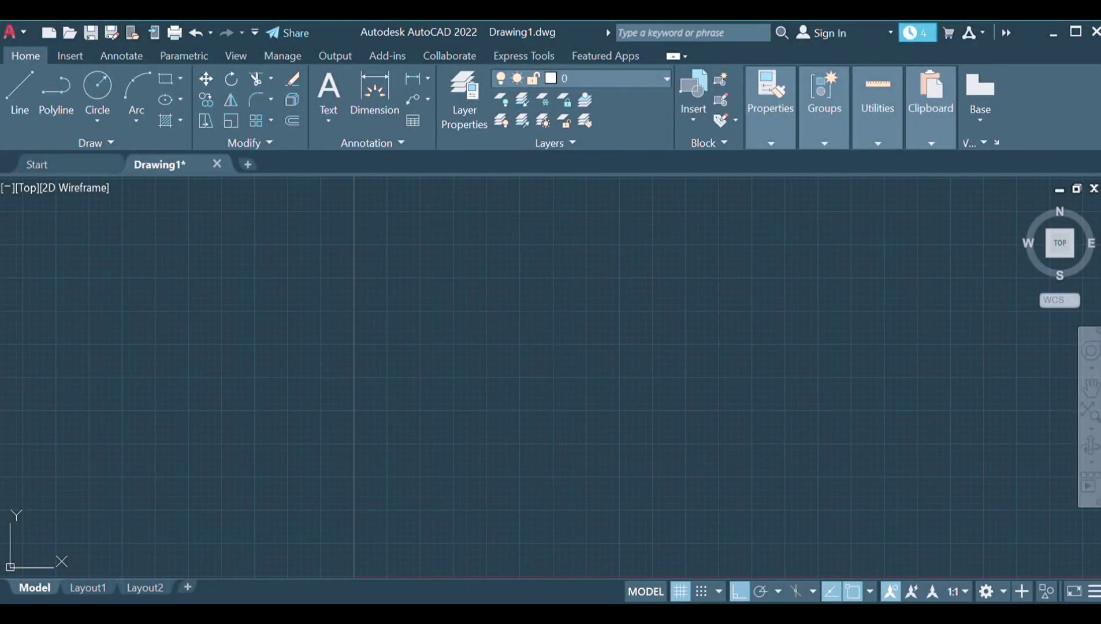
# Draw the top and left outer wall lines of the house.
pyautogui.click(353, 249)
pyautogui.click(599, 248)
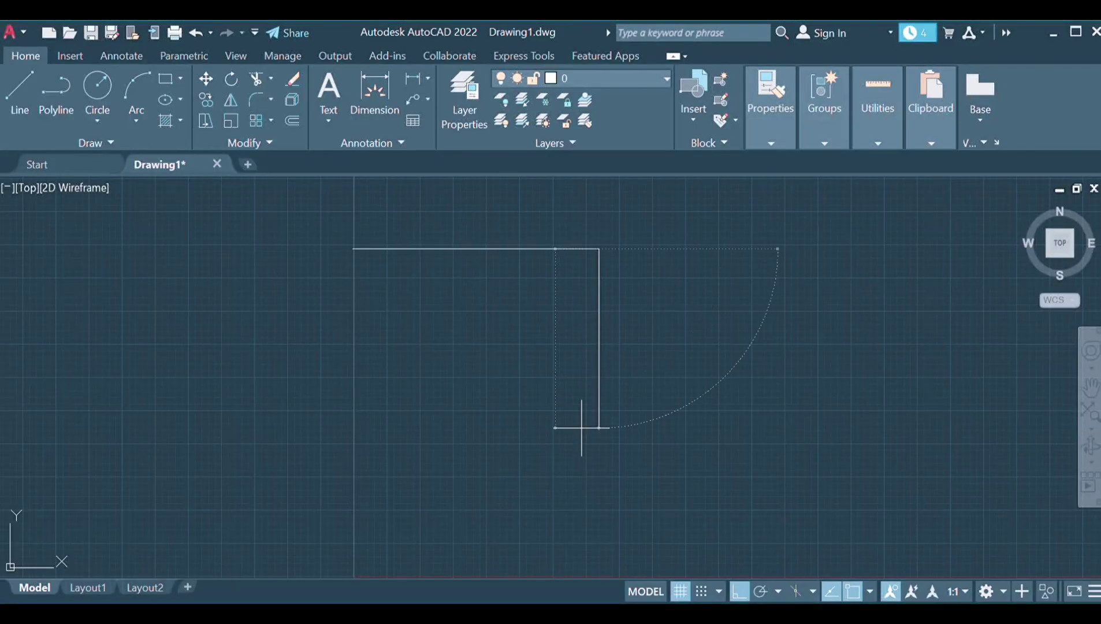
pyautogui.press('Escape')
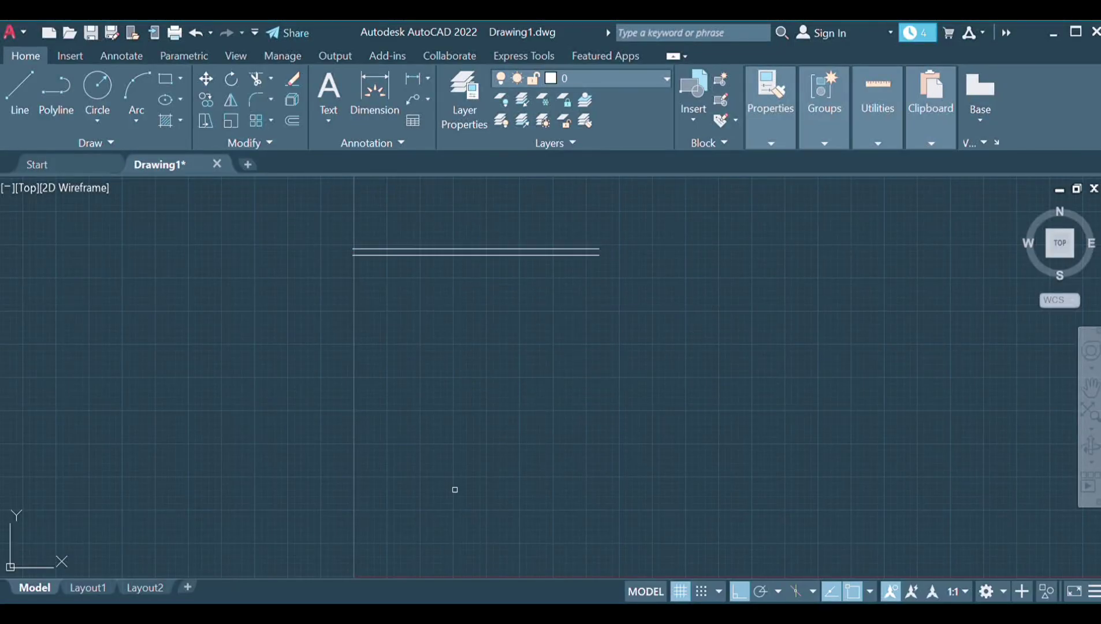
pyautogui.click(353, 252)
pyautogui.click(353, 495)
pyautogui.press('Escape')
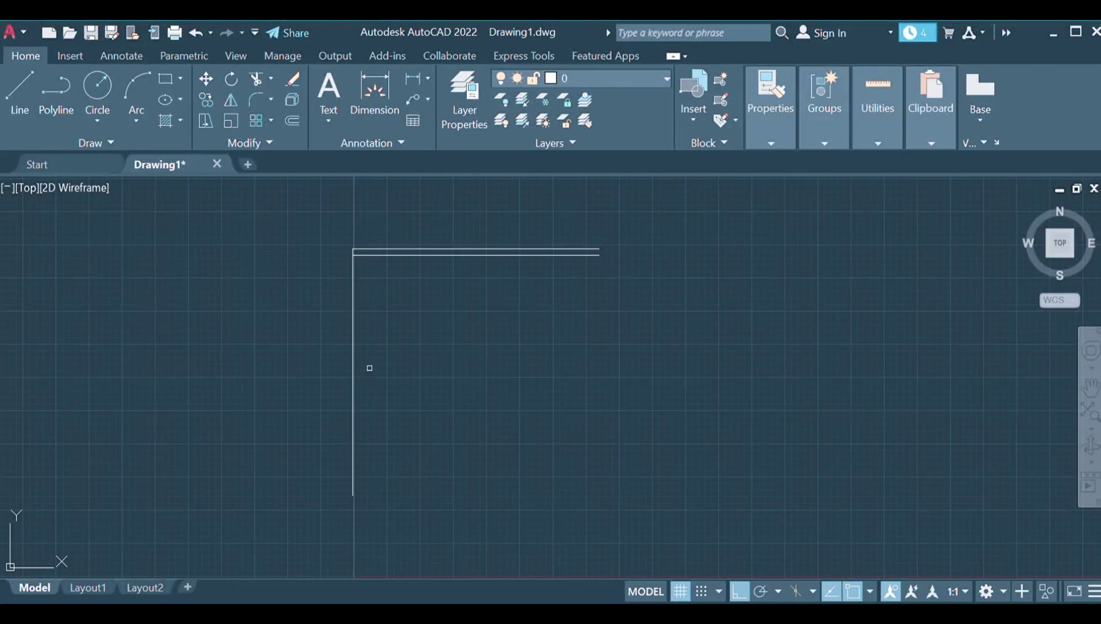
# Offset the left wall inward, then draw the right wall and its parallel inner line.
pyautogui.click(354, 392)
pyautogui.click(382, 387)
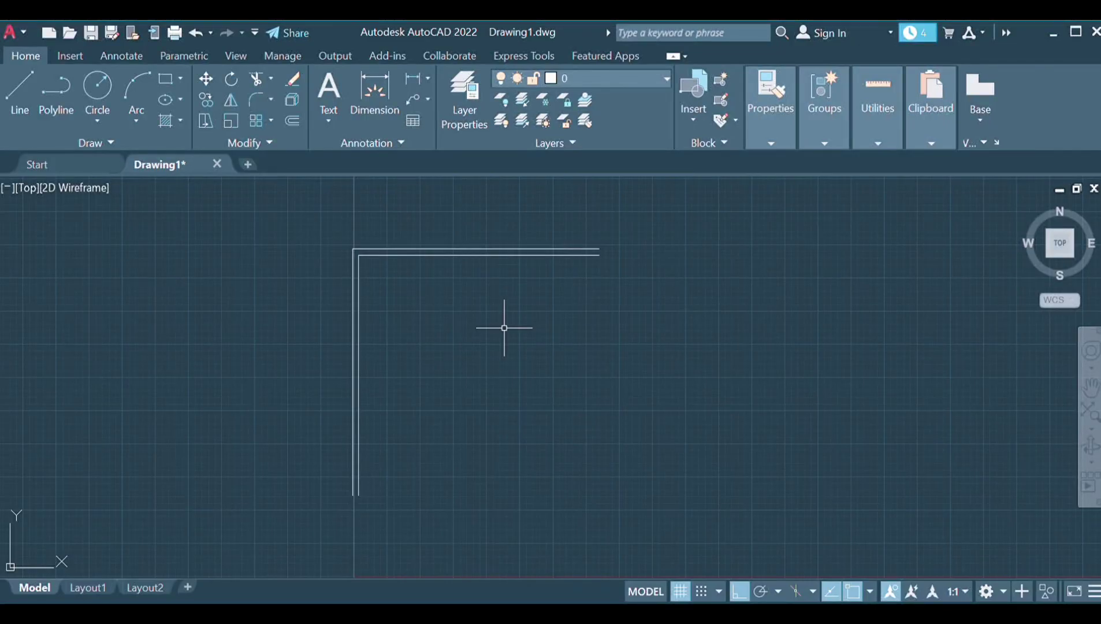
pyautogui.click(599, 249)
pyautogui.click(599, 496)
pyautogui.click(597, 410)
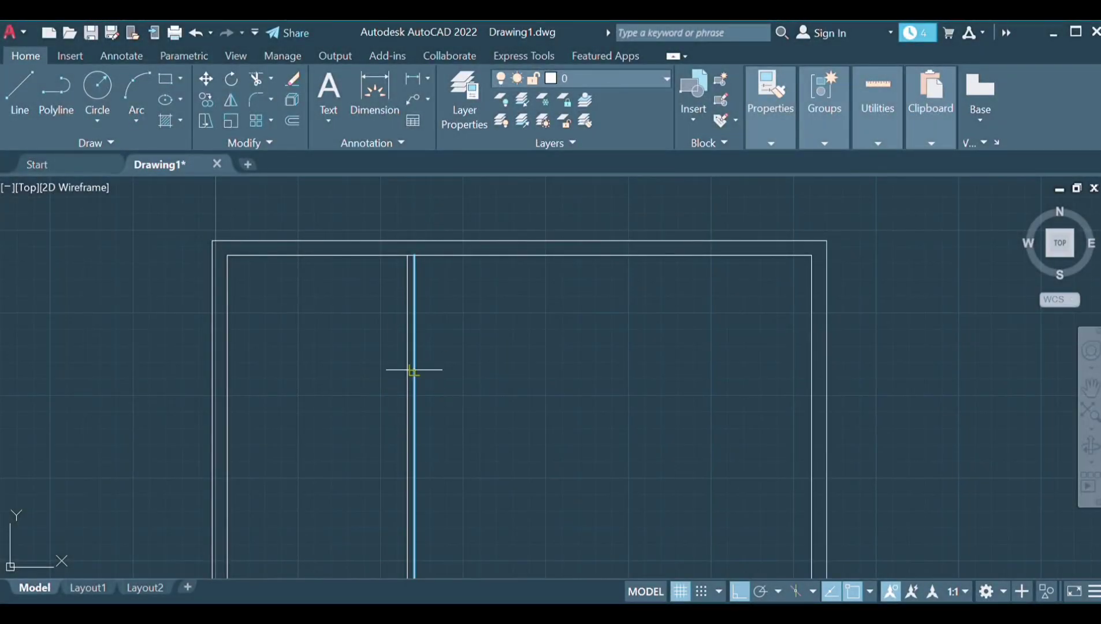
# Offset inner wall lines to create two vertical double-line interior walls.
pyautogui.click(504, 361)
pyautogui.click(512, 343)
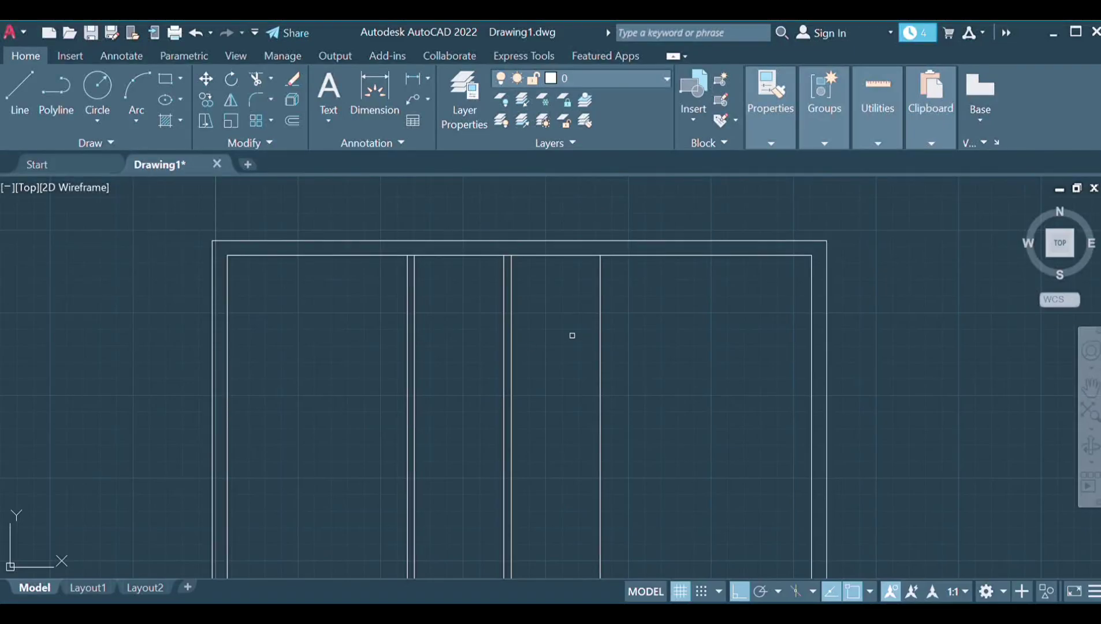
pyautogui.click(600, 332)
pyautogui.click(636, 324)
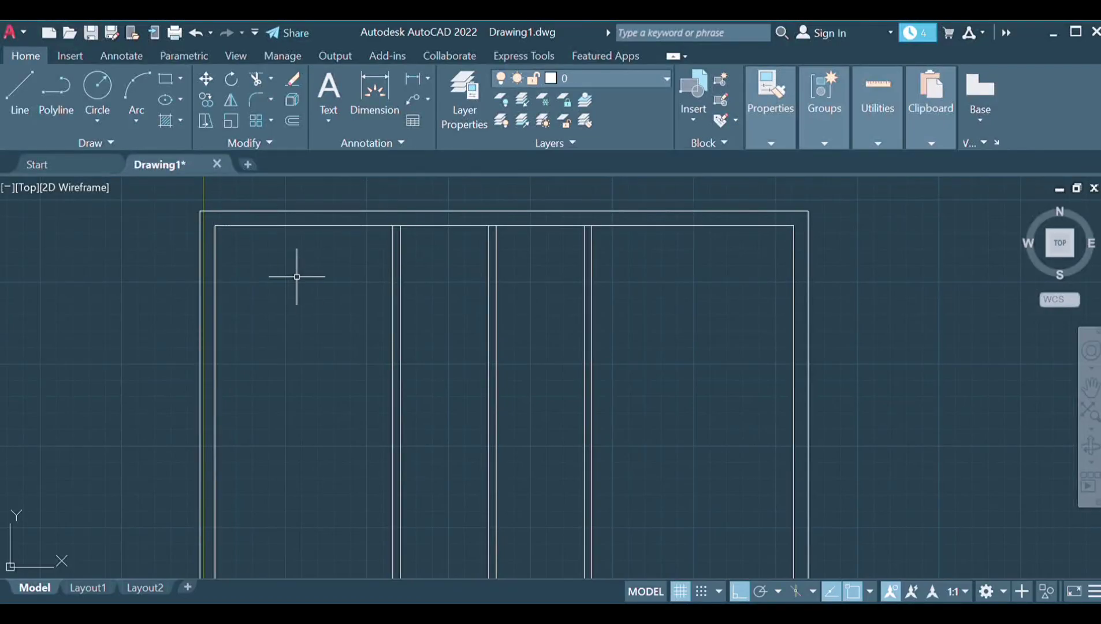
pyautogui.scroll(-2, 350, 375)
pyautogui.scroll(2, 373, 439)
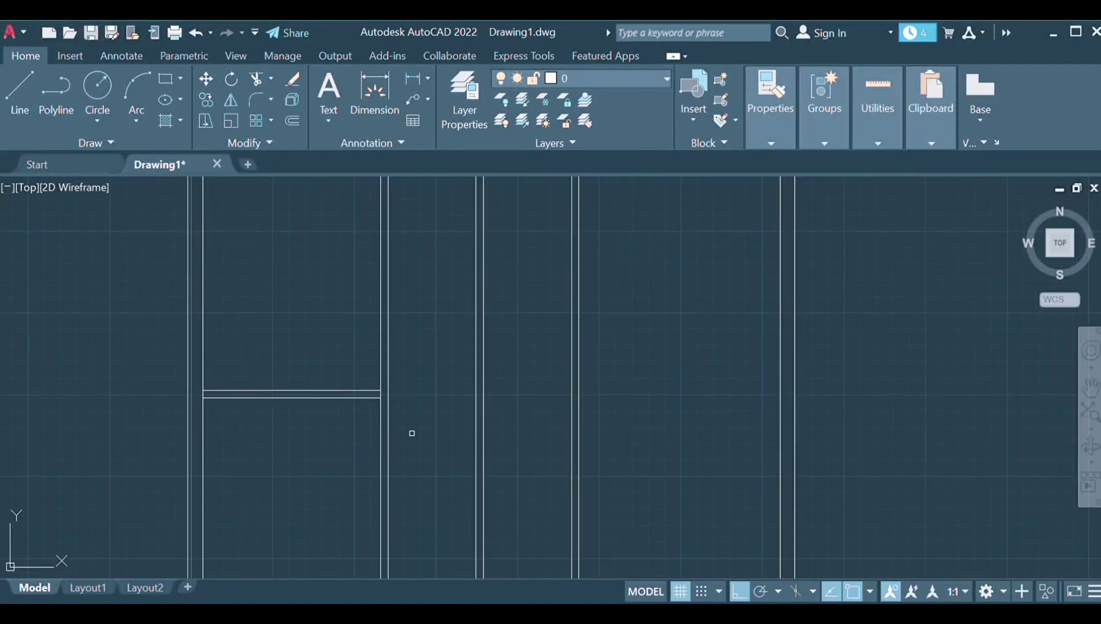
pyautogui.scroll(3, 404, 416)
pyautogui.scroll(-1, 592, 415)
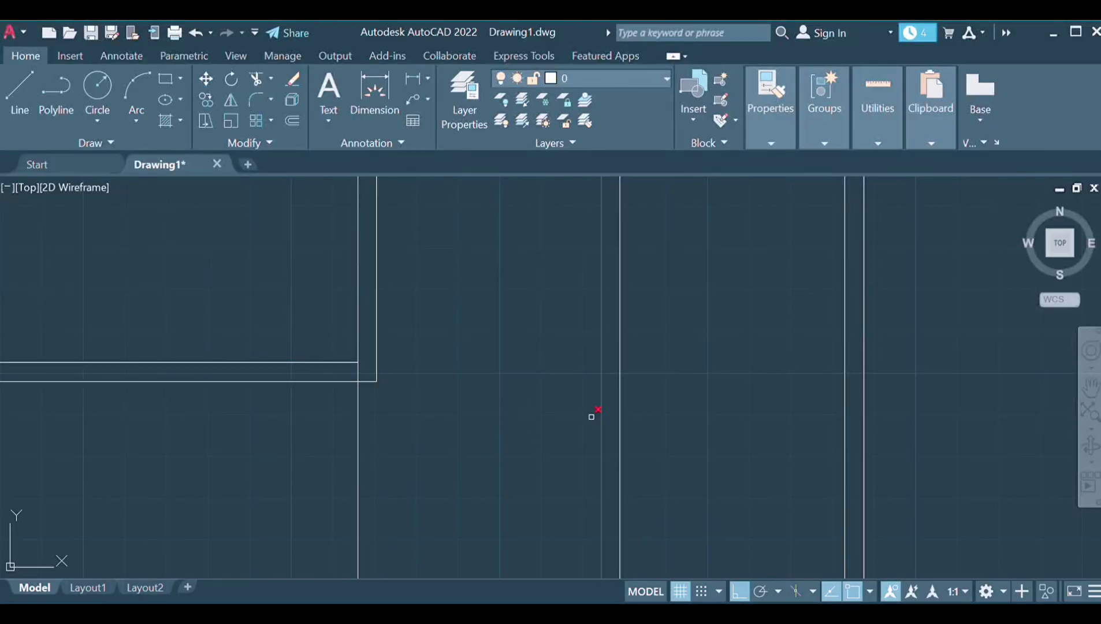
pyautogui.scroll(-2, 324, 421)
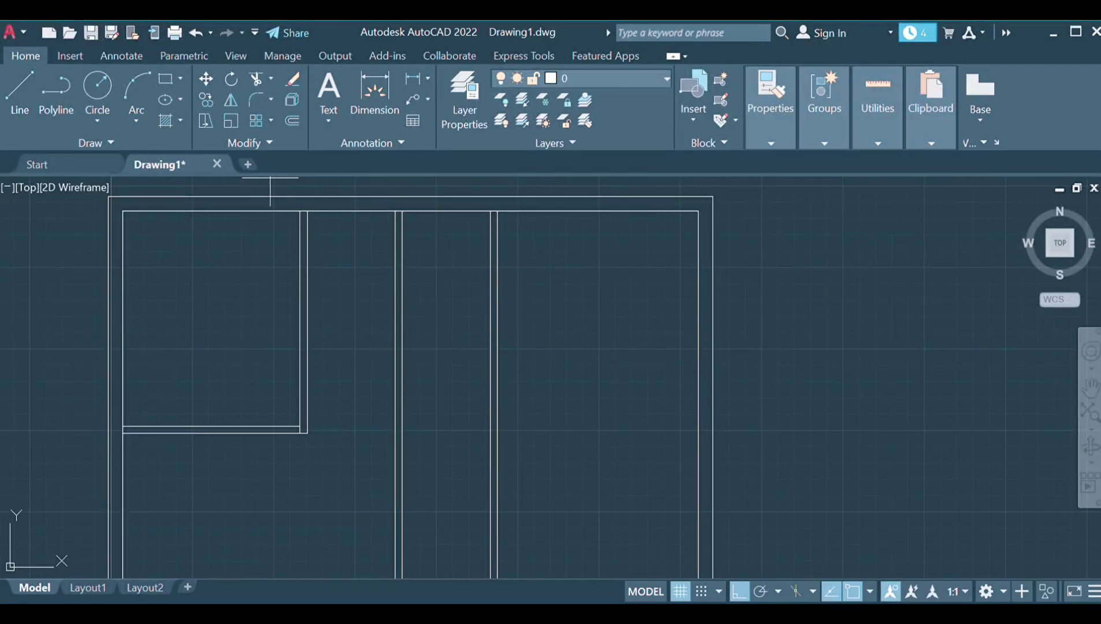
# Offset the top wall down into horizontal double walls for the small middle rooms.
pyautogui.click(358, 211)
pyautogui.click(347, 306)
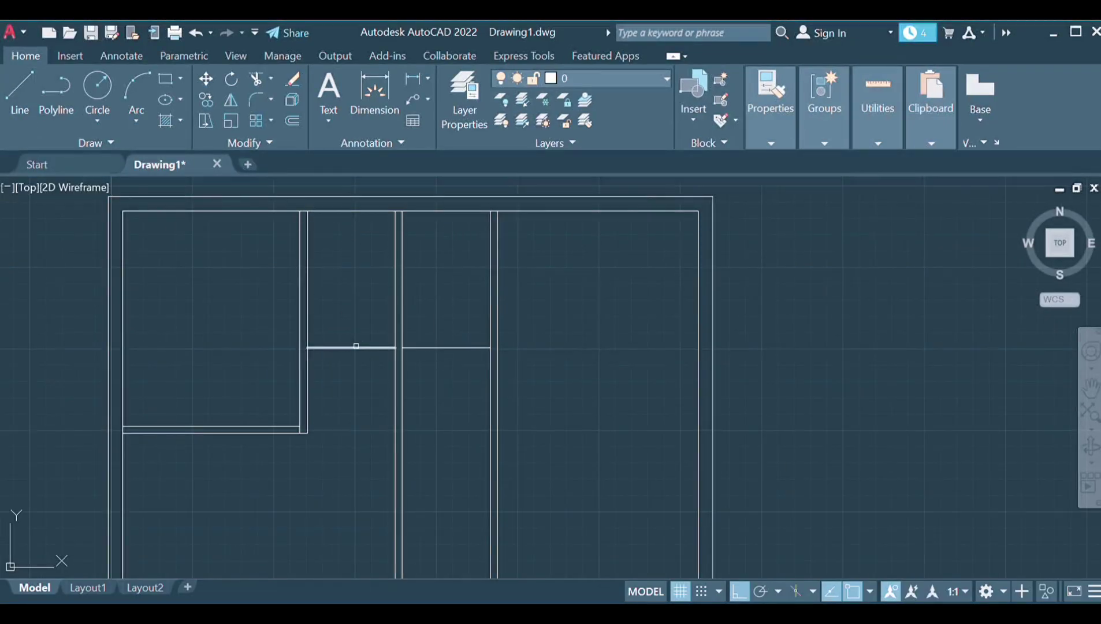
pyautogui.click(364, 376)
pyautogui.click(427, 348)
pyautogui.click(429, 370)
pyautogui.scroll(4, 410, 386)
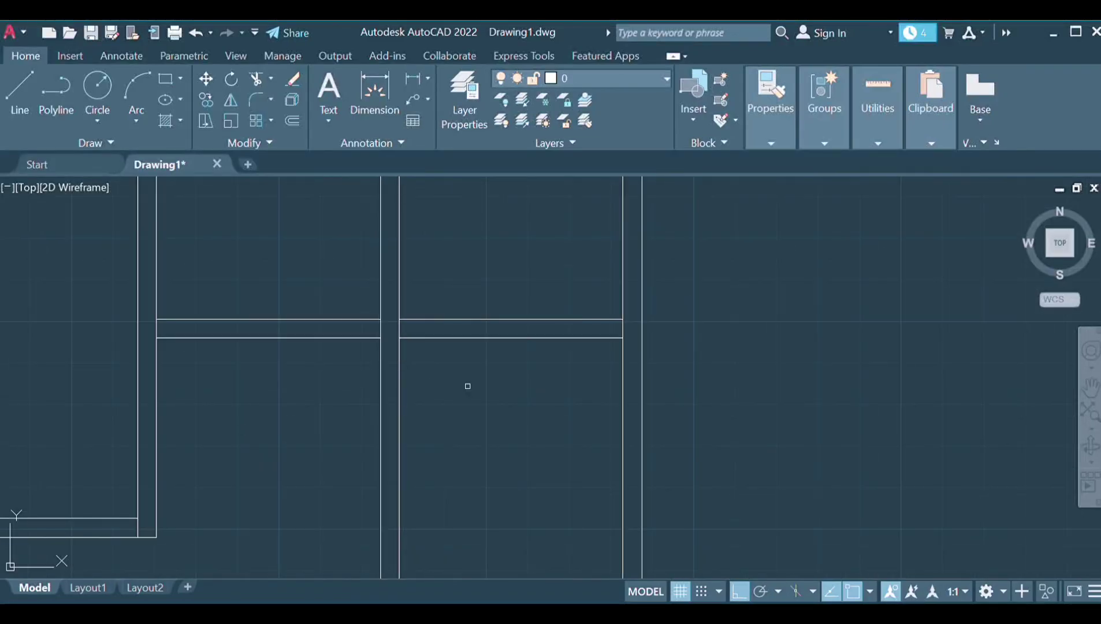
pyautogui.scroll(-4, 468, 386)
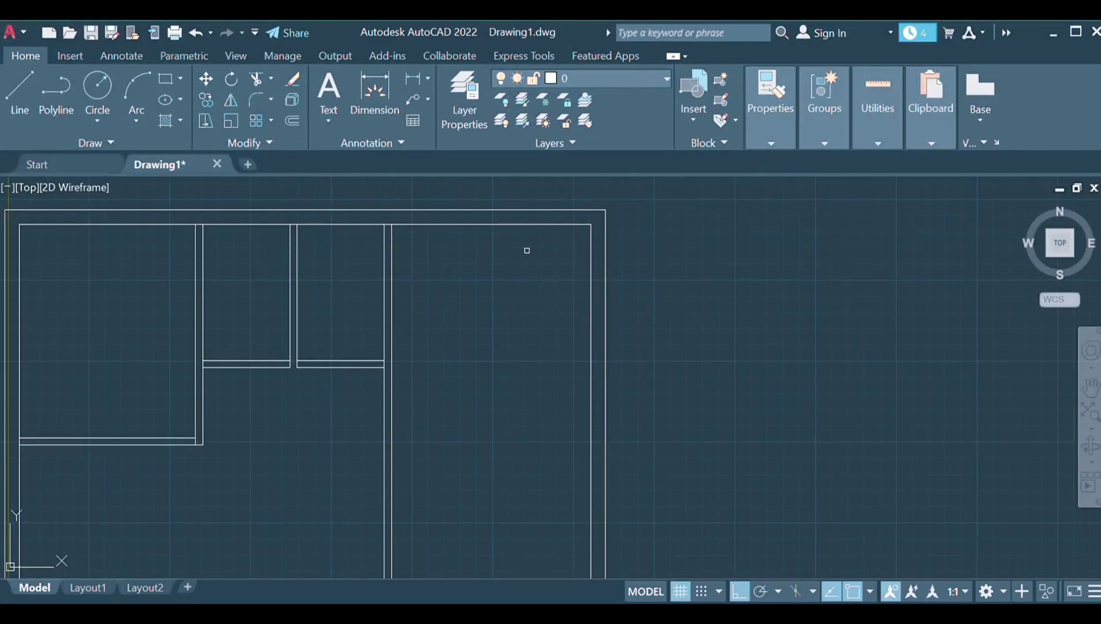
pyautogui.click(509, 449)
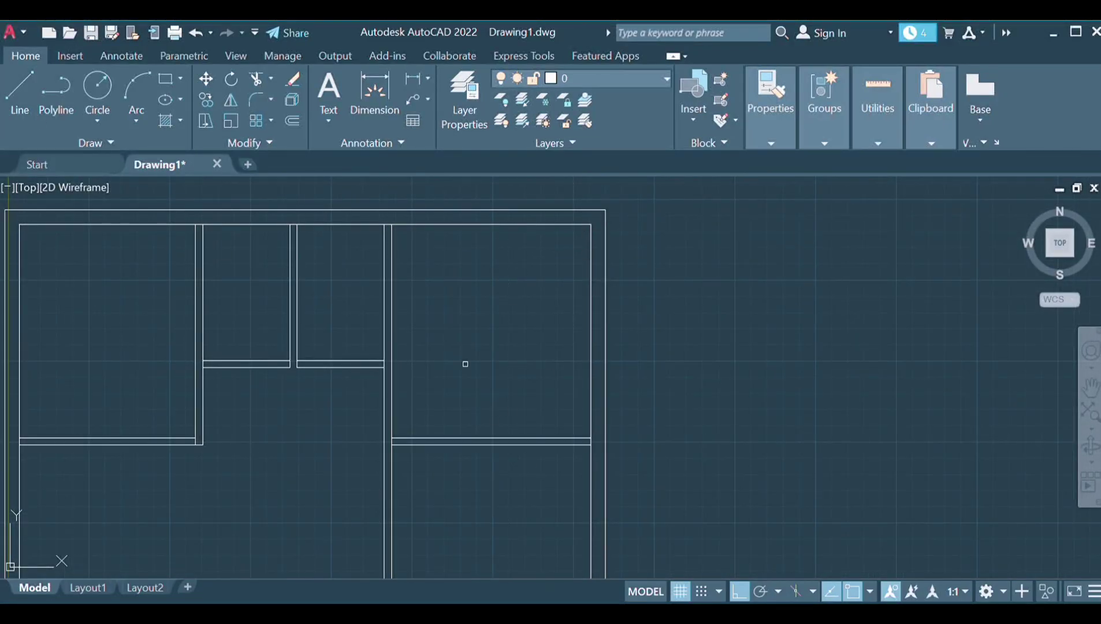
pyautogui.scroll(4, 465, 363)
pyautogui.scroll(-5, 472, 425)
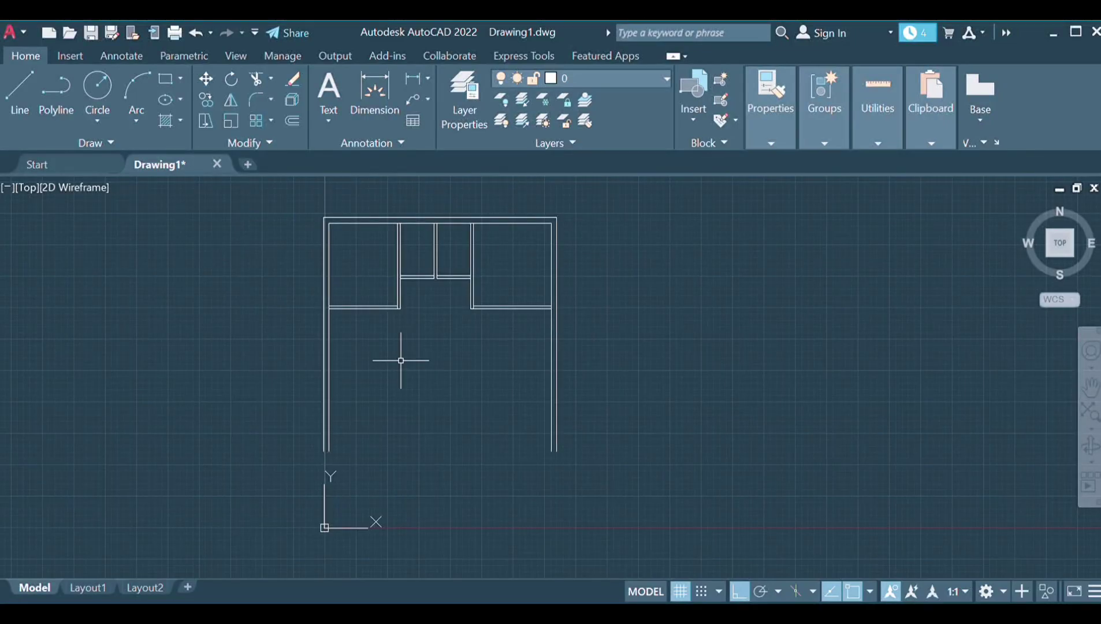
# Offset the bottom wall inward to make it a double-line wall.
pyautogui.scroll(4, 401, 532)
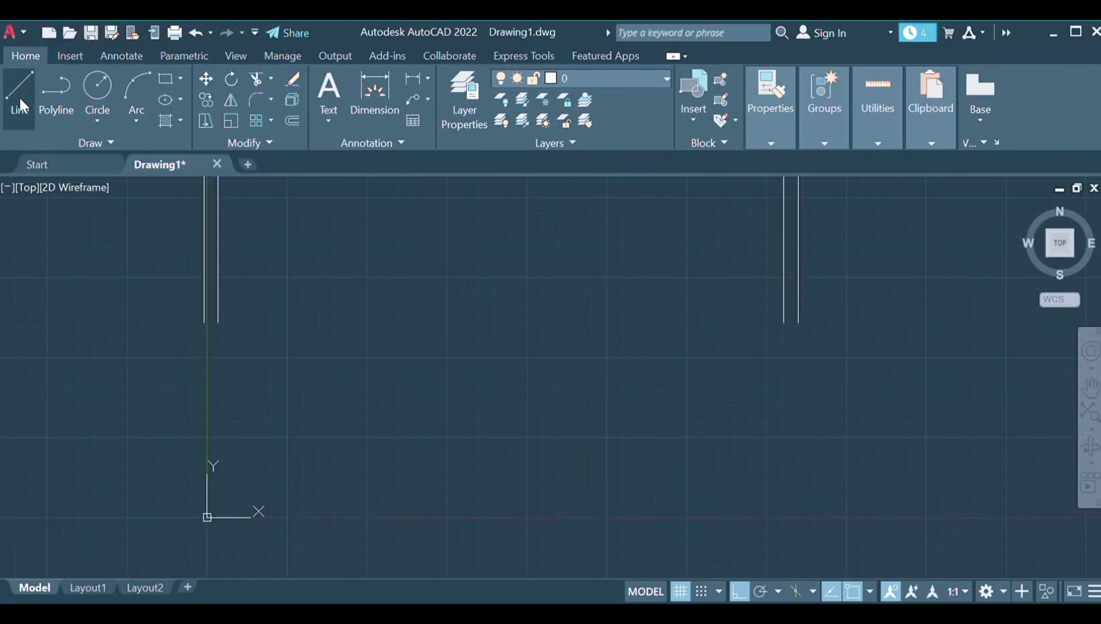
pyautogui.click(473, 322)
pyautogui.click(494, 298)
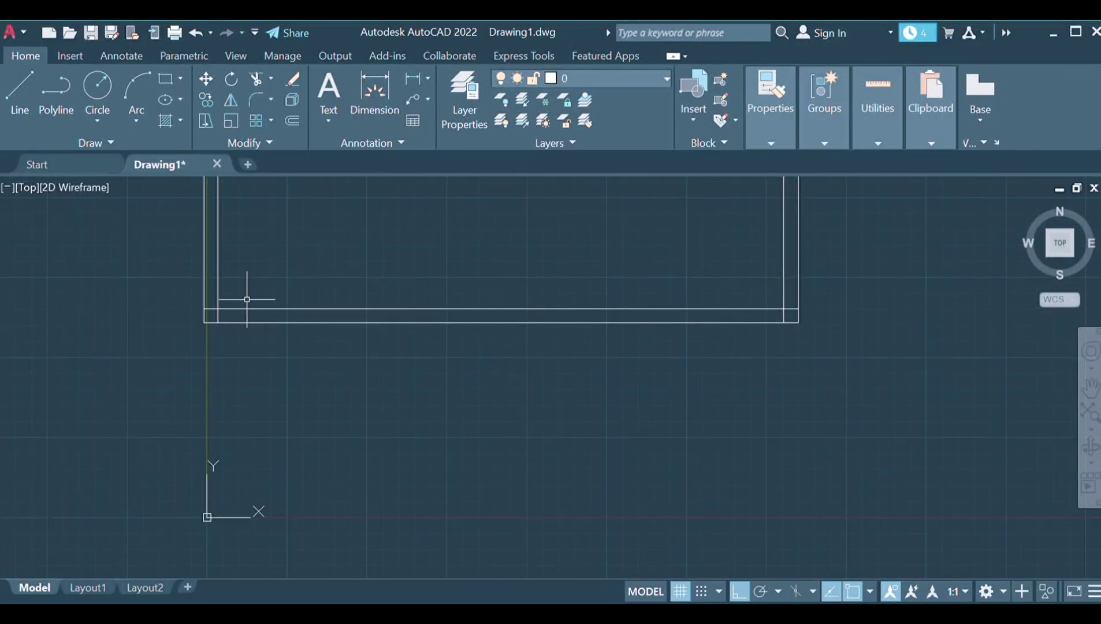
pyautogui.scroll(-6, 492, 322)
pyautogui.moveTo(491, 321); pyautogui.dragTo(298, 399, button='middle')
pyautogui.hotkey('ctrl', 'a')
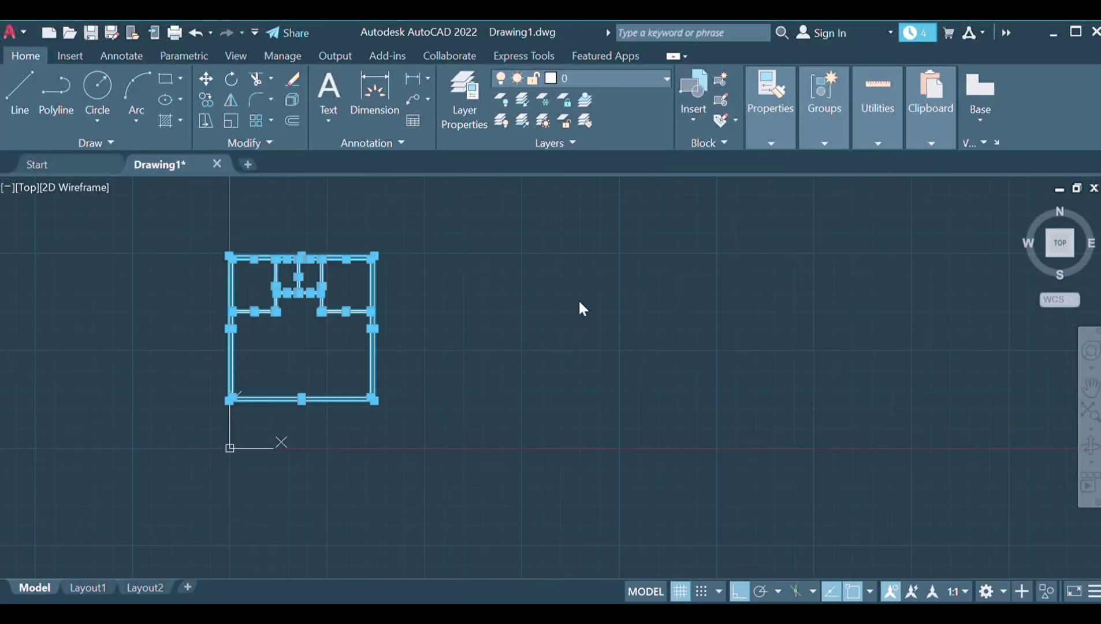
pyautogui.press('Escape')
pyautogui.hotkey('ctrl', 'a')
pyautogui.press('Escape')
pyautogui.scroll(2, 668, 368)
pyautogui.scroll(1, 493, 369)
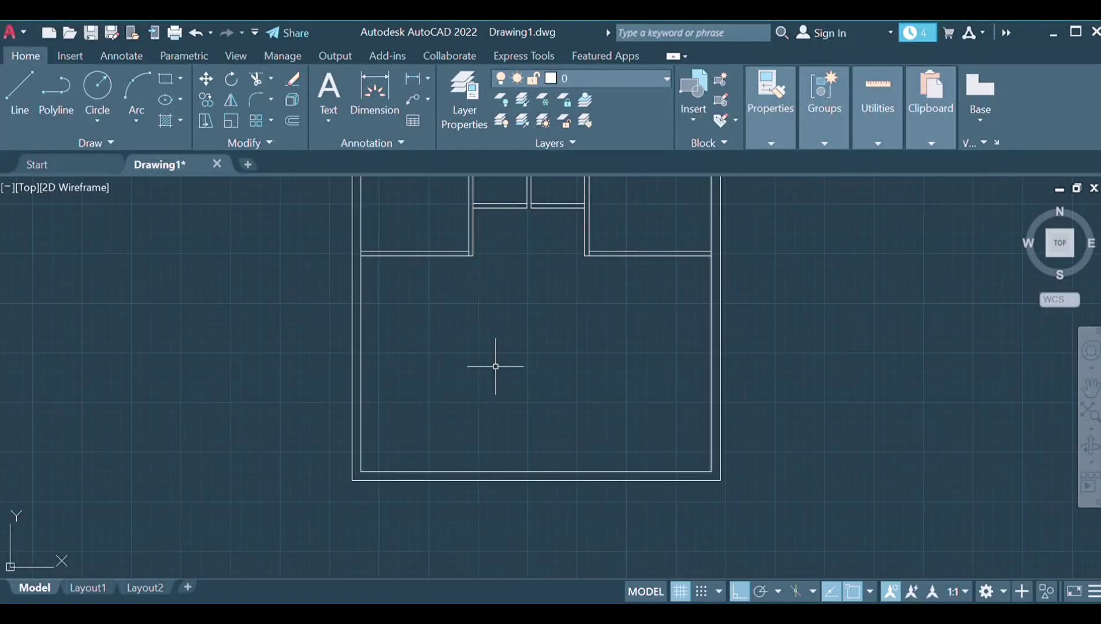
pyautogui.scroll(1, 448, 413)
# Add a horizontal wall line and a vertical partition for the lower-left room.
pyautogui.click(461, 416)
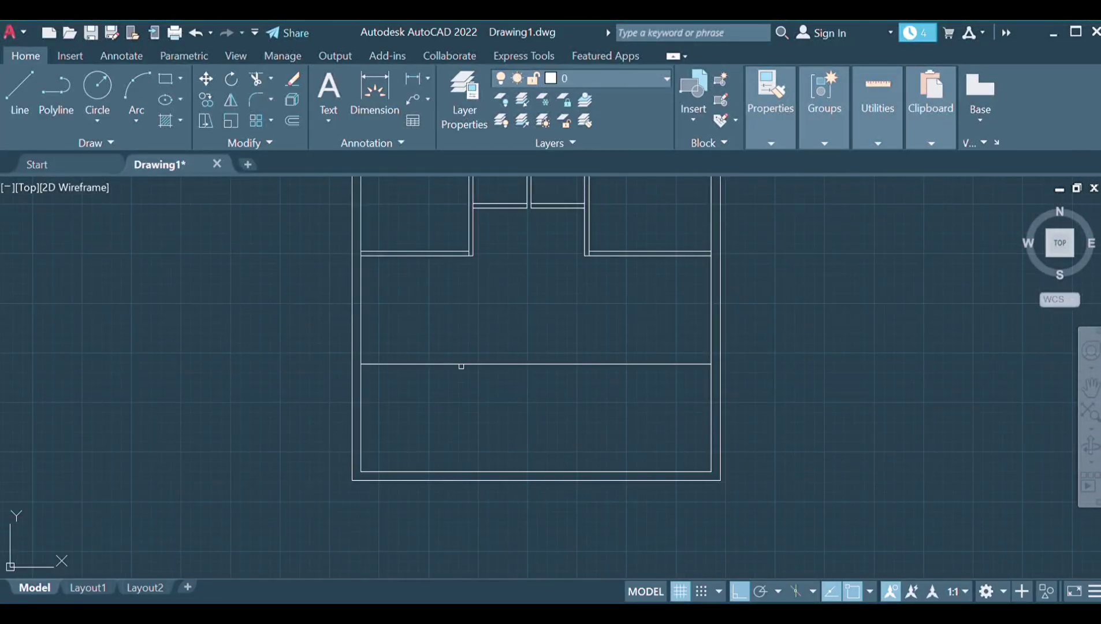
pyautogui.scroll(3, 369, 422)
pyautogui.scroll(-3, 308, 349)
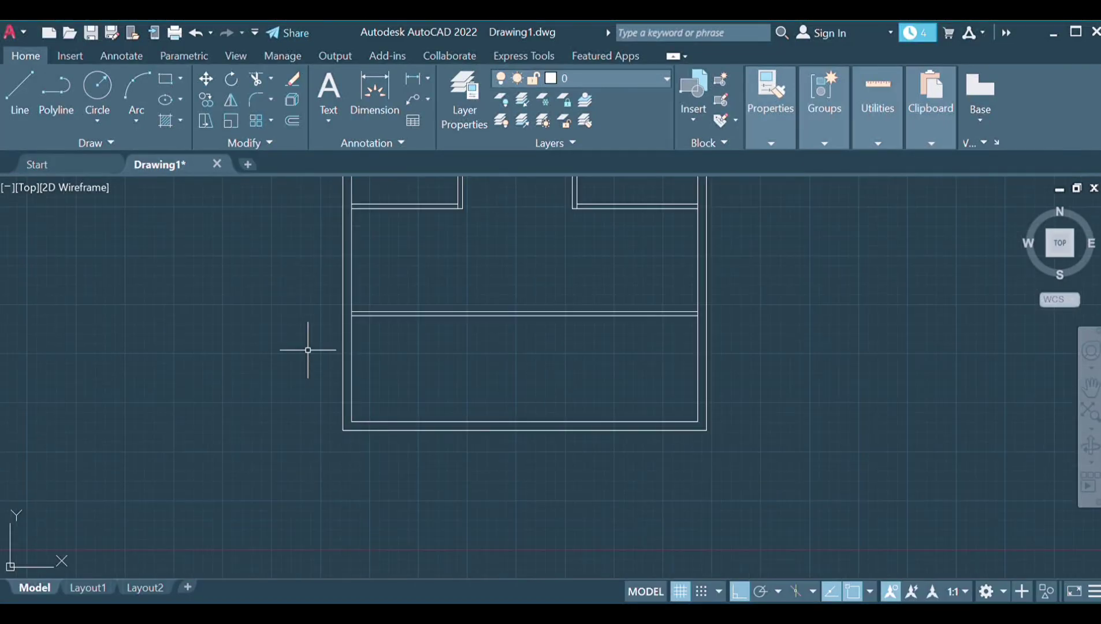
pyautogui.click(352, 353)
pyautogui.click(452, 366)
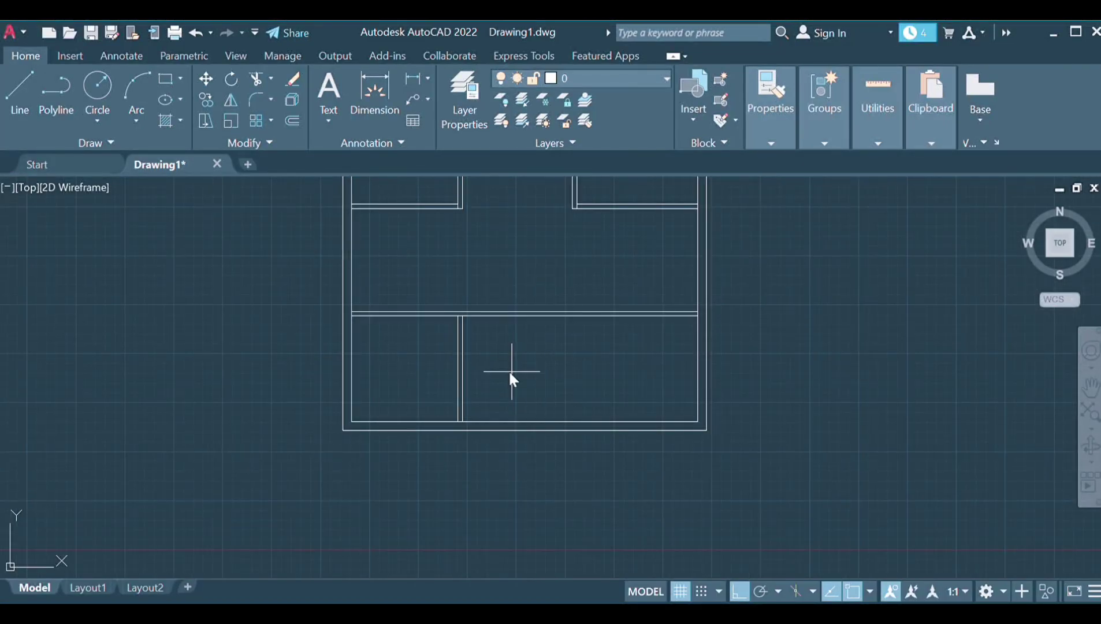
pyautogui.scroll(-2, 512, 372)
pyautogui.scroll(2, 737, 437)
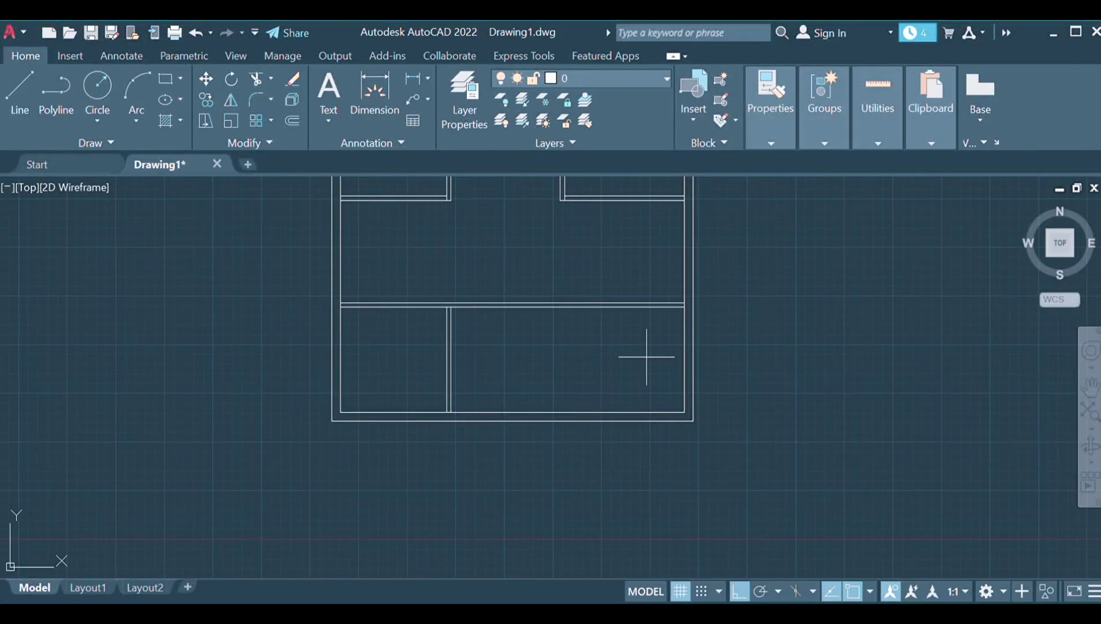
# Copy the right wall line inward to form the lower-right room partition.
pyautogui.click(567, 376)
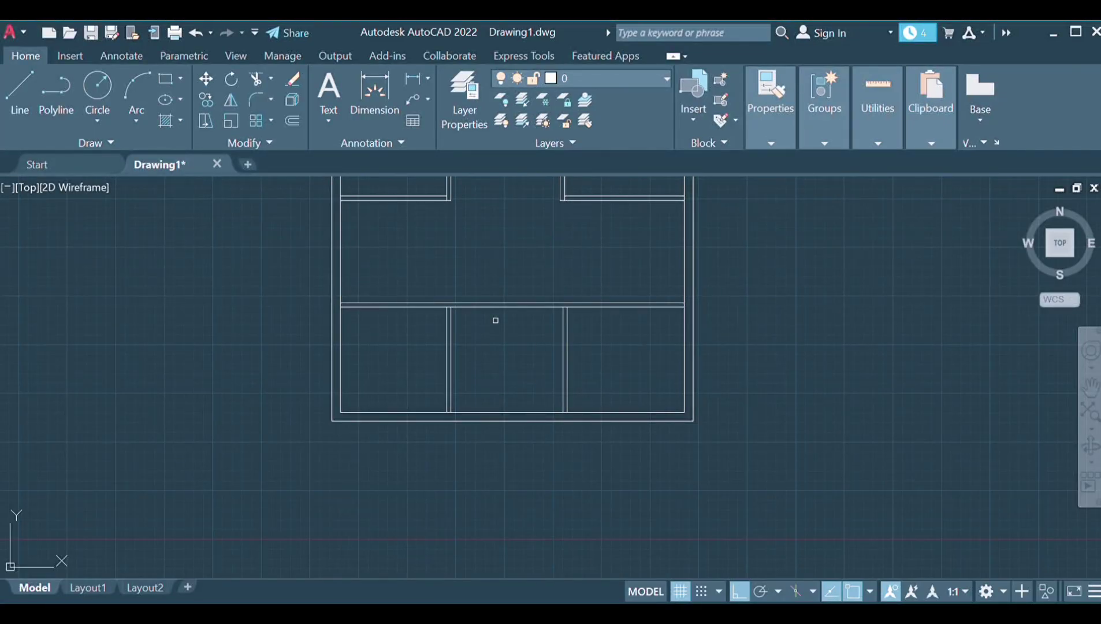
pyautogui.scroll(5, 456, 409)
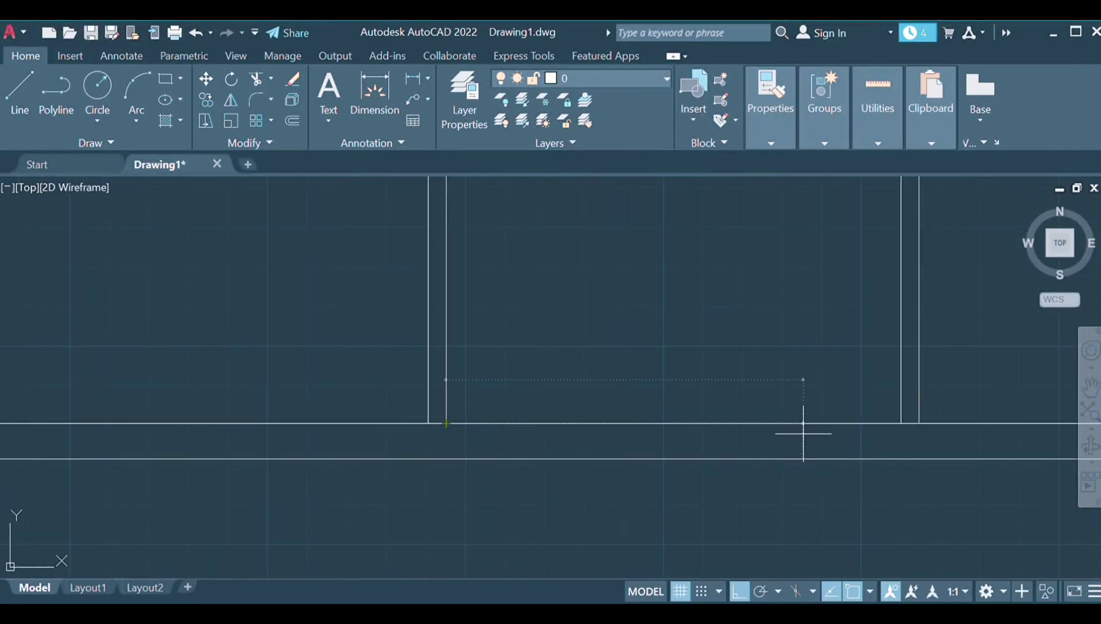
pyautogui.scroll(-4, 541, 234)
pyautogui.scroll(2, 506, 231)
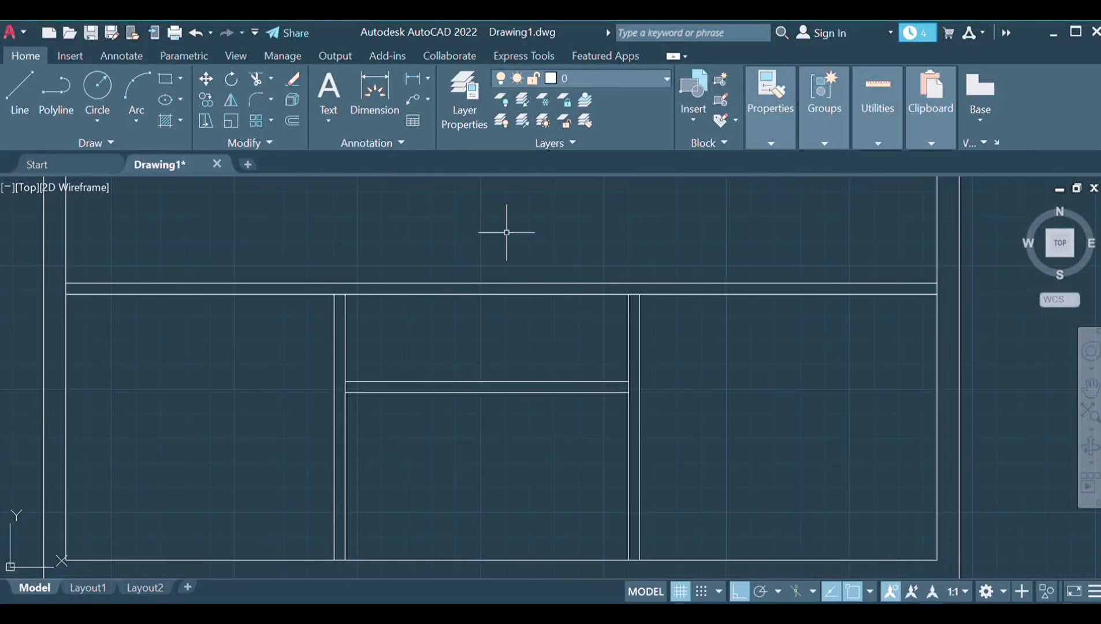
pyautogui.scroll(3, 366, 283)
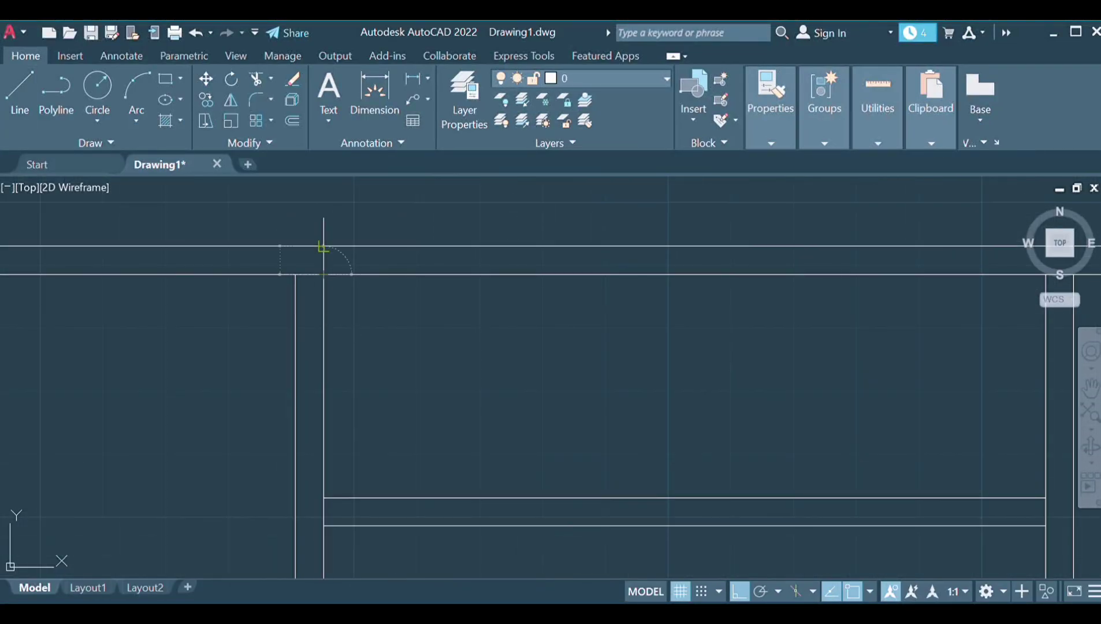
pyautogui.scroll(3, 322, 246)
pyautogui.scroll(-2, 347, 283)
pyautogui.scroll(-2, 300, 342)
pyautogui.scroll(-4, 405, 379)
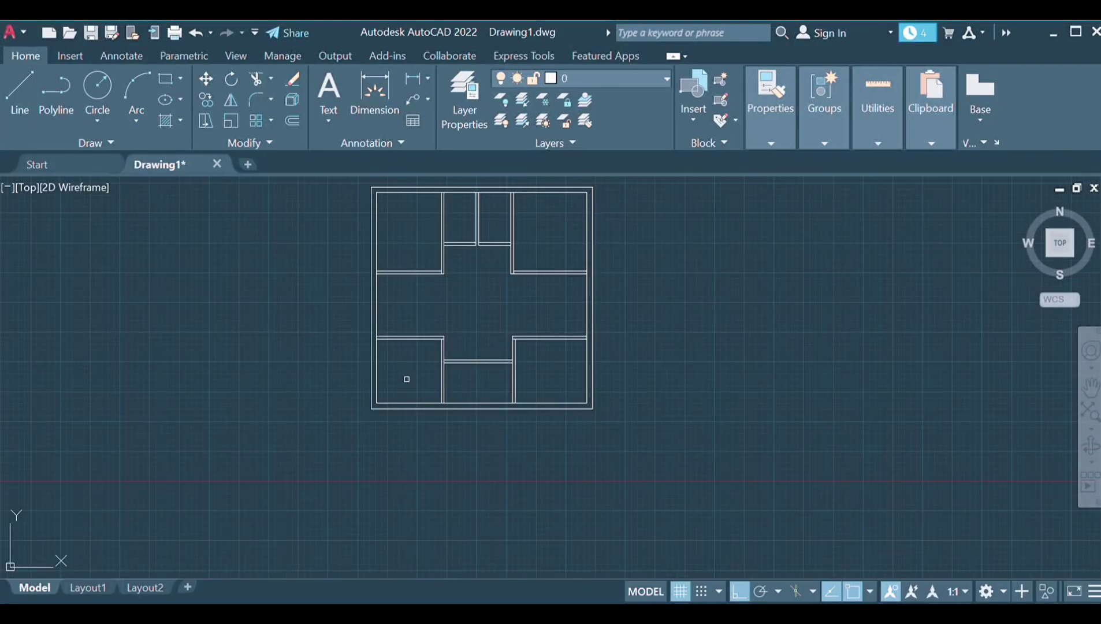
pyautogui.scroll(2, 452, 333)
# Save the drawing as '31'-31' For Video' and make a red Wall layer current.
pyautogui.scroll(-2, 507, 378)
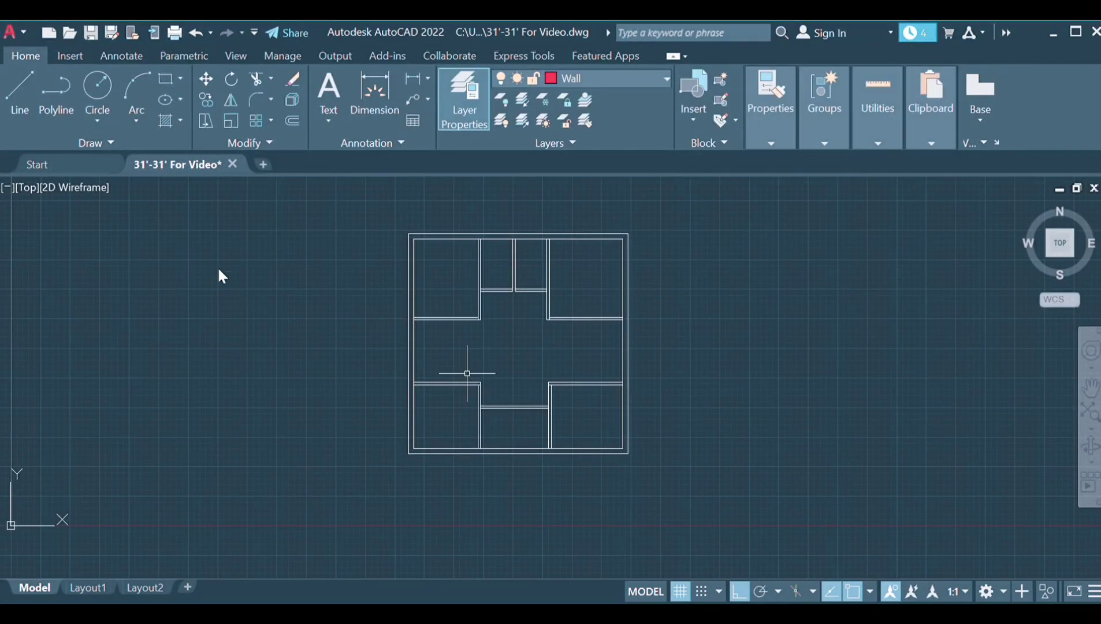
# Draw a blue L-shaped door jamb on the Door & Window layer and copy it.
pyautogui.hotkey('ctrl', 'a')
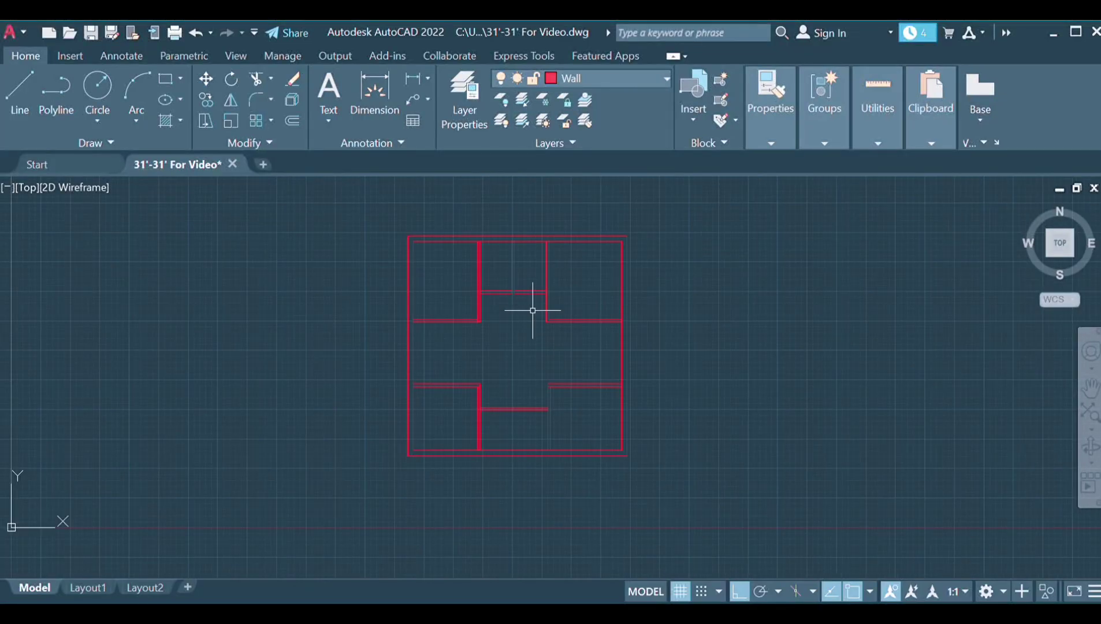
pyautogui.scroll(5, 529, 308)
pyautogui.moveTo(392, 282); pyautogui.dragTo(615, 136, button='middle')
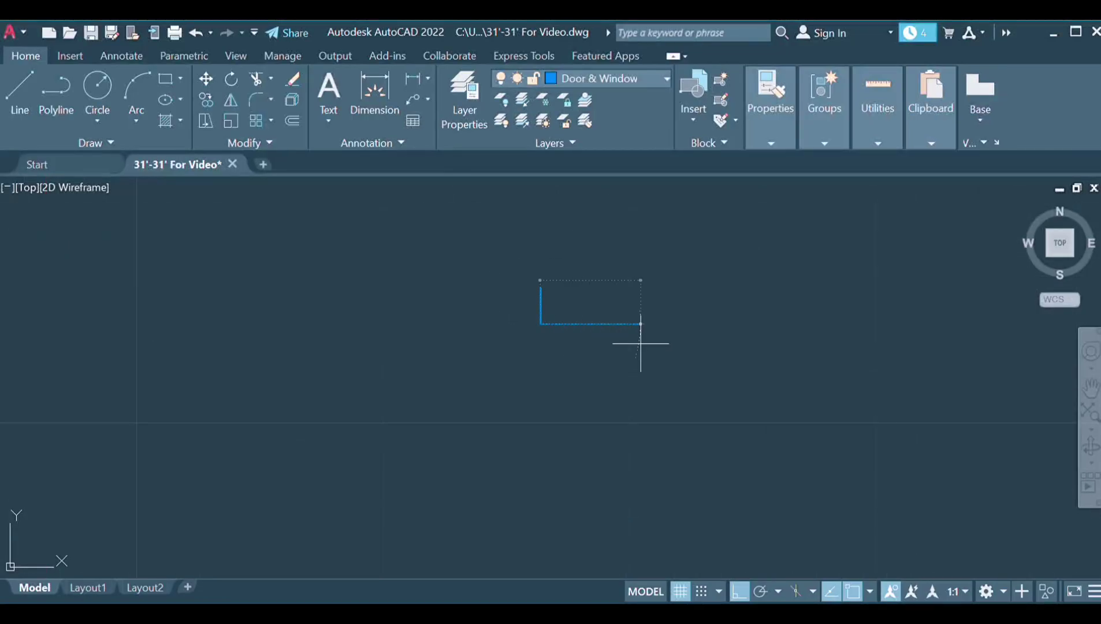
pyautogui.scroll(-2, 641, 343)
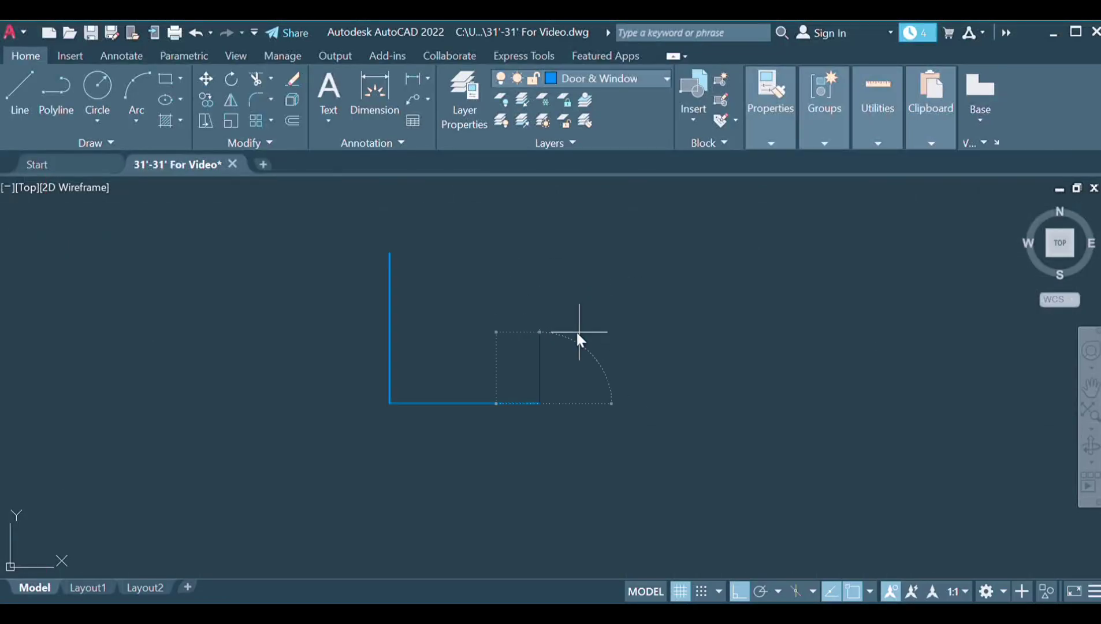
pyautogui.moveTo(340, 219); pyautogui.dragTo(578, 405)
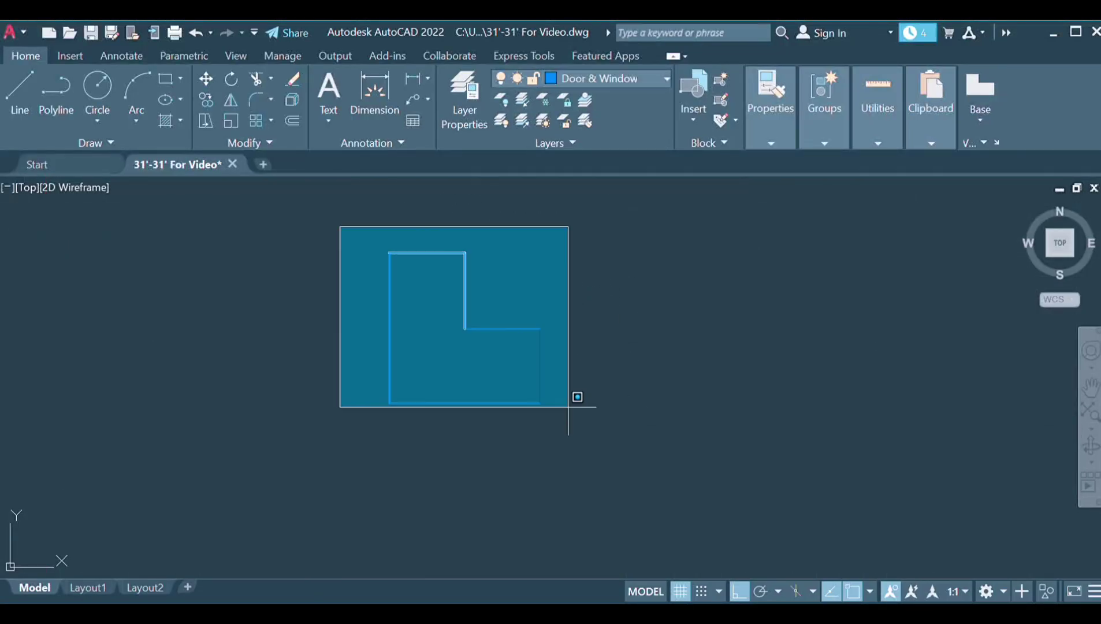
pyautogui.scroll(-5, 393, 398)
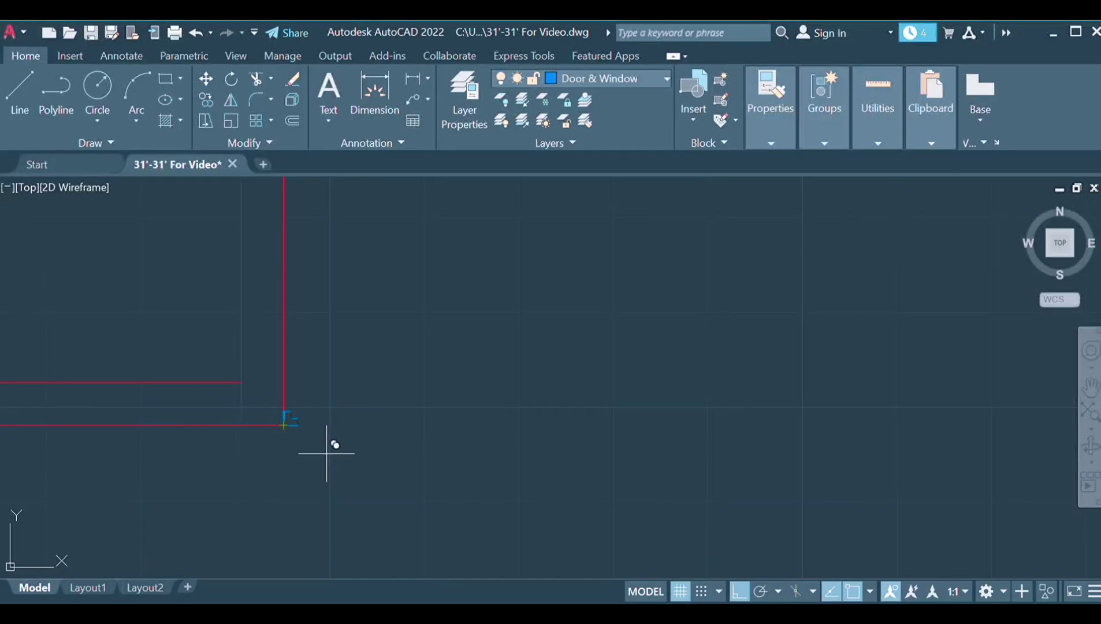
pyautogui.scroll(-3, 287, 425)
pyautogui.scroll(-2, 261, 397)
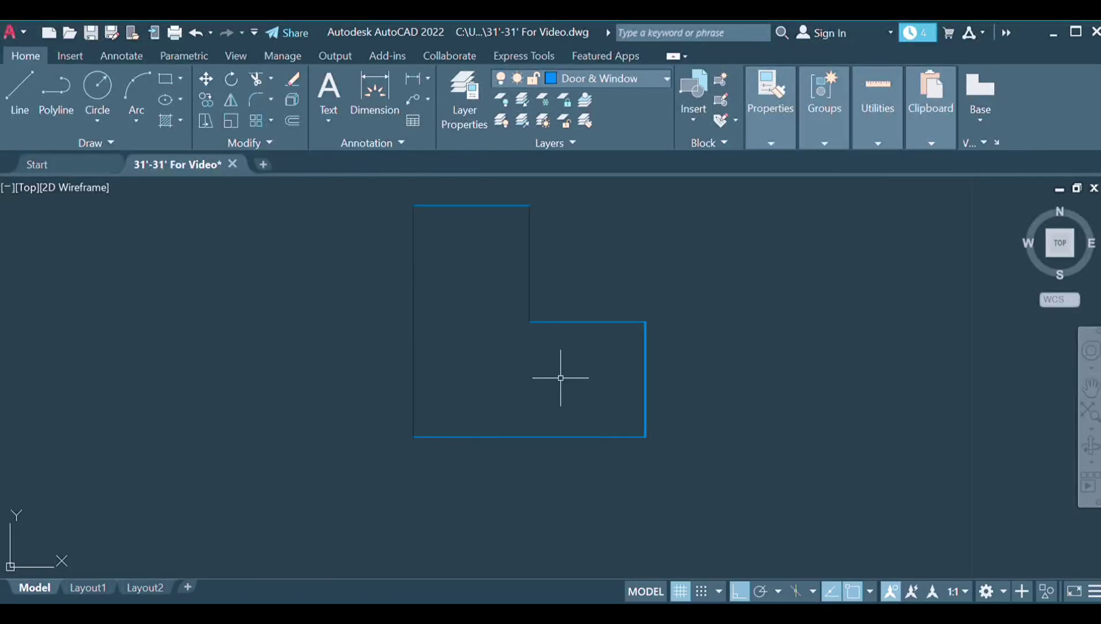
pyautogui.scroll(-2, 468, 366)
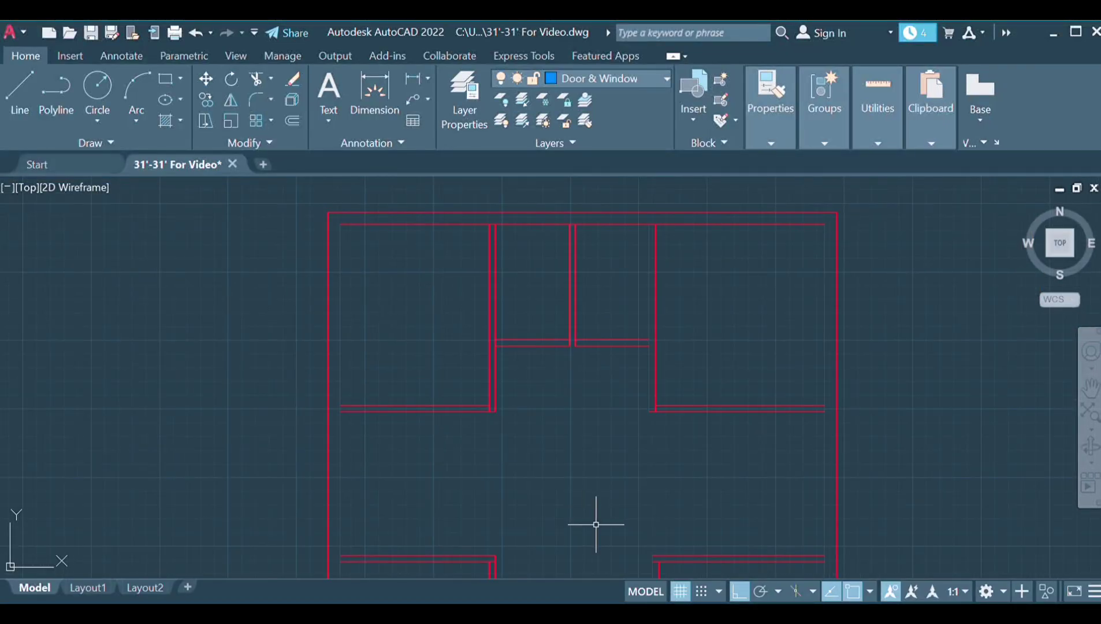
# Snap the L-shaped jambs onto the red wall ends on both sides of the door opening.
pyautogui.scroll(5, 524, 443)
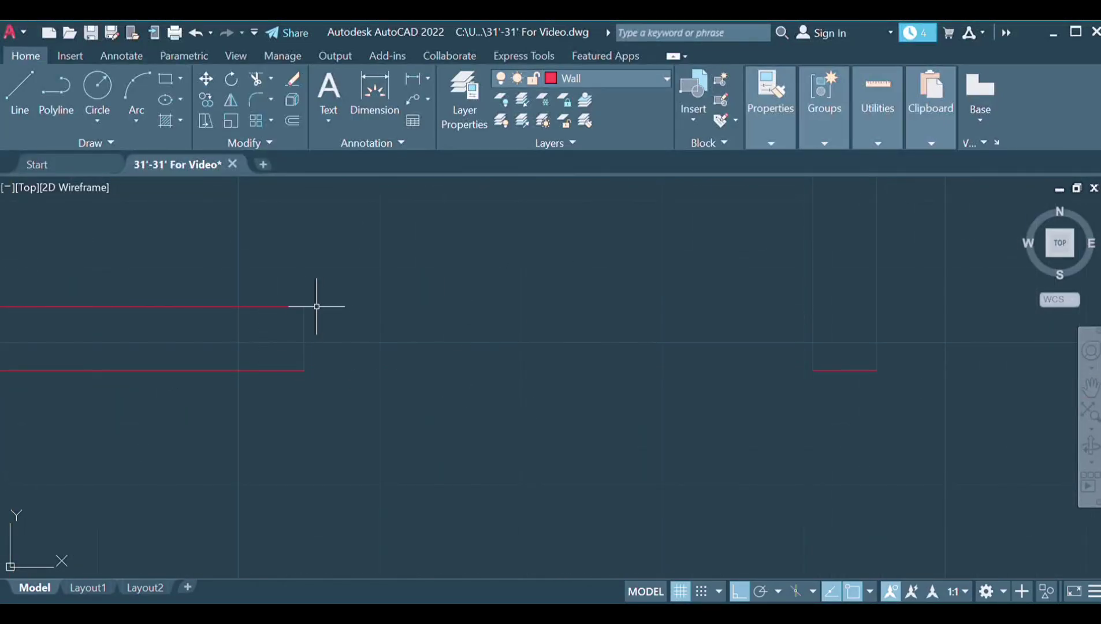
pyautogui.scroll(-10, 386, 398)
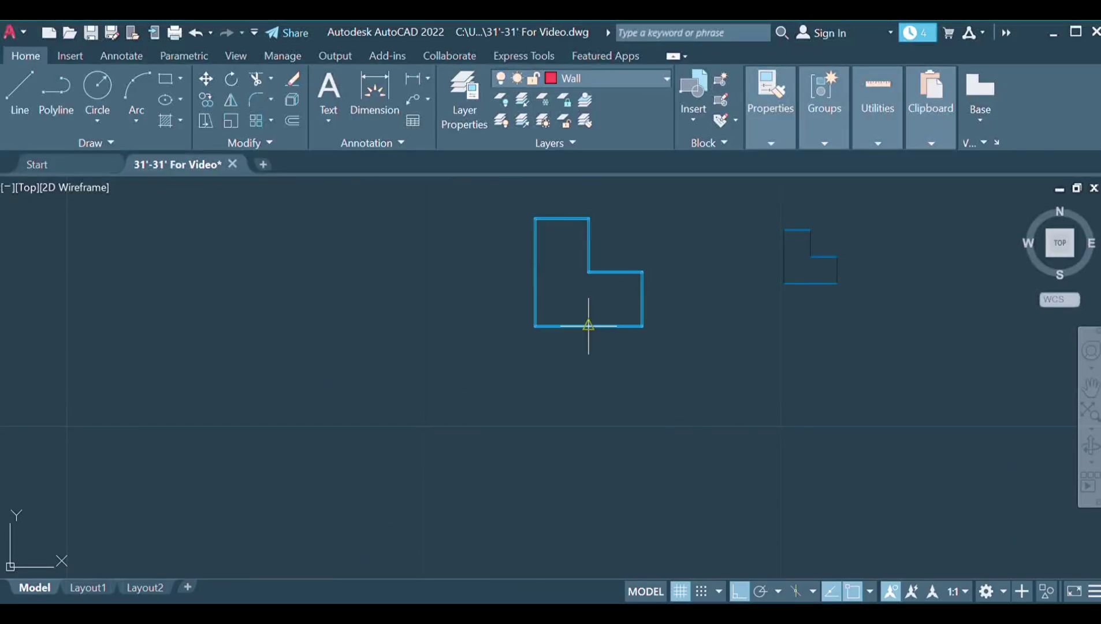
pyautogui.scroll(-6, 269, 419)
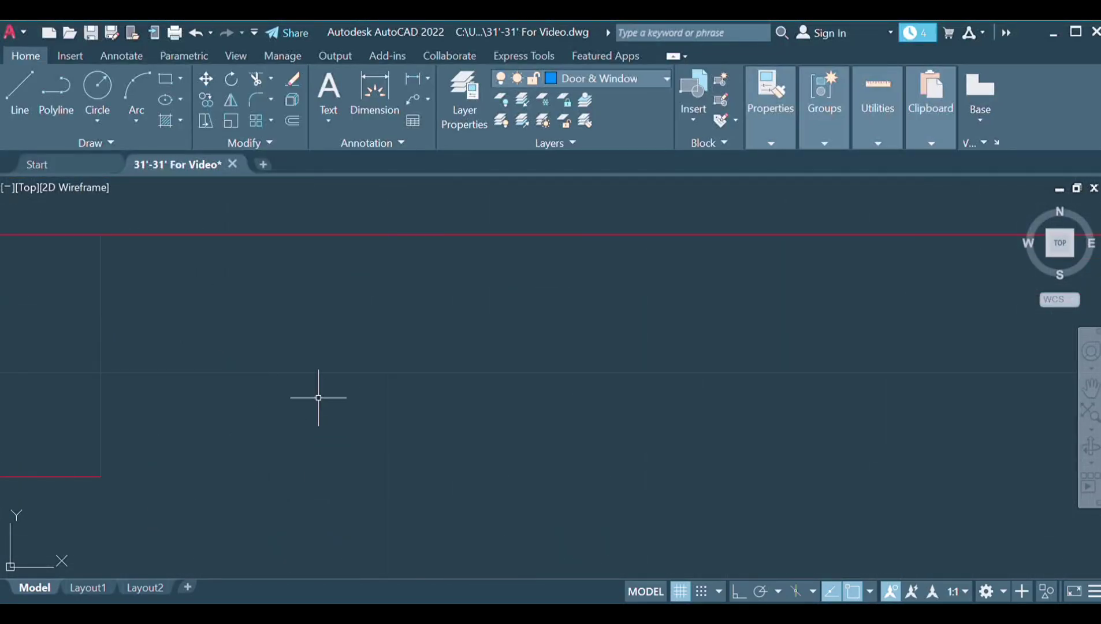
pyautogui.click(433, 483)
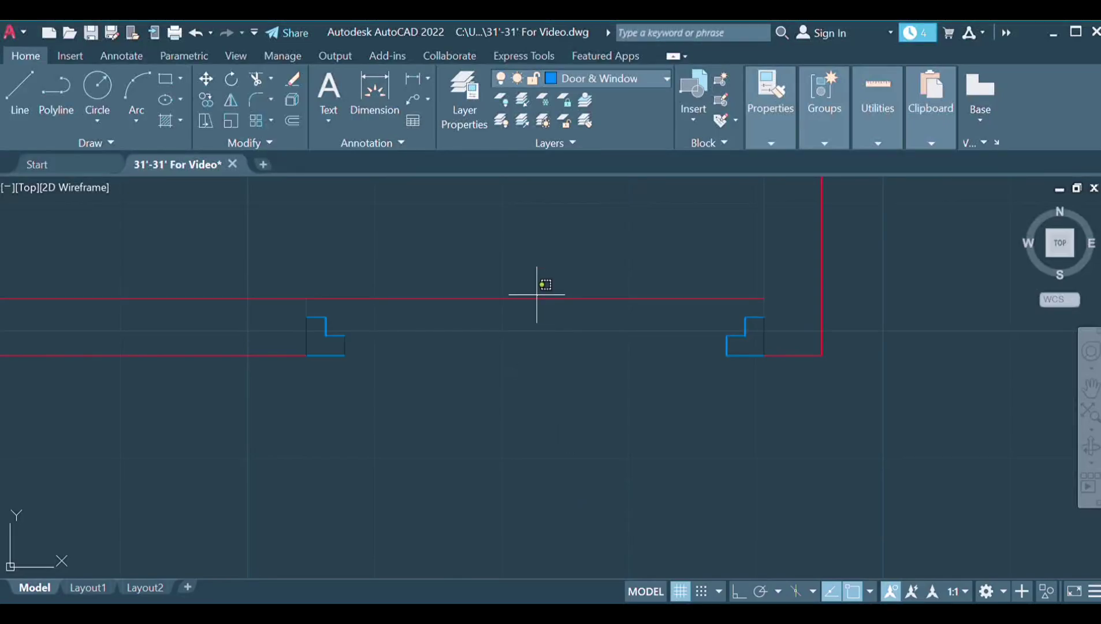
pyautogui.scroll(4, 618, 309)
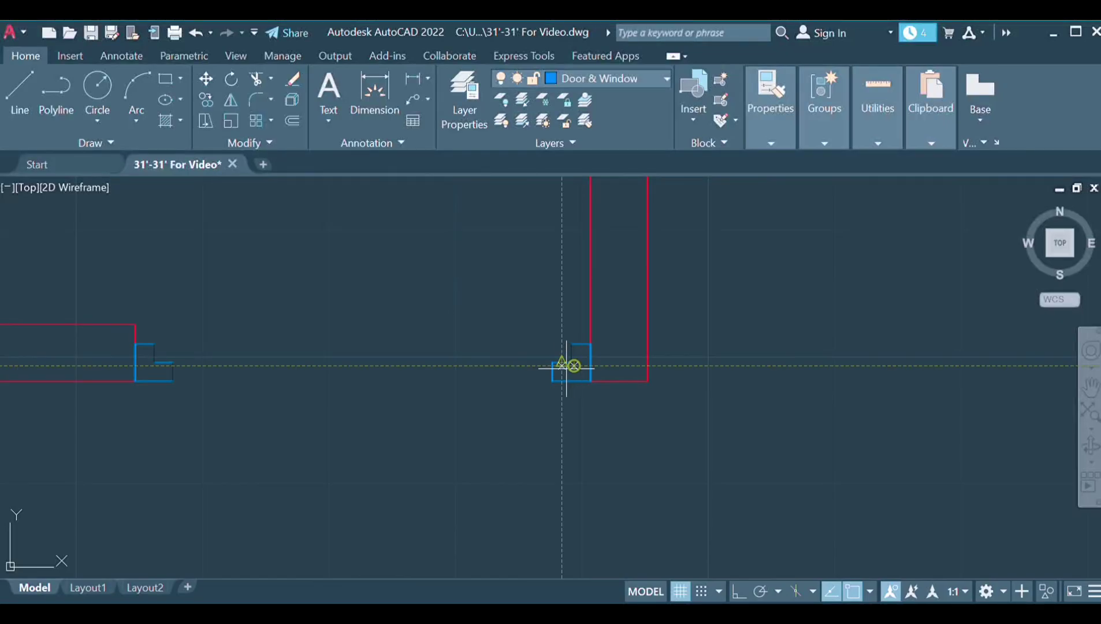
# Complete the quarter-circle door swing arc from the jamb to the door leaf.
pyautogui.scroll(-3, 551, 210)
pyautogui.moveTo(552, 214); pyautogui.dragTo(485, 277, button='middle')
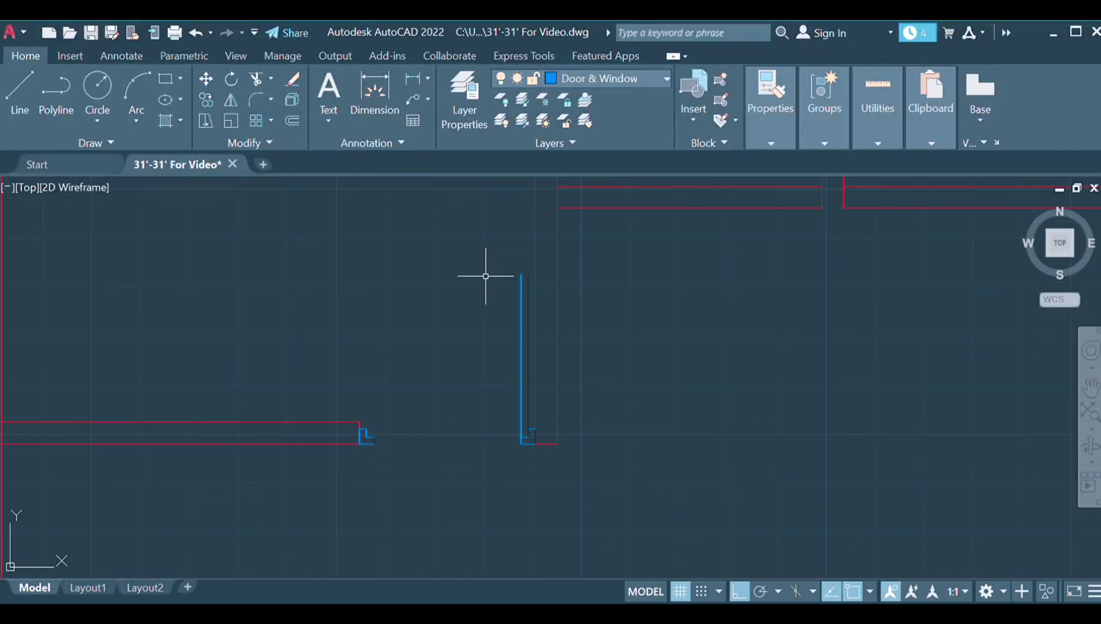
pyautogui.scroll(-2, 485, 275)
pyautogui.scroll(3, 449, 228)
pyautogui.click(302, 417)
pyautogui.scroll(-4, 302, 417)
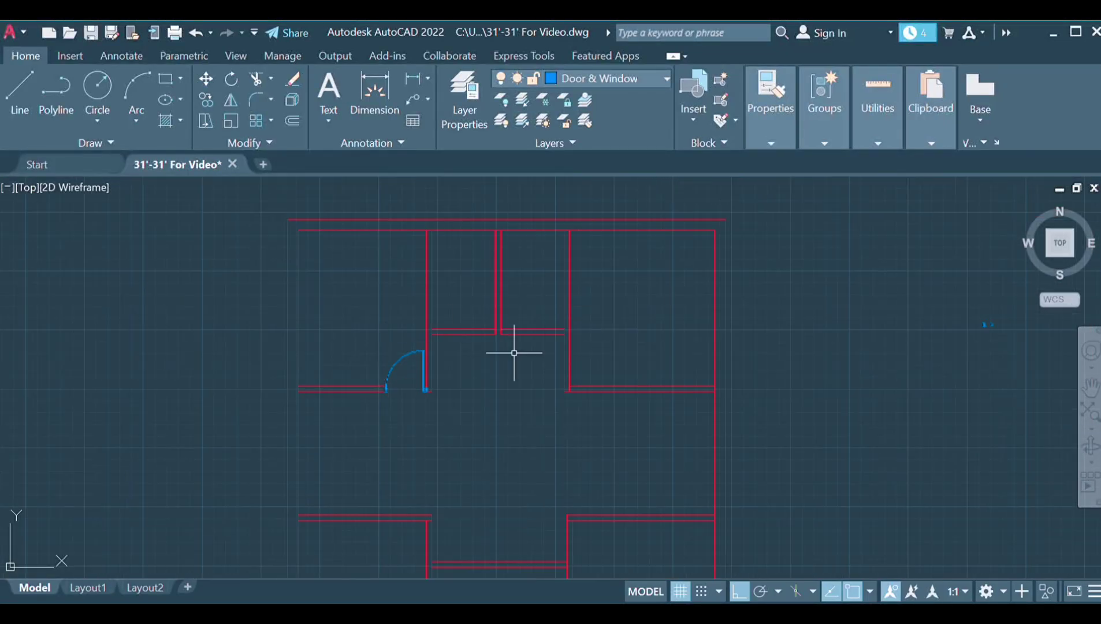
pyautogui.scroll(1, 512, 356)
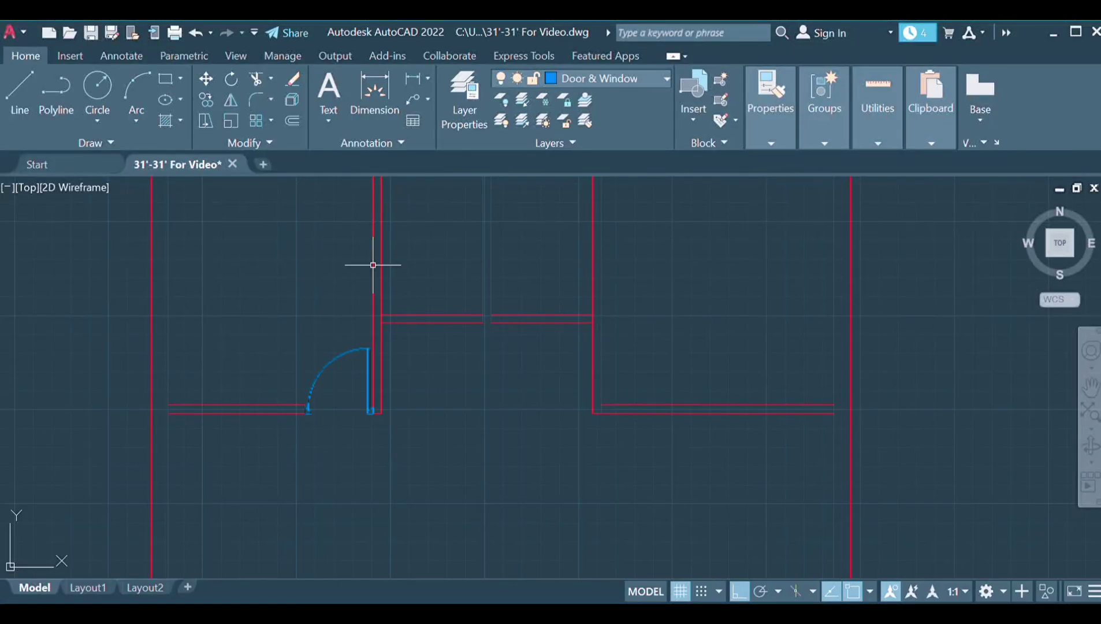
pyautogui.scroll(8, 373, 289)
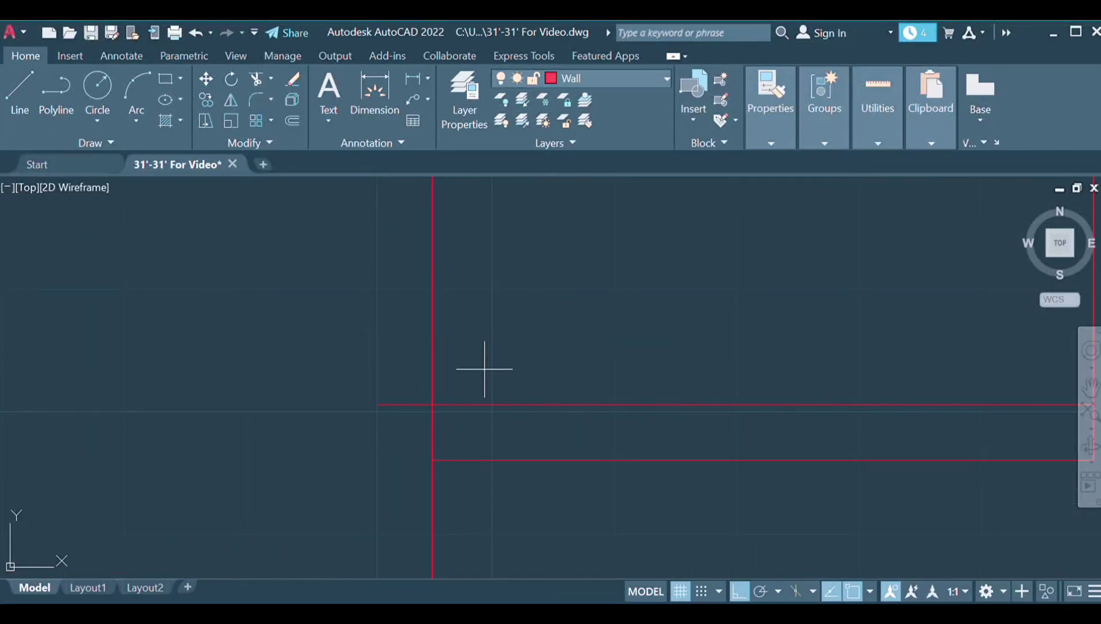
pyautogui.scroll(-7, 423, 278)
pyautogui.scroll(-3, 371, 337)
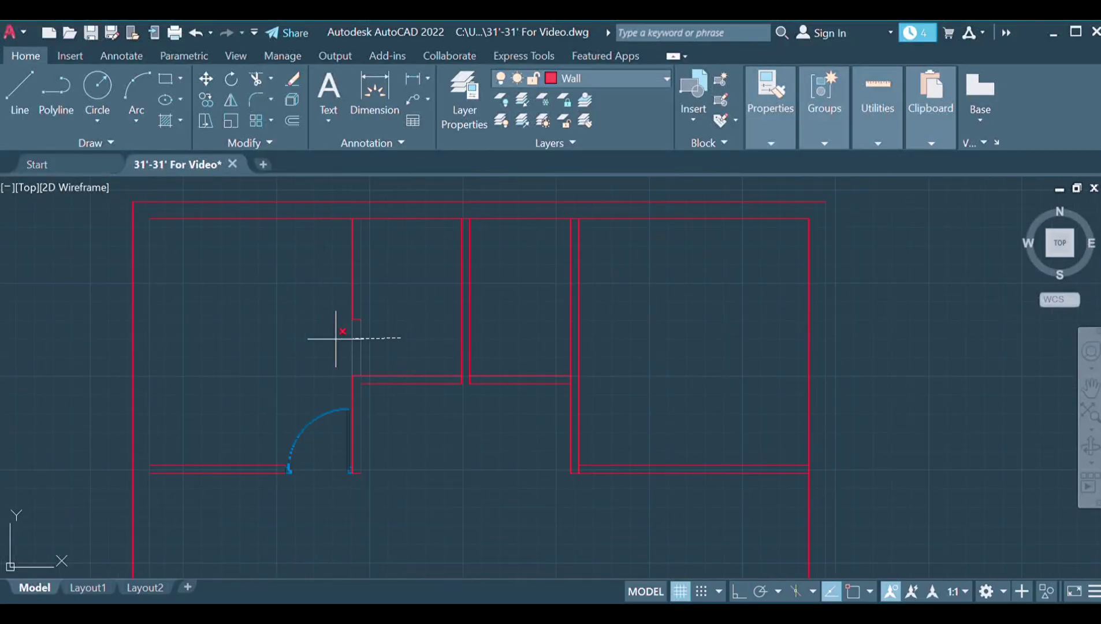
pyautogui.scroll(5, 346, 376)
pyautogui.scroll(-5, 633, 259)
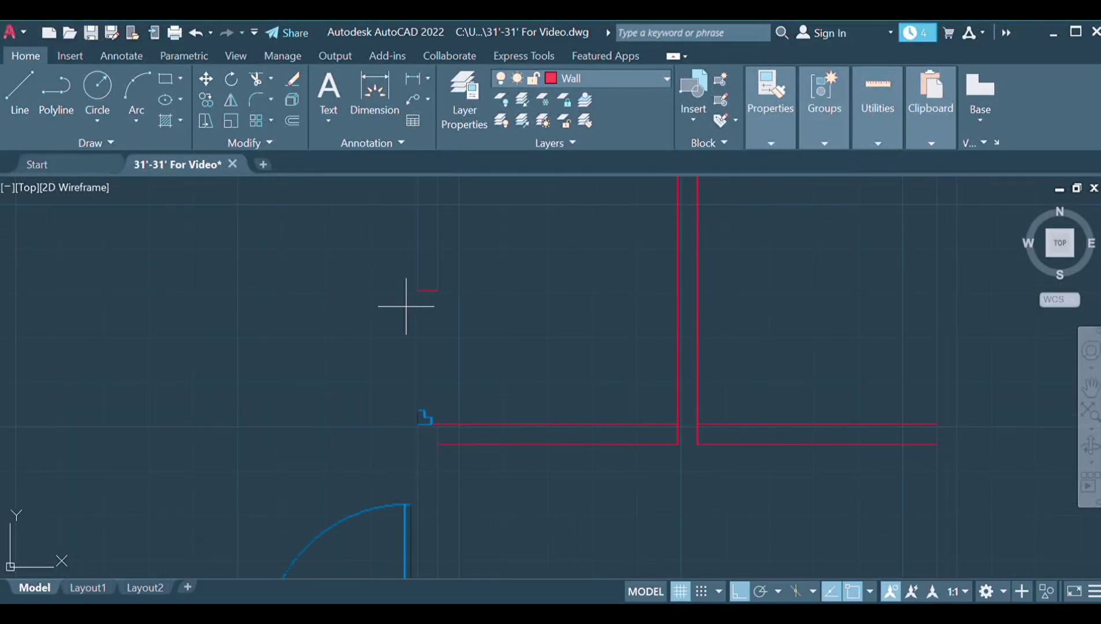
# Copy the finished door to the upper wall opening.
pyautogui.click(438, 291)
pyautogui.click(412, 79)
pyautogui.click(434, 303)
pyautogui.scroll(2, 443, 384)
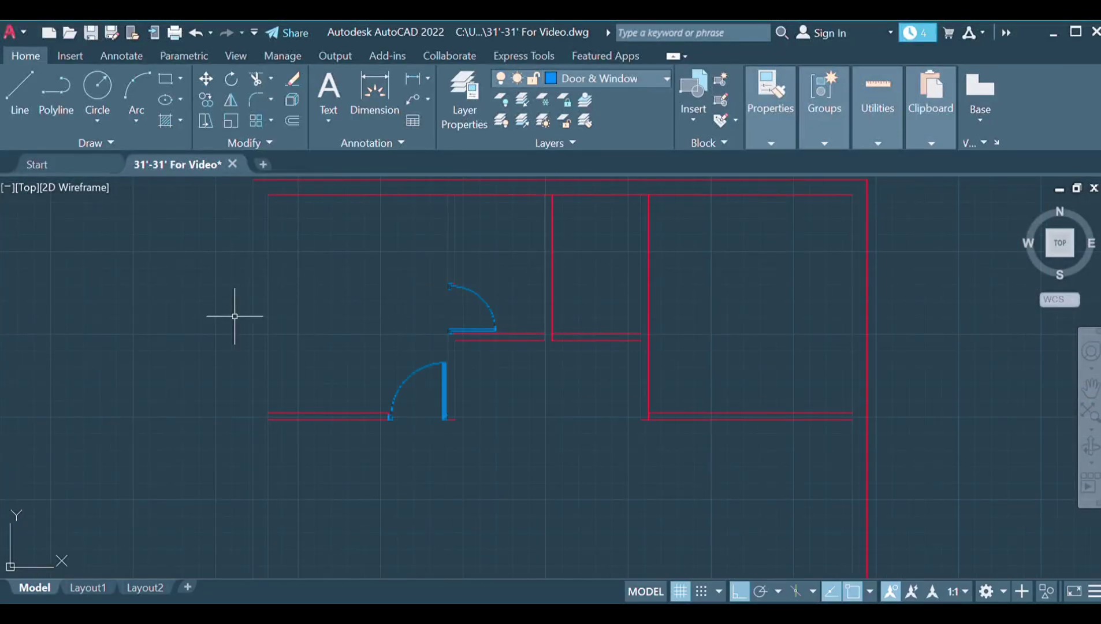
pyautogui.scroll(2, 381, 307)
pyautogui.scroll(2, 491, 277)
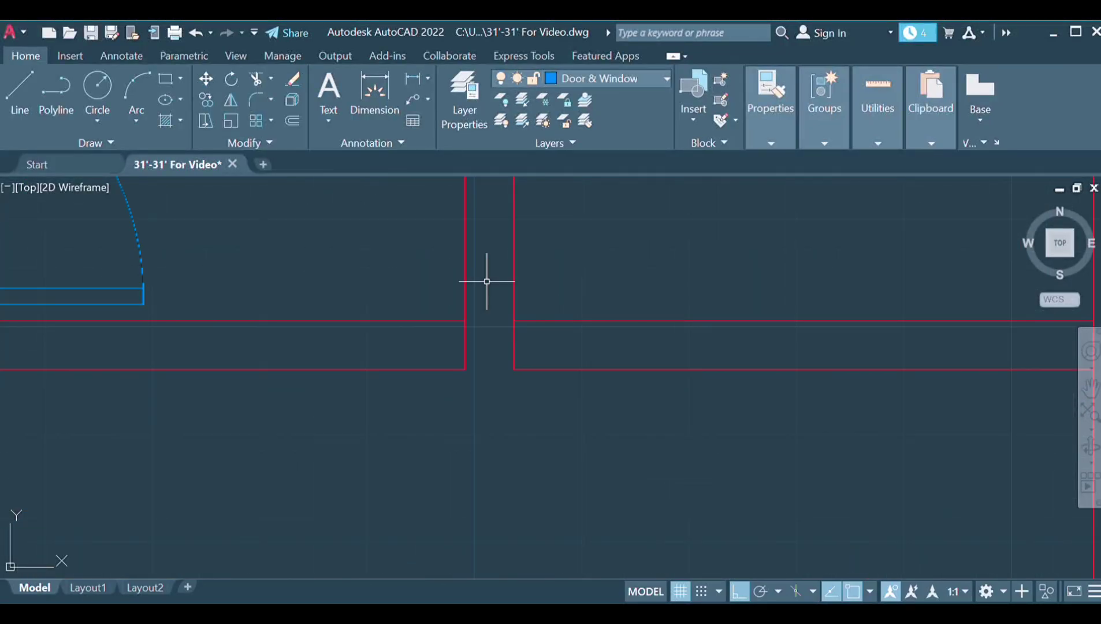
pyautogui.scroll(2, 560, 366)
# On the Wall layer, place jamb pieces at both wall ends of another opening.
pyautogui.click(573, 79)
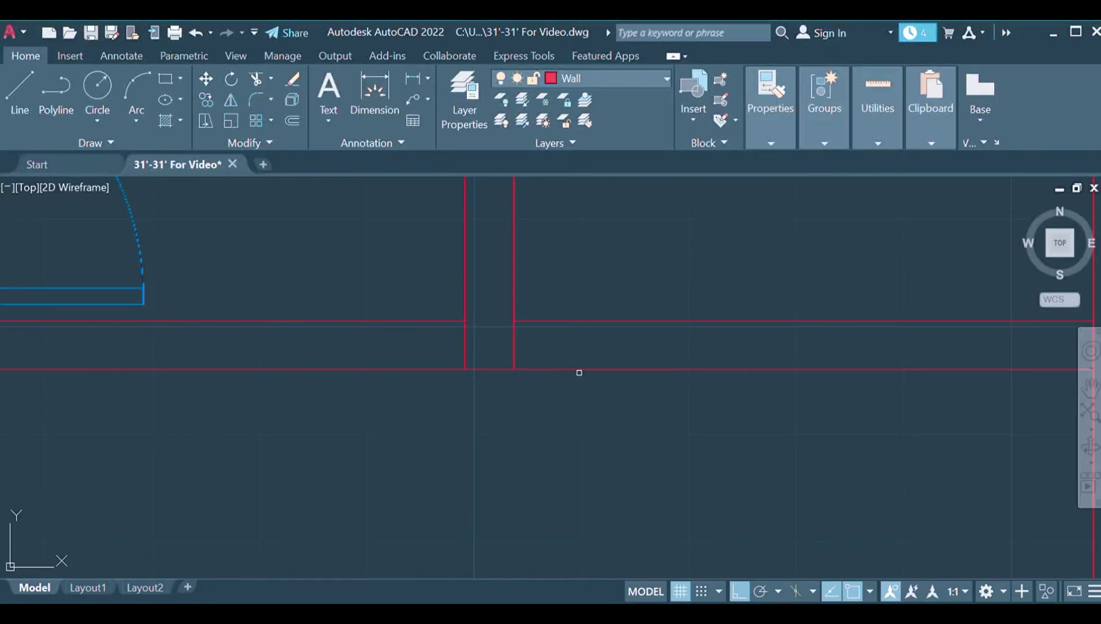
pyautogui.scroll(-5, 389, 344)
pyautogui.scroll(5, 570, 389)
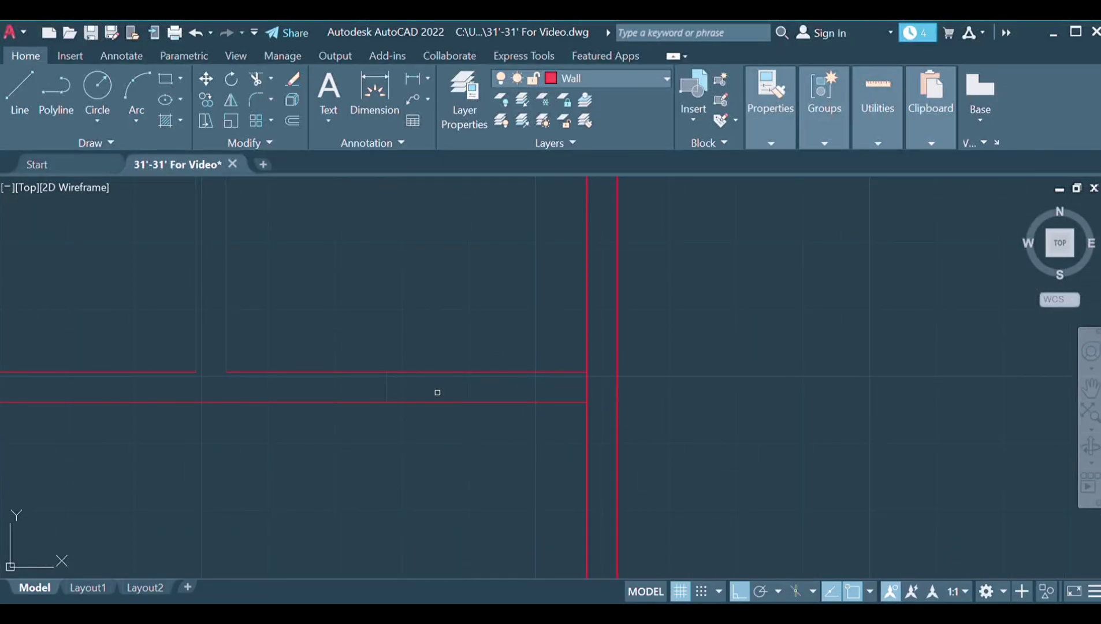
pyautogui.scroll(-5, 578, 375)
pyautogui.scroll(3, 636, 324)
pyautogui.scroll(2, 404, 393)
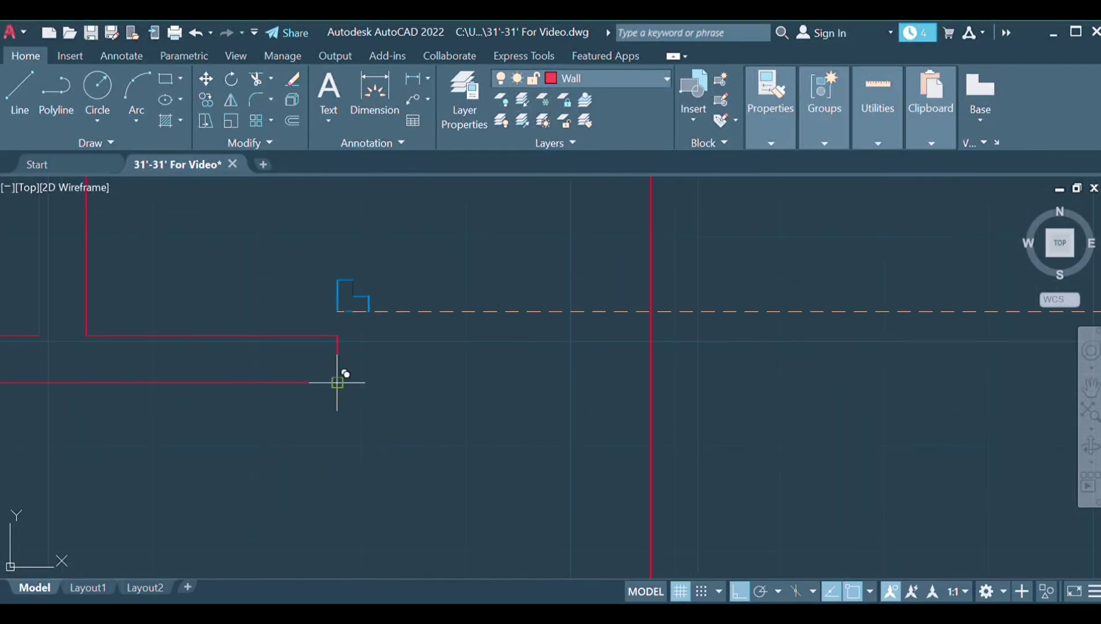
pyautogui.click(337, 382)
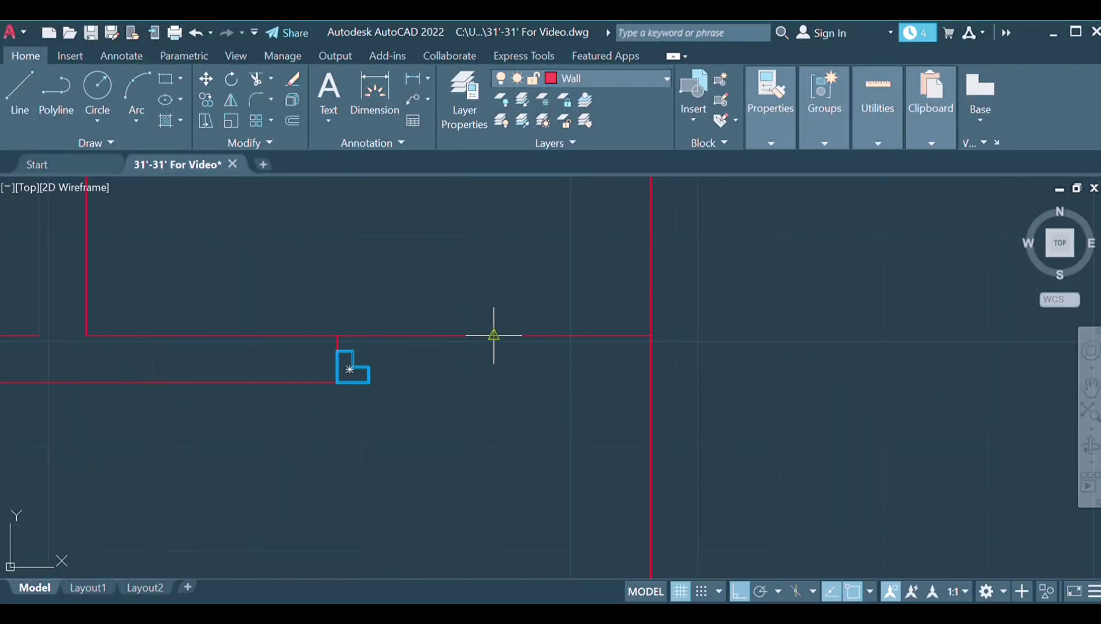
pyautogui.click(492, 337)
pyautogui.scroll(-2, 421, 350)
pyautogui.scroll(8, 412, 357)
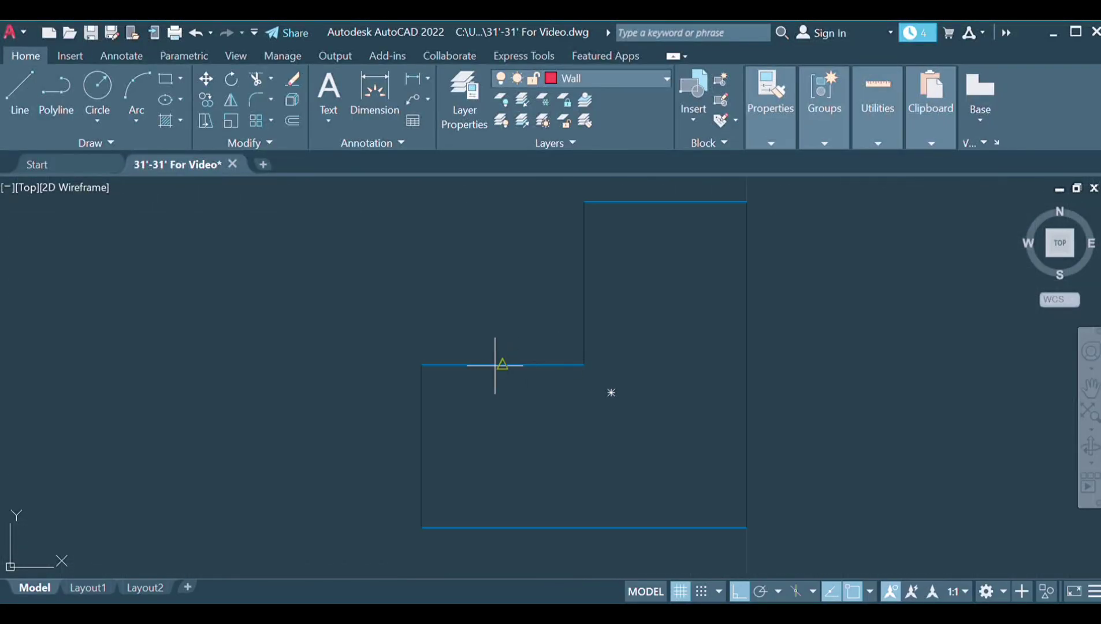
# Make Door & Window the current layer again.
pyautogui.click(610, 78)
pyautogui.click(568, 226)
pyautogui.scroll(-2, 523, 376)
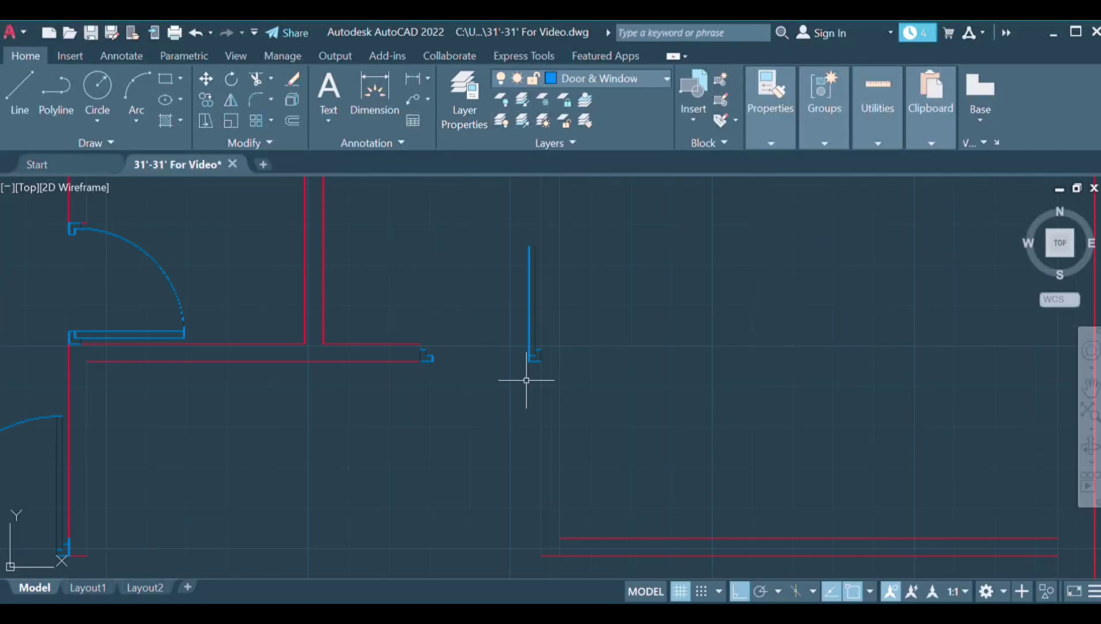
pyautogui.scroll(-5, 435, 392)
pyautogui.scroll(3, 450, 381)
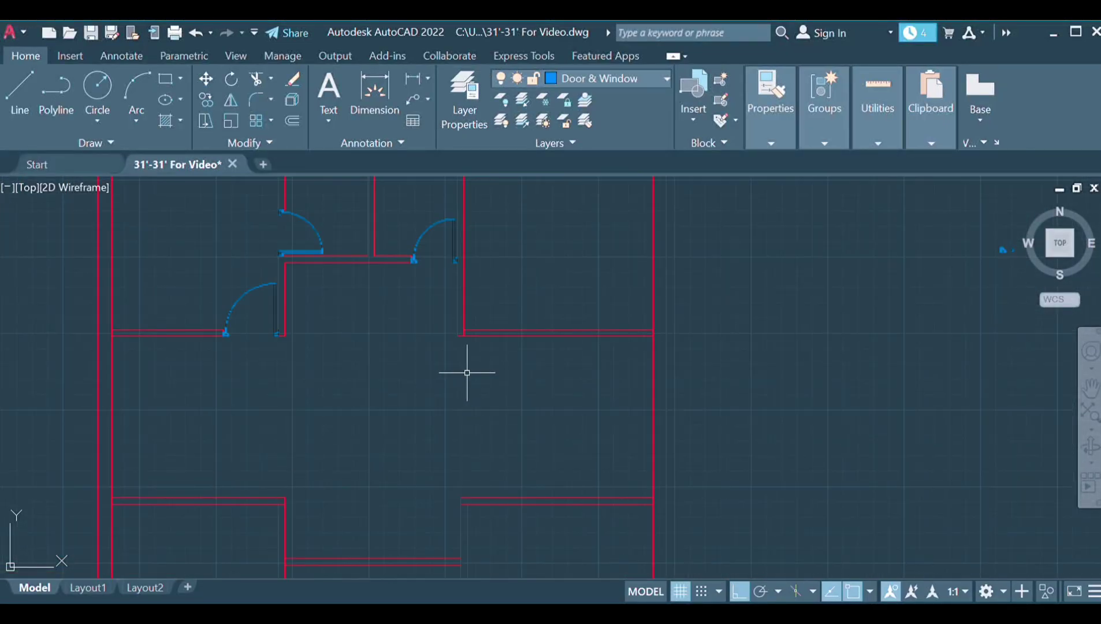
pyautogui.scroll(6, 467, 374)
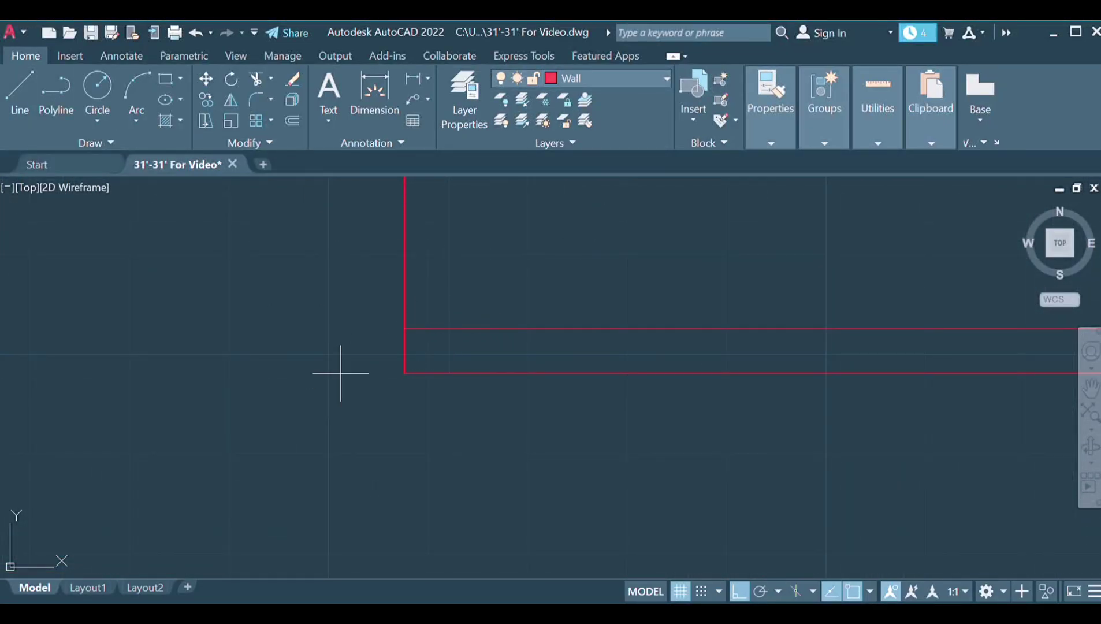
pyautogui.scroll(-5, 375, 364)
pyautogui.scroll(4, 449, 347)
pyautogui.scroll(3, 474, 373)
pyautogui.scroll(3, 913, 357)
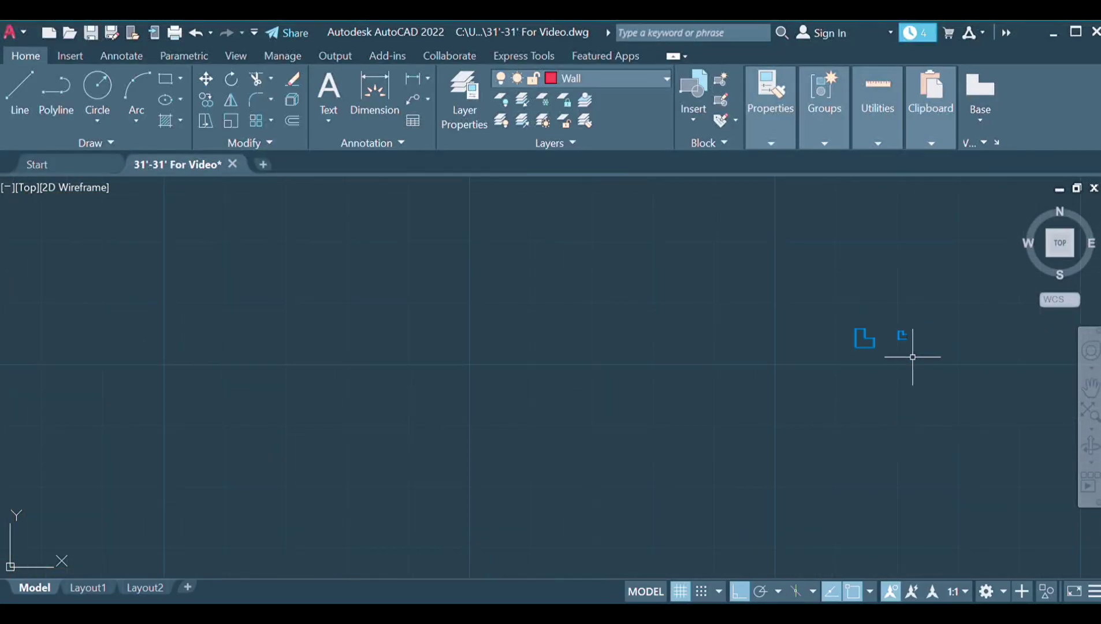
pyautogui.scroll(2, 913, 357)
pyautogui.scroll(-4, 585, 406)
pyautogui.scroll(4, 376, 374)
# Select the small L-shaped jamb and draw a door leaf out from it.
pyautogui.click(758, 230)
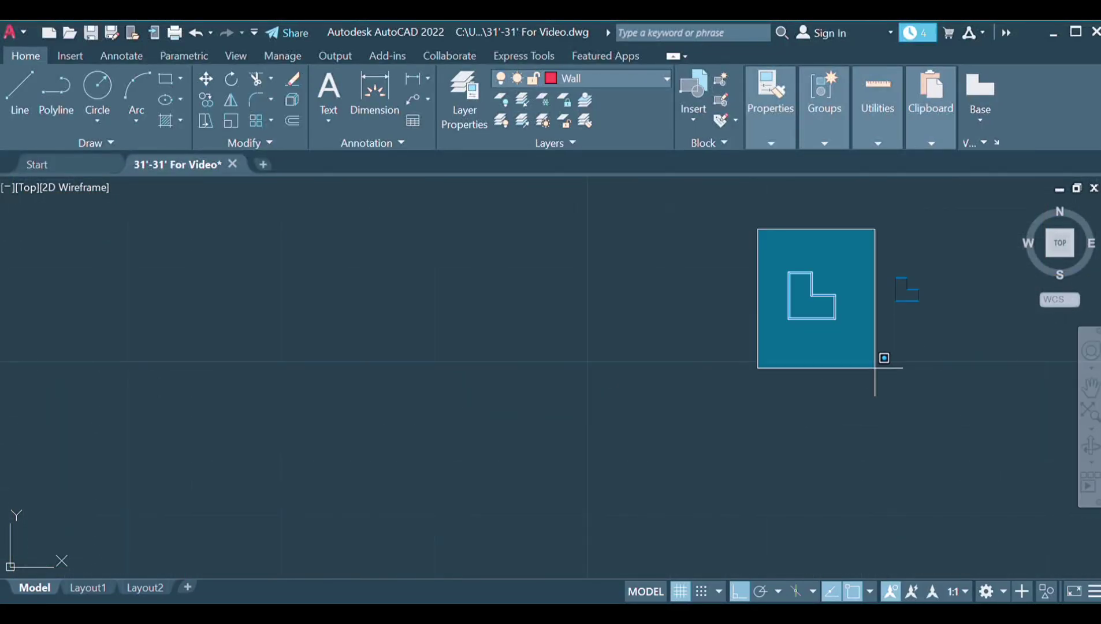
pyautogui.scroll(-5, 636, 404)
pyautogui.scroll(5, 398, 437)
pyautogui.scroll(2, 314, 269)
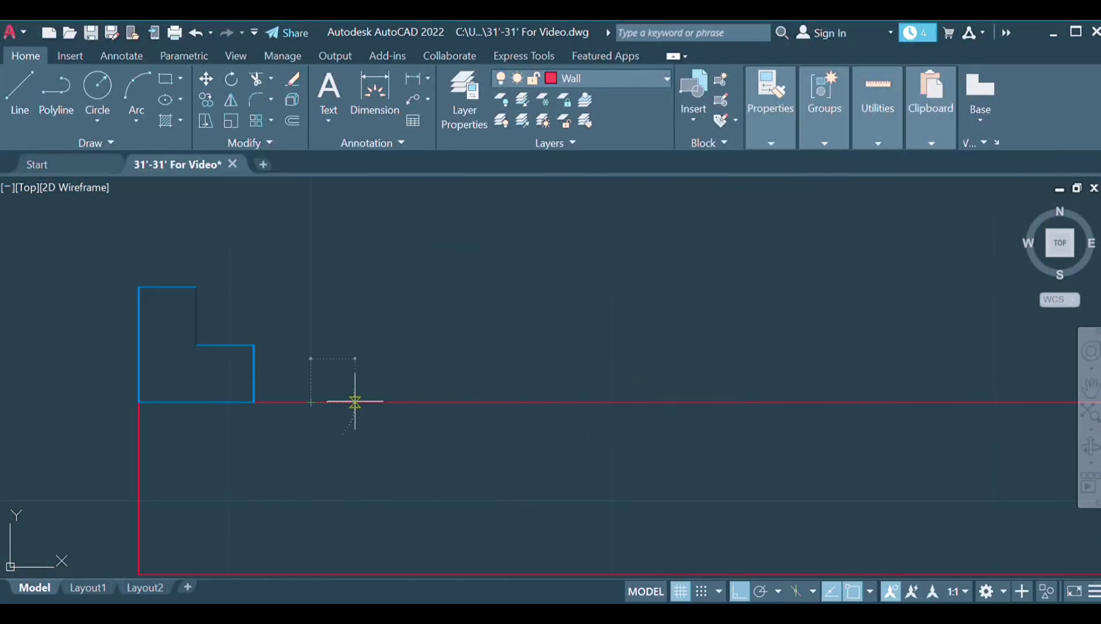
pyautogui.scroll(-3, 305, 344)
pyautogui.scroll(2, 191, 437)
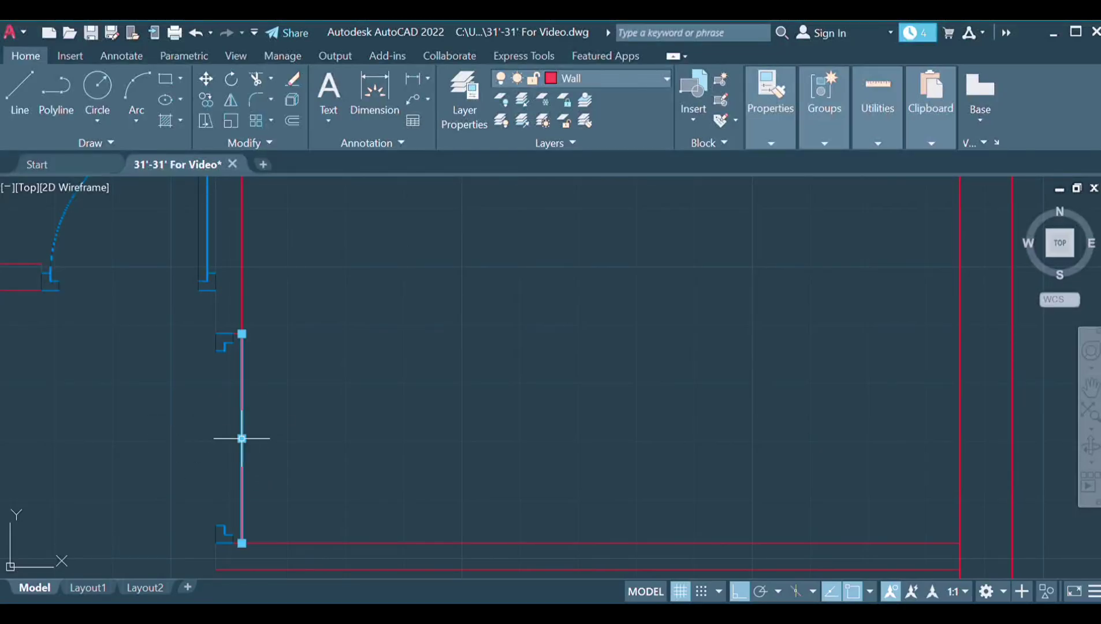
pyautogui.scroll(-2, 214, 437)
pyautogui.scroll(10, 301, 449)
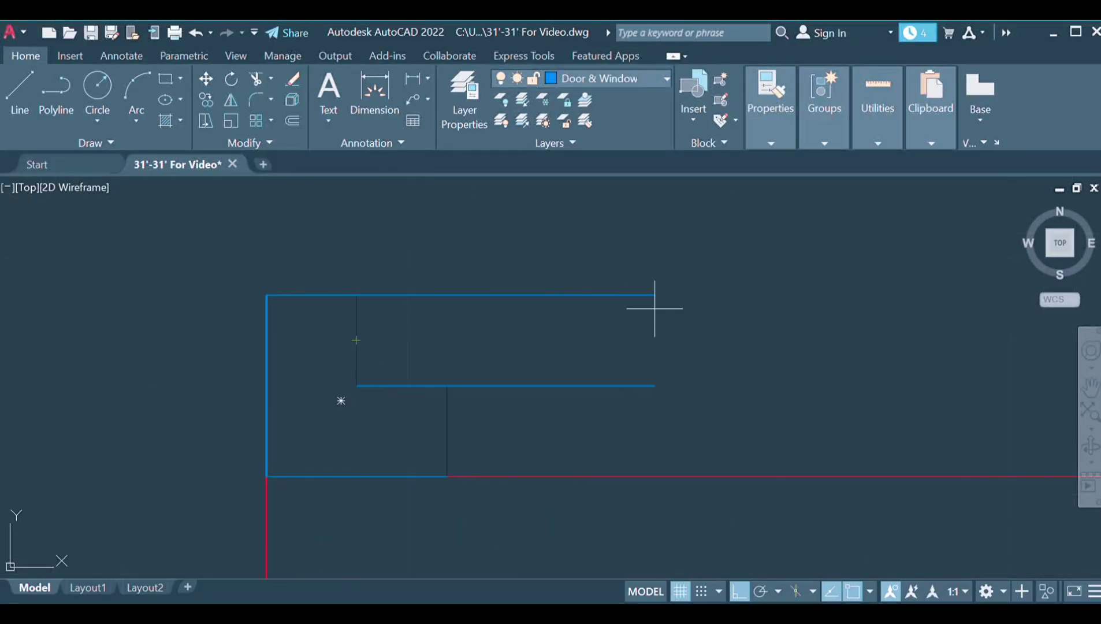
pyautogui.click(672, 298)
pyautogui.scroll(-2, 676, 399)
pyautogui.scroll(-3, 535, 309)
pyautogui.scroll(-2, 455, 322)
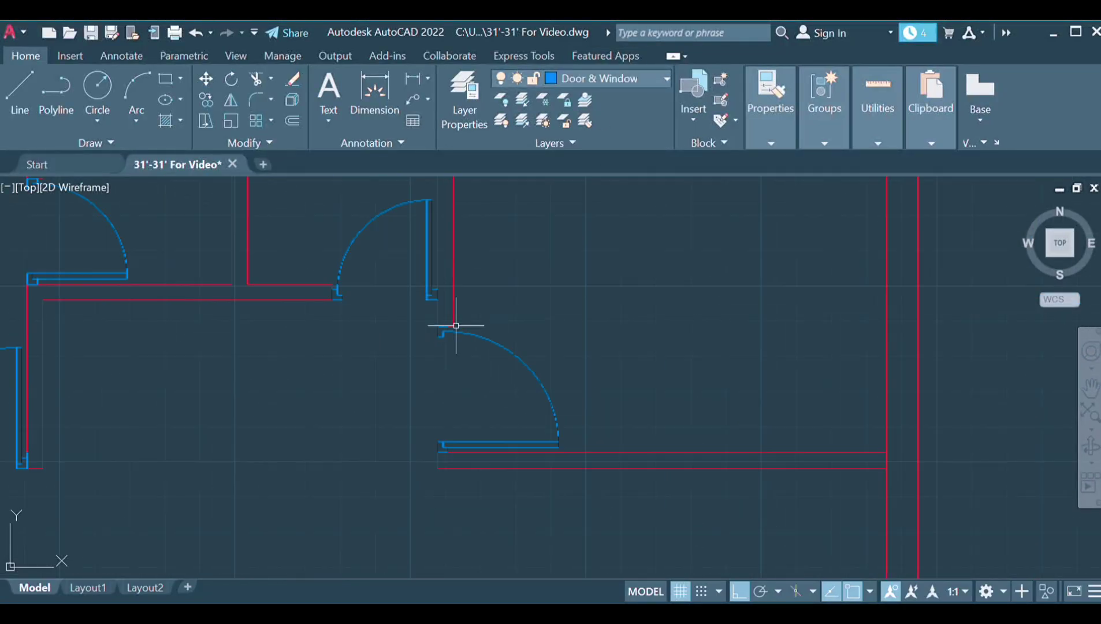
pyautogui.scroll(-3, 478, 386)
pyautogui.scroll(2, 580, 294)
pyautogui.scroll(2, 452, 420)
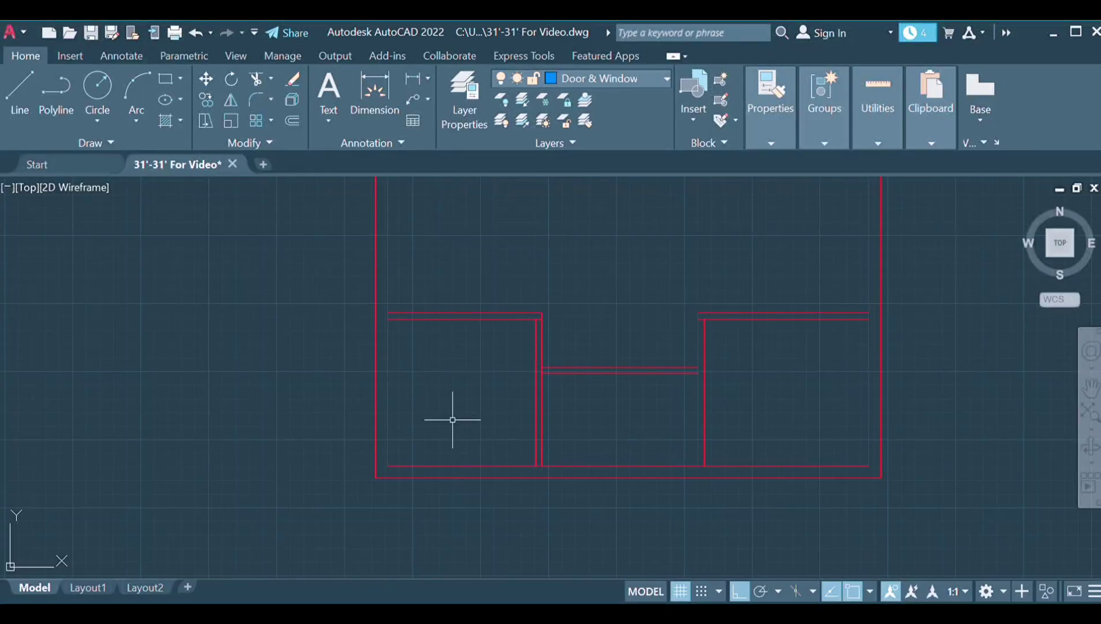
pyautogui.scroll(5, 560, 349)
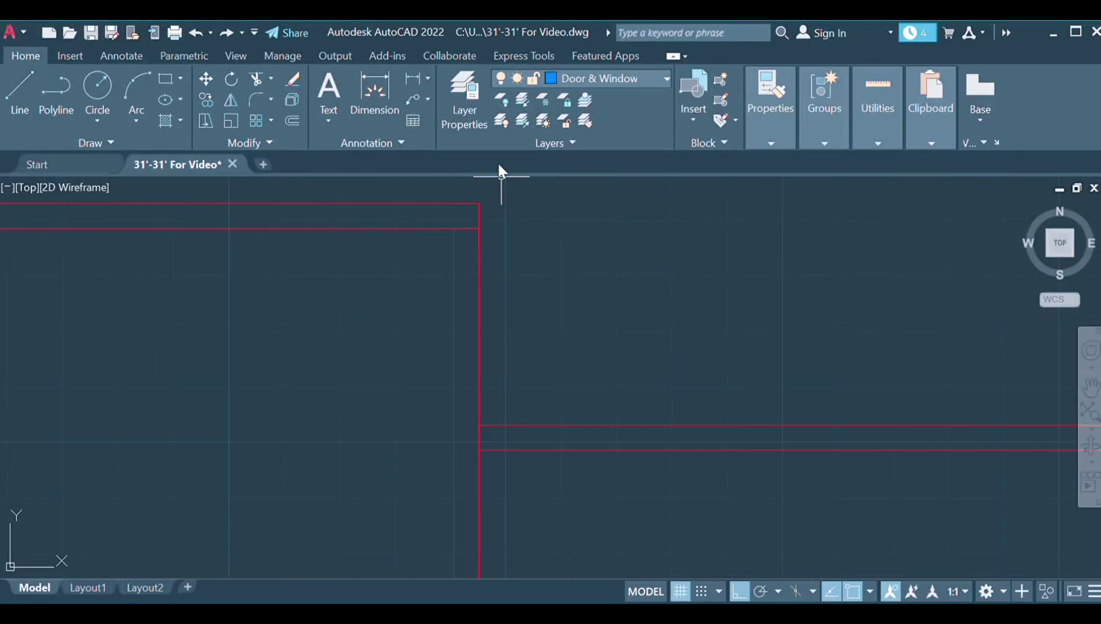
# Copy the blue L-shaped jamb mark and move the copy against a red wall end.
pyautogui.click(20, 93)
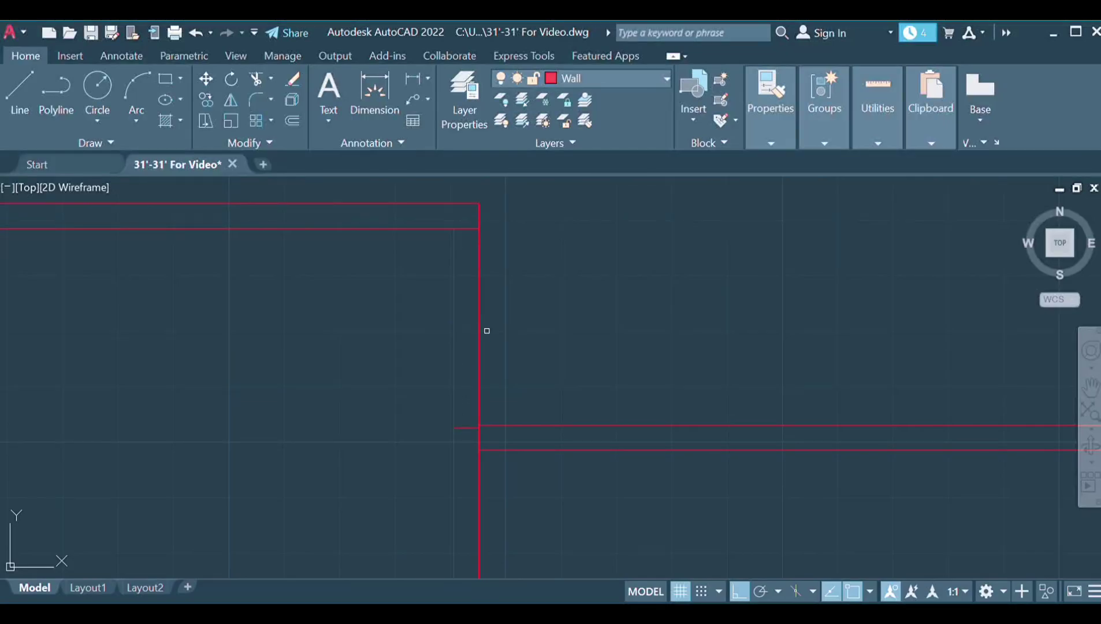
pyautogui.scroll(-5, 406, 324)
pyautogui.click(584, 277)
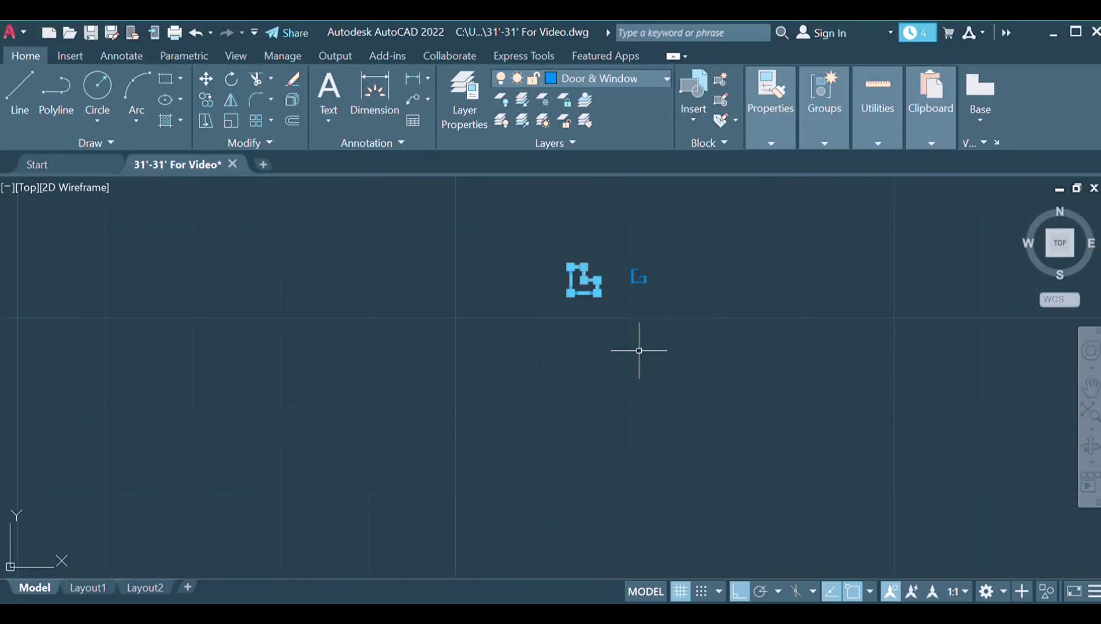
pyautogui.hotkey('ctrl', 'c')
pyautogui.hotkey('ctrl', 'v')
pyautogui.click(405, 293)
pyautogui.moveTo(398, 286); pyautogui.dragTo(425, 312)
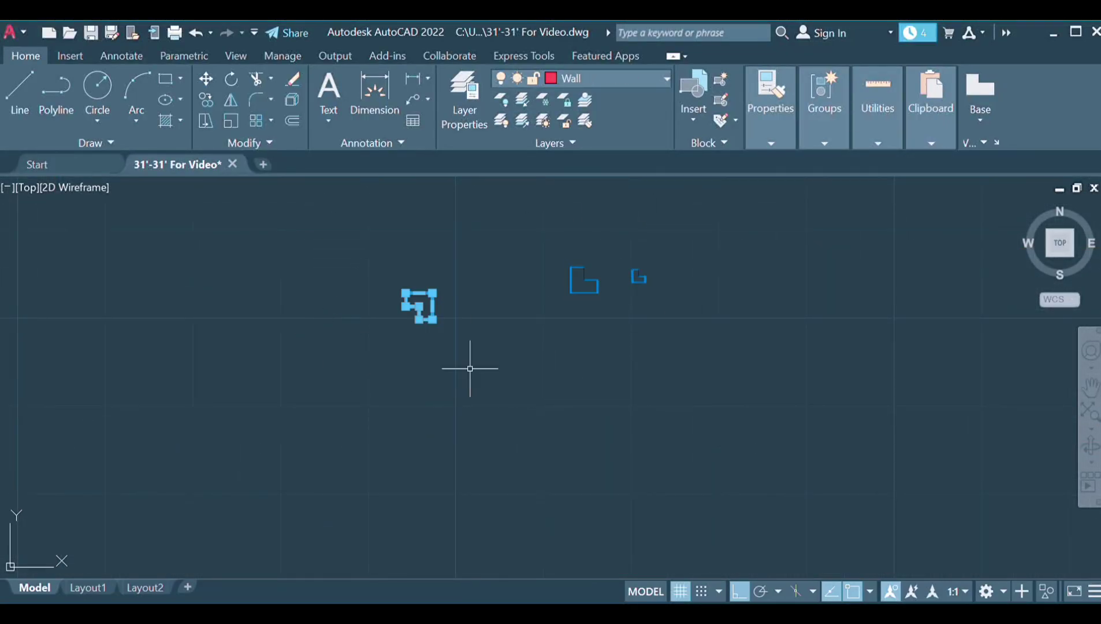
# Erase the extra vertical wall line at the door opening, restoring a wrongly deleted horizontal line.
pyautogui.scroll(5, 421, 303)
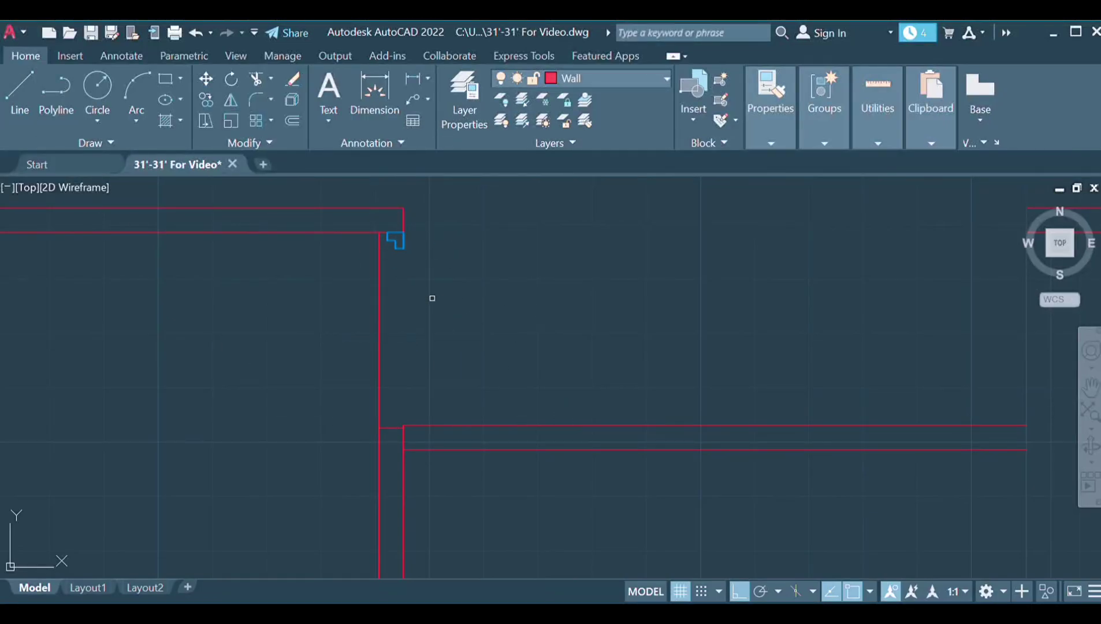
pyautogui.click(378, 321)
pyautogui.press('Delete')
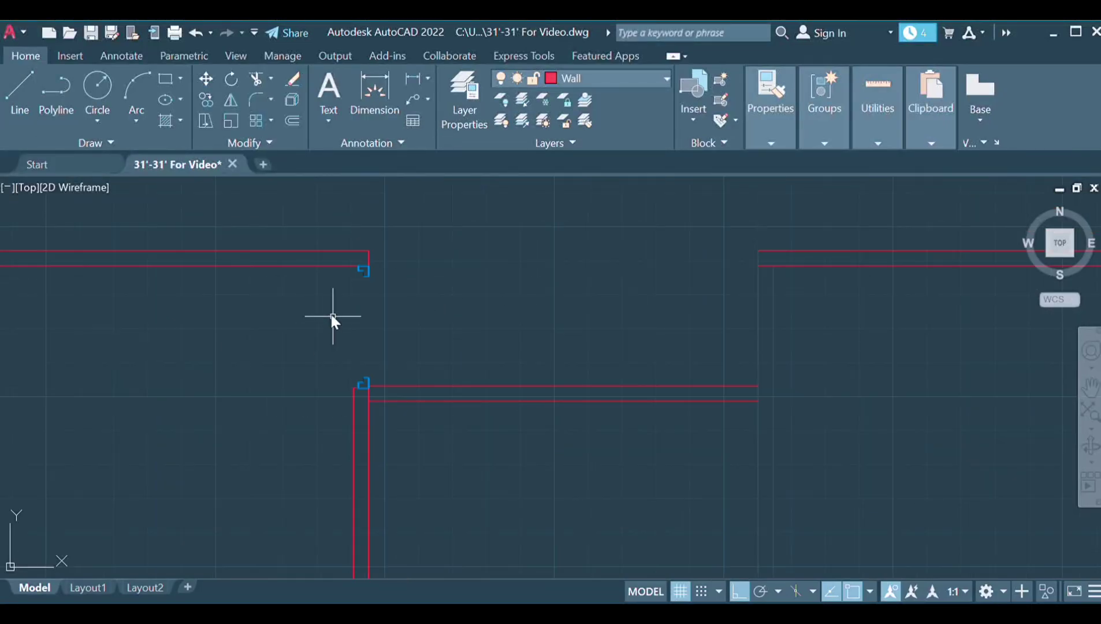
pyautogui.scroll(5, 359, 260)
pyautogui.scroll(-2, 44, 265)
pyautogui.scroll(-2, 162, 307)
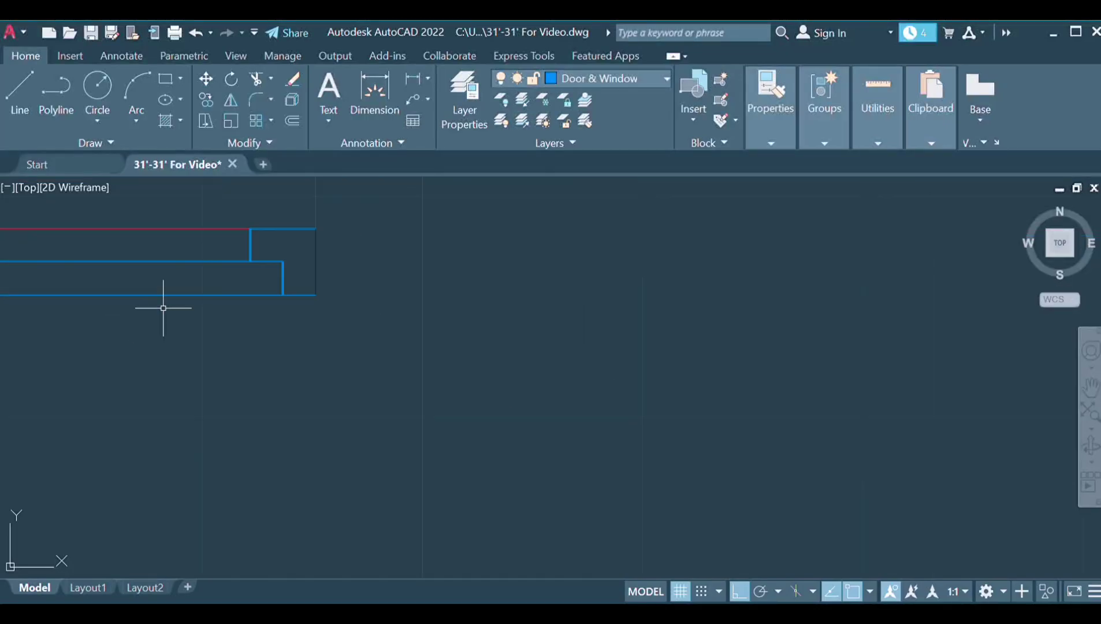
pyautogui.scroll(-2, 216, 238)
pyautogui.scroll(-4, 399, 438)
pyautogui.scroll(-3, 359, 393)
pyautogui.scroll(5, 424, 390)
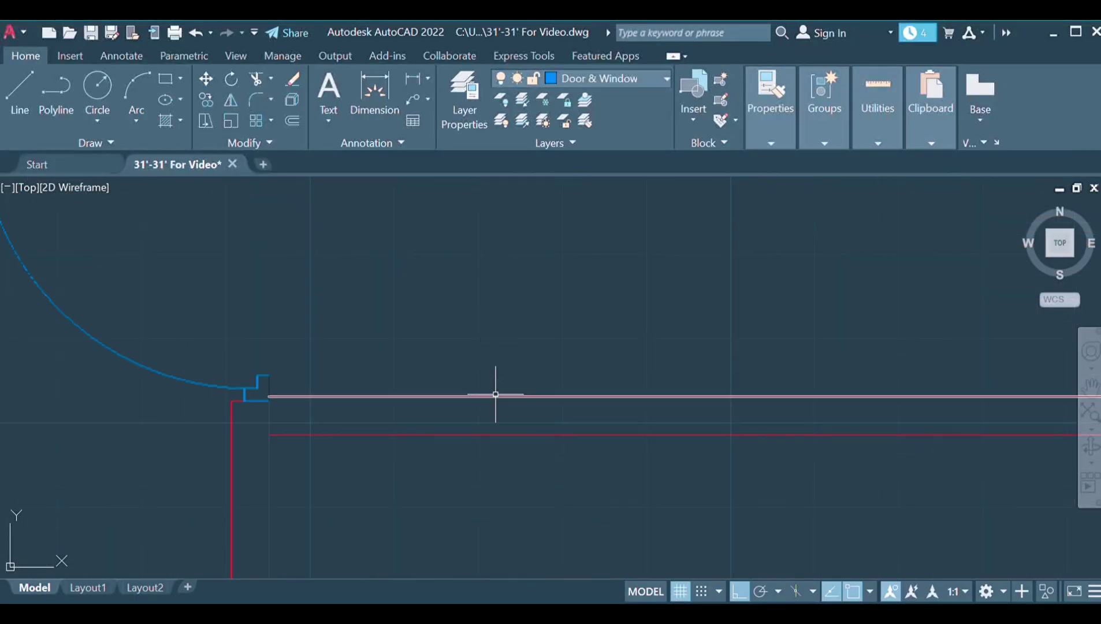
pyautogui.click(498, 393)
pyautogui.press('Delete')
pyautogui.scroll(-1, 232, 310)
pyautogui.hotkey('ctrl', 'z')
# Paste another door copy and bring the lower-left door and walls into view.
pyautogui.scroll(-2, 600, 253)
pyautogui.scroll(2, 315, 283)
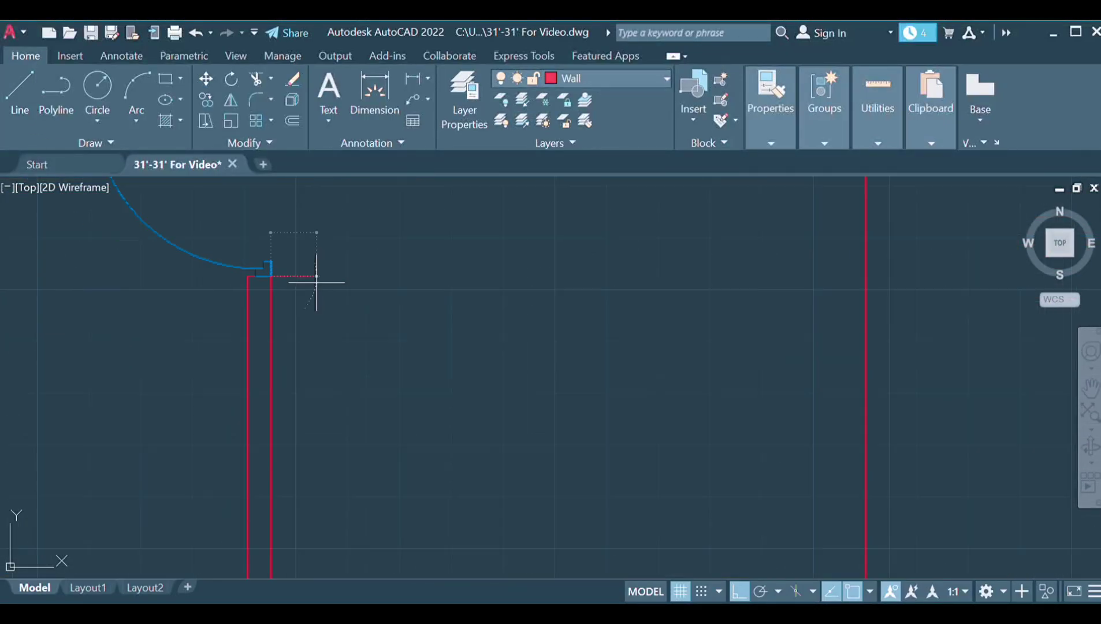
pyautogui.scroll(-3, 369, 398)
pyautogui.scroll(-1, 523, 344)
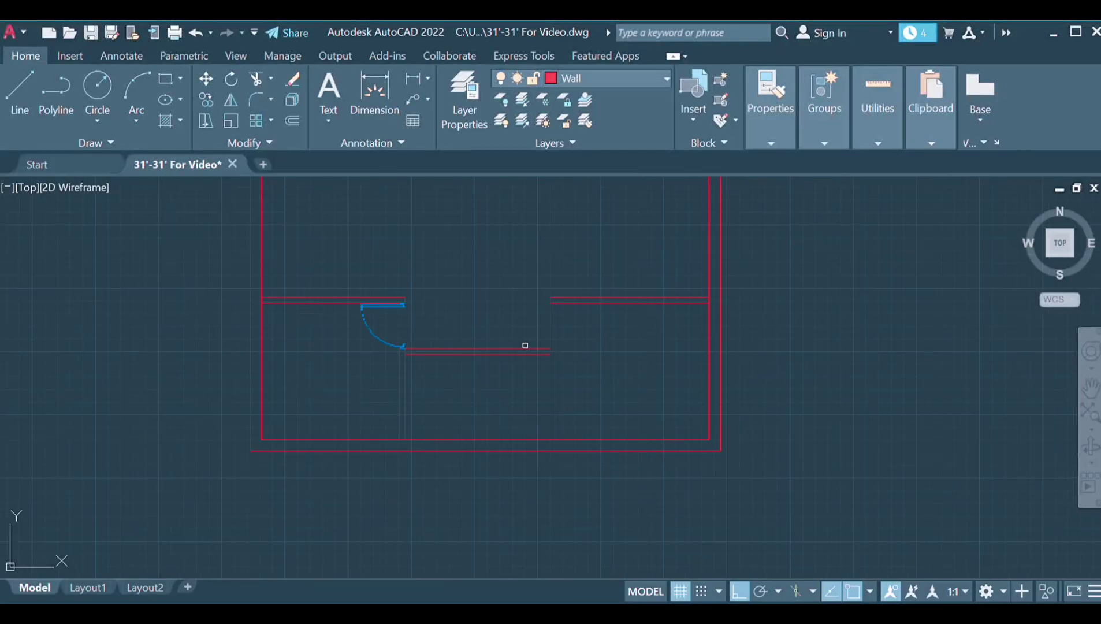
pyautogui.scroll(-1, 543, 266)
pyautogui.scroll(3, 303, 215)
pyautogui.hotkey('ctrl', 'v')
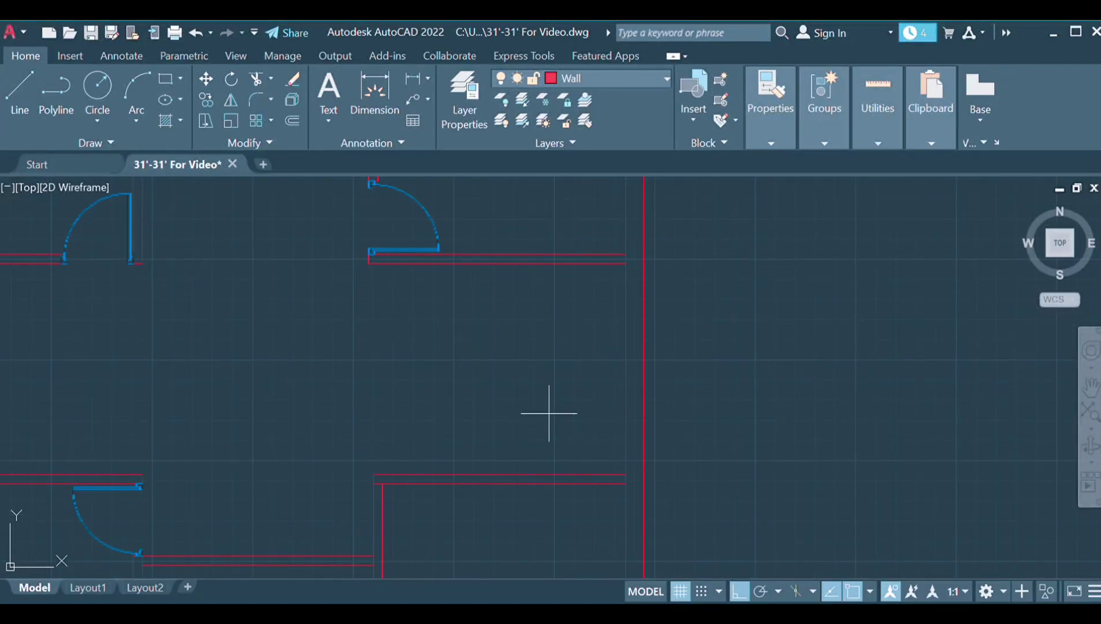
pyautogui.moveTo(224, 569); pyautogui.dragTo(420, 403, button='middle')
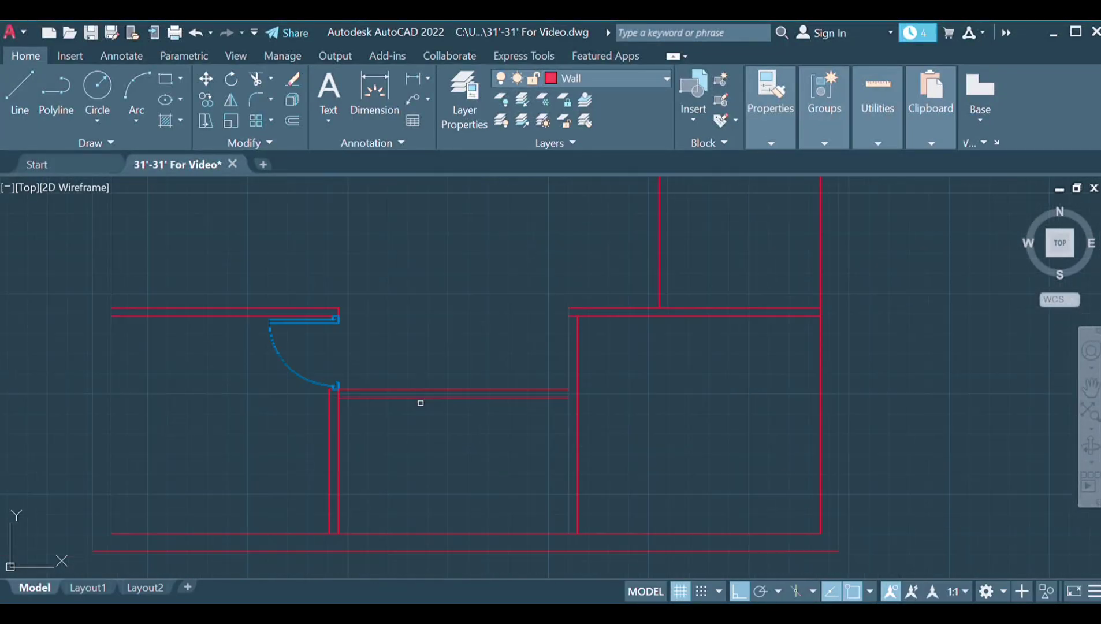
pyautogui.scroll(3, 423, 382)
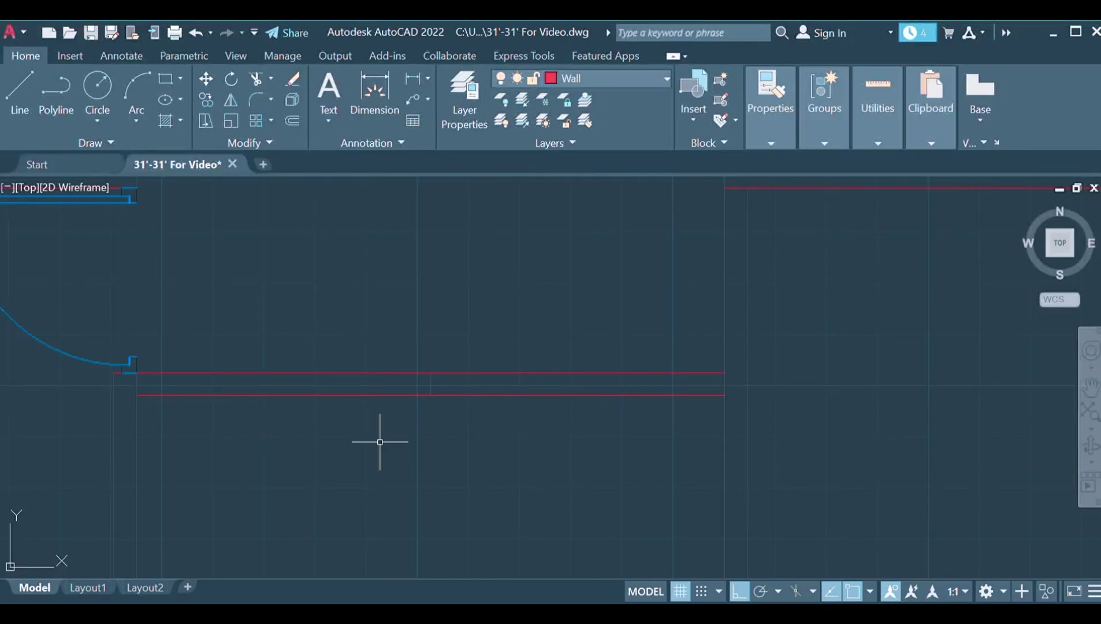
pyautogui.scroll(4, 381, 442)
pyautogui.scroll(-3, 443, 337)
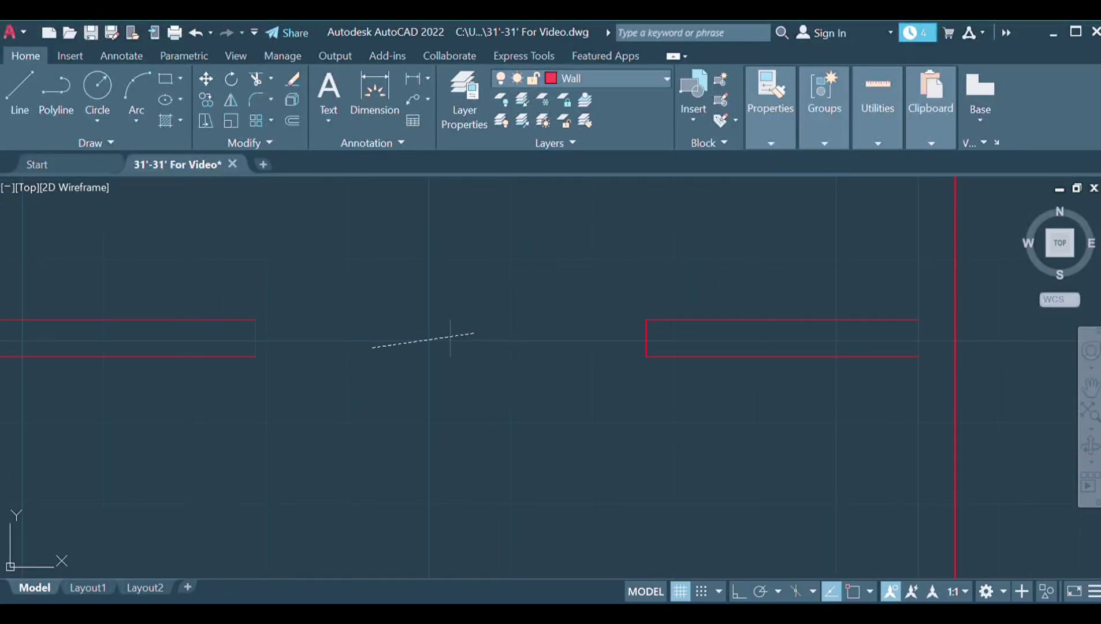
pyautogui.scroll(-2, 426, 413)
pyautogui.scroll(2, 621, 287)
pyautogui.scroll(3, 621, 288)
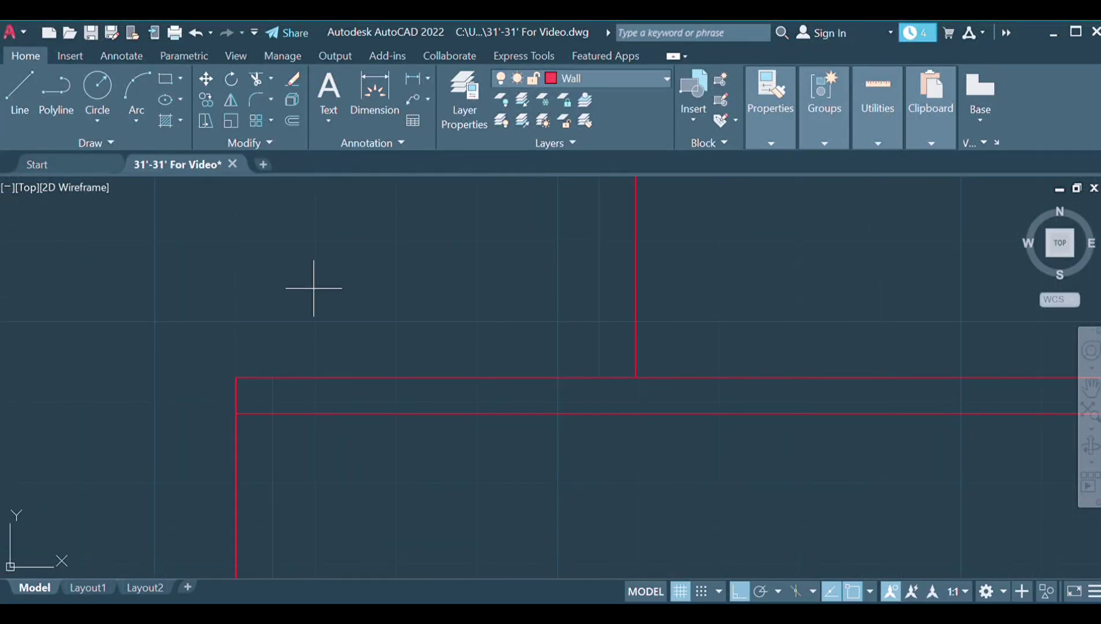
pyautogui.scroll(-3, 450, 322)
pyautogui.scroll(5, 711, 194)
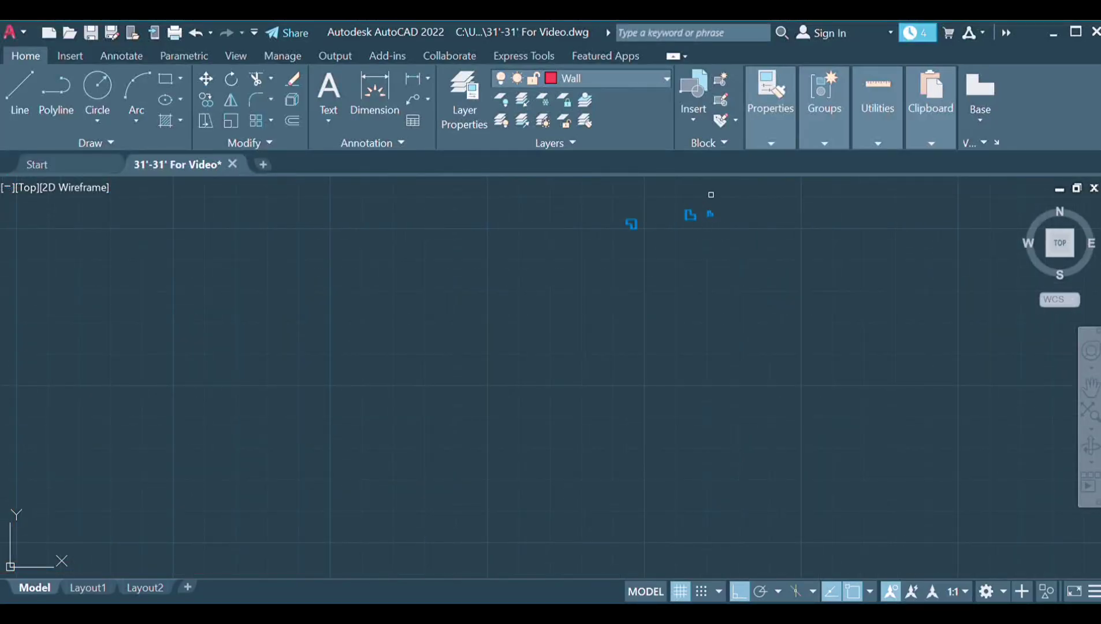
pyautogui.scroll(-5, 711, 195)
pyautogui.scroll(4, 691, 248)
pyautogui.scroll(2, 806, 236)
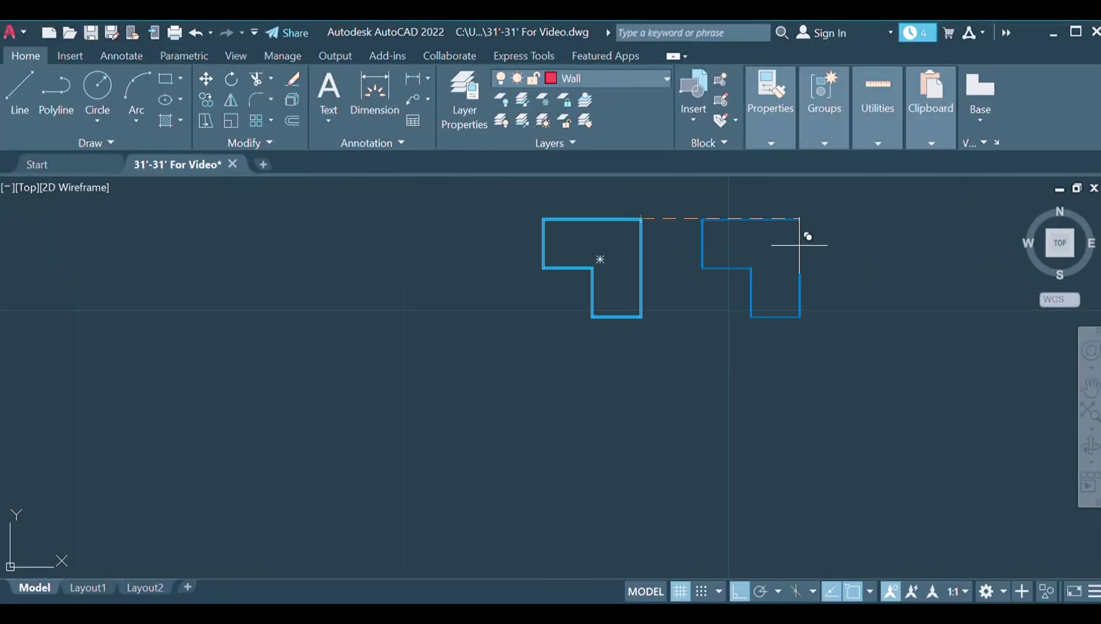
pyautogui.scroll(-2, 655, 388)
pyautogui.scroll(-1, 655, 388)
pyautogui.scroll(-3, 509, 427)
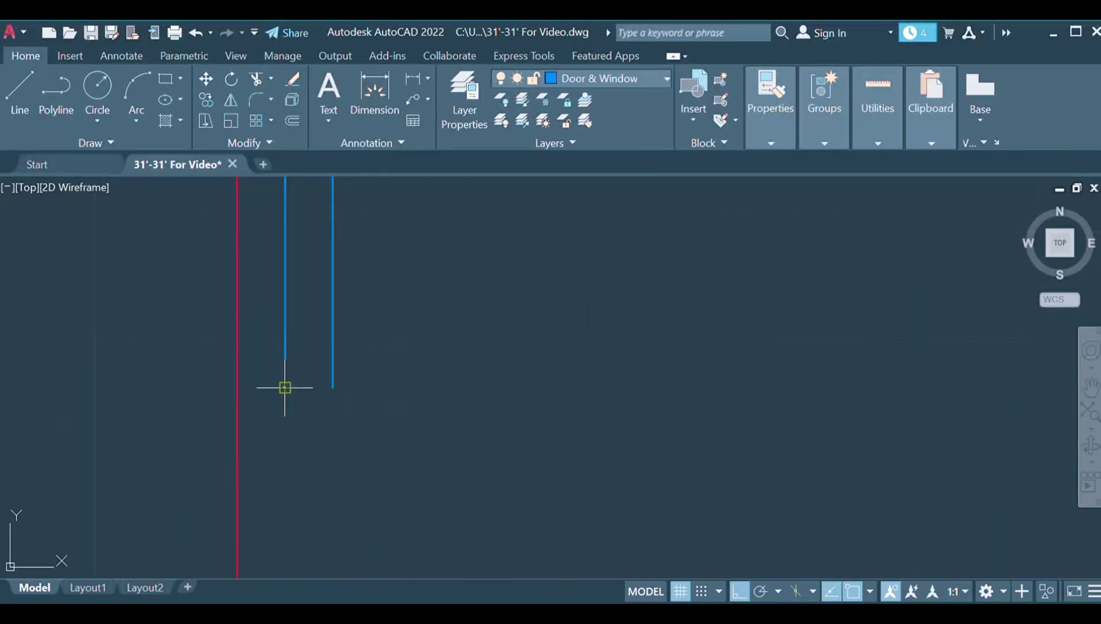
pyautogui.scroll(-3, 533, 393)
pyautogui.scroll(-4, 524, 406)
# Window-select and delete the two stray blue dots beside the plan.
pyautogui.scroll(-1, 586, 362)
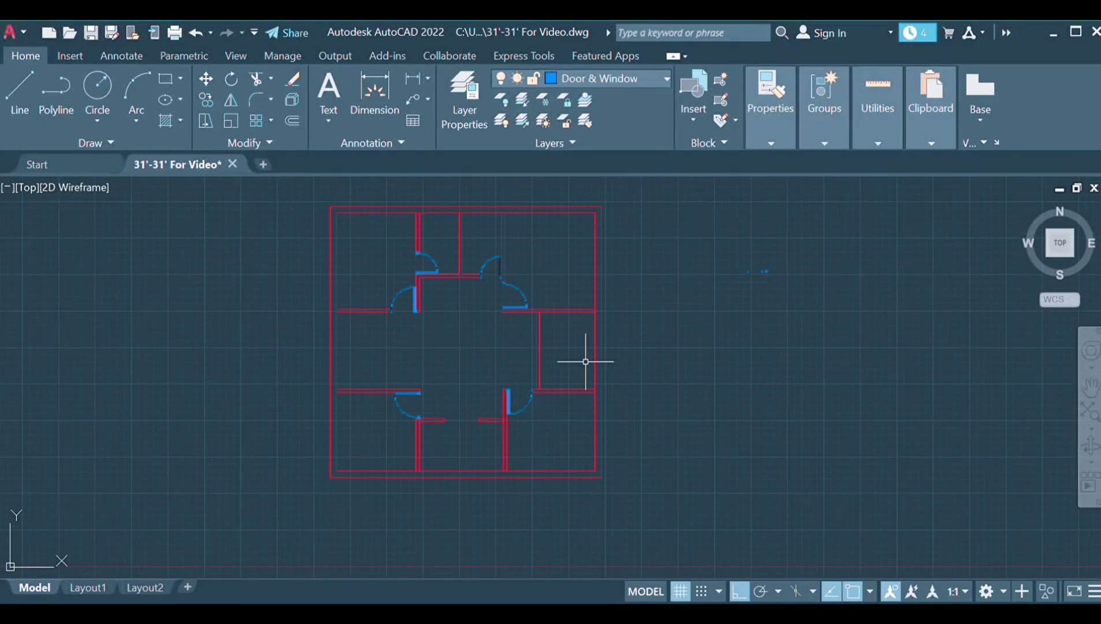
pyautogui.scroll(10, 585, 362)
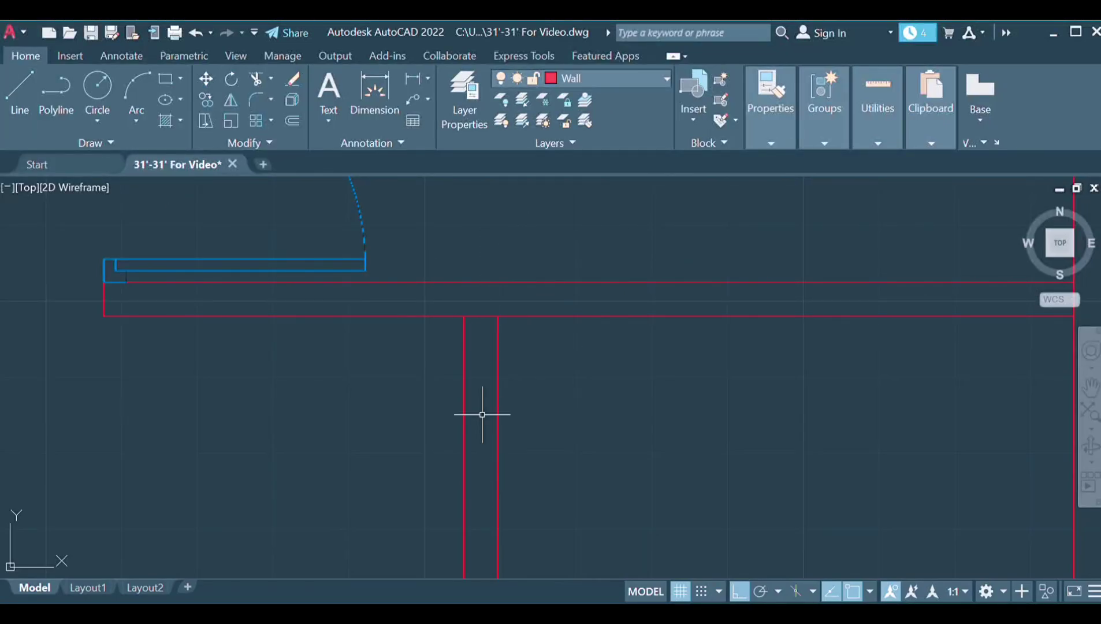
pyautogui.scroll(-3, 482, 414)
pyautogui.scroll(5, 462, 471)
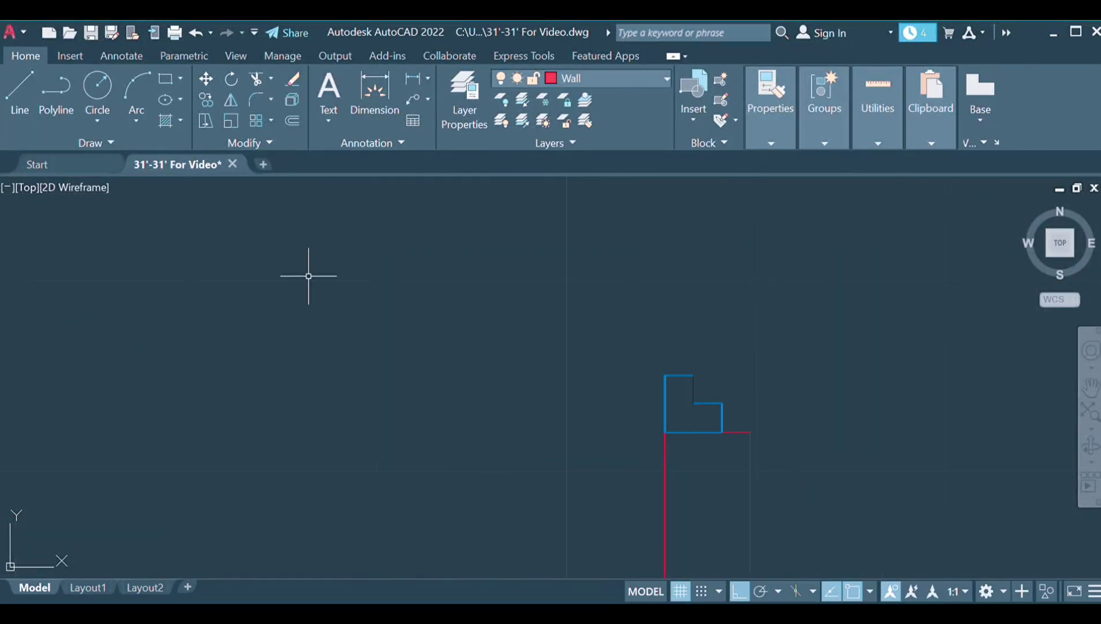
pyautogui.scroll(-5, 705, 241)
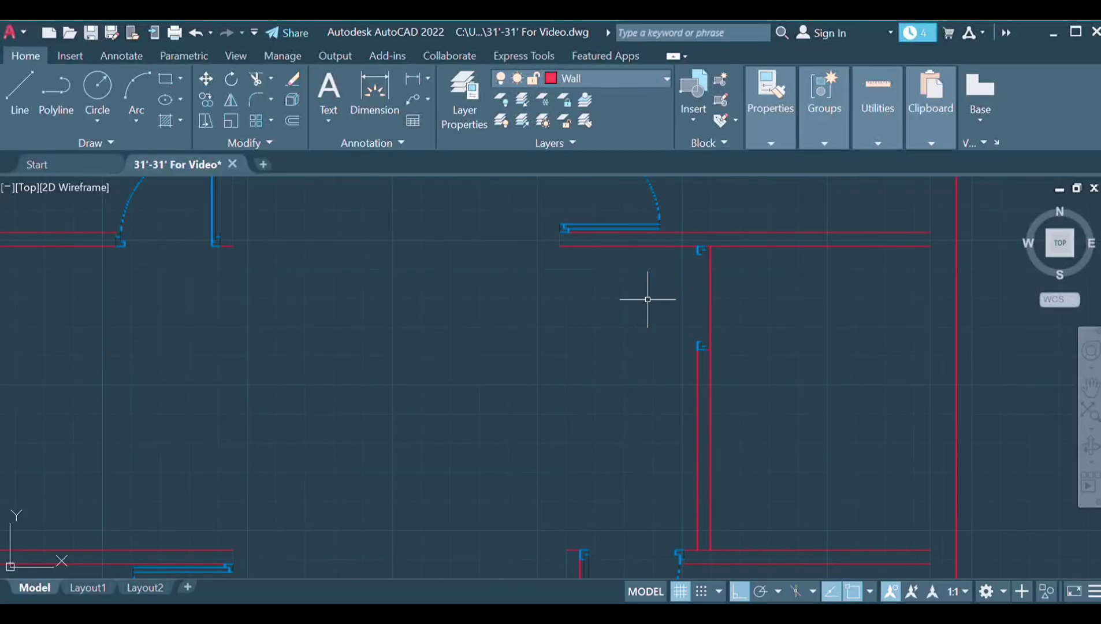
pyautogui.scroll(5, 364, 287)
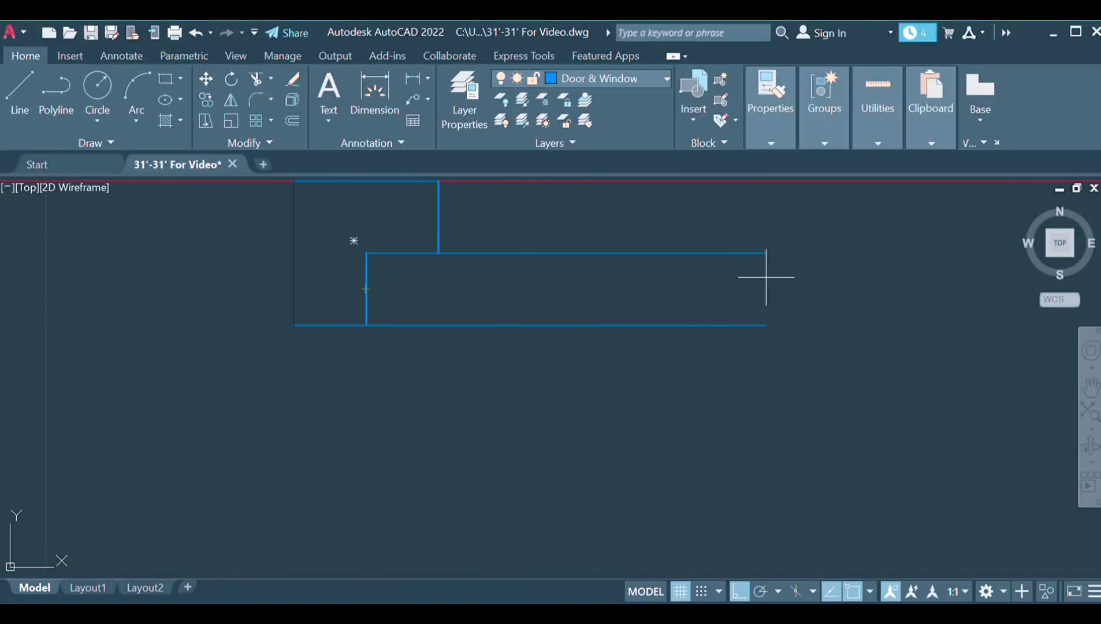
pyautogui.scroll(-2, 889, 305)
pyautogui.scroll(-3, 806, 438)
pyautogui.scroll(-2, 639, 245)
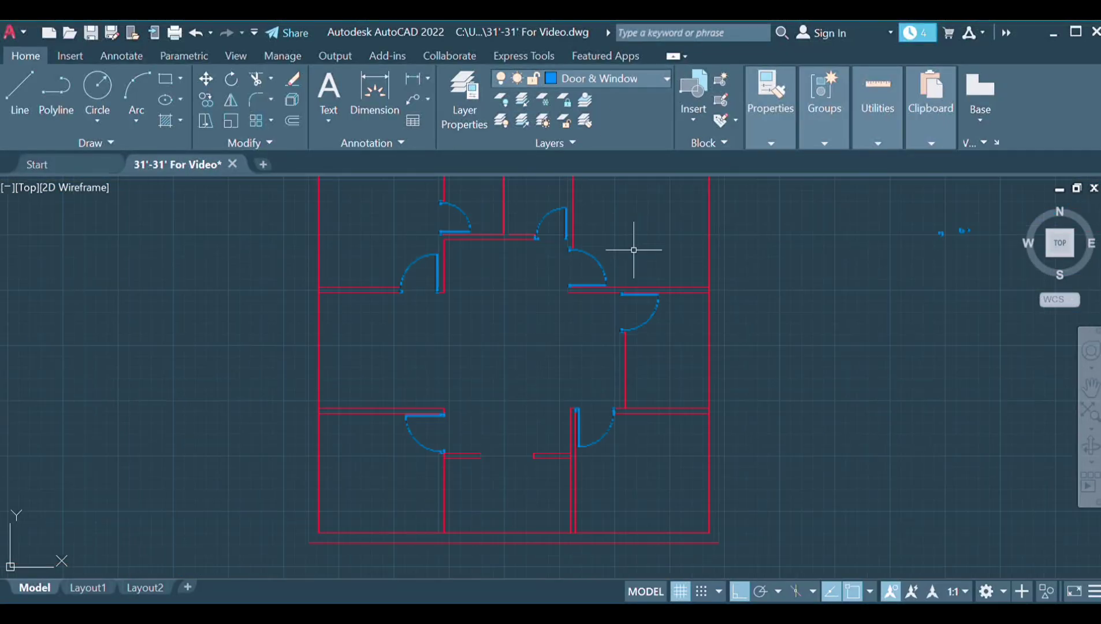
pyautogui.scroll(-1, 641, 328)
pyautogui.click(779, 236)
pyautogui.click(892, 338)
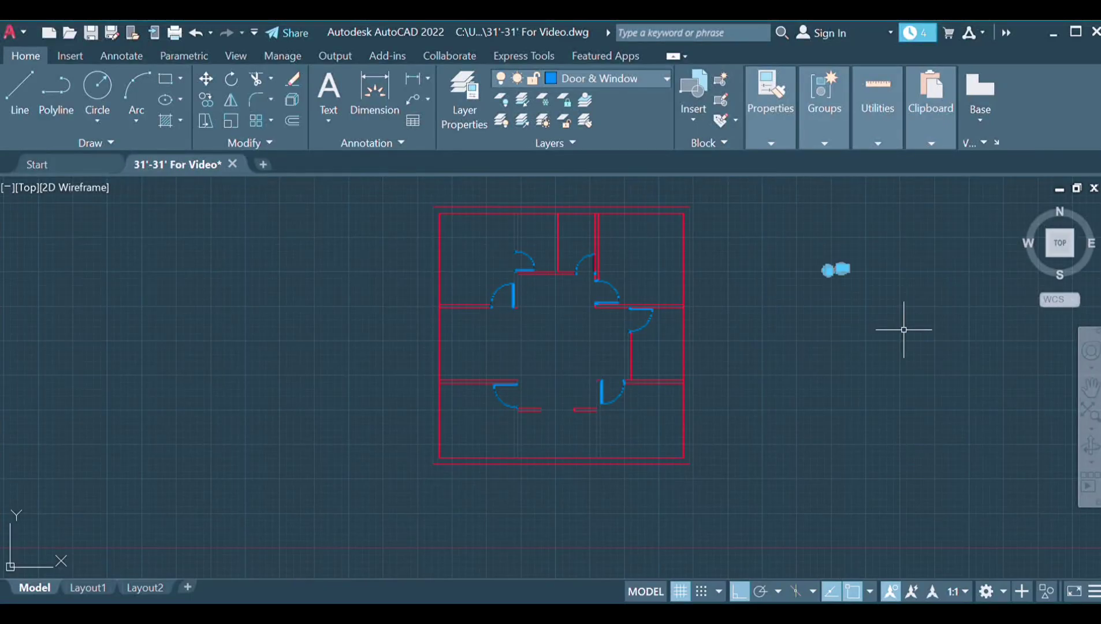
pyautogui.press('Delete')
# Save the drawing with Ctrl+S.
pyautogui.hotkey('ctrl', 's')
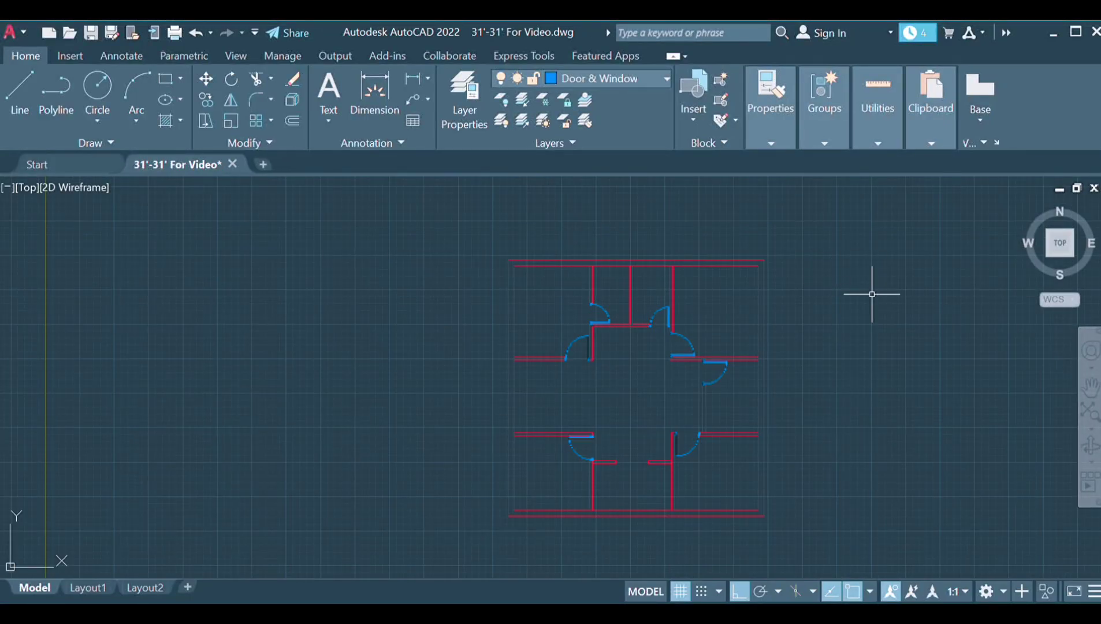
pyautogui.scroll(5, 653, 266)
pyautogui.scroll(-2, 725, 234)
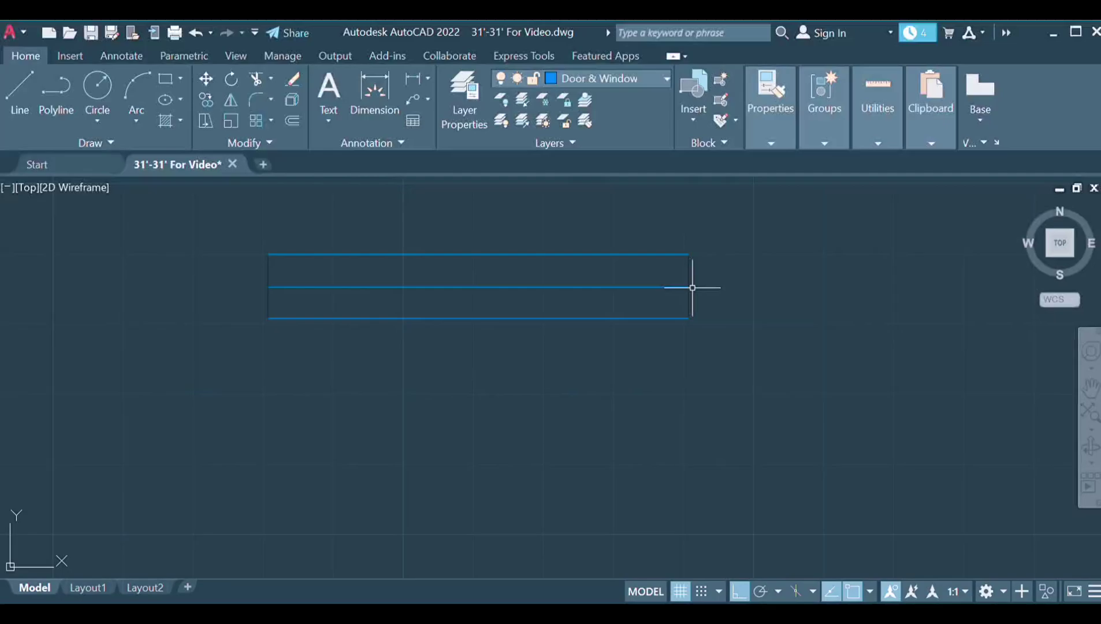
# Offset the long blue rectangle's middle line into a closely spaced double centre line.
pyautogui.scroll(2, 466, 277)
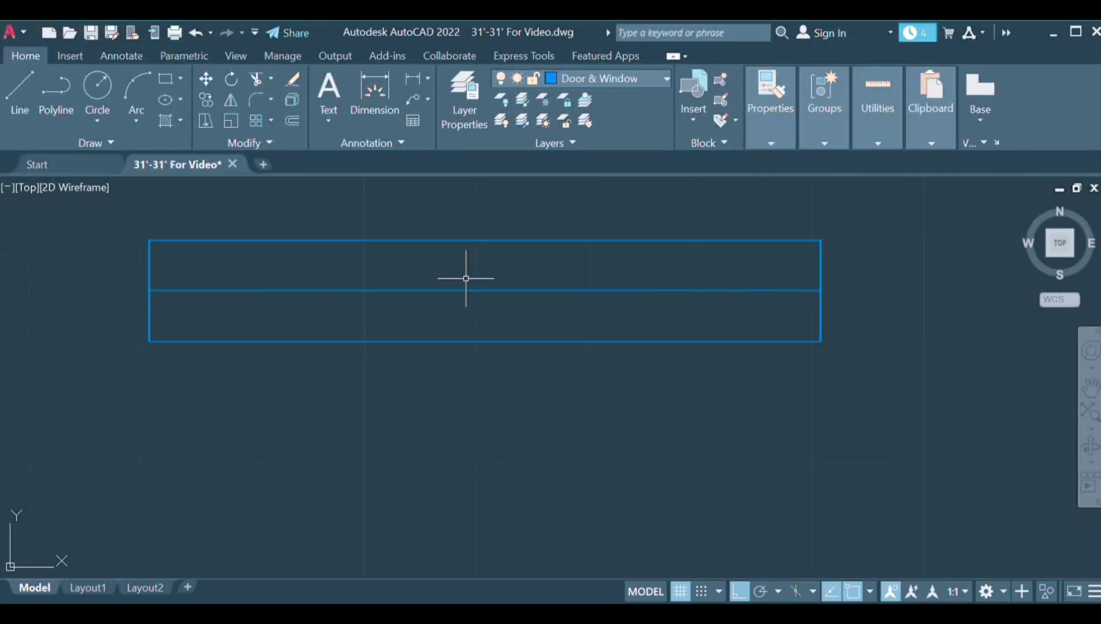
pyautogui.click(484, 290)
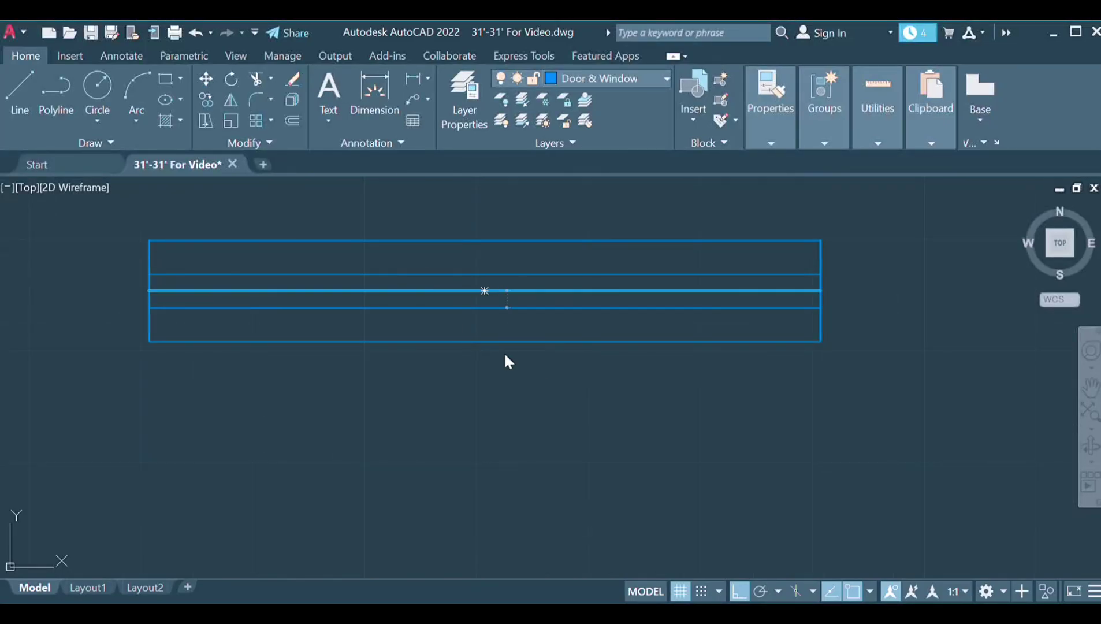
pyautogui.click(508, 291)
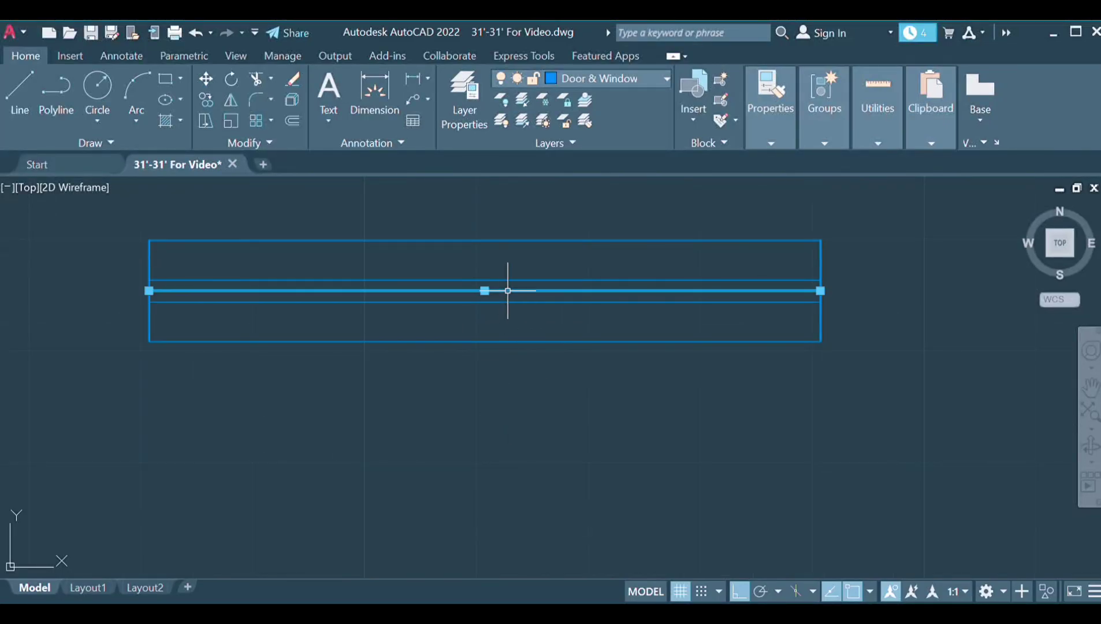
pyautogui.press('Escape')
pyautogui.click(565, 290)
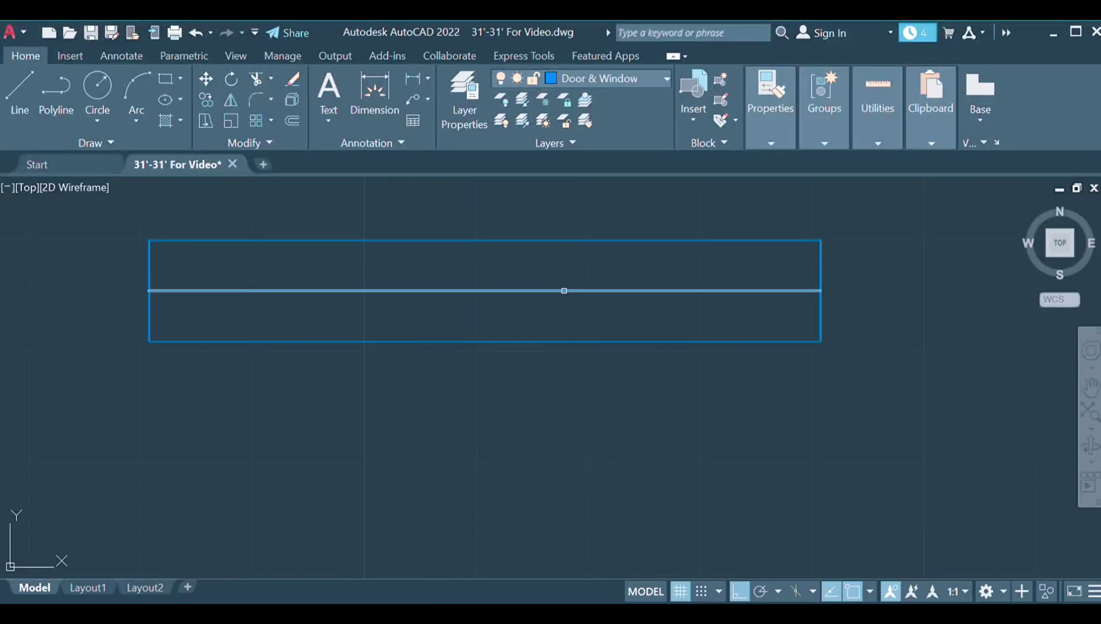
pyautogui.click(128, 226)
pyautogui.click(880, 362)
# Place a blue window in the top wall's right opening.
pyautogui.scroll(-5, 149, 341)
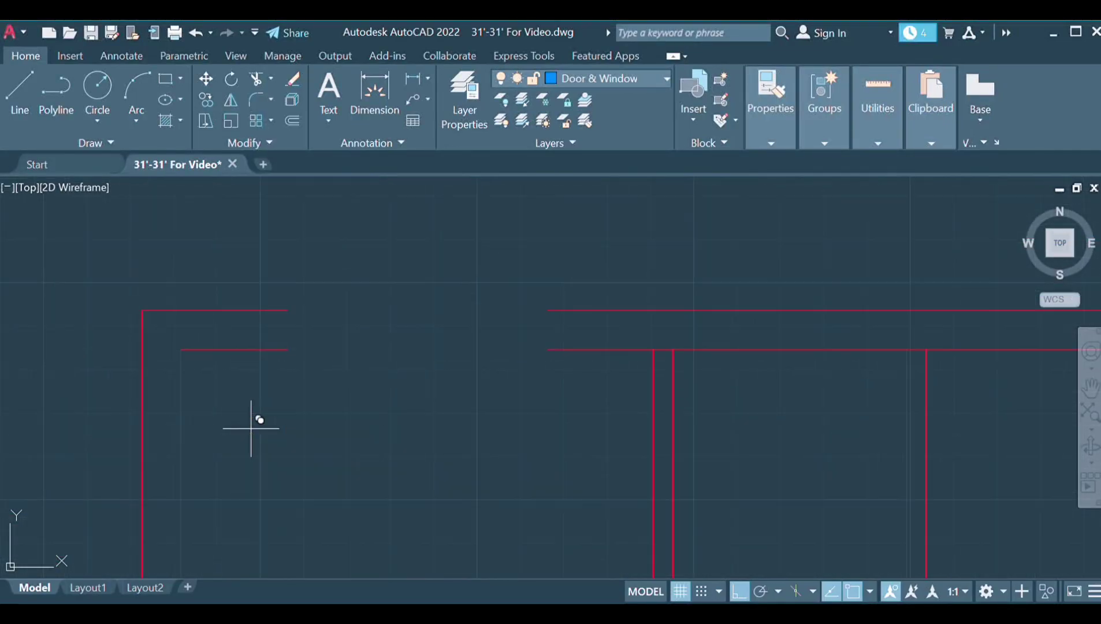
pyautogui.scroll(-3, 256, 423)
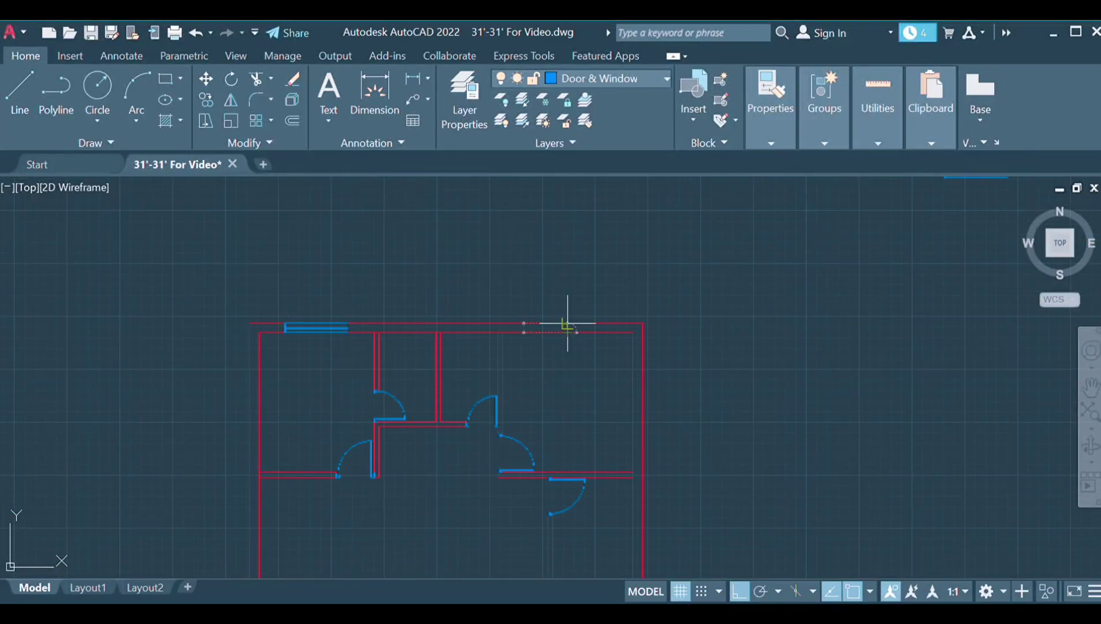
pyautogui.scroll(3, 605, 322)
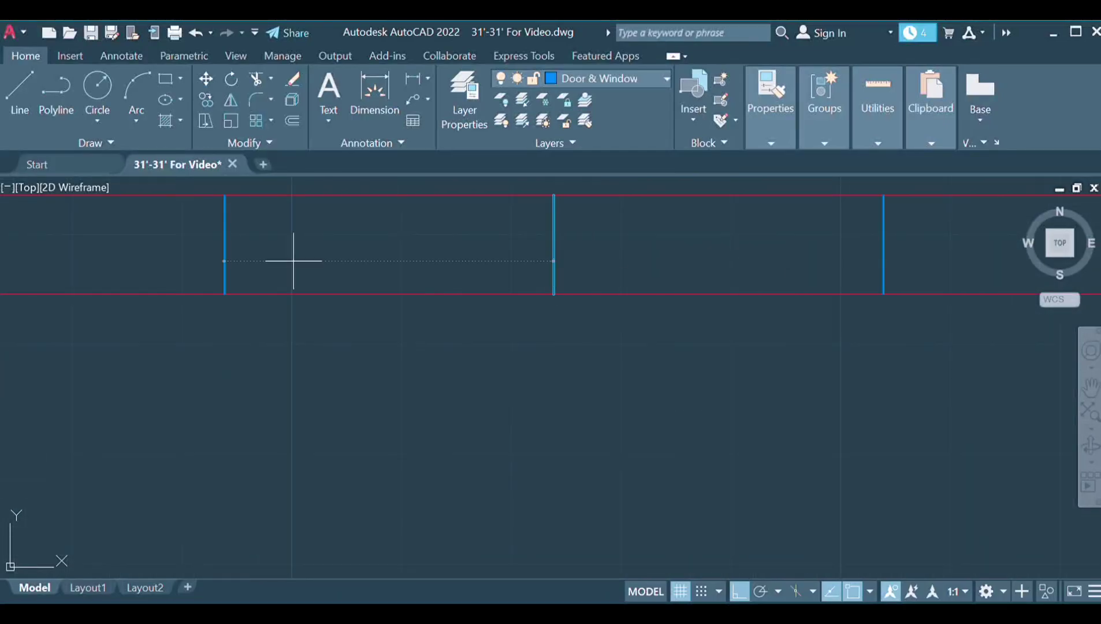
pyautogui.scroll(-3, 295, 258)
pyautogui.scroll(-3, 405, 373)
pyautogui.scroll(-2, 362, 324)
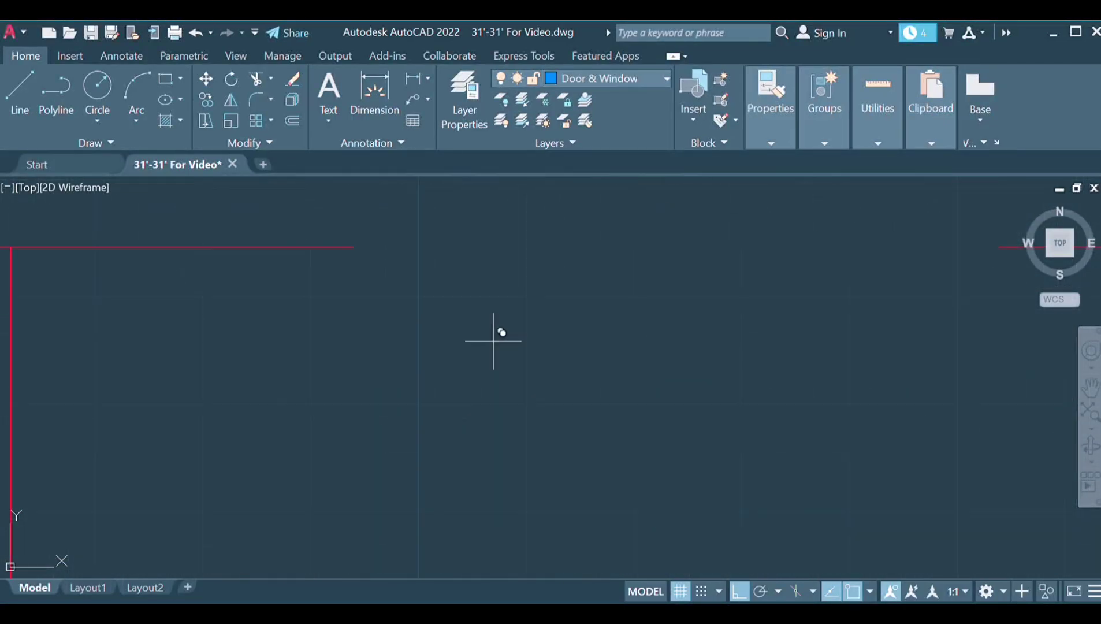
pyautogui.moveTo(500, 327); pyautogui.dragTo(720, 253, button='middle')
pyautogui.click(722, 219)
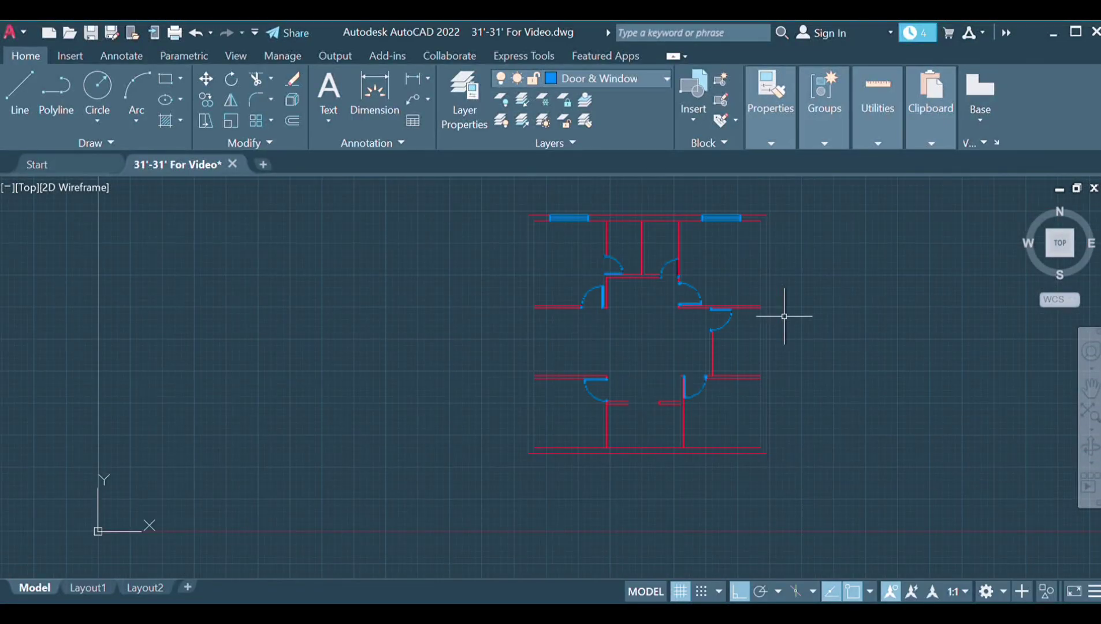
pyautogui.scroll(3, 610, 489)
pyautogui.scroll(5, 610, 489)
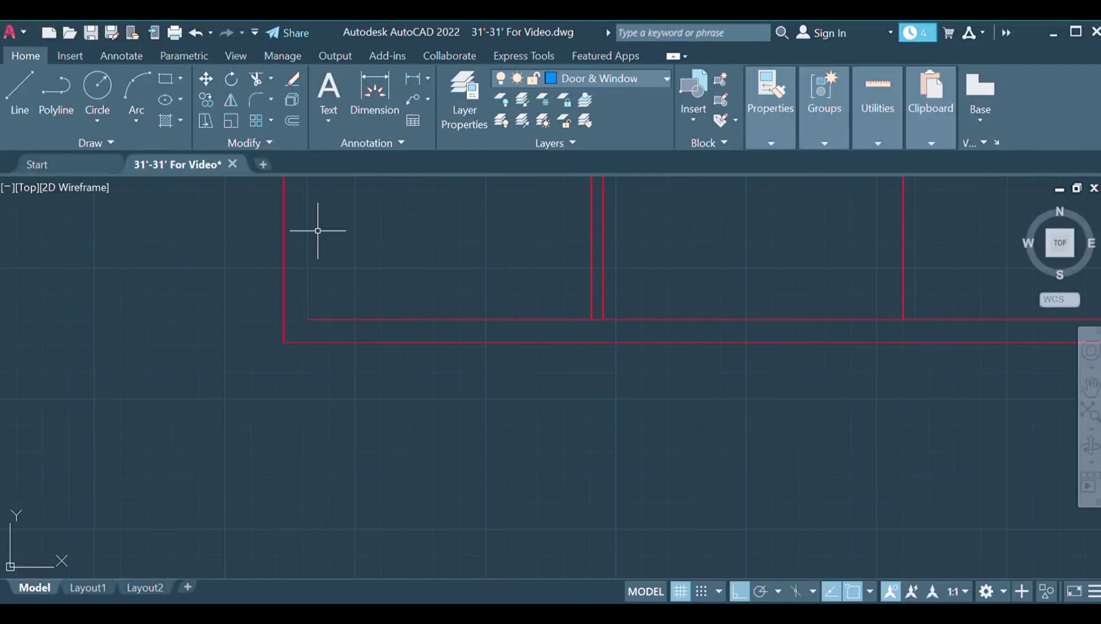
# On the Wall layer, draw a short vertical line closing a wall end.
pyautogui.click(618, 87)
pyautogui.press('l')
pyautogui.press('space')
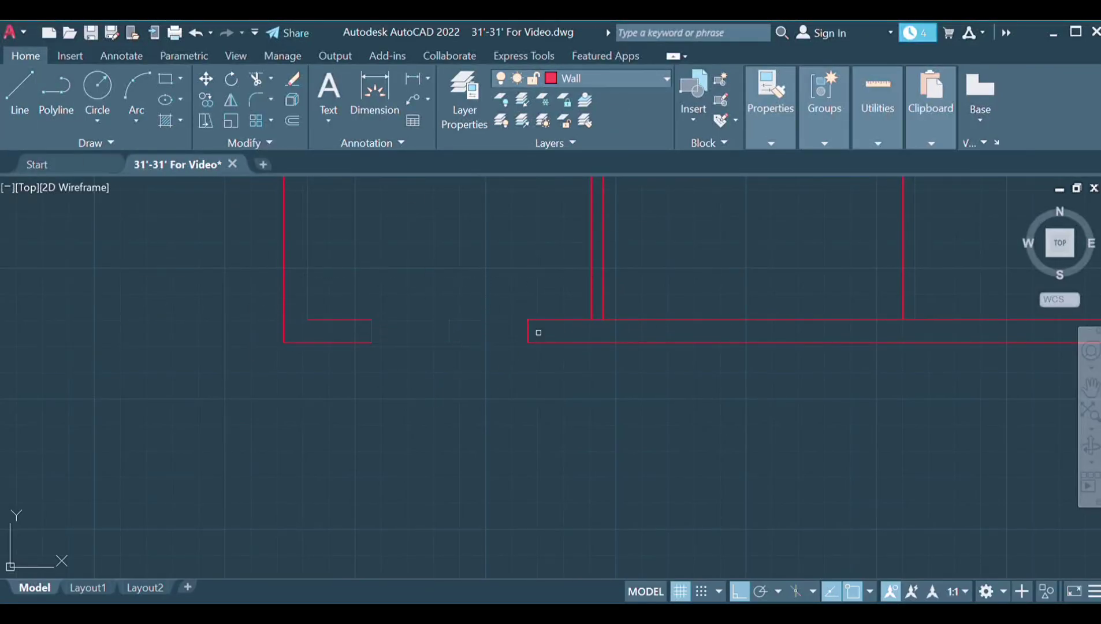
pyautogui.scroll(-10, 401, 405)
pyautogui.moveTo(401, 405); pyautogui.dragTo(506, 241, button='middle')
pyautogui.scroll(1, 506, 241)
pyautogui.scroll(10, 638, 267)
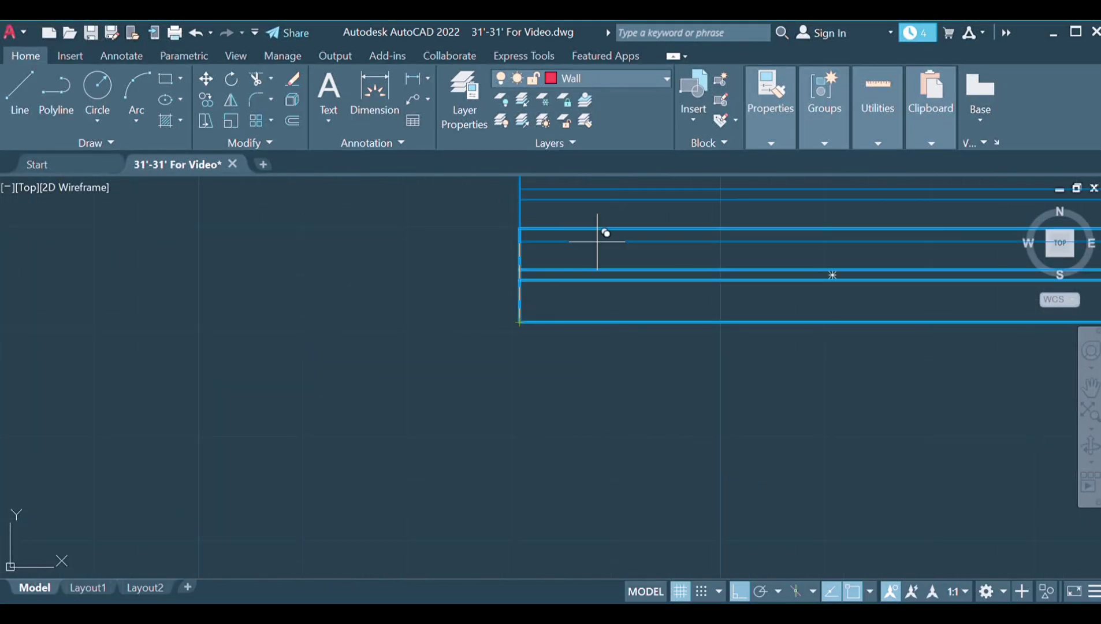
pyautogui.scroll(-5, 622, 333)
pyautogui.scroll(-4, 290, 290)
pyautogui.scroll(5, 195, 389)
pyautogui.click(346, 388)
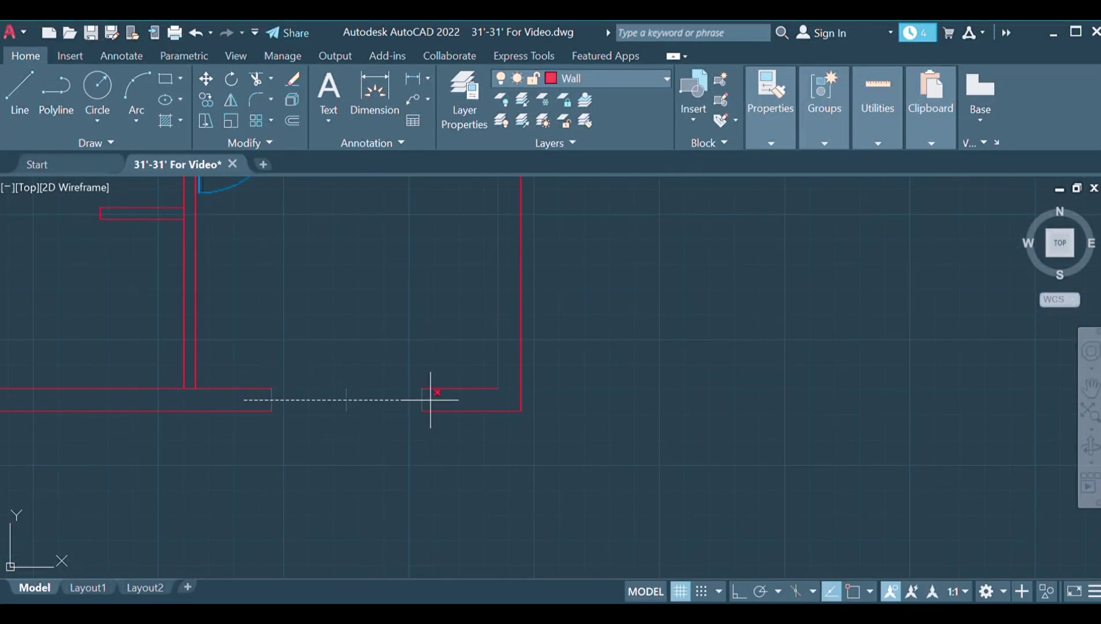
pyautogui.scroll(-5, 405, 399)
pyautogui.scroll(8, 480, 219)
pyautogui.scroll(-5, 617, 298)
pyautogui.scroll(-3, 745, 320)
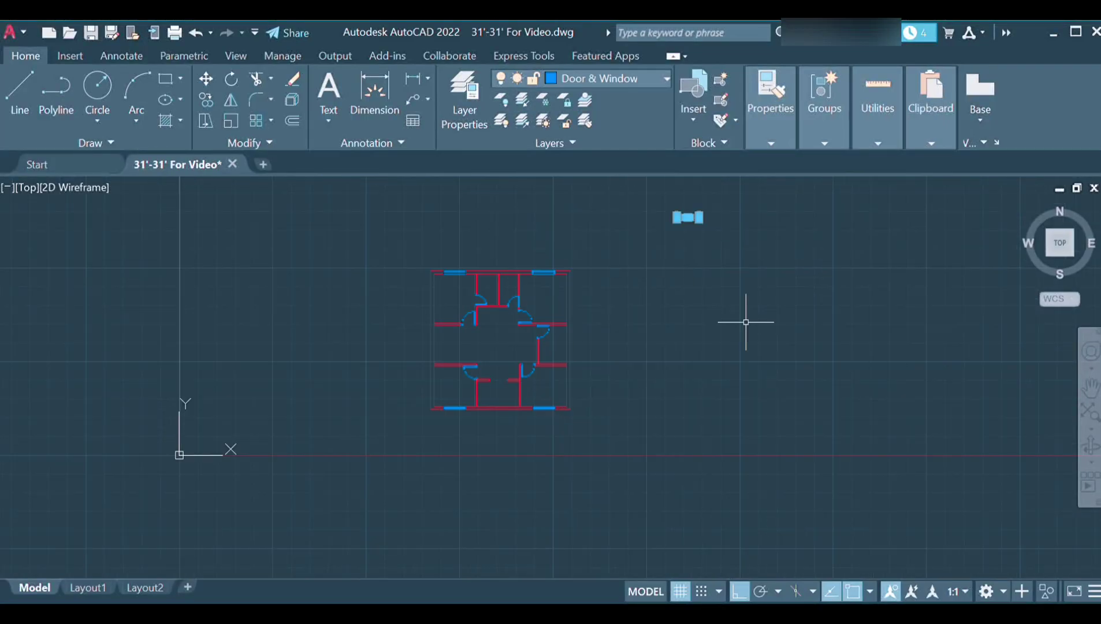
pyautogui.scroll(3, 860, 457)
pyautogui.scroll(-1, 712, 422)
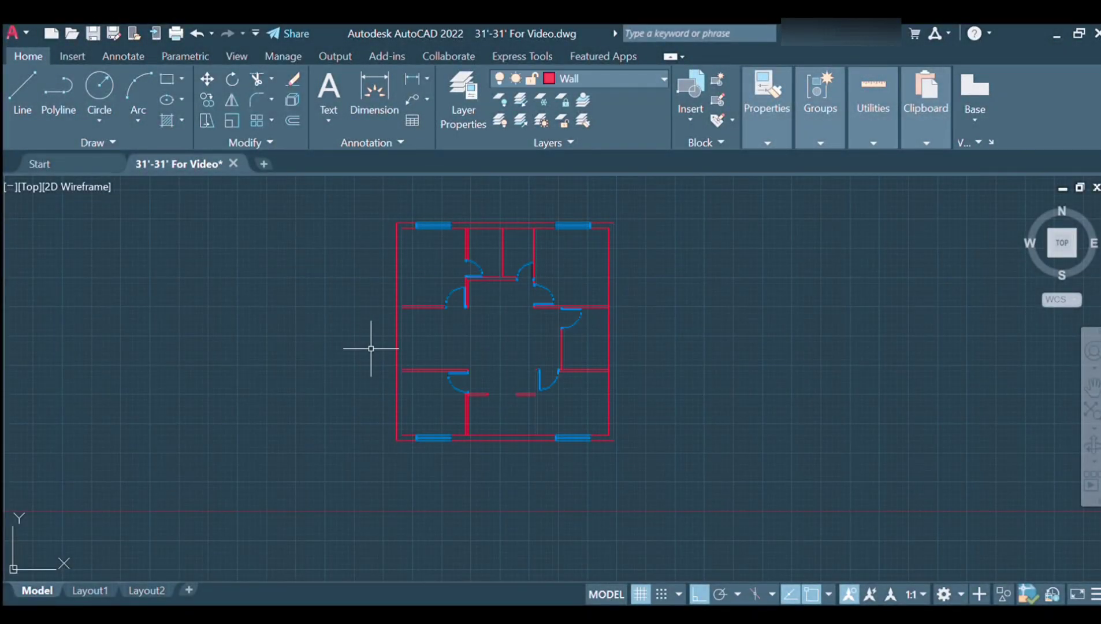
# Offset a wall line to begin the red stair treads in the left room.
pyautogui.scroll(6, 398, 309)
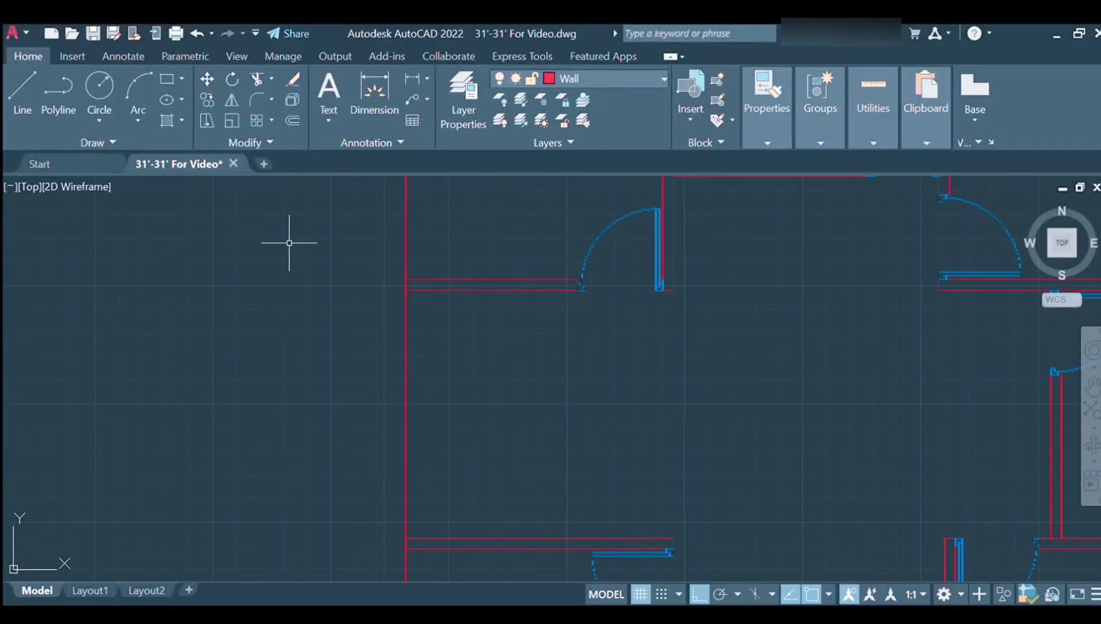
pyautogui.scroll(2, 583, 308)
pyautogui.scroll(8, 535, 308)
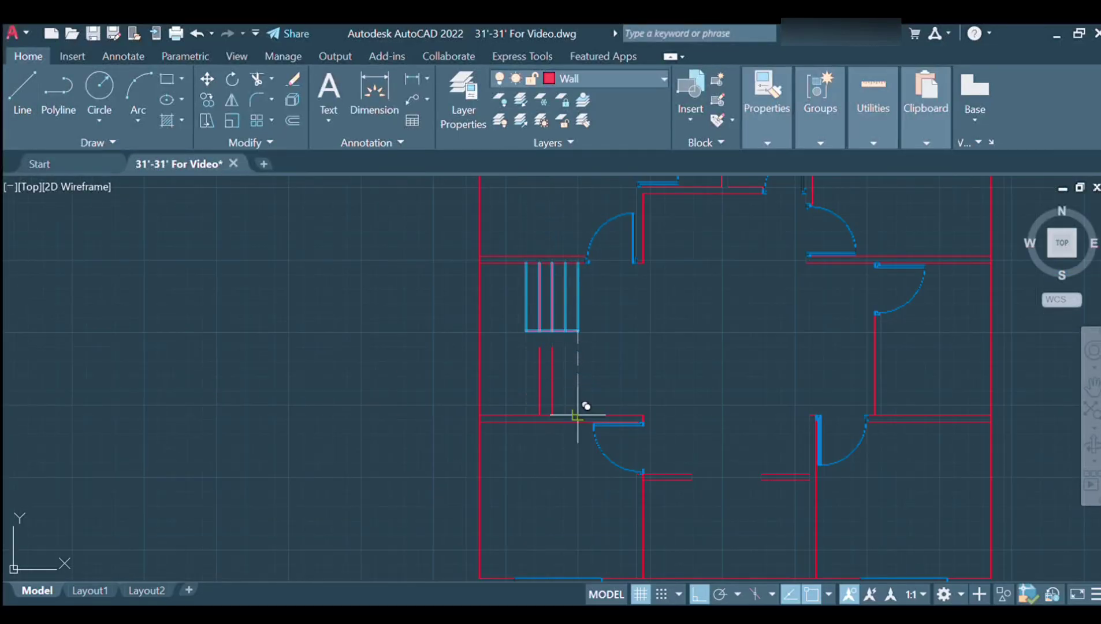
pyautogui.scroll(5, 578, 415)
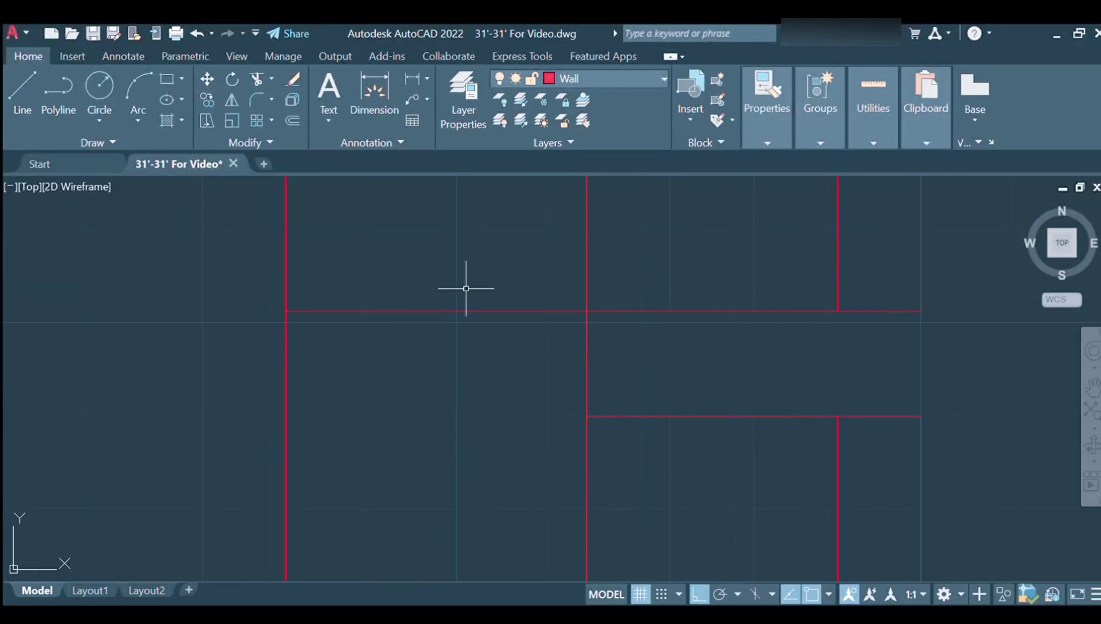
pyautogui.click(447, 311)
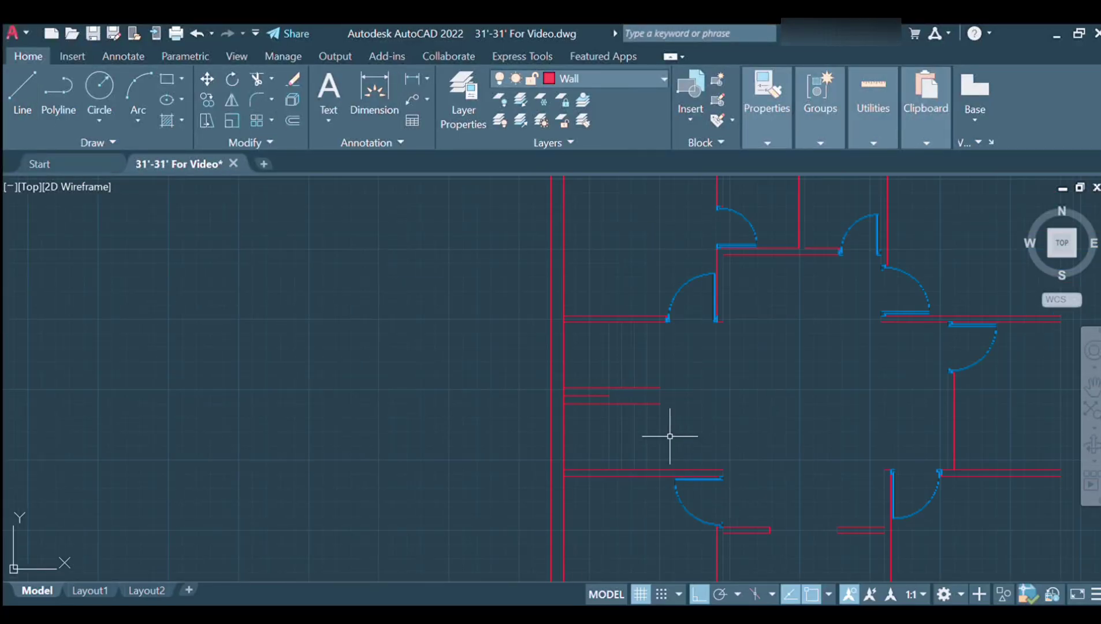
# Add another stair tread line and review the staircase.
pyautogui.scroll(5, 714, 461)
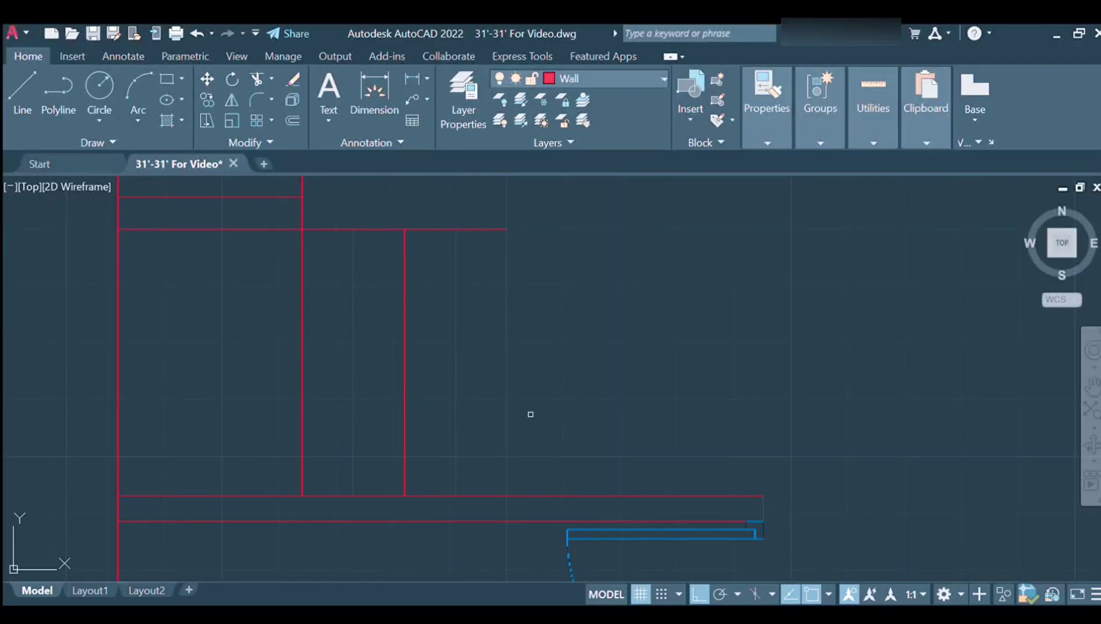
pyautogui.click(612, 401)
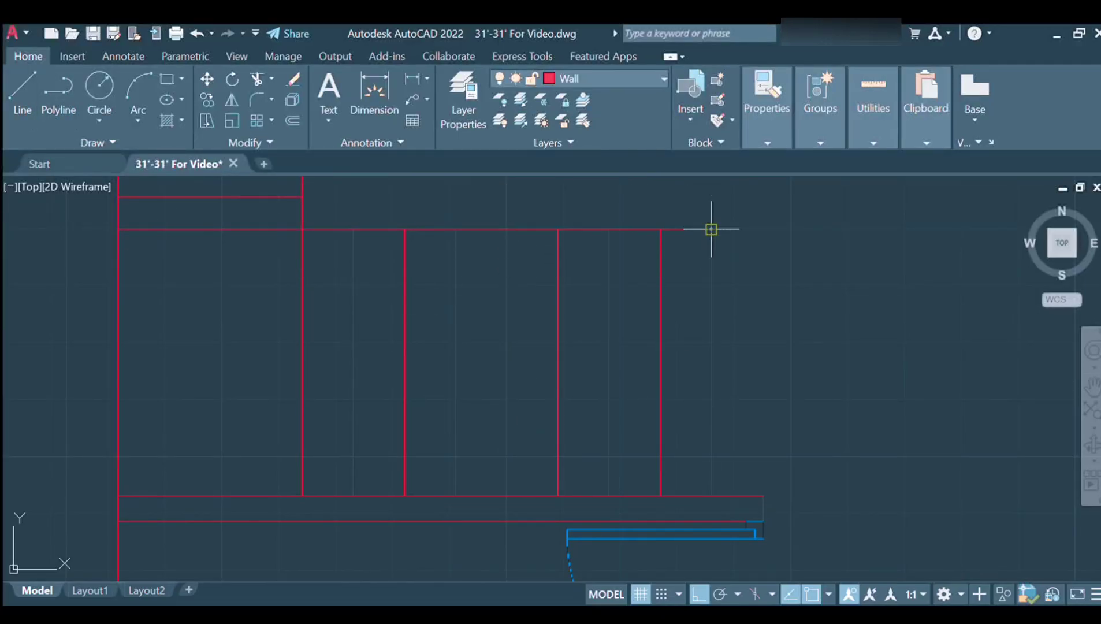
pyautogui.scroll(-3, 710, 228)
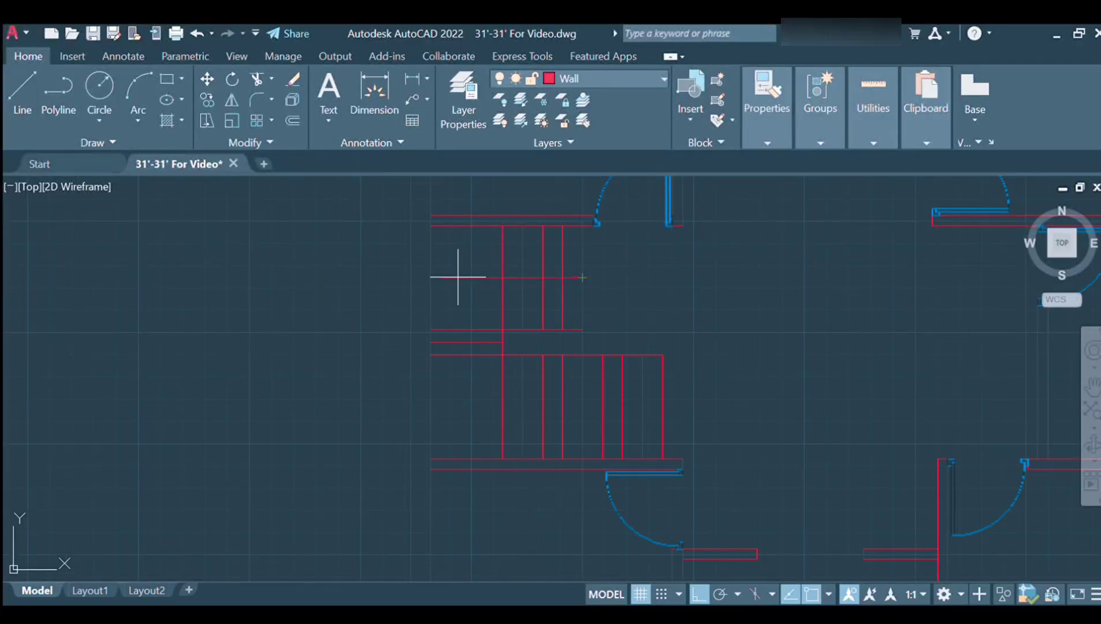
pyautogui.scroll(5, 463, 276)
pyautogui.scroll(-3, 733, 375)
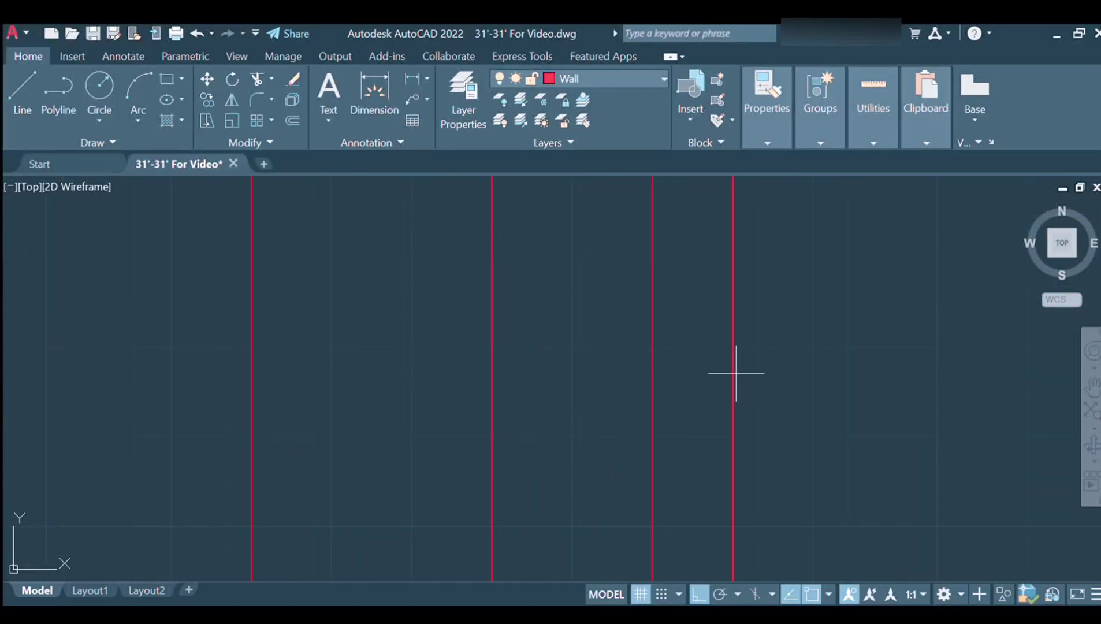
pyautogui.scroll(1, 445, 401)
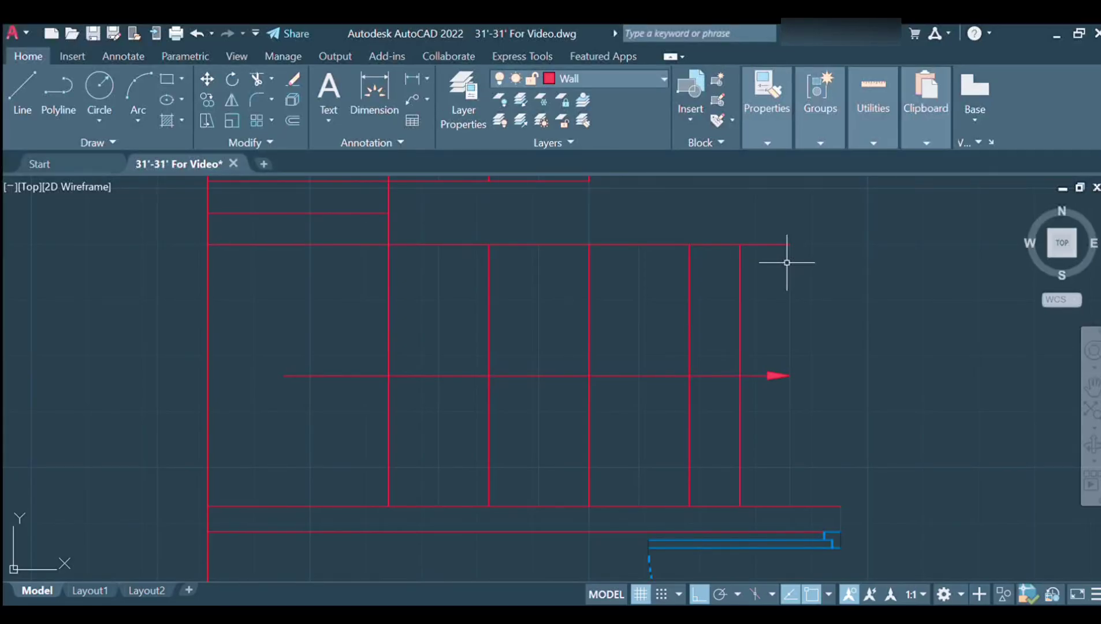
pyautogui.scroll(-4, 391, 268)
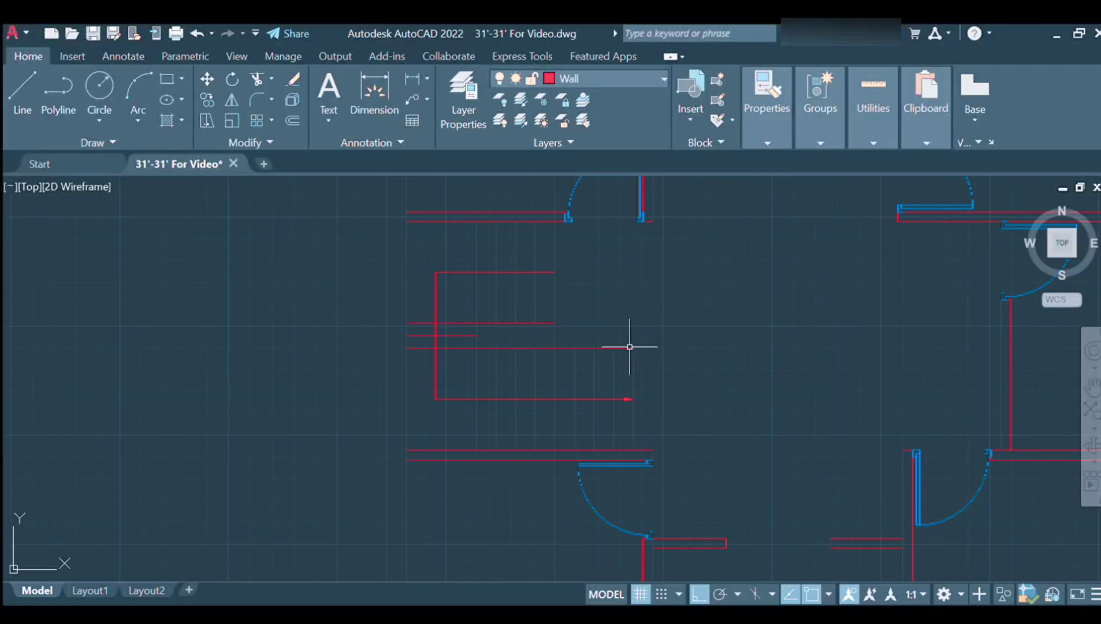
pyautogui.scroll(-5, 629, 346)
pyautogui.scroll(5, 472, 281)
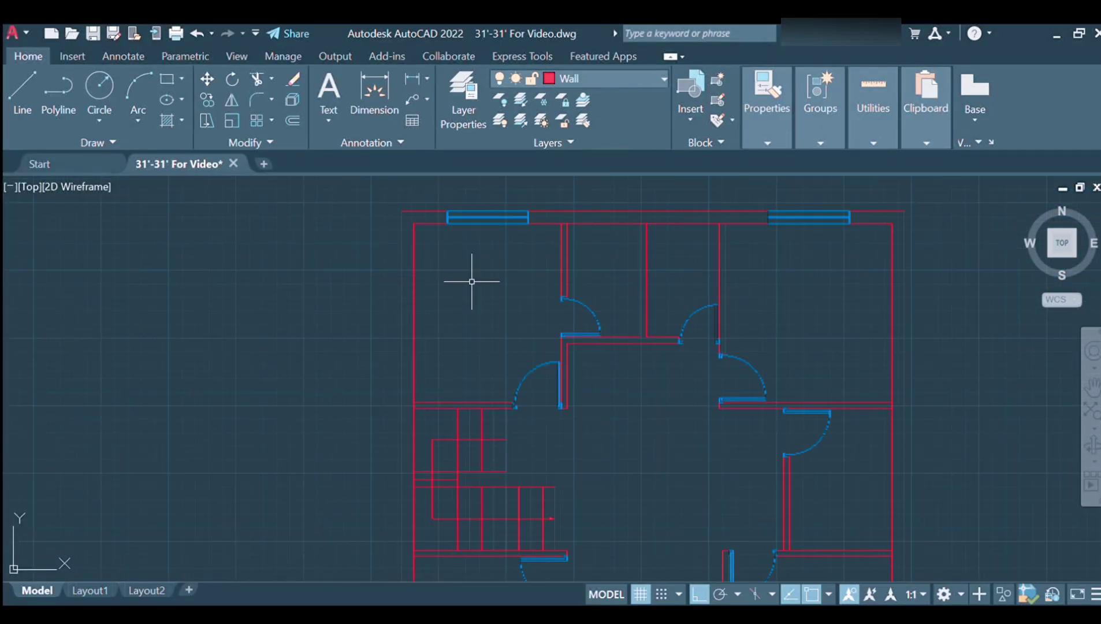
pyautogui.scroll(-4, 439, 356)
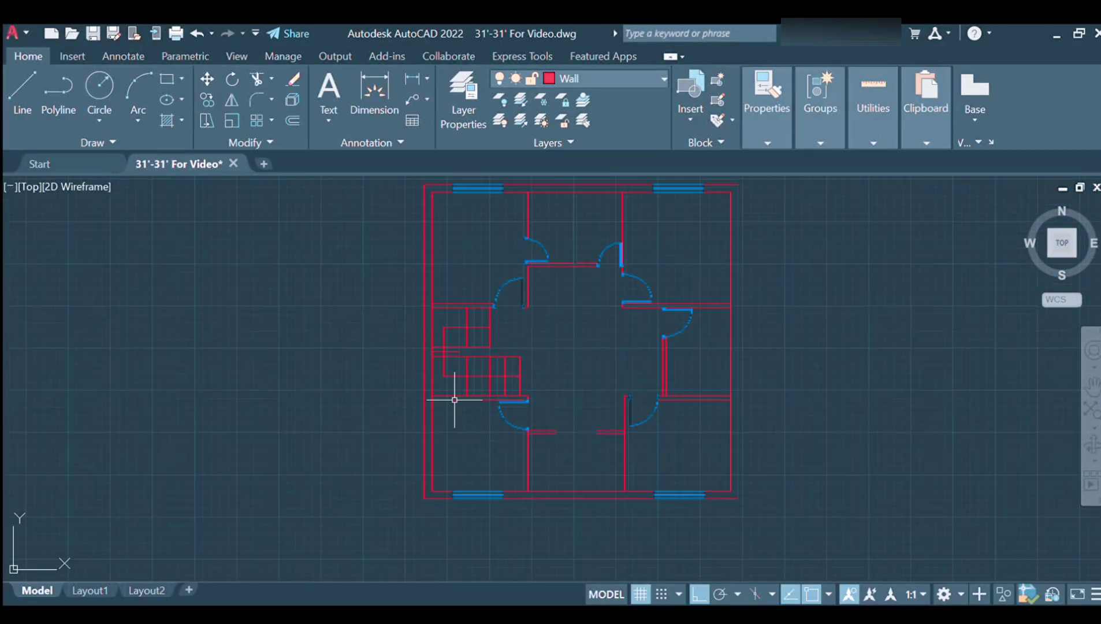
pyautogui.scroll(5, 445, 346)
# Create a BED ROOM 1 multiline text label in a lower room.
pyautogui.click(329, 96)
pyautogui.click(218, 283)
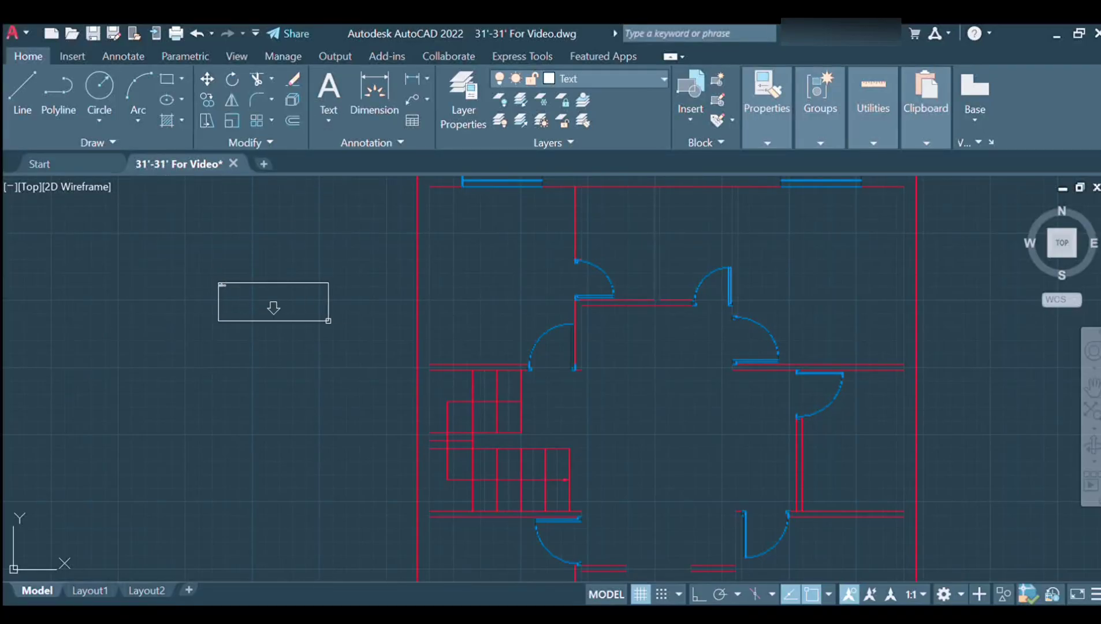
pyautogui.click(344, 312)
pyautogui.write('BED ROOM 1')
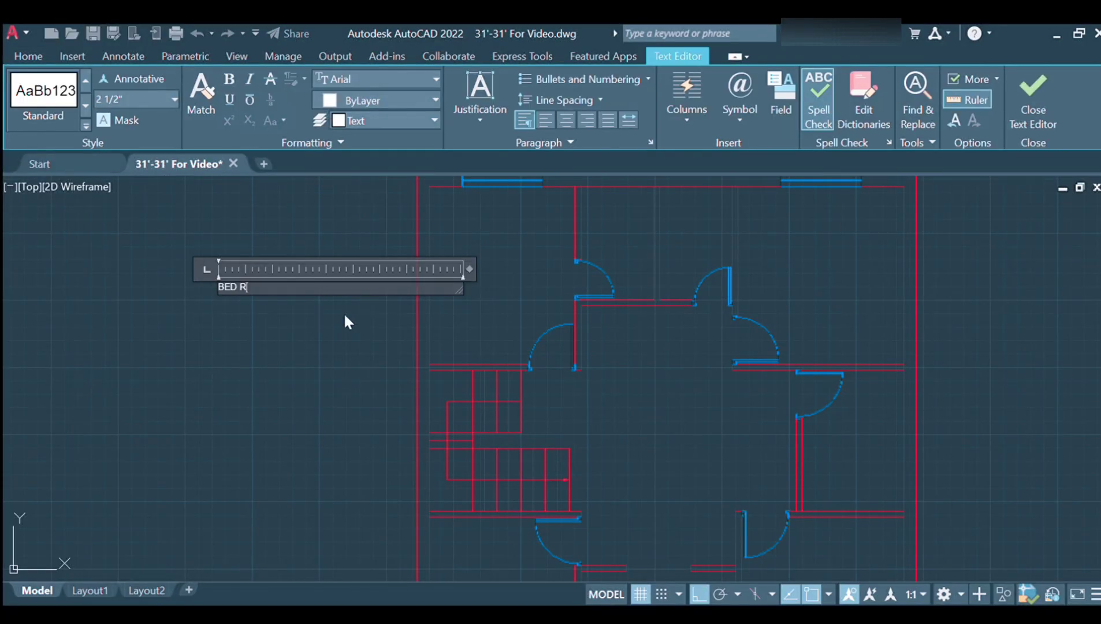
pyautogui.click(196, 263)
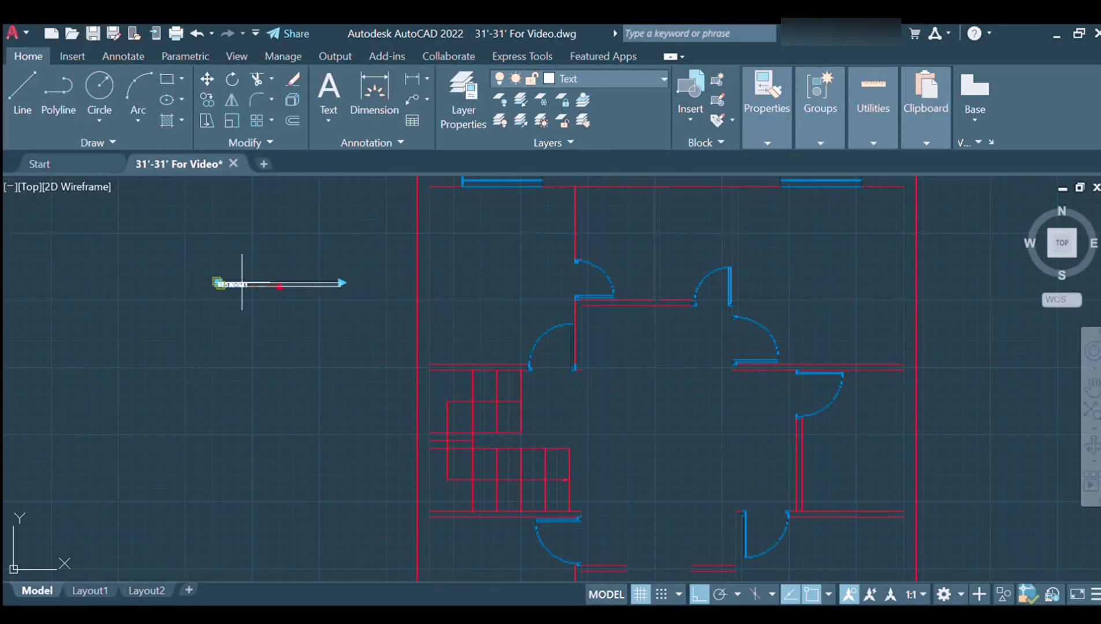
pyautogui.doubleClick(254, 296)
pyautogui.scroll(2, 303, 300)
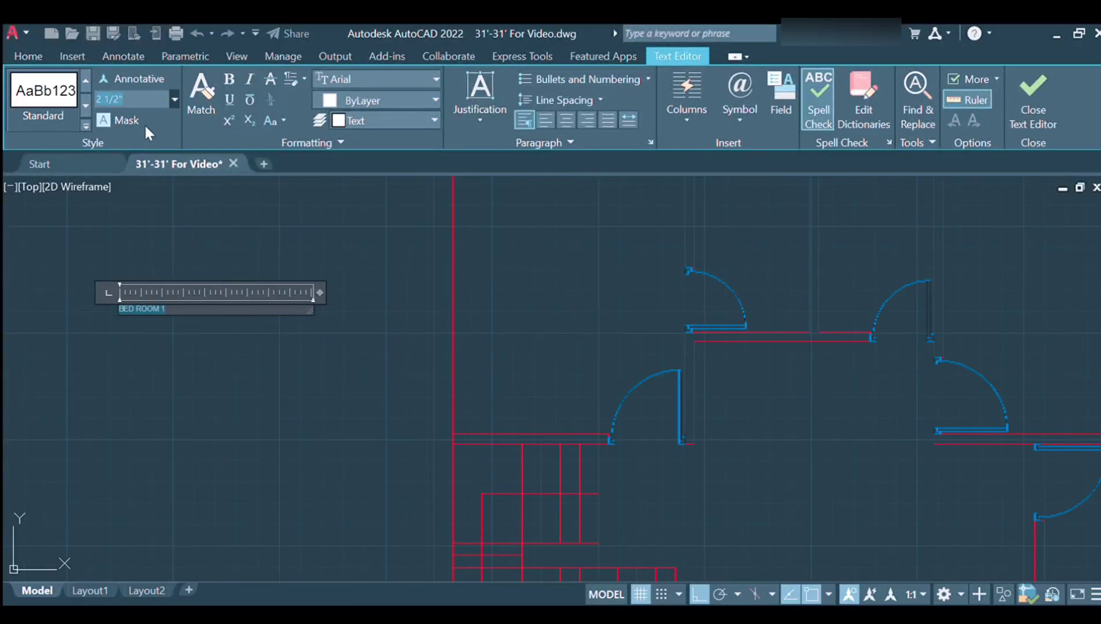
pyautogui.click(216, 386)
pyautogui.scroll(-3, 216, 386)
# Copy the BED ROOM 1 label into the top-left room and set its text height to 0.75.
pyautogui.click(221, 364)
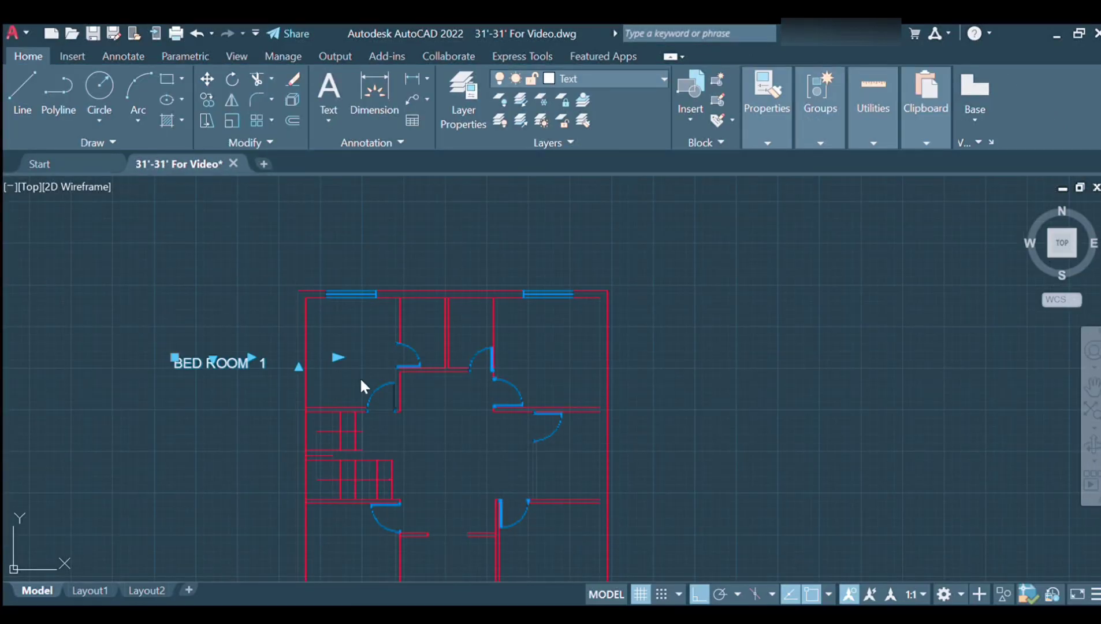
pyautogui.keyDown('ctrl'); pyautogui.moveTo(364, 364); pyautogui.dragTo(335, 379); pyautogui.keyUp('ctrl')
pyautogui.scroll(2, 335, 382)
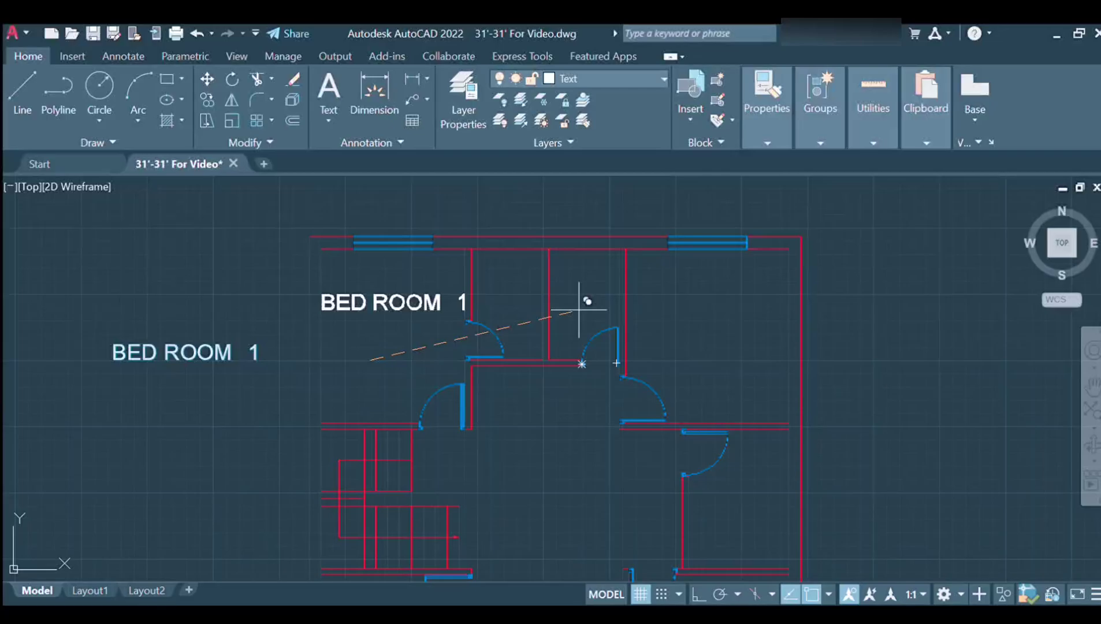
pyautogui.click(573, 347)
pyautogui.doubleClick(456, 348)
pyautogui.hotkey('ctrl', 'a')
pyautogui.click(165, 100)
pyautogui.write('0.')
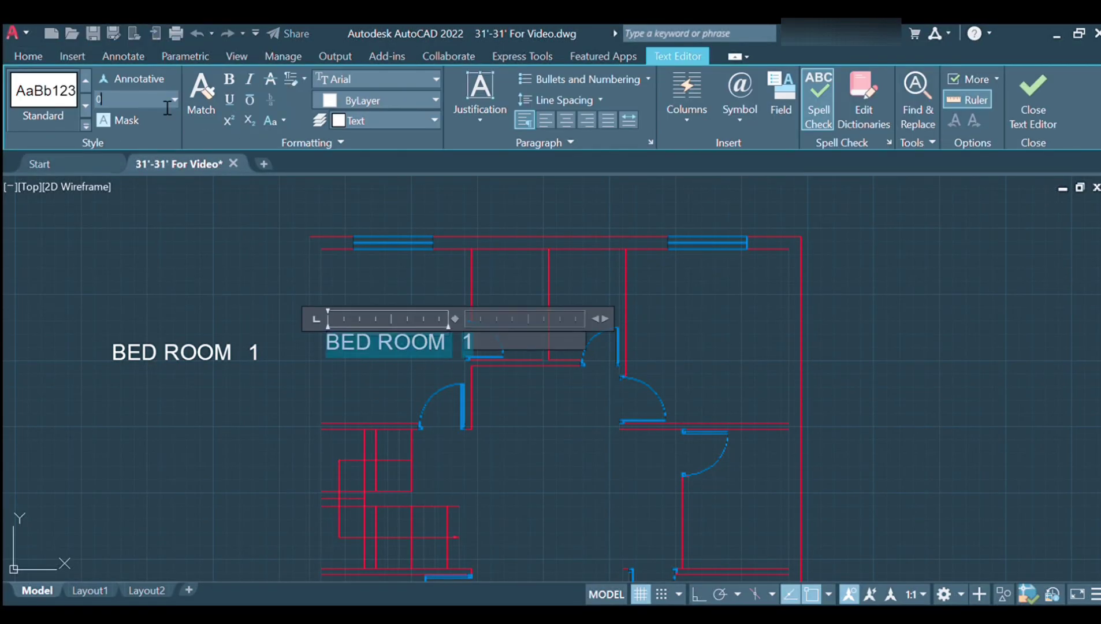
pyautogui.press('Return')
# Raise the resized label within the top-left room and move another BED ROOM 1 label into a corner room.
pyautogui.click(471, 307)
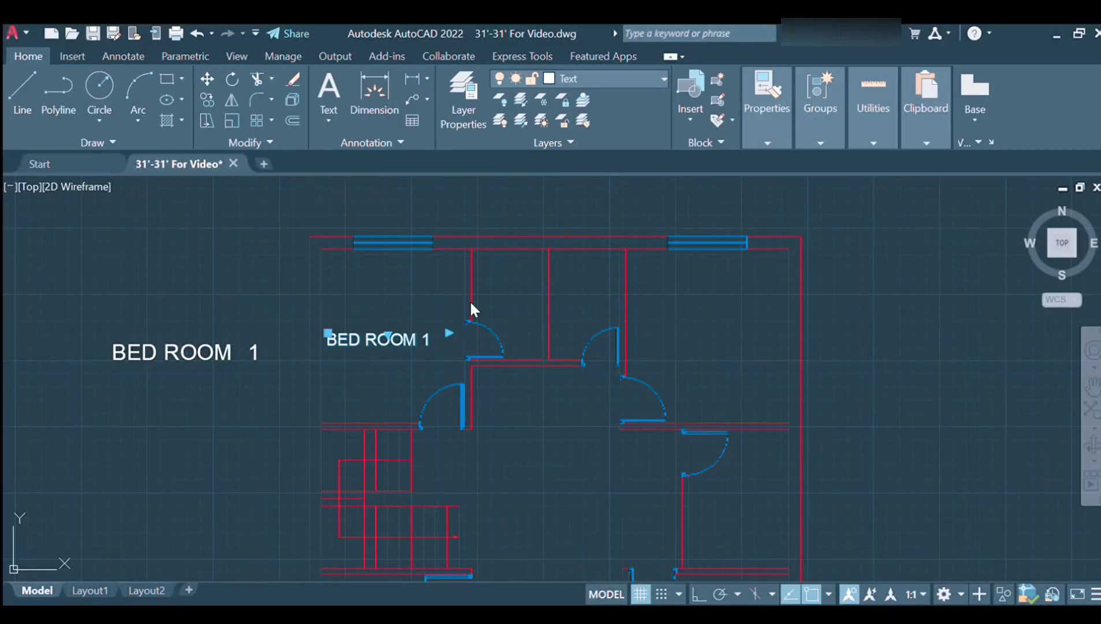
pyautogui.click(329, 331)
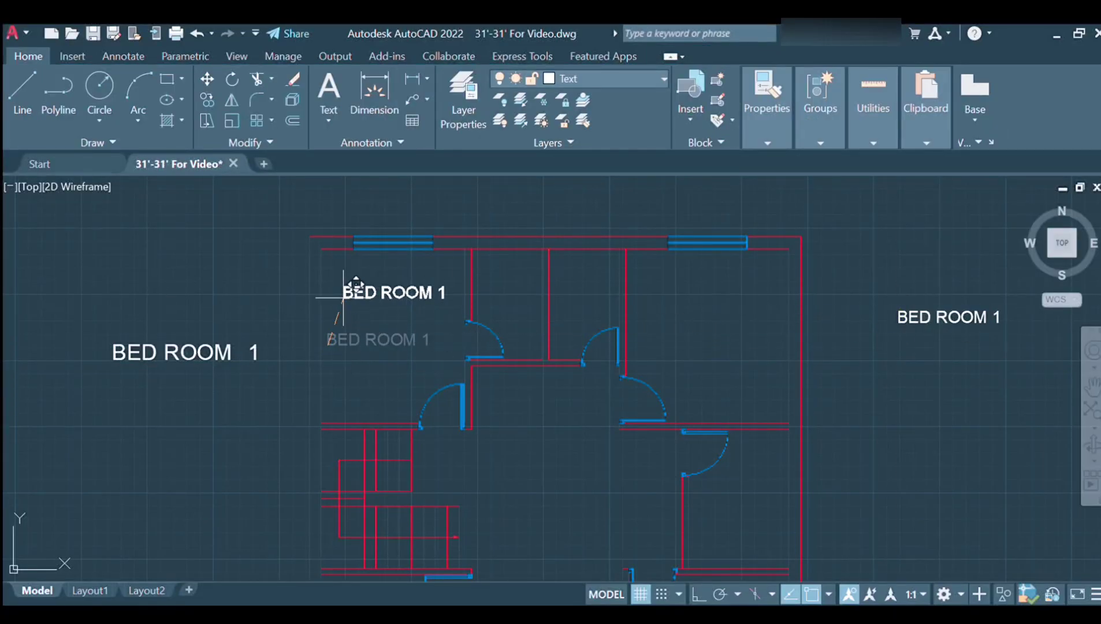
pyautogui.click(344, 301)
pyautogui.click(897, 317)
pyautogui.scroll(3, 664, 307)
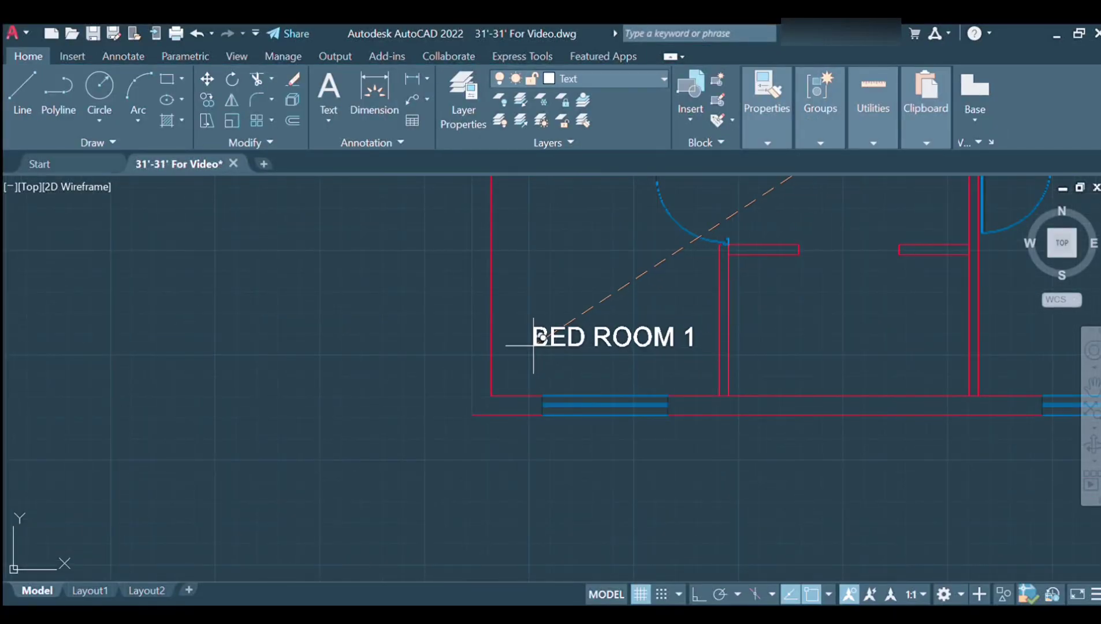
pyautogui.scroll(-3, 528, 339)
pyautogui.click(561, 350)
pyautogui.scroll(-4, 696, 300)
pyautogui.scroll(5, 686, 300)
pyautogui.scroll(-3, 720, 299)
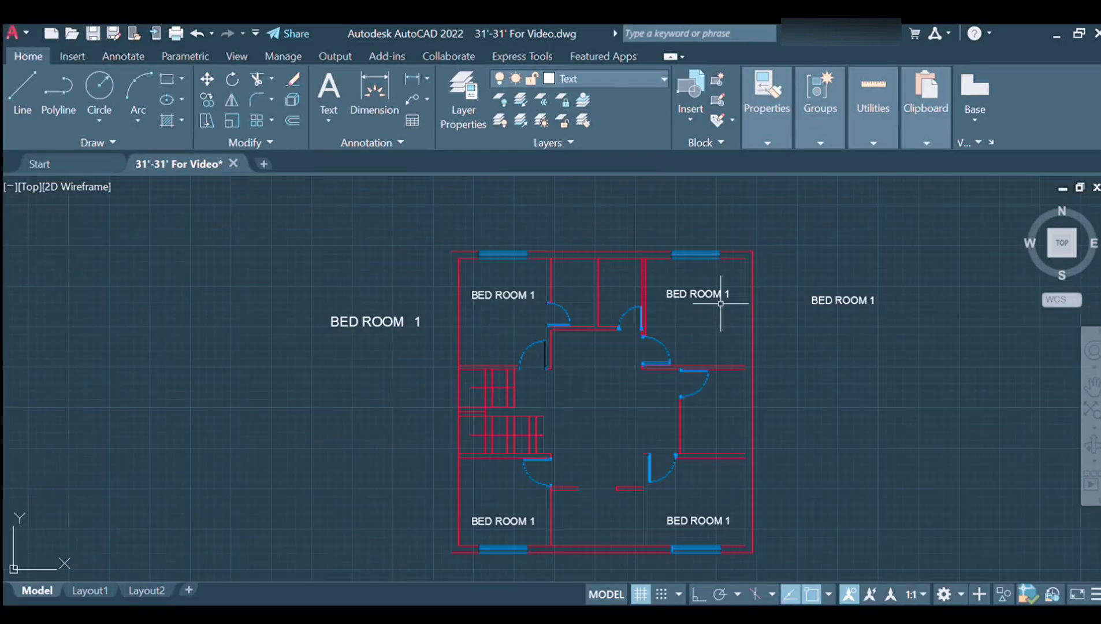
pyautogui.scroll(2, 664, 346)
# Rename the lower-left label to BED ROOM 2.
pyautogui.doubleClick(621, 430)
pyautogui.scroll(2, 693, 404)
pyautogui.click(972, 441)
pyautogui.write('3')
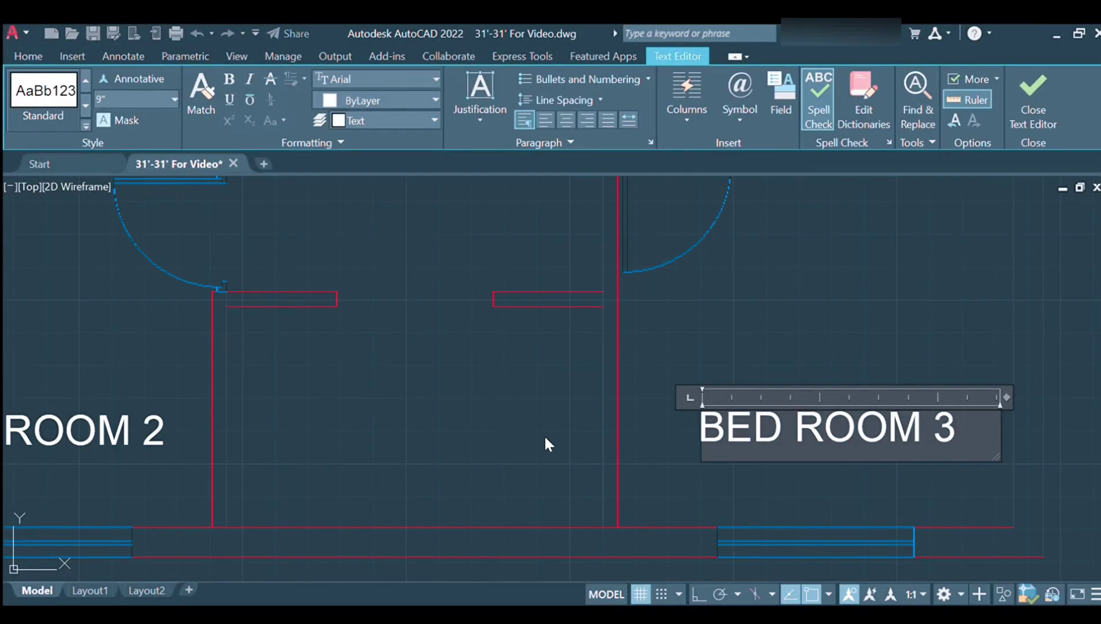
# Finish BED ROOM 3, then edit the top-left label to MASTER BEDROOM and delete it.
pyautogui.click(547, 444)
pyautogui.scroll(-3, 520, 347)
pyautogui.doubleClick(500, 292)
pyautogui.scroll(5, 500, 292)
pyautogui.write('MASTER BED')
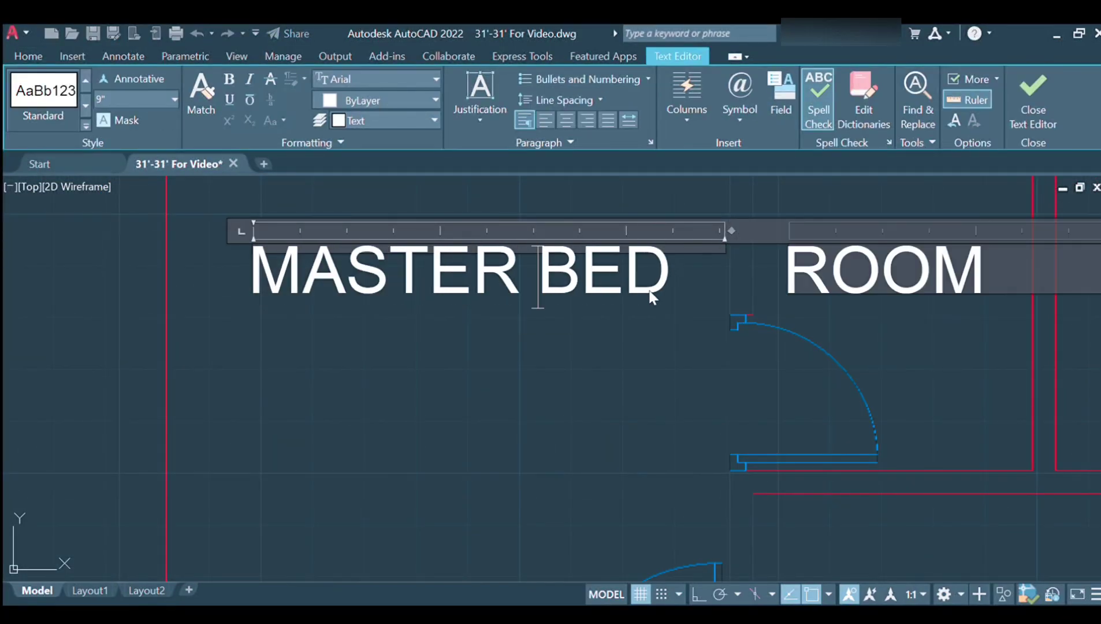
pyautogui.press('BackSpace')
pyautogui.click(314, 351)
pyautogui.scroll(-3, 315, 351)
pyautogui.doubleClick(315, 352)
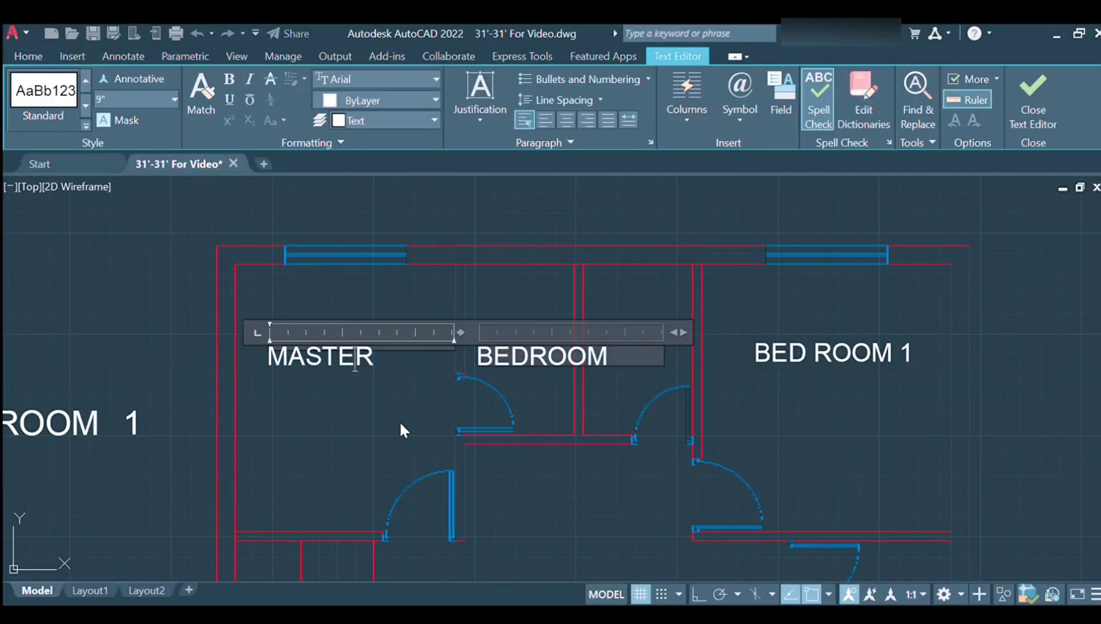
pyautogui.press('Delete')
pyautogui.press('Escape')
pyautogui.scroll(-3, 376, 428)
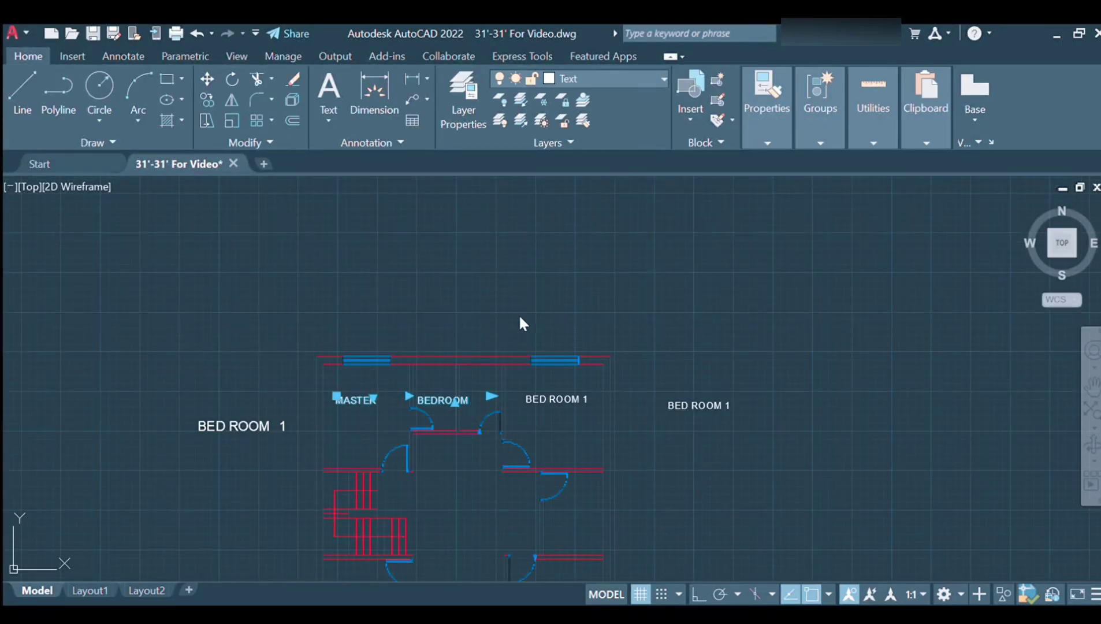
pyautogui.press('Delete')
# Retype a spare BED ROOM 1 label as MASTER BEDROOM, adjust its width, then delete it.
pyautogui.doubleClick(699, 405)
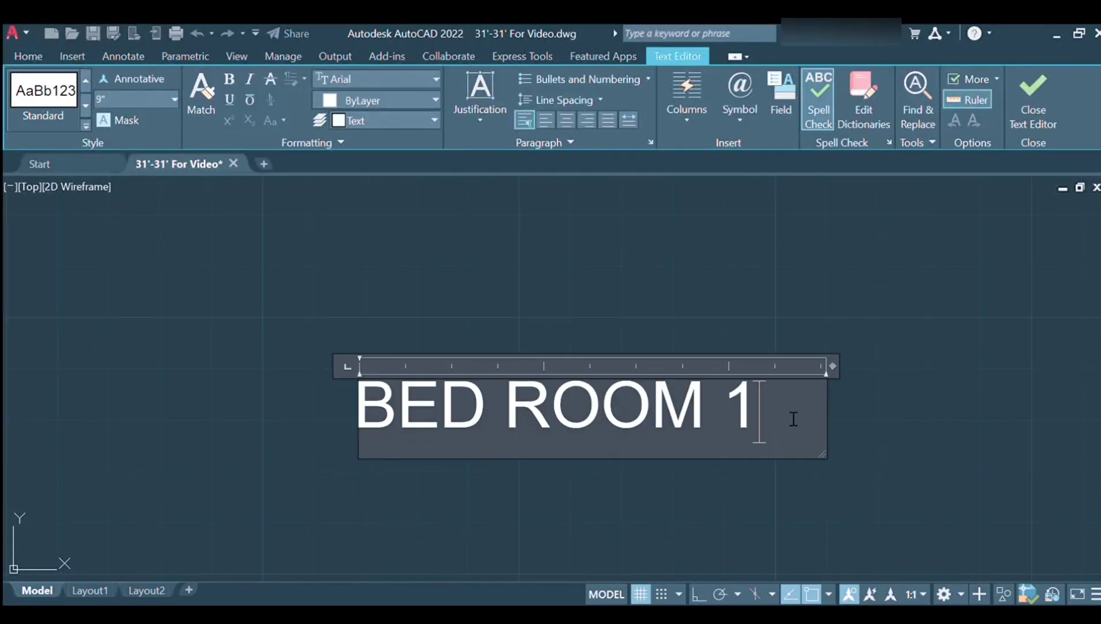
pyautogui.hotkey('ctrl', 'a')
pyautogui.write('MASTER BEDROOM')
pyautogui.click(716, 465)
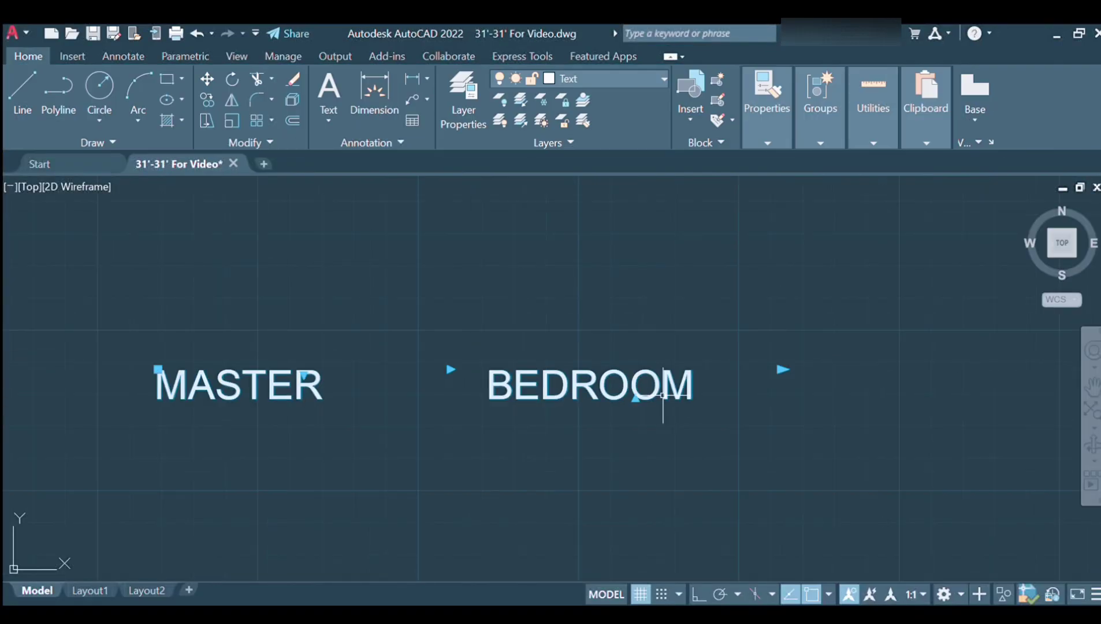
pyautogui.click(449, 368)
pyautogui.click(309, 403)
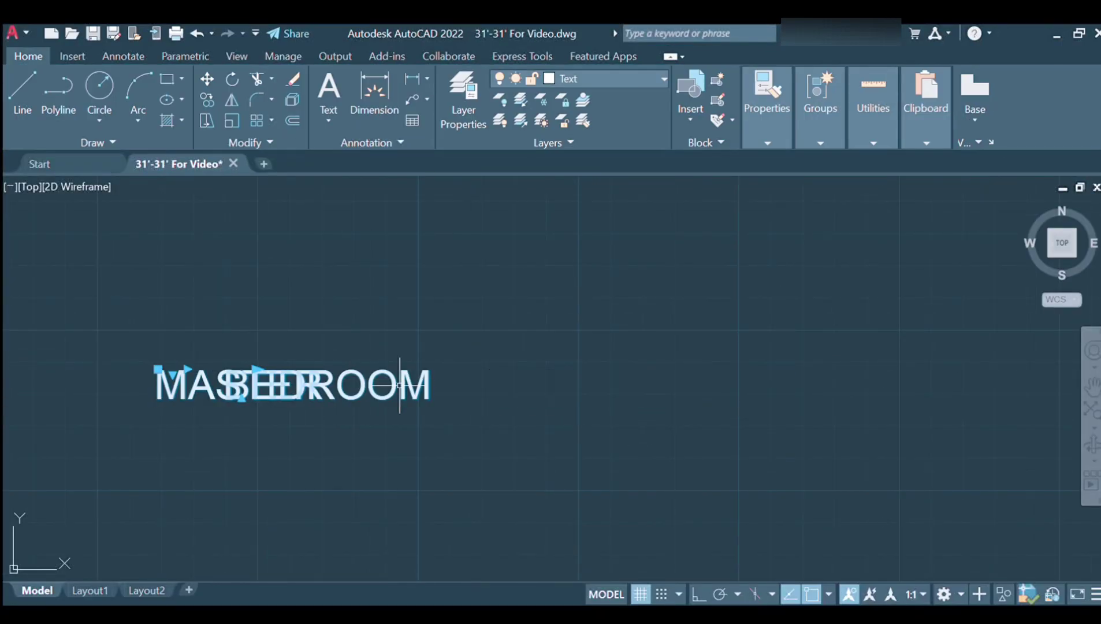
pyautogui.click(357, 368)
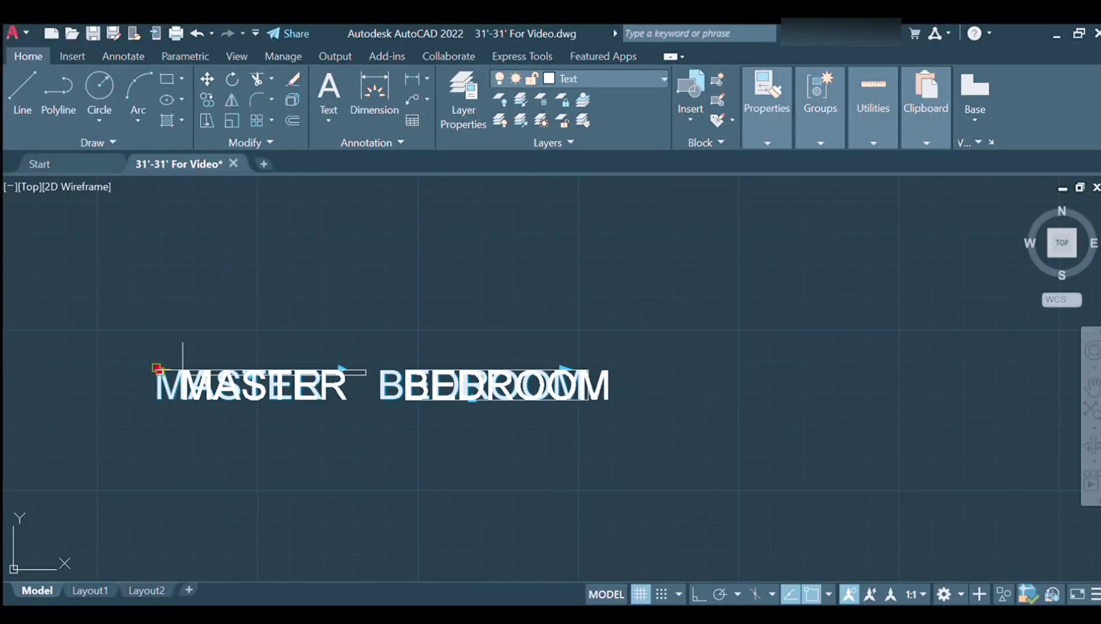
pyautogui.click(158, 369)
pyautogui.doubleClick(531, 379)
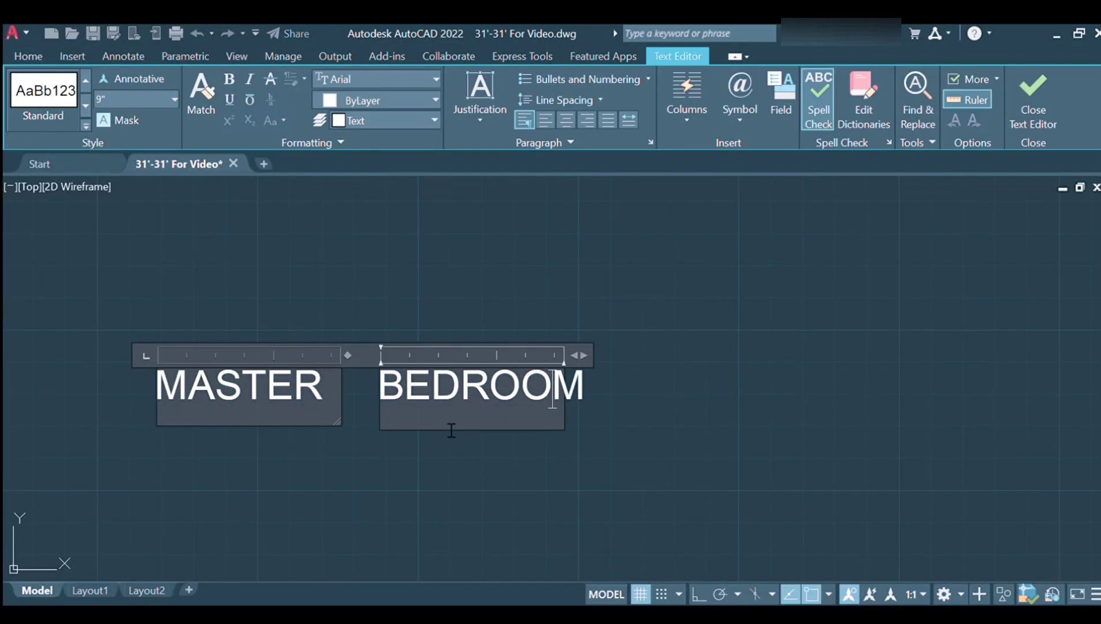
pyautogui.moveTo(106, 332); pyautogui.dragTo(585, 432)
pyautogui.press('Delete')
# Create a new MASTER BEDROOM multiline text with a set height, wrapped onto two lines.
pyautogui.click(328, 86)
pyautogui.click(344, 283)
pyautogui.click(559, 318)
pyautogui.write('MAST')
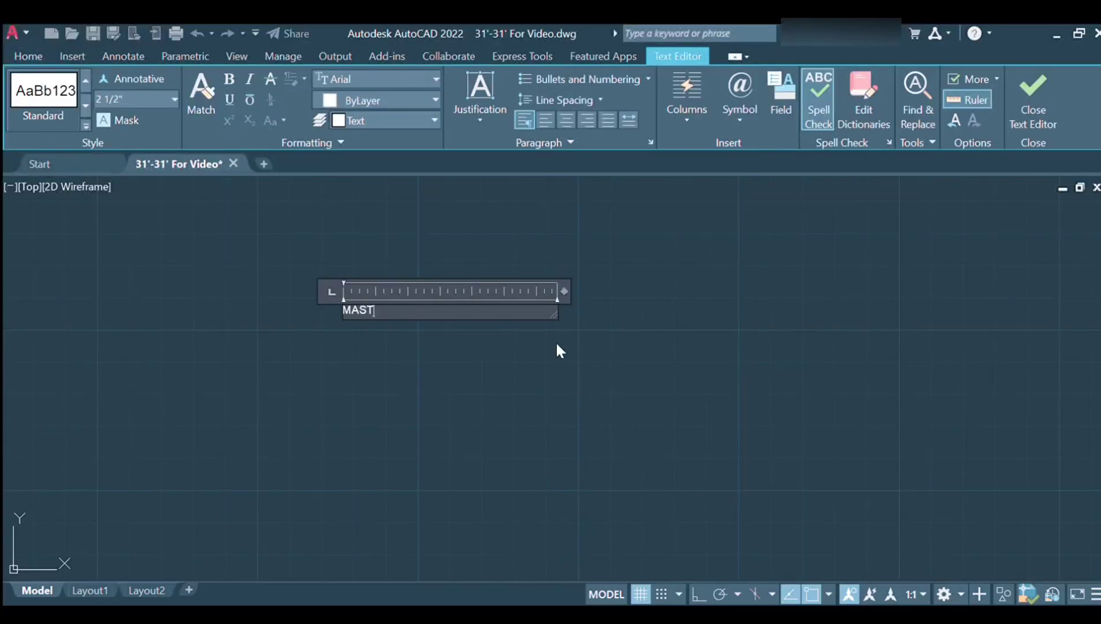
pyautogui.write('ER BEDROOM')
pyautogui.hotkey('ctrl', 'a')
pyautogui.click(150, 102)
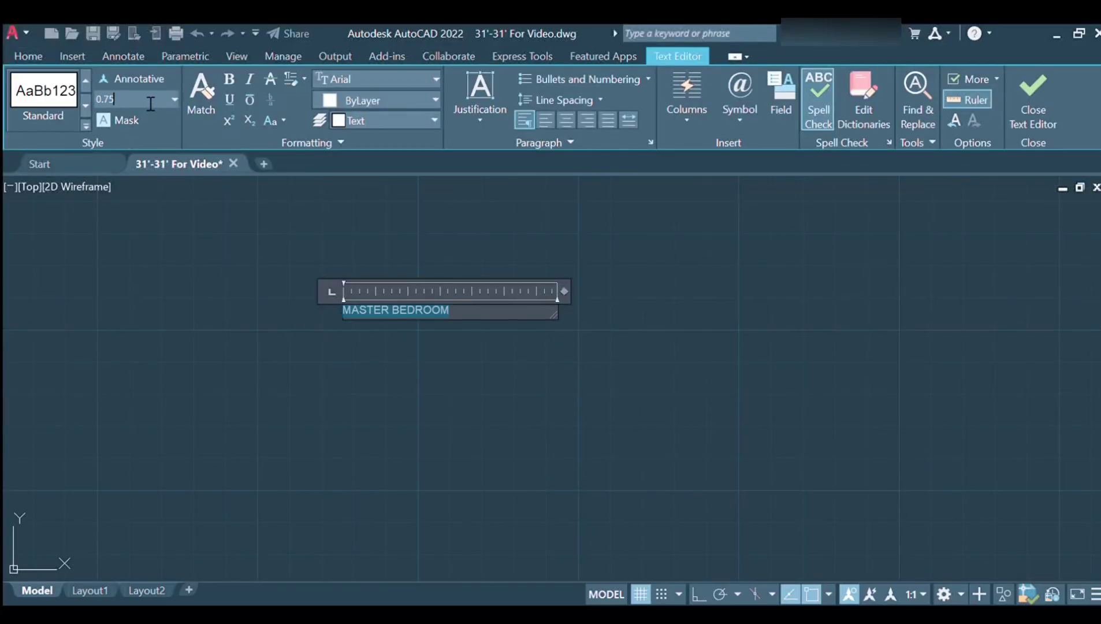
pyautogui.press('Return')
pyautogui.moveTo(565, 319); pyautogui.dragTo(652, 320)
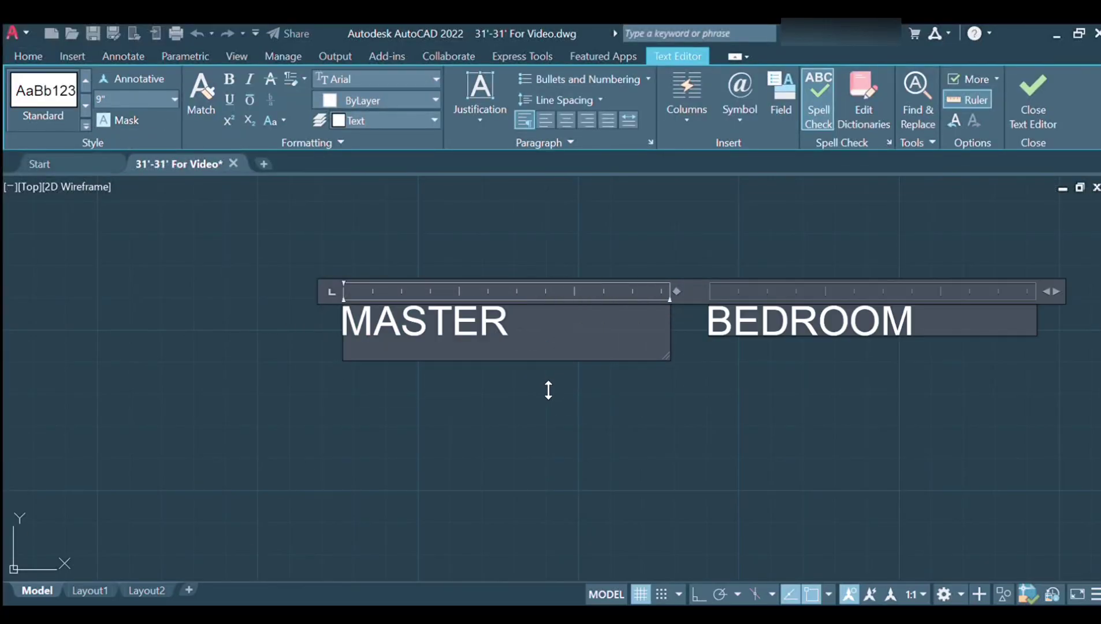
pyautogui.click(546, 388)
# Centre-justify the two lines of the MASTER BEDROOM label.
pyautogui.scroll(-5, 565, 364)
pyautogui.scroll(5, 411, 304)
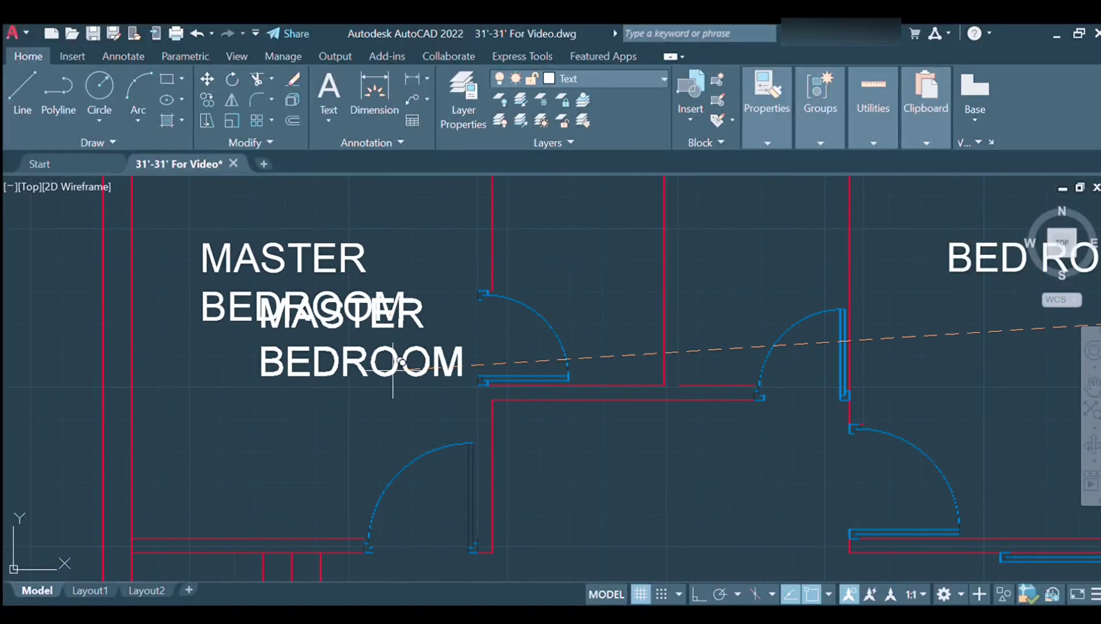
pyautogui.doubleClick(411, 304)
pyautogui.hotkey('ctrl', 'a')
pyautogui.hotkey('ctrl', 'e')
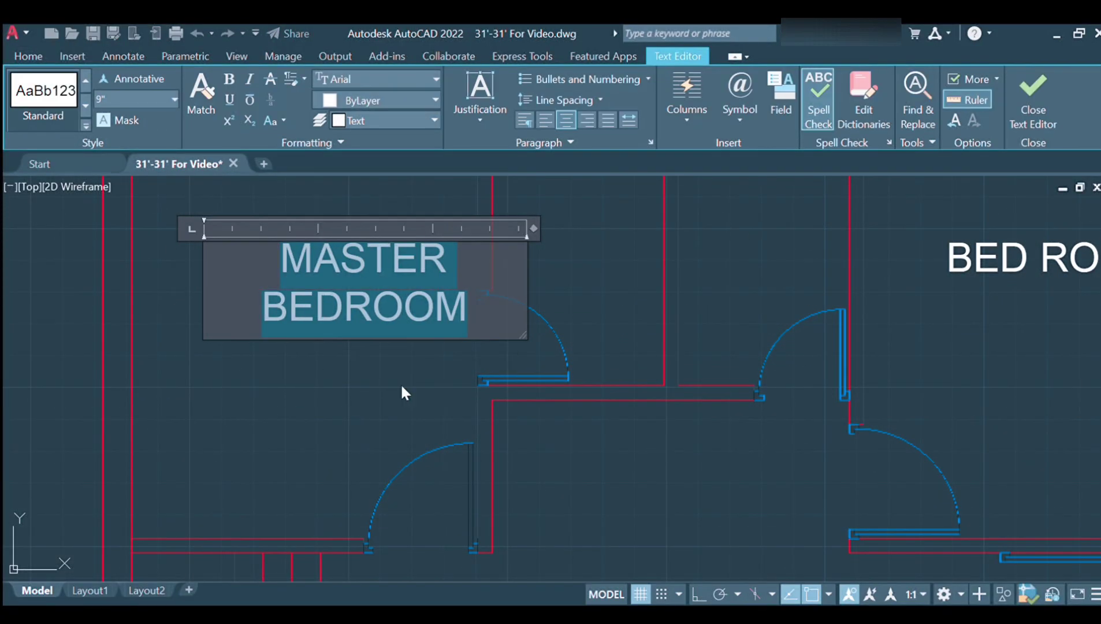
pyautogui.click(403, 388)
pyautogui.scroll(-3, 357, 292)
pyautogui.scroll(-3, 357, 292)
pyautogui.scroll(5, 270, 319)
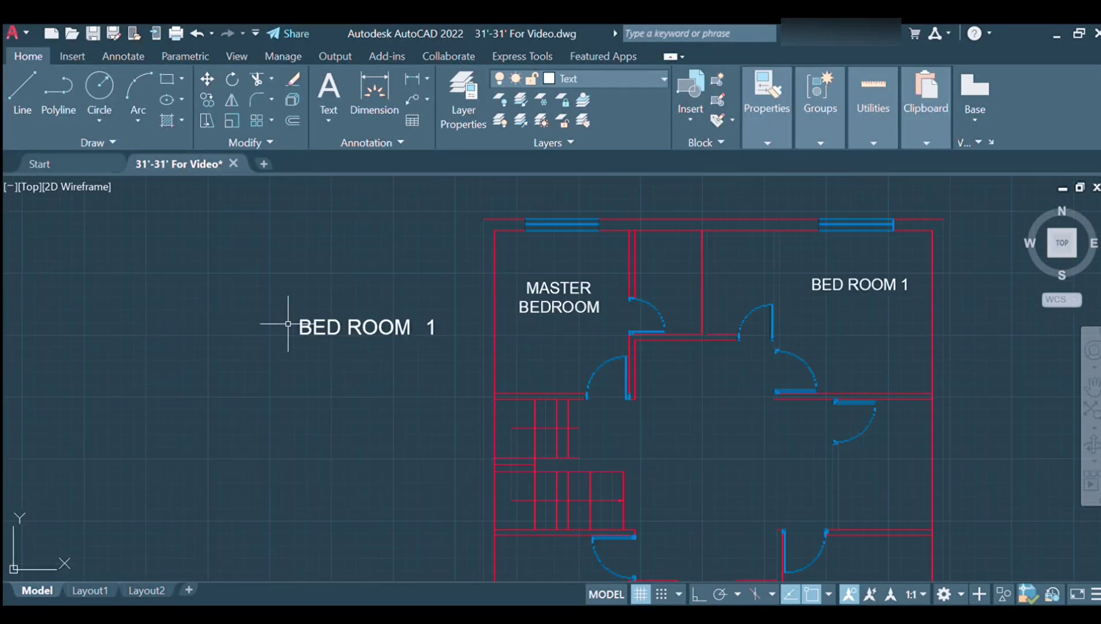
pyautogui.scroll(2, 312, 329)
pyautogui.doubleClick(502, 332)
pyautogui.click(305, 379)
# Enlarge the KITCHEN label's text height and move it into the right-middle kitchen room.
pyautogui.click(350, 364)
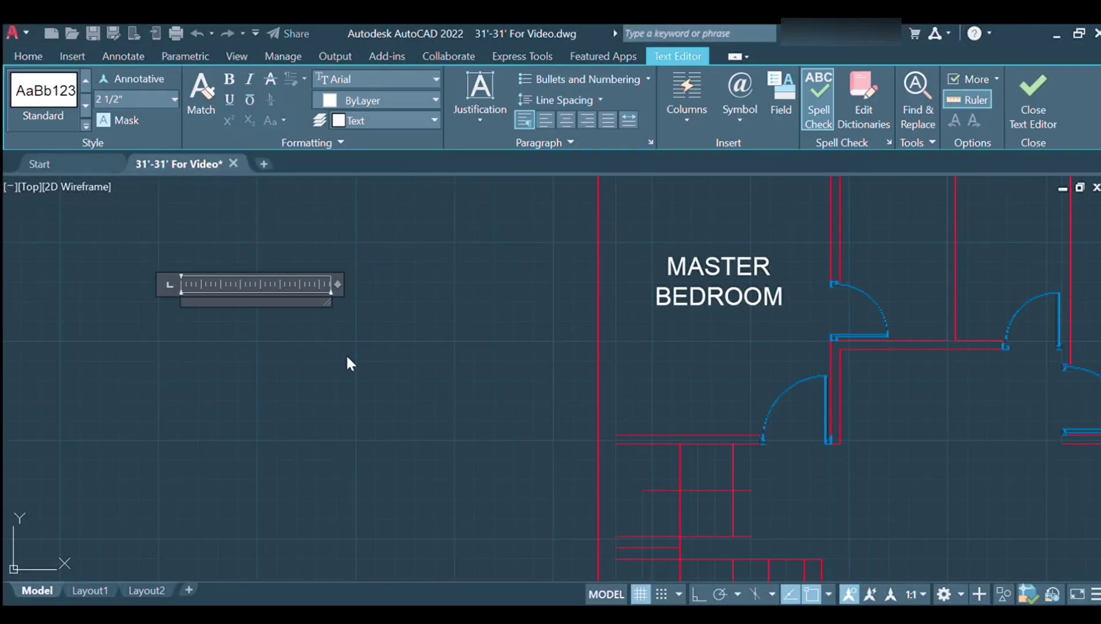
pyautogui.write('KITCHEN')
pyautogui.click(149, 102)
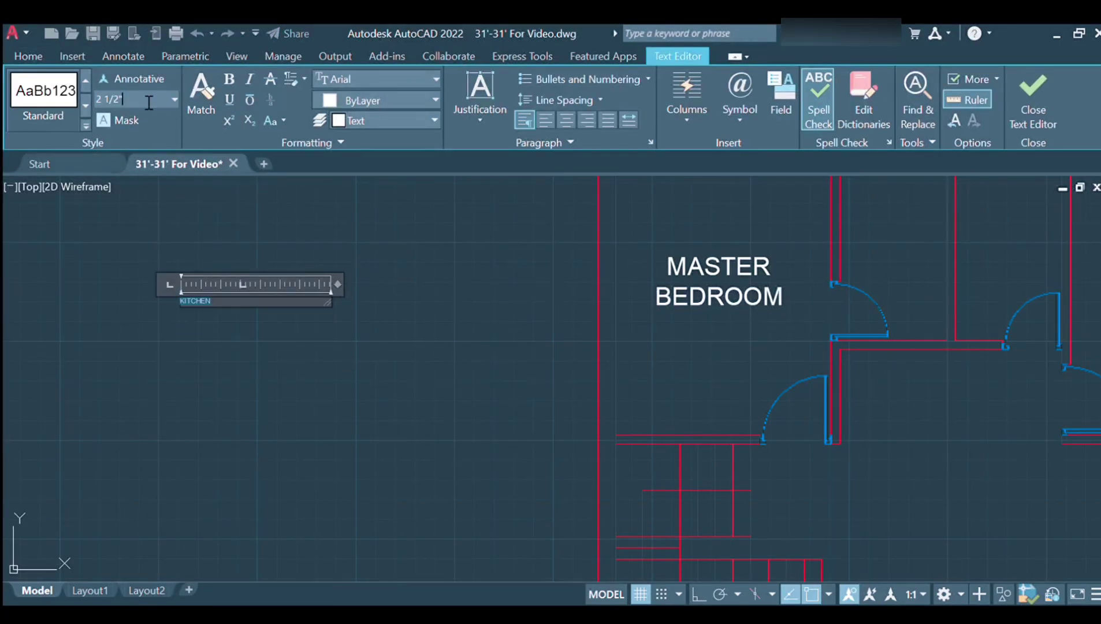
pyautogui.write('0.7')
pyautogui.press('Return')
pyautogui.click(361, 376)
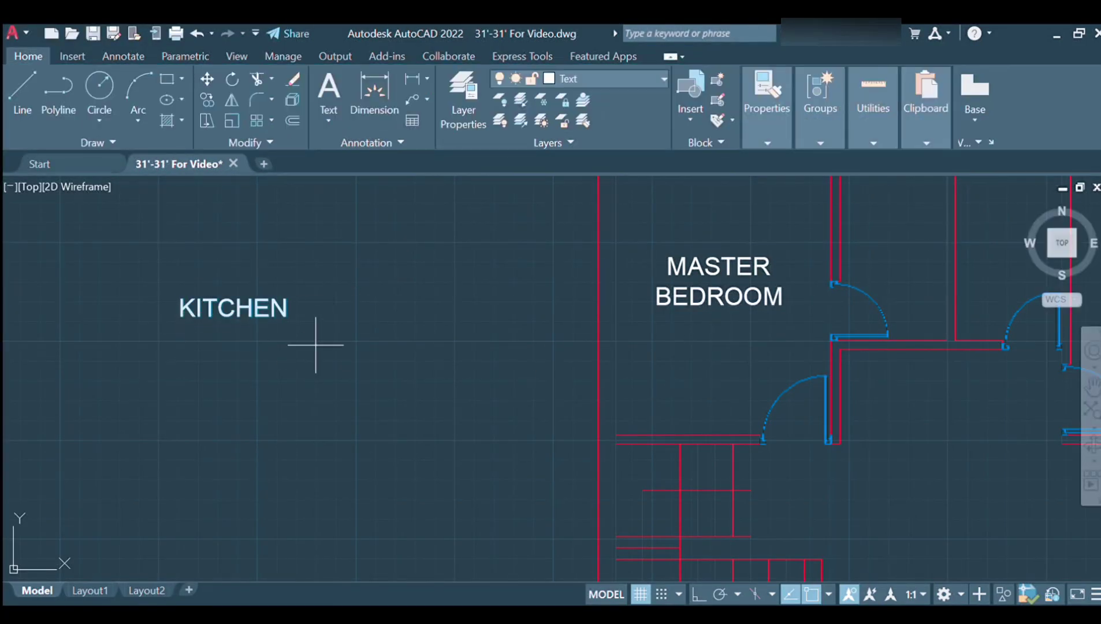
pyautogui.scroll(-5, 350, 280)
pyautogui.scroll(5, 351, 281)
pyautogui.click(177, 317)
pyautogui.scroll(3, 404, 370)
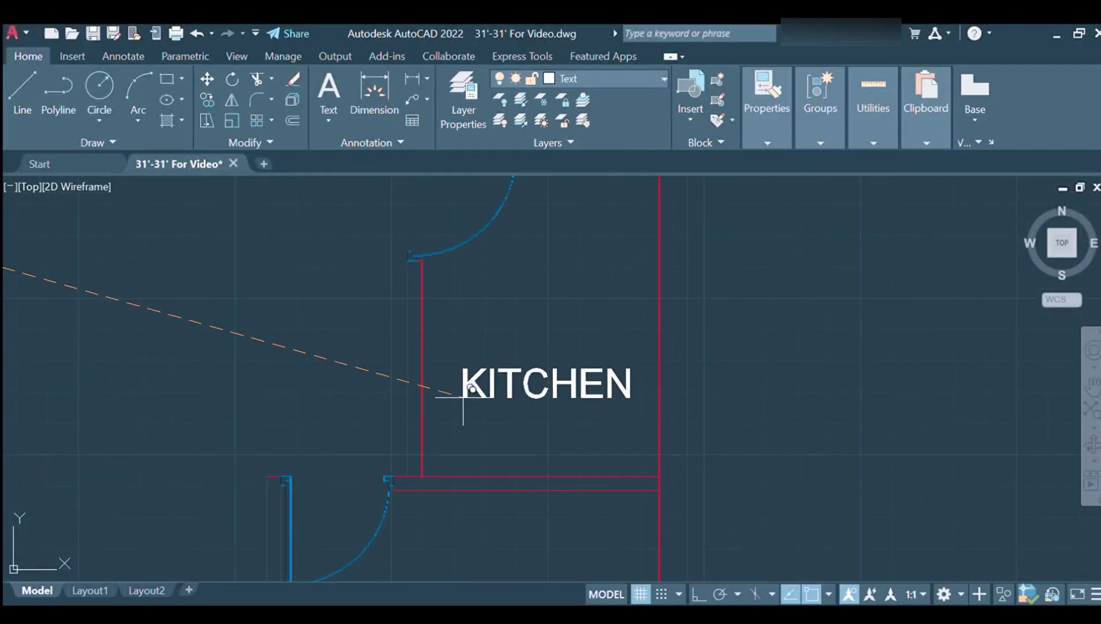
pyautogui.click(504, 381)
pyautogui.scroll(-5, 577, 361)
# Start a DINING/LIVING ROOM multiline text label beside the plan.
pyautogui.click(81, 251)
pyautogui.click(144, 263)
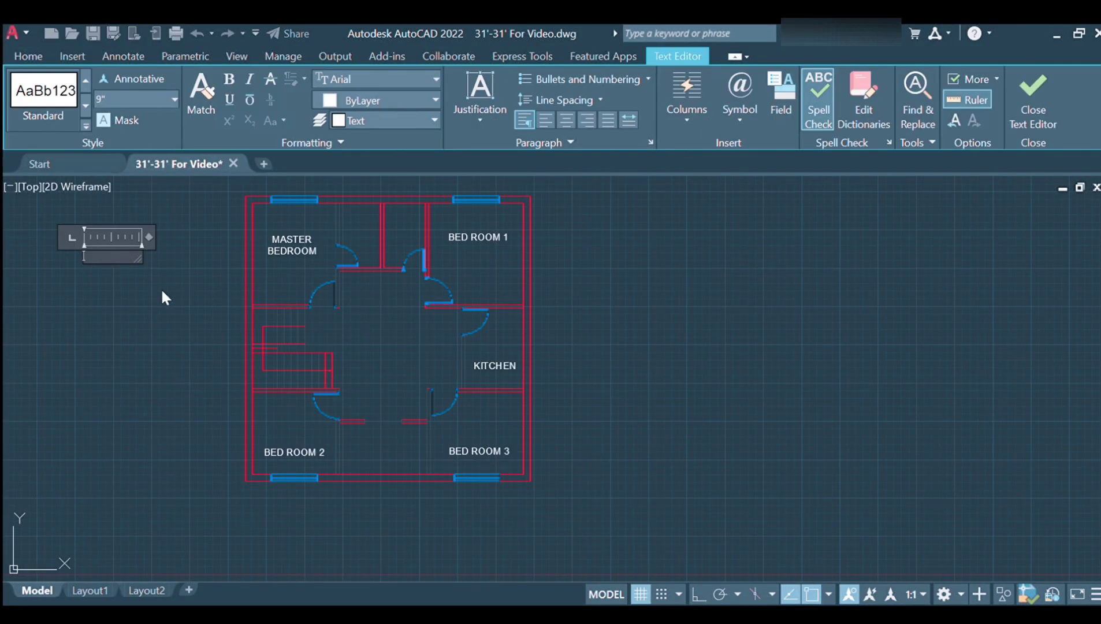
pyautogui.write('DINING/LI')
pyautogui.write('VING ROOM')
pyautogui.hotkey('ctrl', 'a')
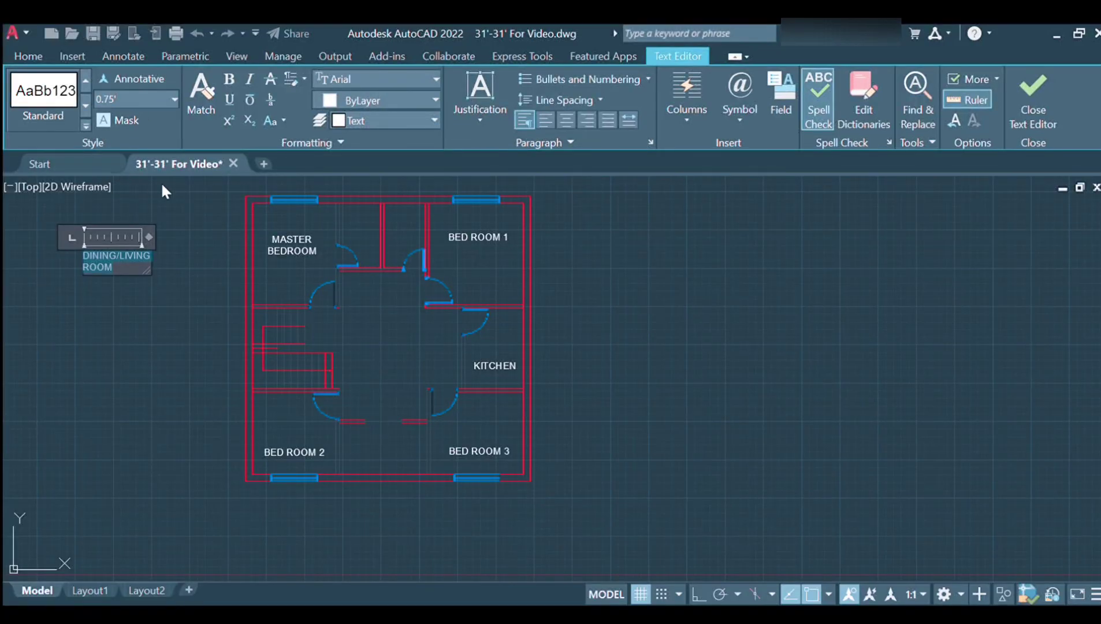
# Set the DINING/LIVING ROOM label's text height to 2 1/2.
pyautogui.click(121, 290)
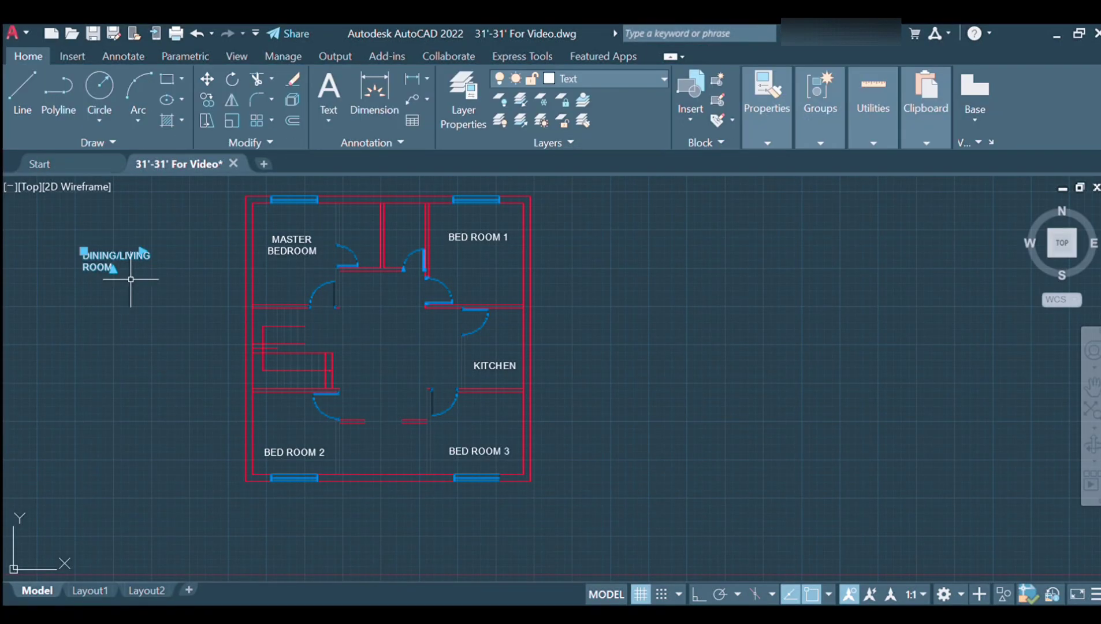
pyautogui.doubleClick(104, 259)
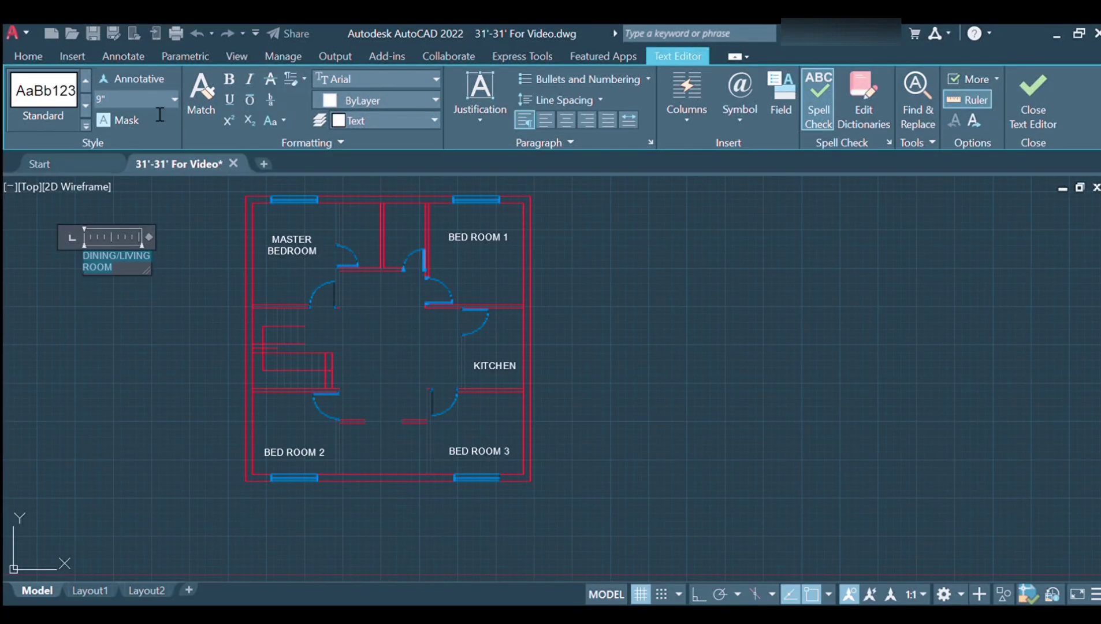
pyautogui.write('2 1/2')
pyautogui.press('Return')
pyautogui.click(200, 261)
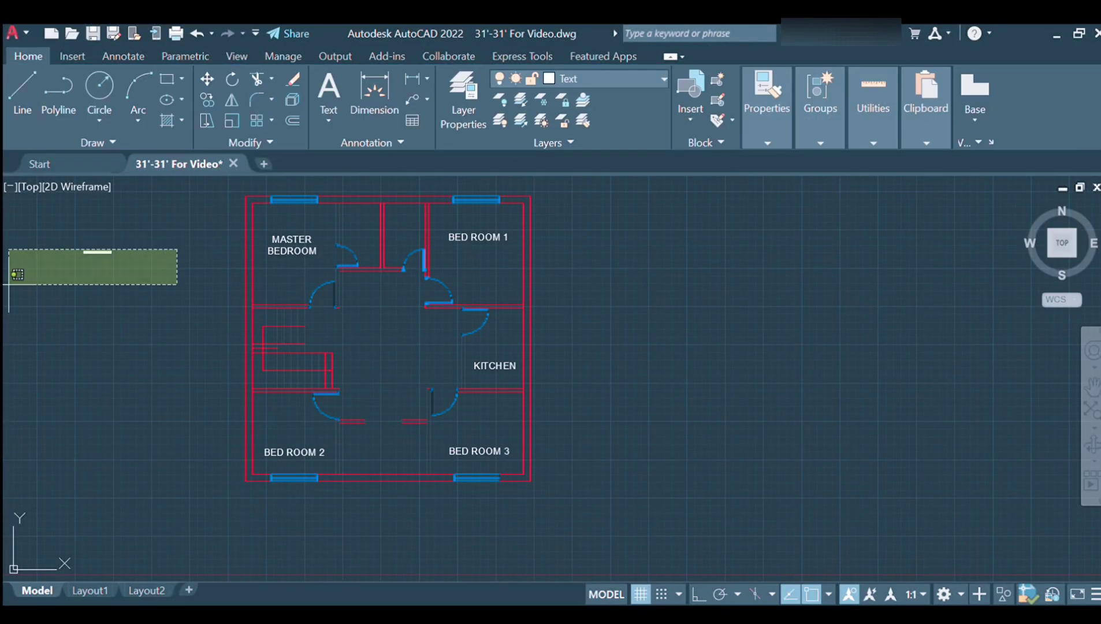
# Copy the KITCHEN label into the central room and change it to DINING/LIVING over ROOM.
pyautogui.click(489, 361)
pyautogui.click(354, 349)
pyautogui.scroll(5, 399, 347)
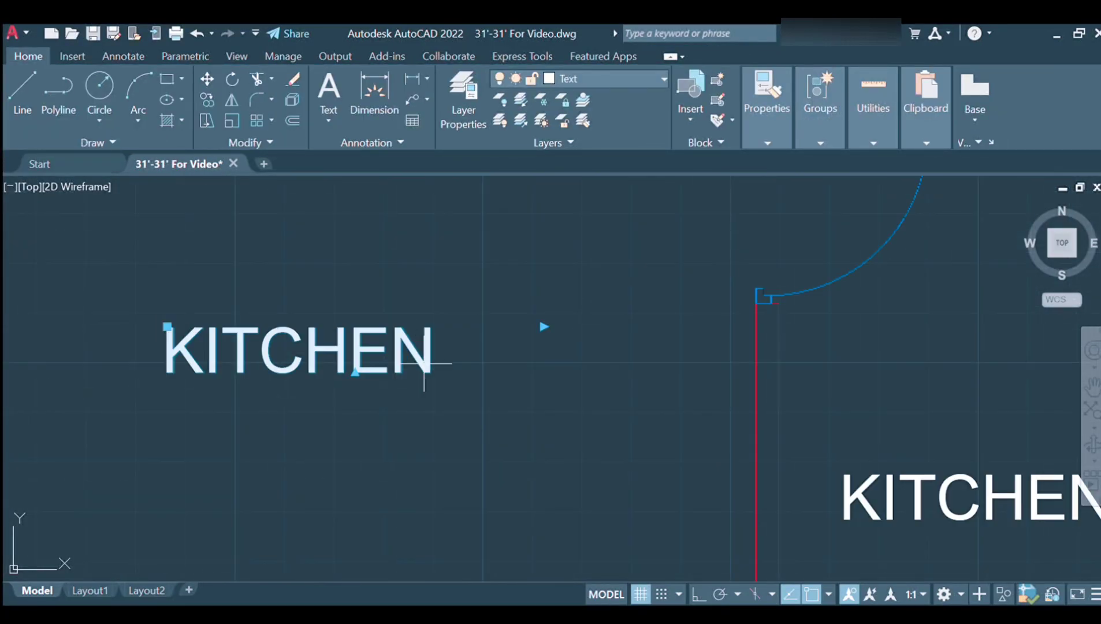
pyautogui.doubleClick(430, 363)
pyautogui.write('DINING/LIVING')
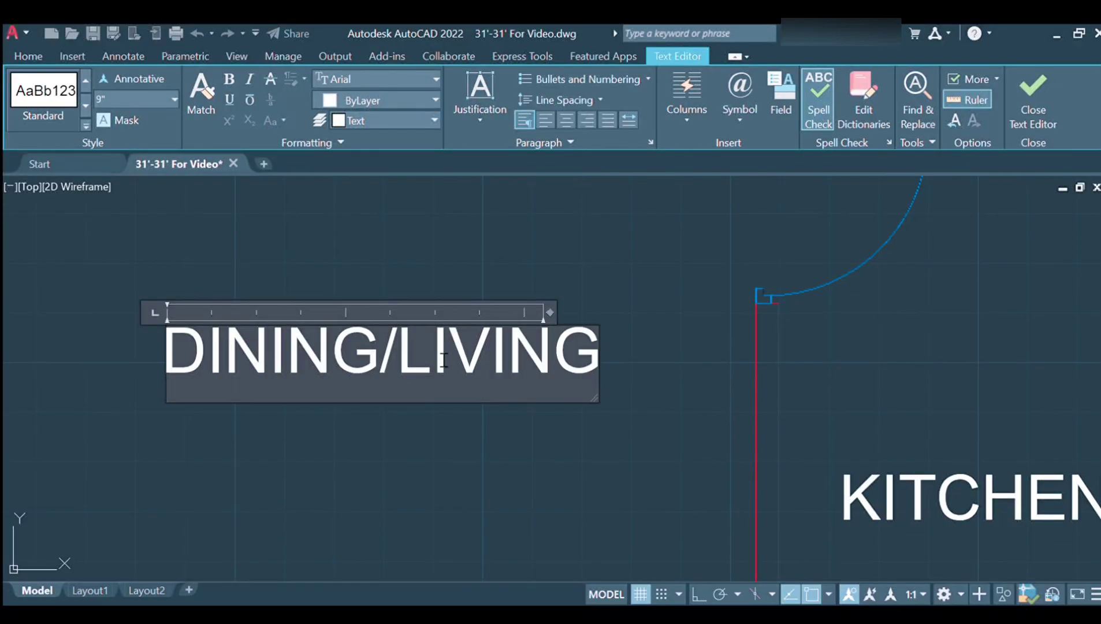
pyautogui.press('Return')
pyautogui.write('ROOM')
pyautogui.click(333, 499)
# Centre the DINING/LIVING ROOM label lines and add spaces around the slash.
pyautogui.doubleClick(385, 384)
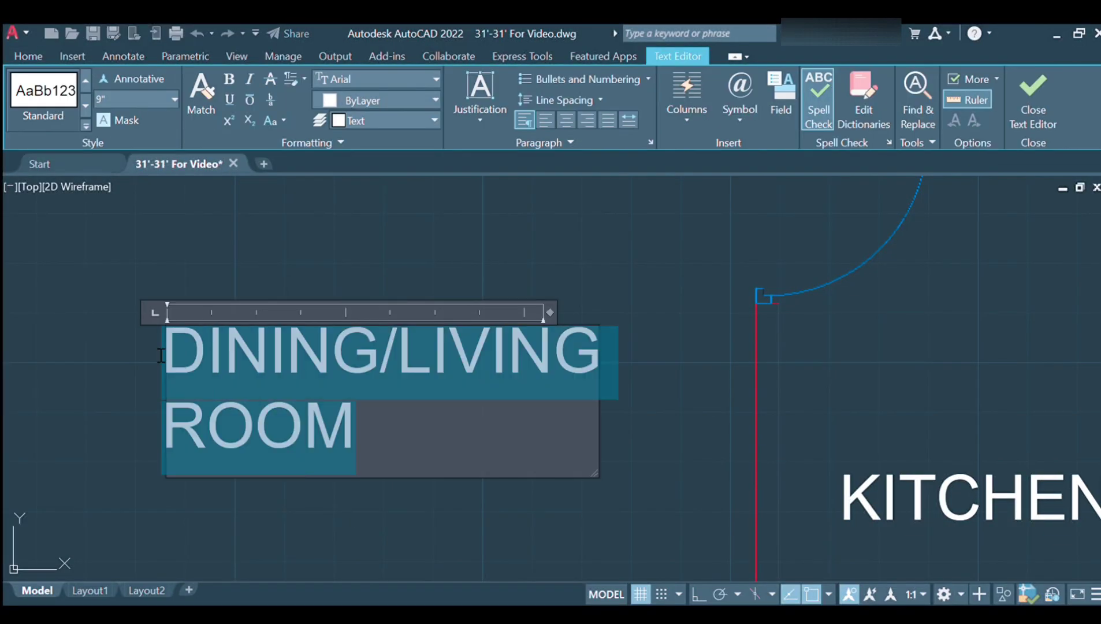
pyautogui.click(567, 120)
pyautogui.click(580, 300)
pyautogui.scroll(-5, 560, 374)
pyautogui.doubleClick(527, 369)
pyautogui.scroll(3, 527, 370)
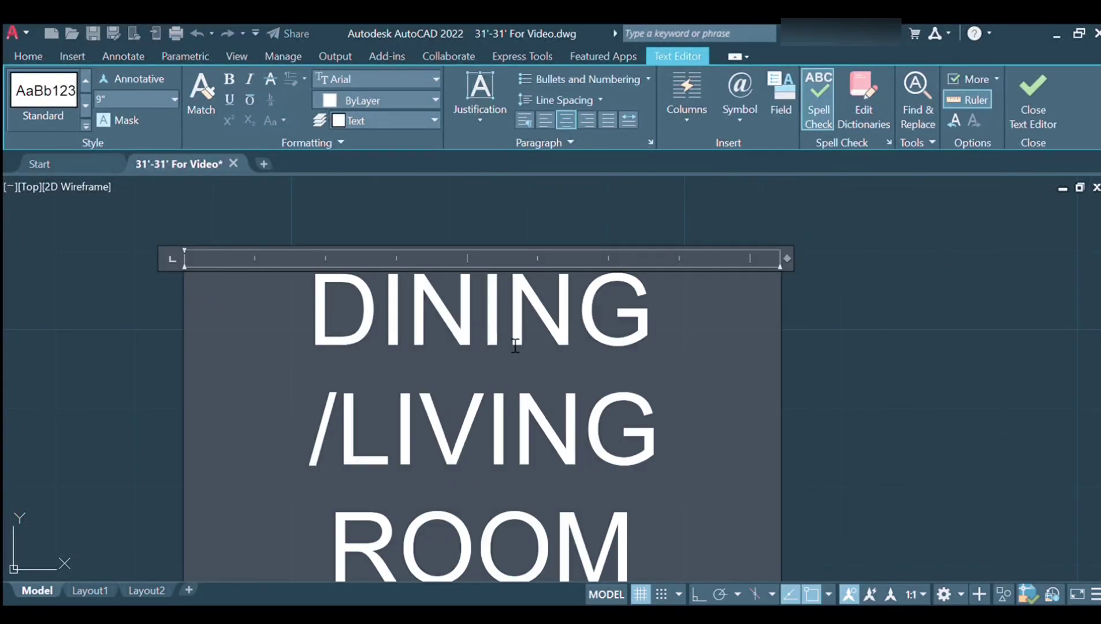
pyautogui.press('Right')
# Widen the DINING/LIVING ROOM text box and place the label in the room's centre.
pyautogui.scroll(-3, 645, 293)
pyautogui.doubleClick(644, 293)
pyautogui.moveTo(646, 293); pyautogui.dragTo(713, 285)
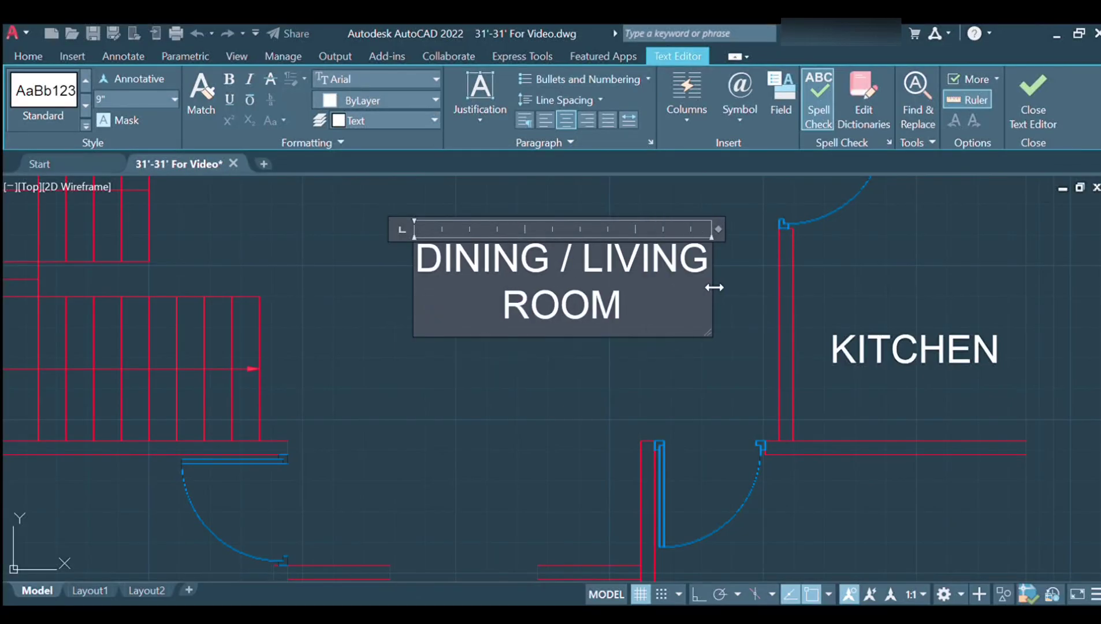
pyautogui.click(659, 381)
pyautogui.scroll(-3, 555, 380)
pyautogui.moveTo(499, 355)
pyautogui.mouseDown()
pyautogui.moveTo(464, 348)
pyautogui.moveTo(481, 345)
pyautogui.mouseUp()
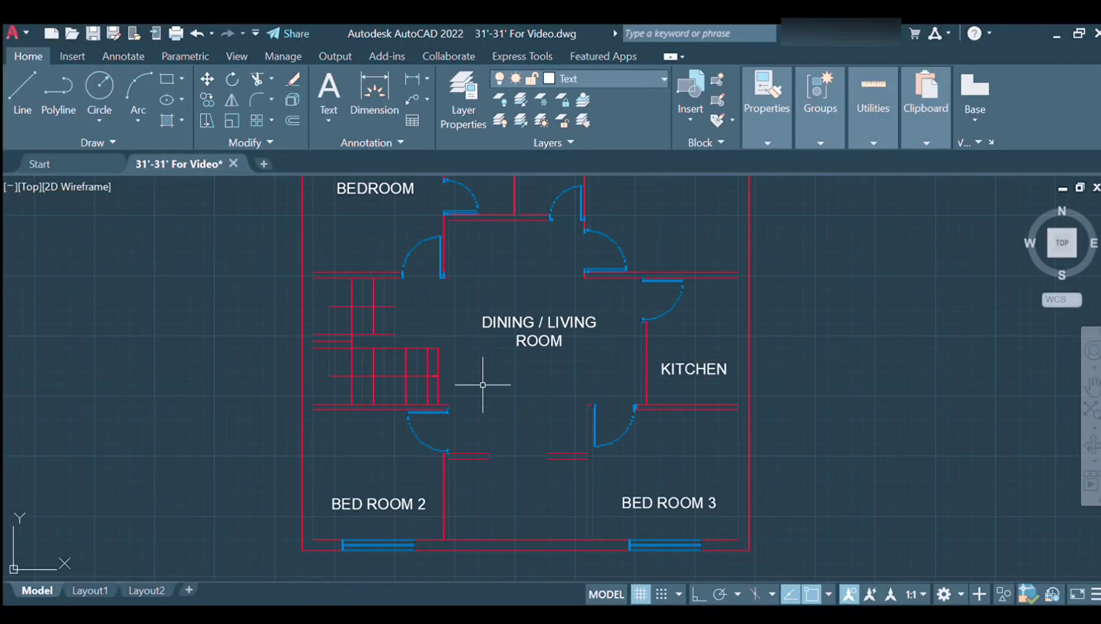
pyautogui.moveTo(662, 345); pyautogui.dragTo(636, 384, button='middle')
# Copy the KITCHEN label, change it to UP, and move it beside the stair arrow.
pyautogui.click(465, 416)
pyautogui.doubleClick(459, 420)
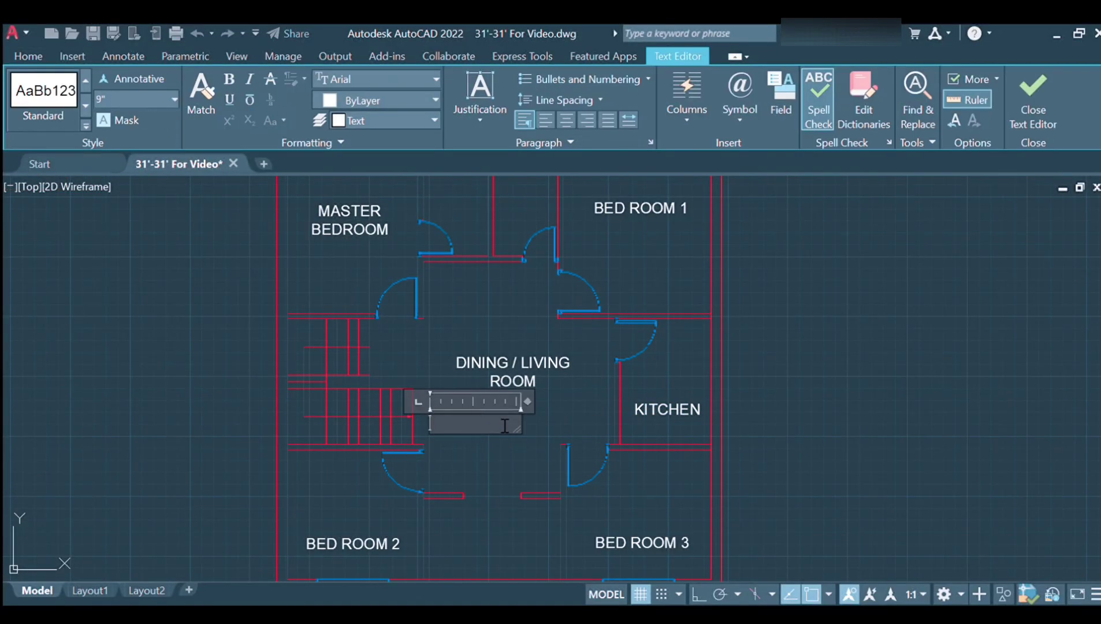
pyautogui.write('UP')
pyautogui.click(566, 400)
pyautogui.scroll(5, 445, 439)
pyautogui.moveTo(423, 367); pyautogui.dragTo(359, 364)
pyautogui.scroll(-3, 369, 404)
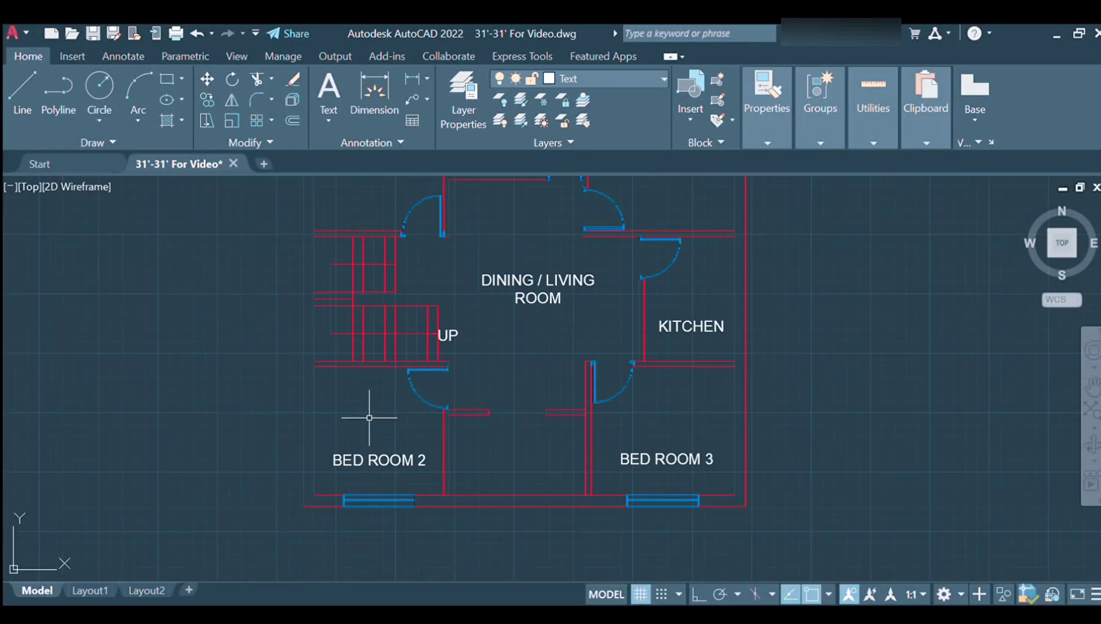
pyautogui.scroll(-3, 359, 321)
pyautogui.scroll(2, 413, 194)
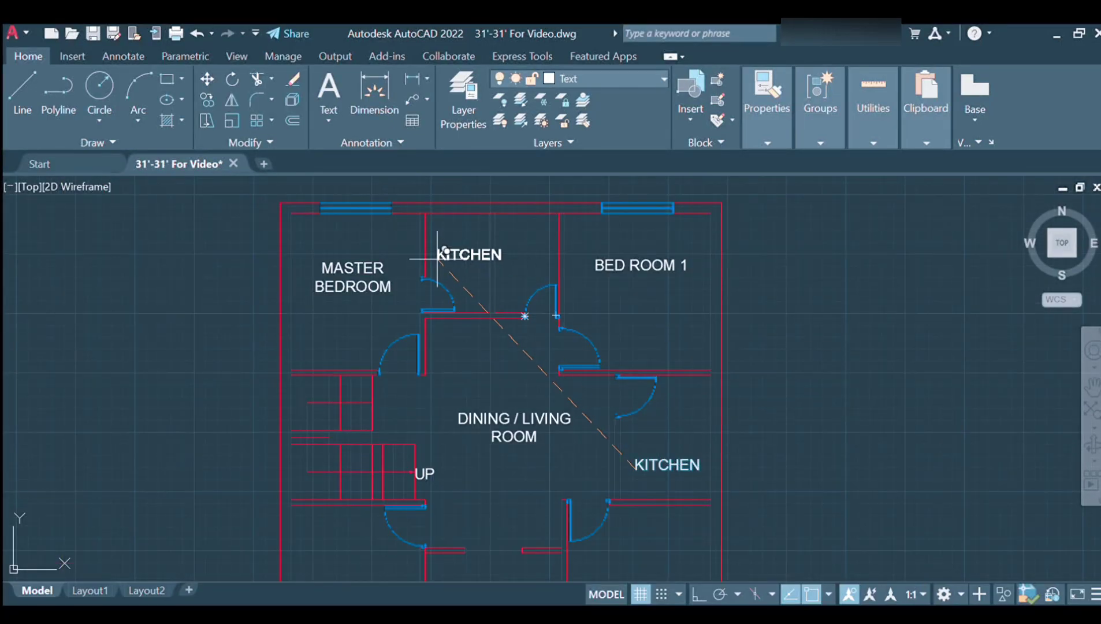
pyautogui.click(452, 253)
# Turn a KITCHEN text copy into a TOILET 1 label rotated 90° to vertical.
pyautogui.click(523, 254)
pyautogui.scroll(5, 446, 251)
pyautogui.doubleClick(629, 274)
pyautogui.press('BackSpace')
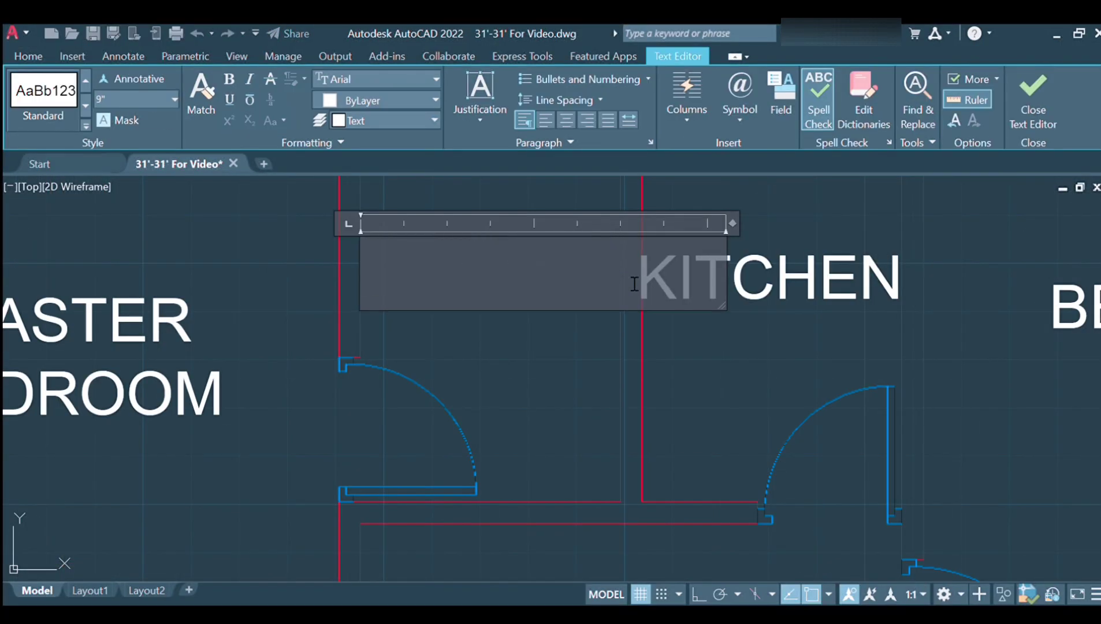
pyautogui.write('TOILET 1')
pyautogui.hotkey('ctrl', 'Return')
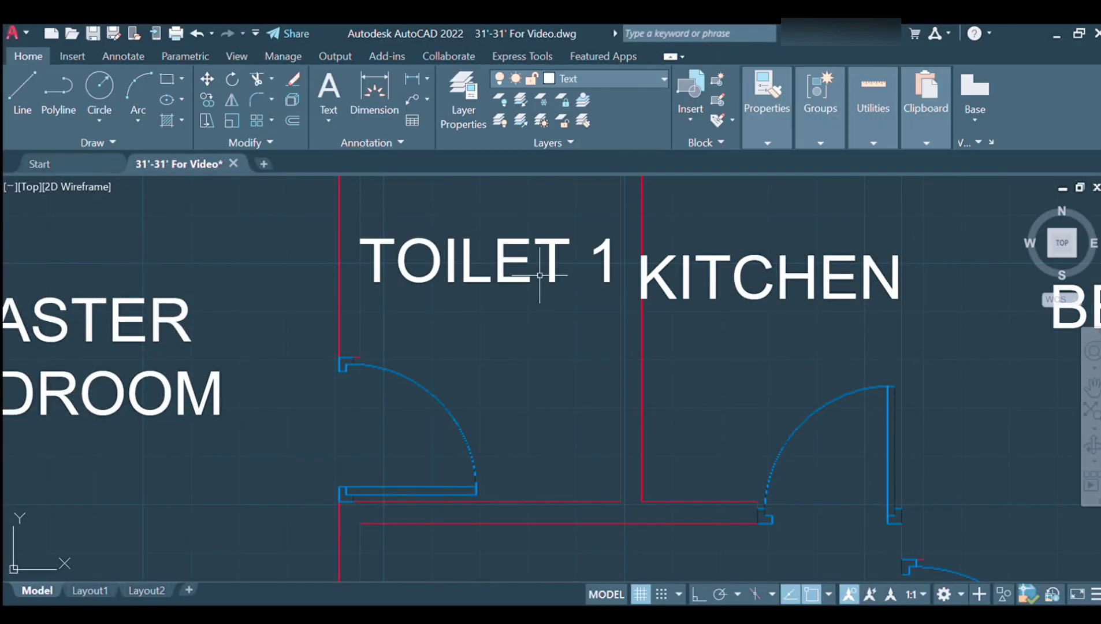
pyautogui.click(611, 266)
pyautogui.click(578, 212)
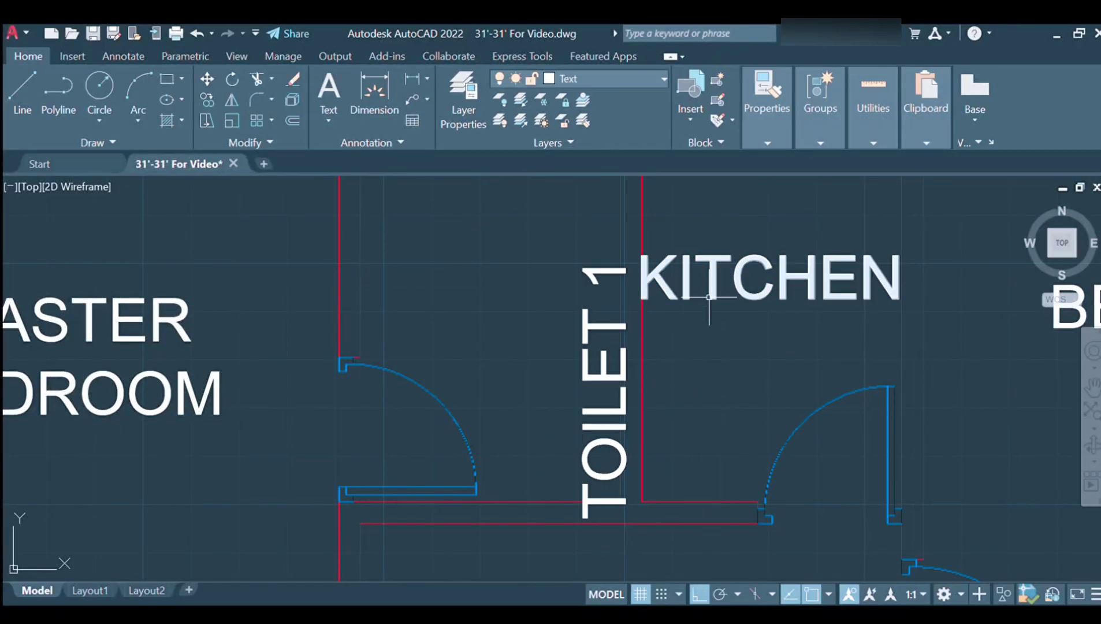
# Copy the label into the neighbouring narrow room and change it to TOILET 2.
pyautogui.scroll(-4, 591, 371)
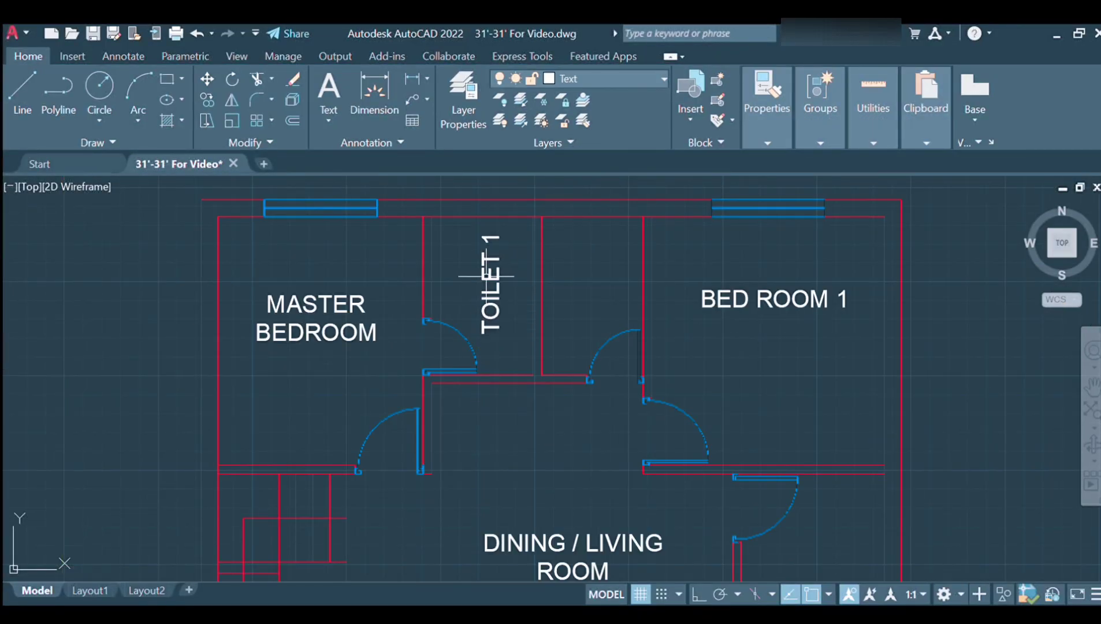
pyautogui.click(582, 285)
pyautogui.doubleClick(581, 289)
pyautogui.write('2')
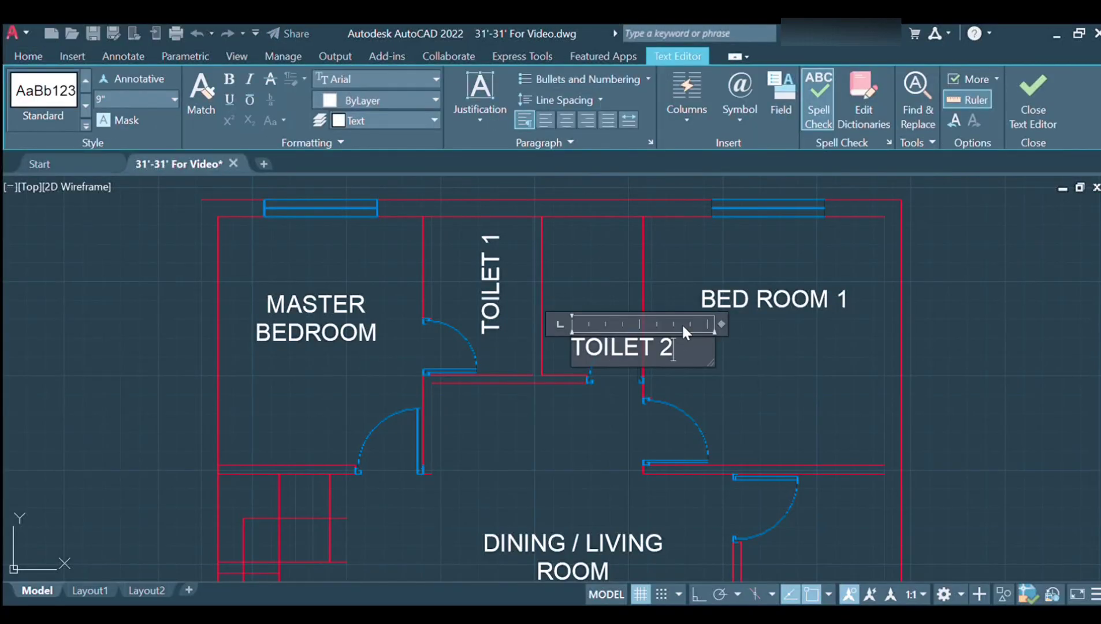
pyautogui.click(681, 322)
pyautogui.scroll(-5, 705, 266)
pyautogui.scroll(3, 555, 258)
pyautogui.scroll(-4, 399, 245)
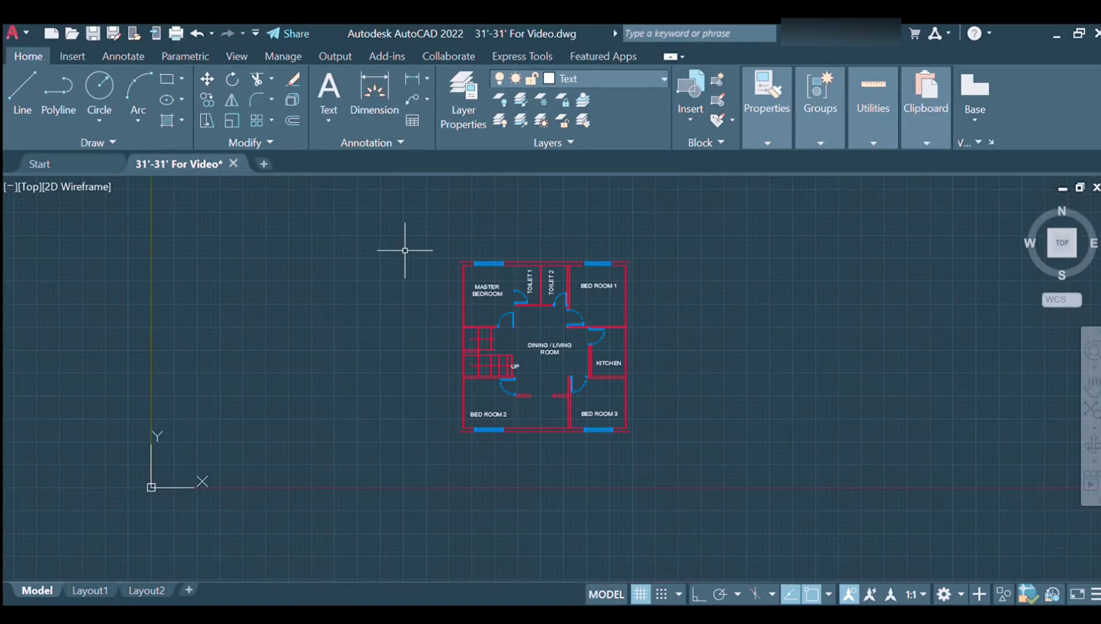
pyautogui.scroll(4, 503, 440)
# Zoom around the plan, selecting and then clearing the staircase lines with Esc.
pyautogui.scroll(4, 416, 497)
pyautogui.scroll(-2, 358, 422)
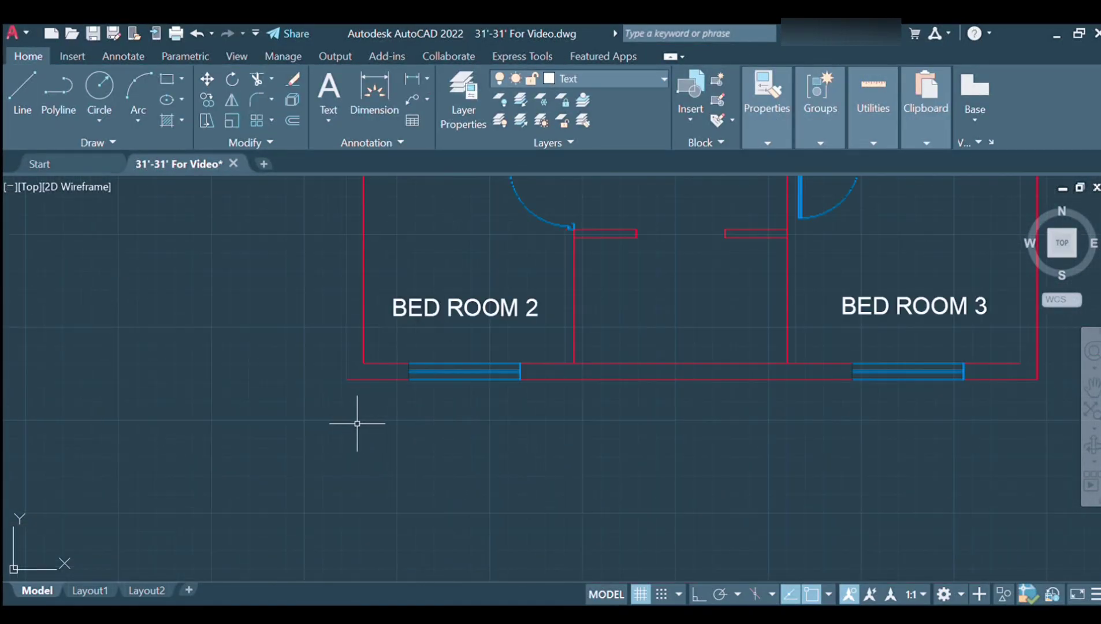
pyautogui.scroll(-3, 359, 437)
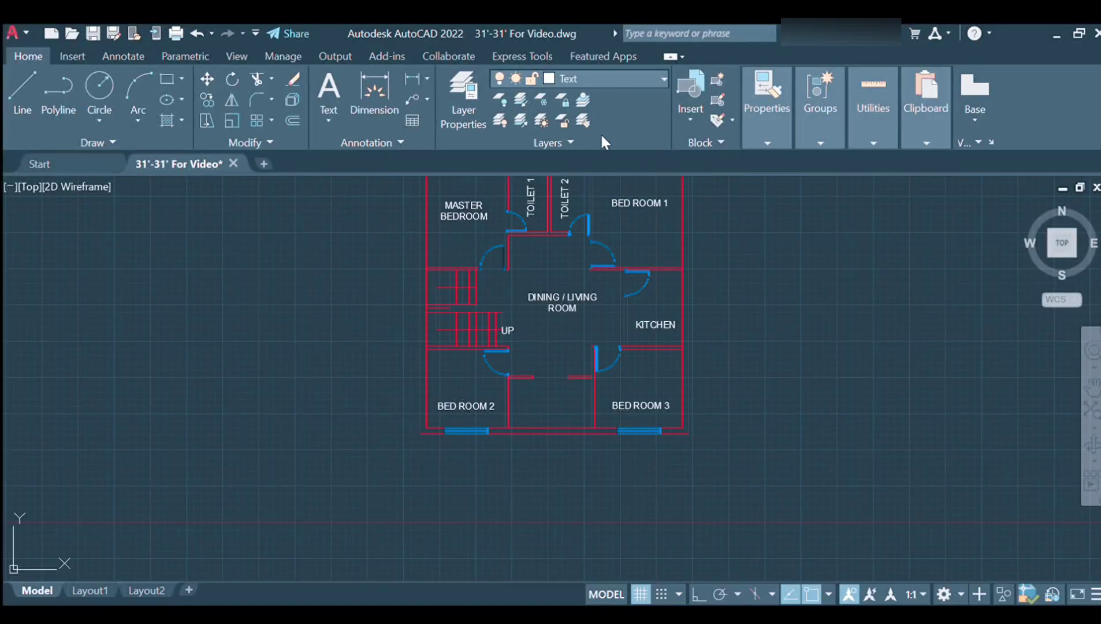
pyautogui.scroll(4, 463, 327)
pyautogui.moveTo(513, 240); pyautogui.dragTo(565, 178)
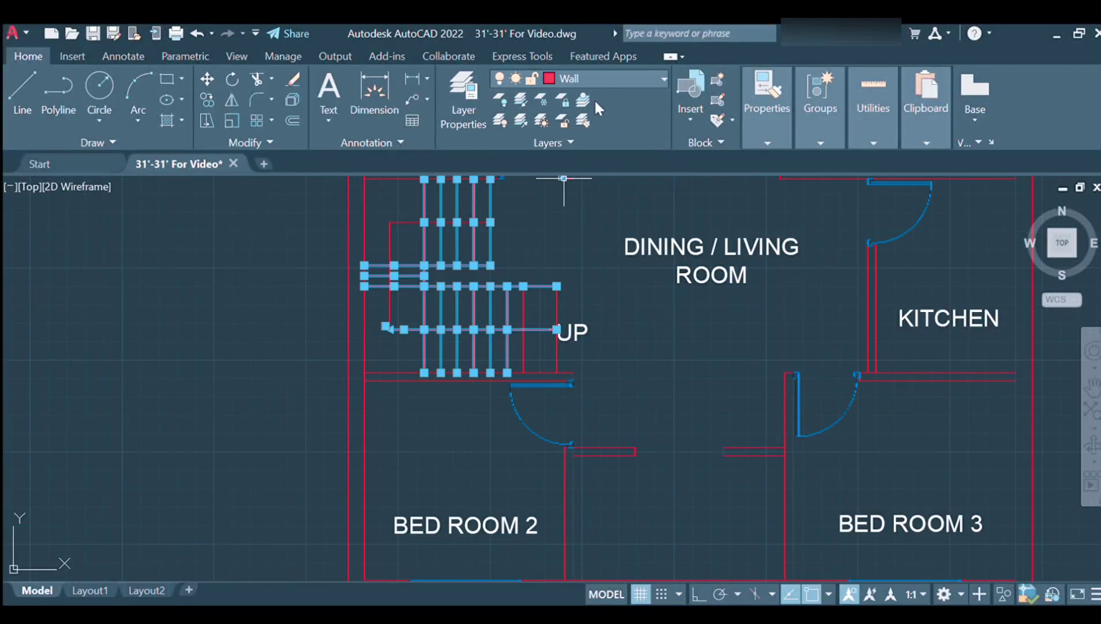
pyautogui.scroll(4, 580, 208)
pyautogui.scroll(-4, 574, 210)
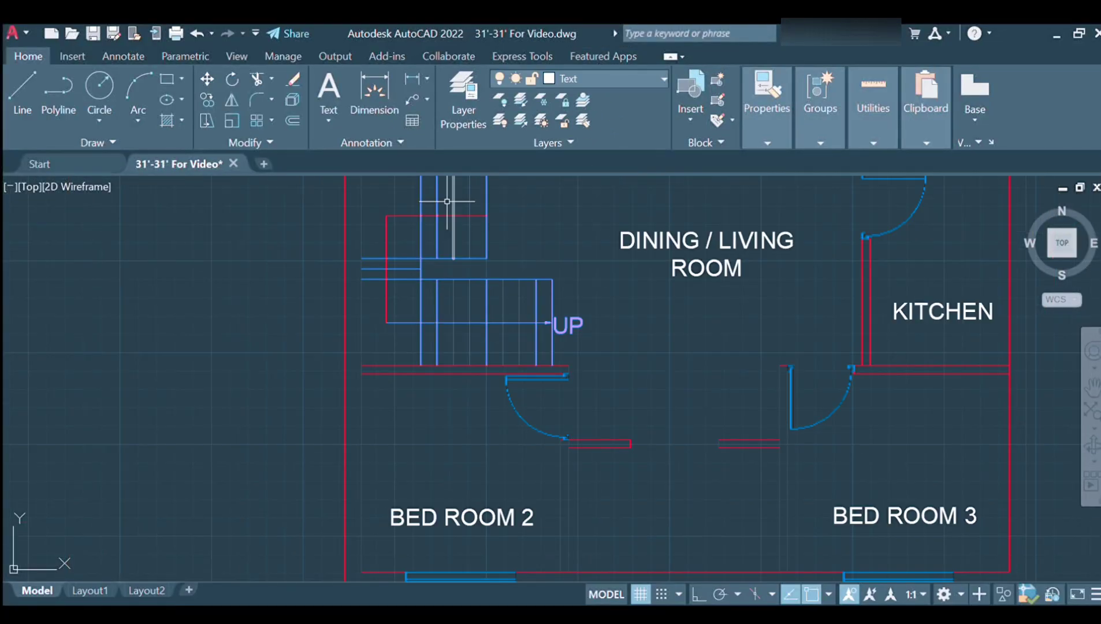
pyautogui.press('Escape')
pyautogui.scroll(-2, 422, 341)
pyautogui.scroll(4, 448, 325)
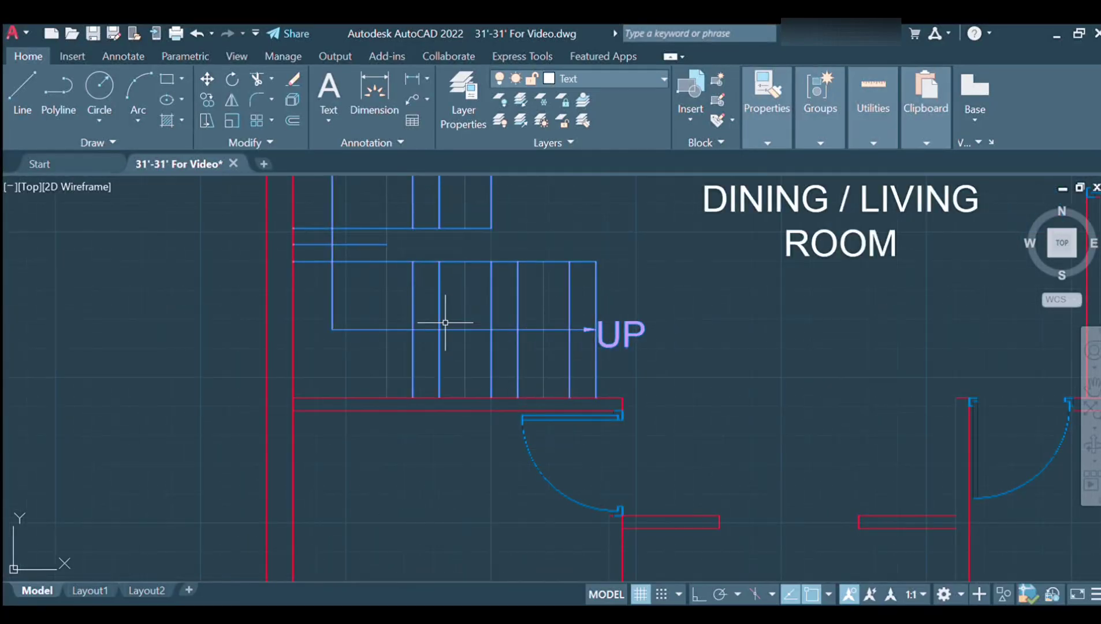
pyautogui.scroll(-8, 448, 325)
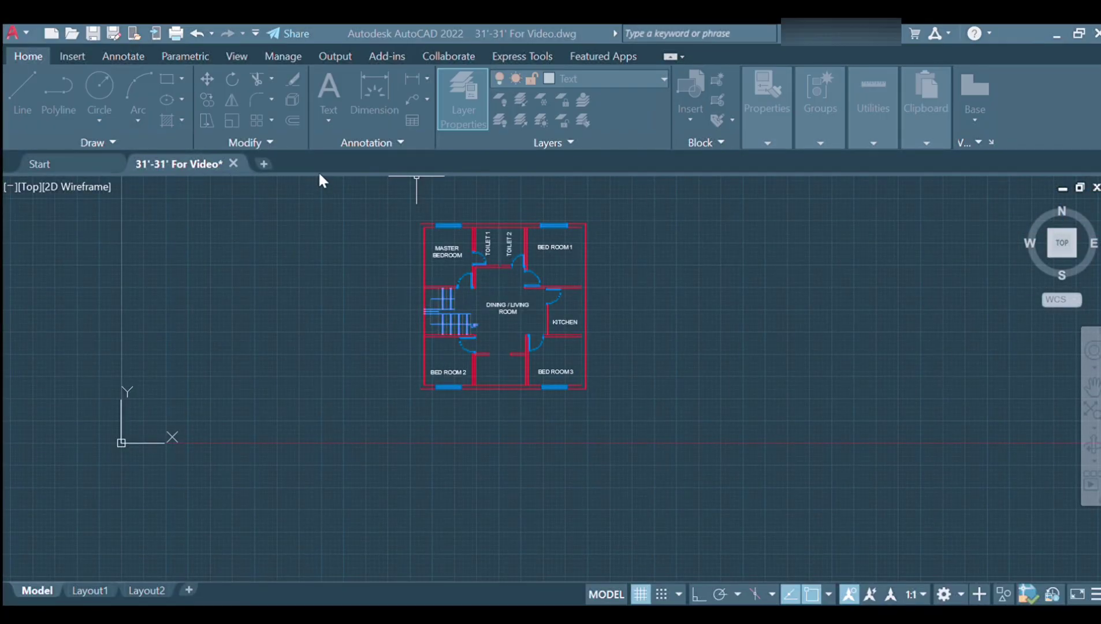
pyautogui.scroll(5, 433, 380)
# Draw the garden outline below Bed Room 2 with orthogonal lines from the outer wall.
pyautogui.click(24, 108)
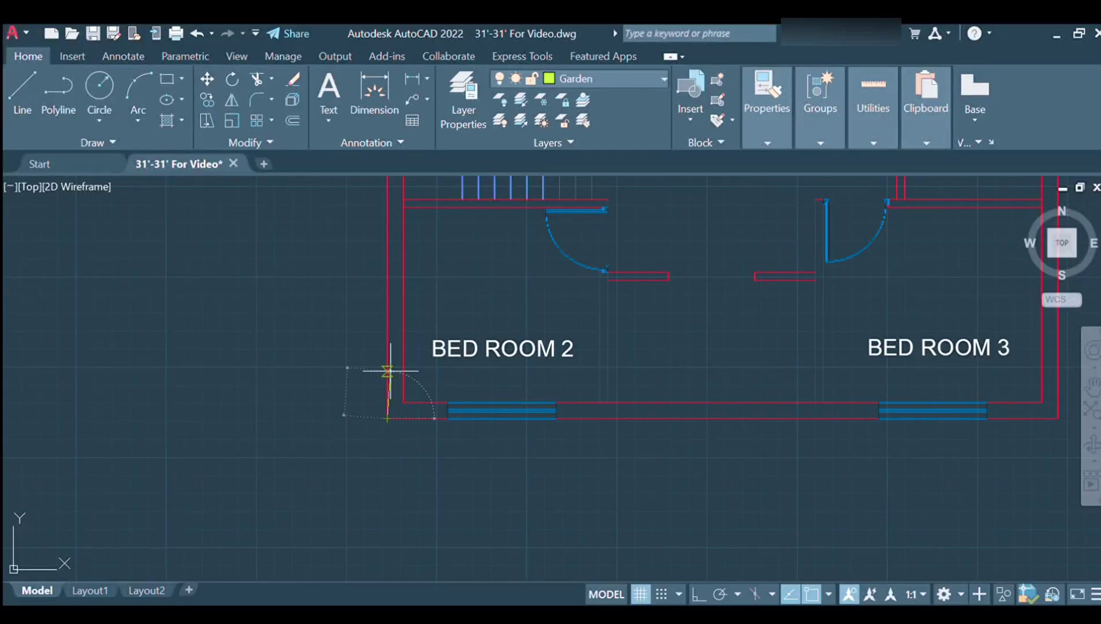
pyautogui.scroll(5, 381, 369)
pyautogui.click(391, 204)
pyautogui.press('F8')
pyautogui.click(391, 272)
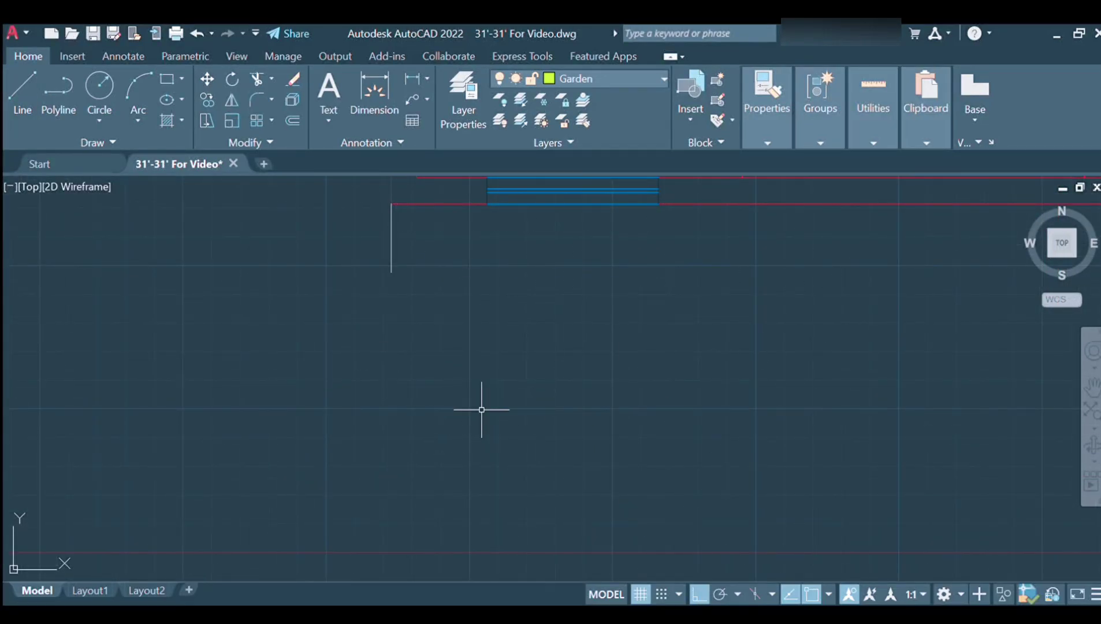
pyautogui.scroll(-3, 416, 347)
pyautogui.scroll(5, 514, 346)
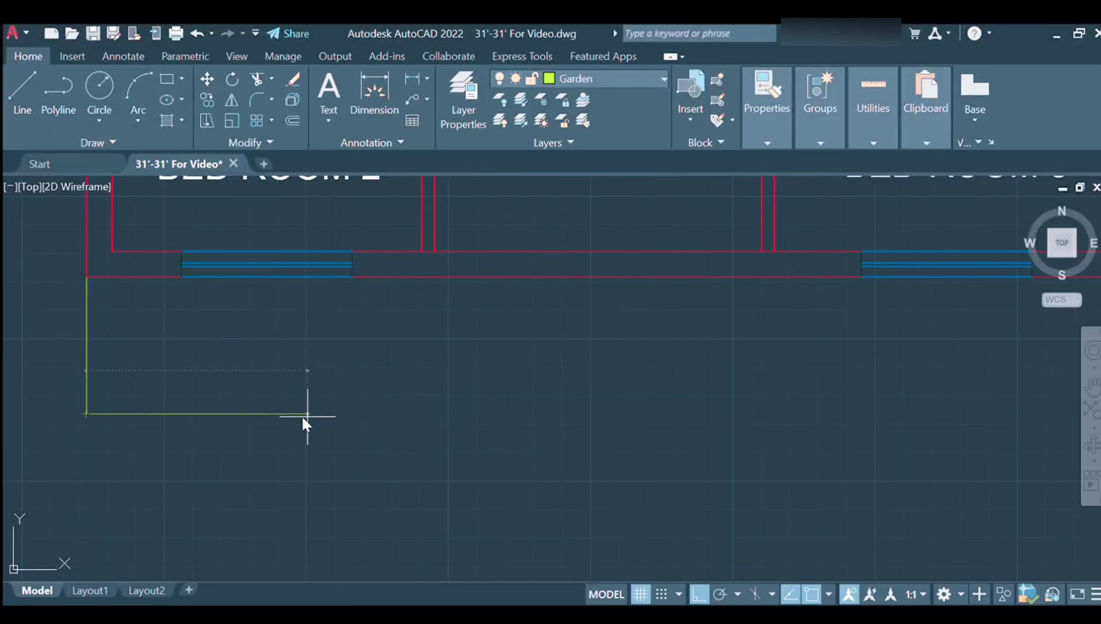
pyautogui.click(394, 413)
pyautogui.click(393, 270)
pyautogui.scroll(2, 463, 382)
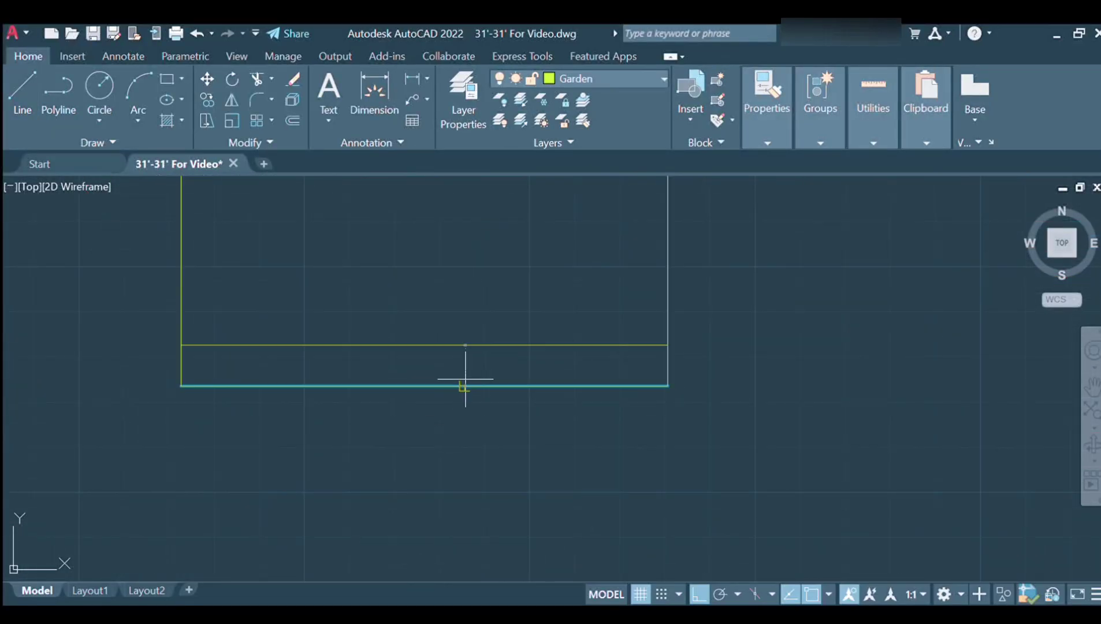
pyautogui.scroll(-2, 473, 381)
pyautogui.scroll(2, 508, 376)
pyautogui.scroll(2, 704, 353)
pyautogui.scroll(-2, 448, 426)
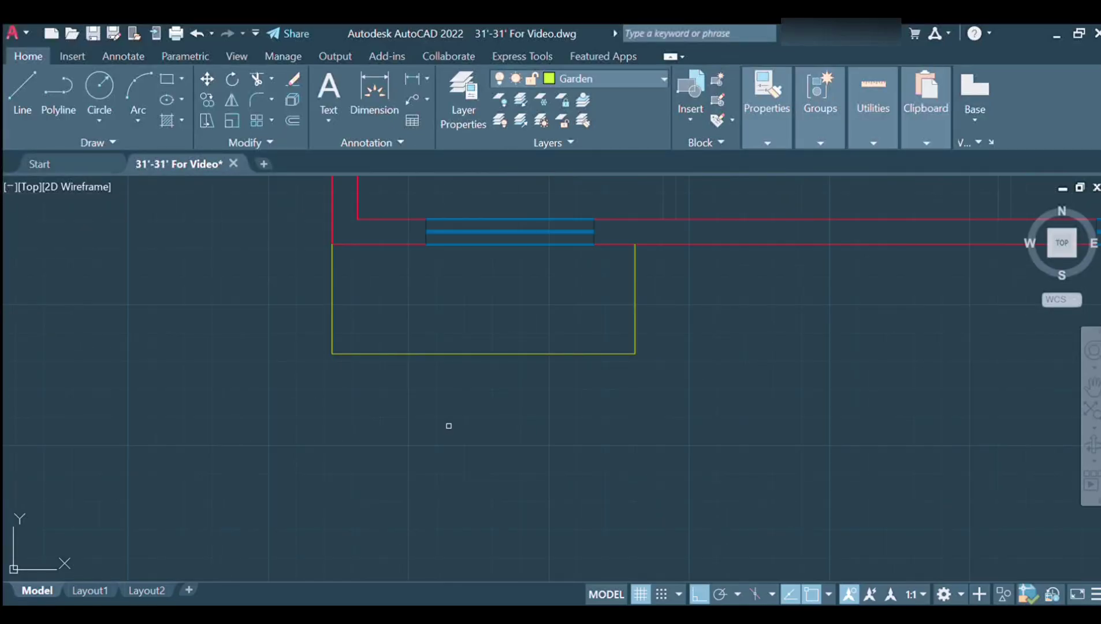
pyautogui.scroll(-4, 450, 428)
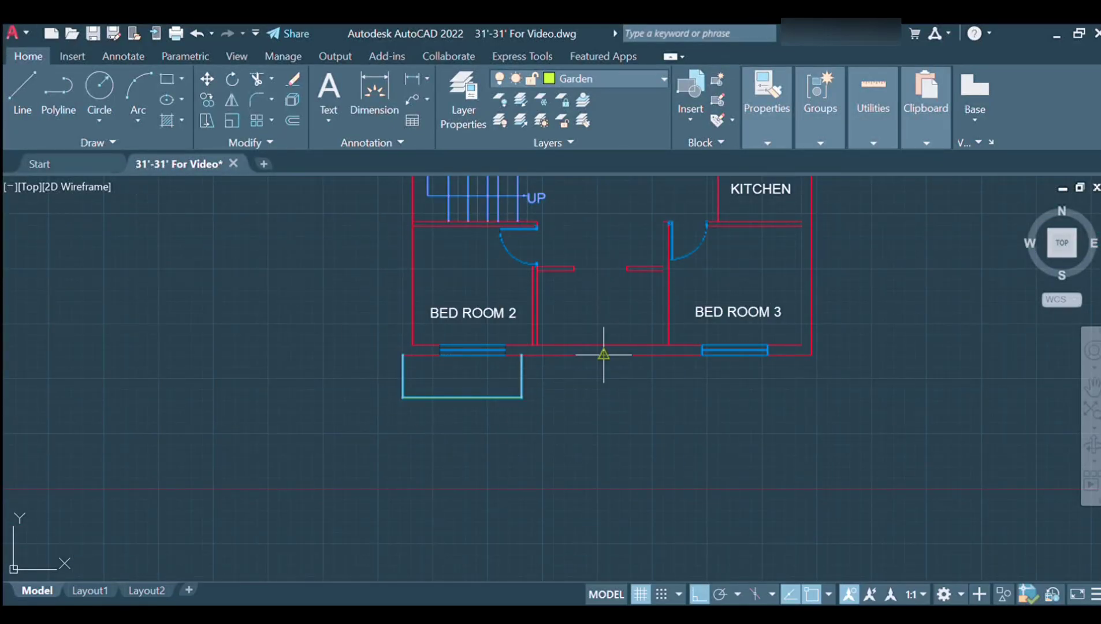
# Mirror the garden outline under Bed Room 3, keeping the original.
pyautogui.click(604, 386)
pyautogui.press('Return')
pyautogui.scroll(3, 789, 289)
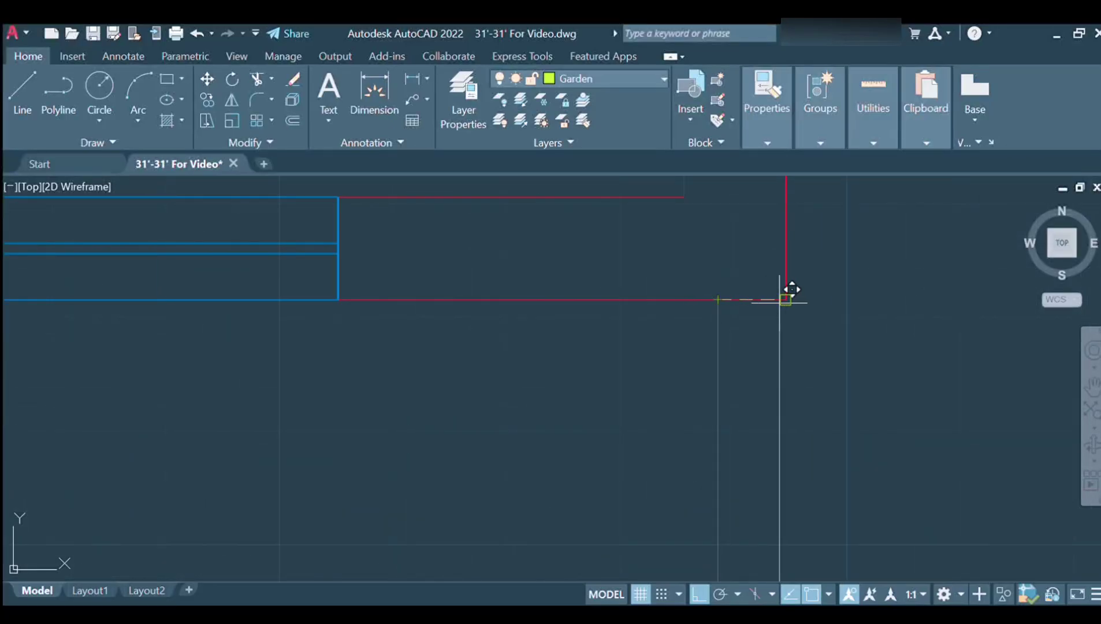
pyautogui.scroll(-3, 773, 321)
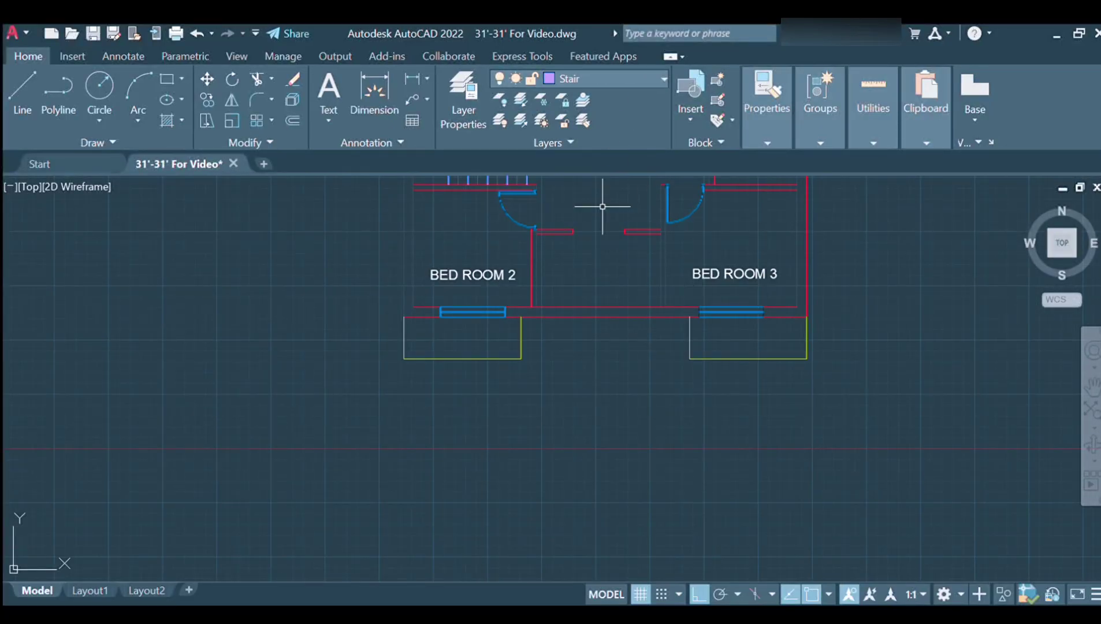
pyautogui.scroll(4, 590, 316)
pyautogui.scroll(-2, 598, 315)
pyautogui.scroll(2, 598, 314)
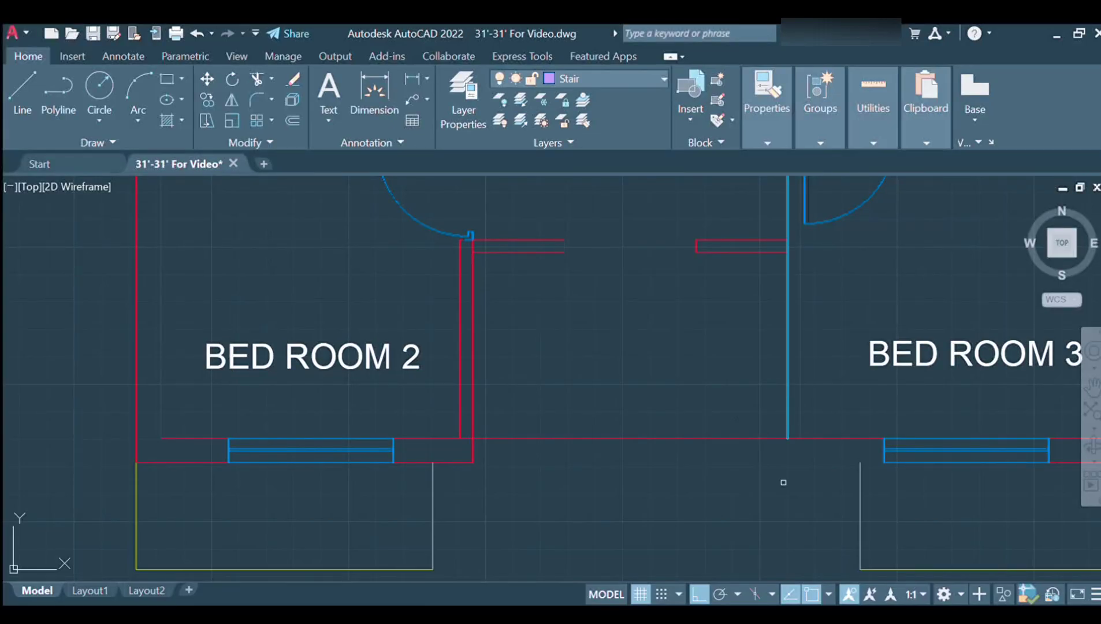
# Draw evenly spaced entry step lines between the two garden outlines.
pyautogui.click(643, 440)
pyautogui.scroll(2, 433, 443)
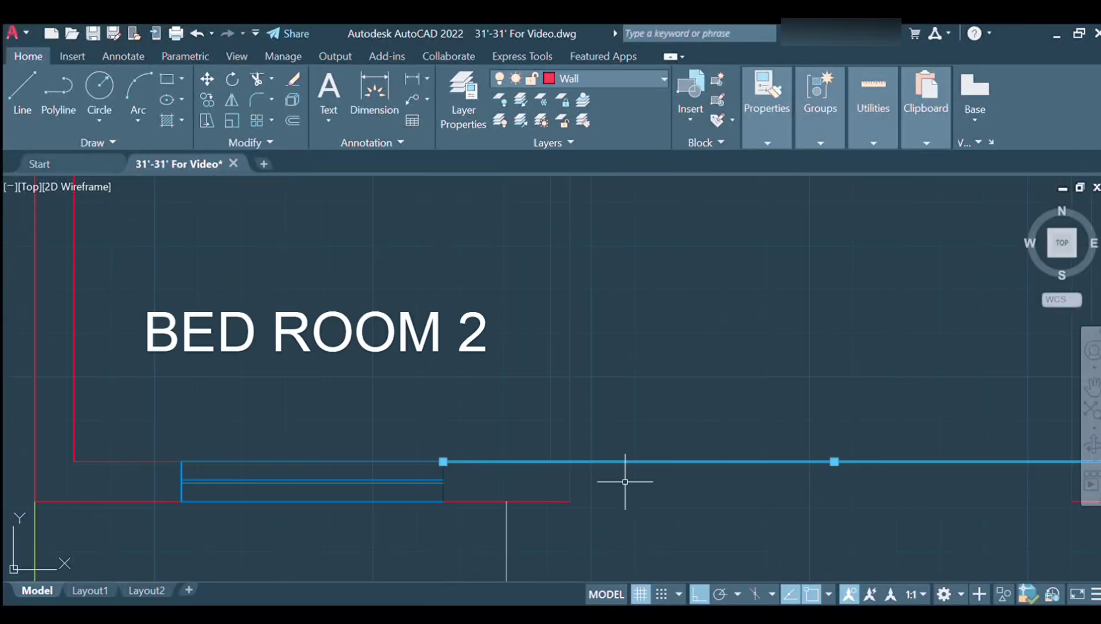
pyautogui.scroll(-2, 626, 481)
pyautogui.press('Escape')
pyautogui.scroll(-2, 634, 503)
pyautogui.scroll(-3, 248, 364)
pyautogui.scroll(8, 382, 405)
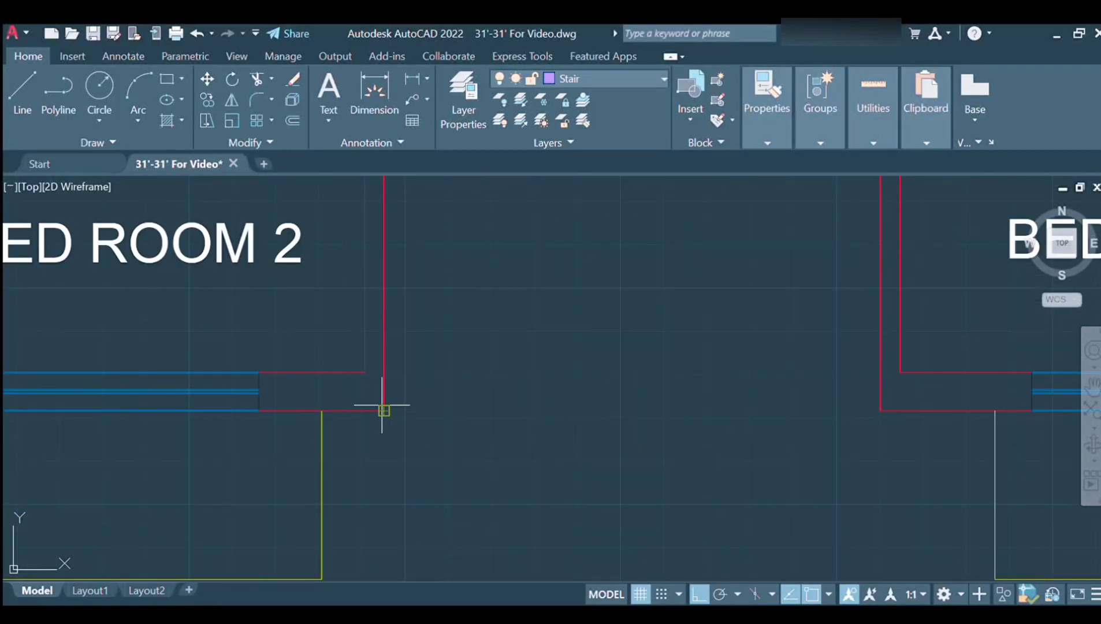
pyautogui.click(321, 411)
pyautogui.click(705, 462)
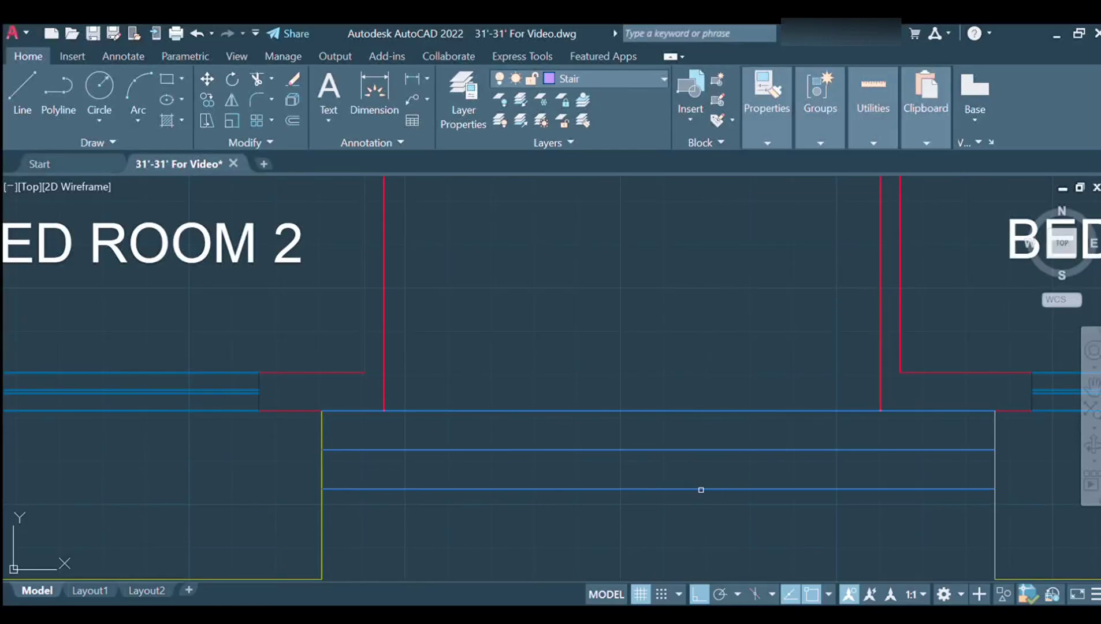
pyautogui.click(700, 489)
pyautogui.scroll(-3, 688, 452)
pyautogui.click(890, 332)
pyautogui.press('Return')
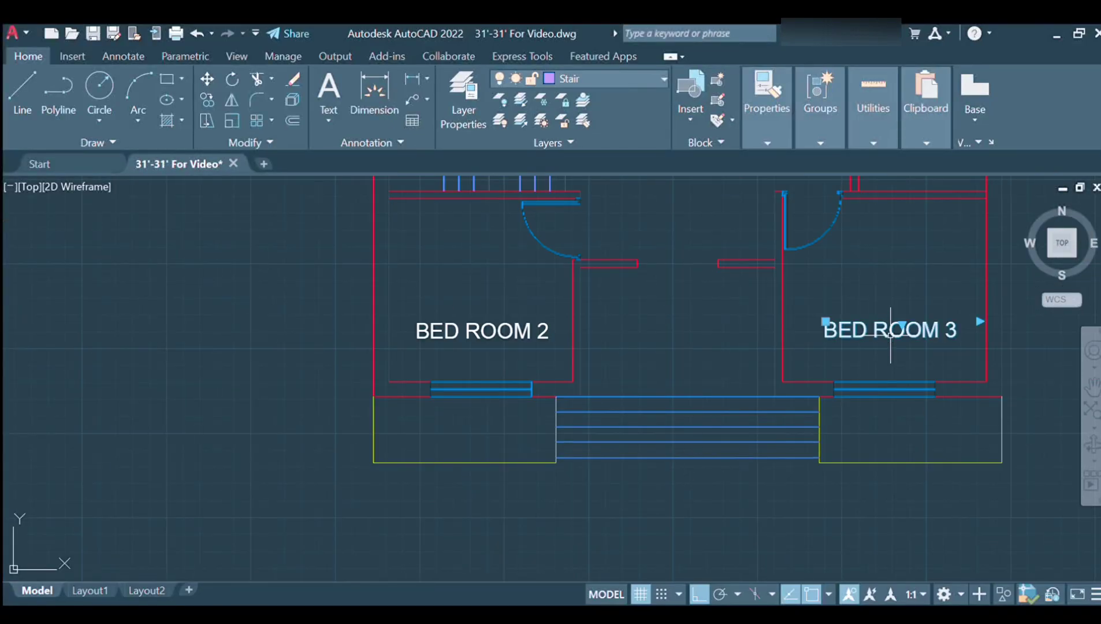
# Place a copied label in the hallway between the bedrooms and edit it to BARAMDA.
pyautogui.click(700, 369)
pyautogui.press('Escape')
pyautogui.doubleClick(751, 335)
pyautogui.write('B')
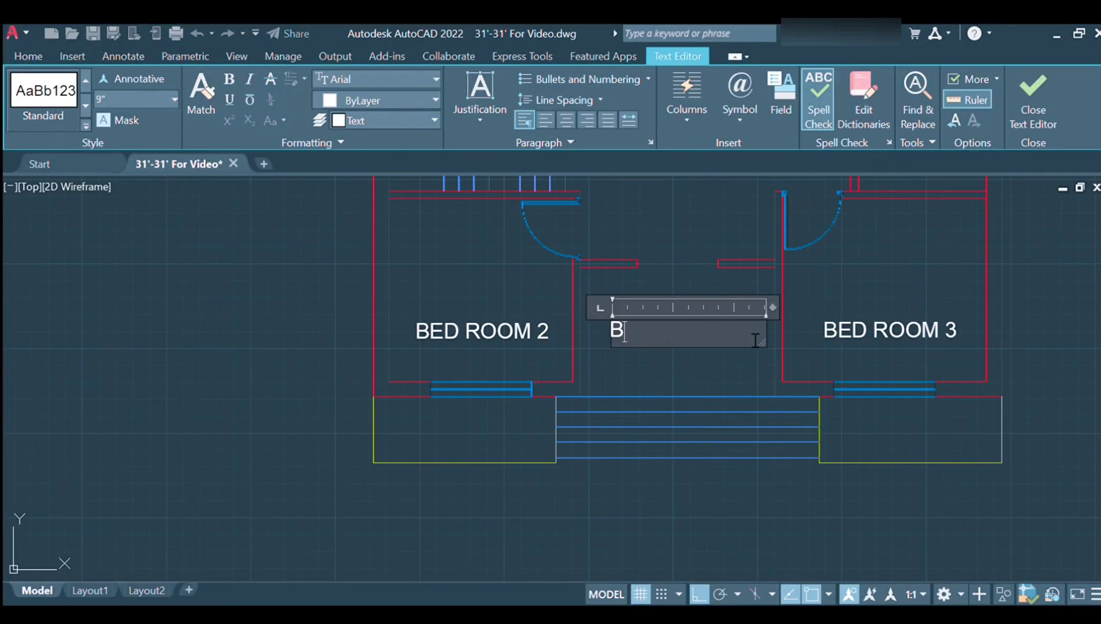
pyautogui.write('ARAMD')
pyautogui.click(770, 319)
# Copy the BARAMDA label into both the left and right garden boxes.
pyautogui.scroll(-4, 634, 322)
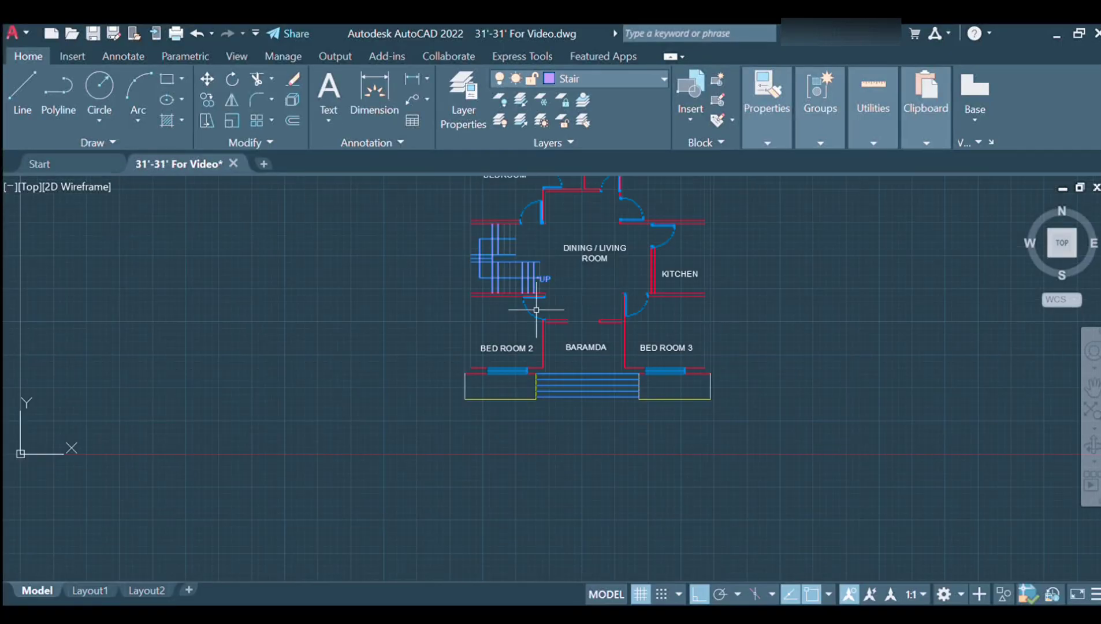
pyautogui.moveTo(607, 510); pyautogui.dragTo(600, 491, button='middle')
pyautogui.scroll(3, 494, 440)
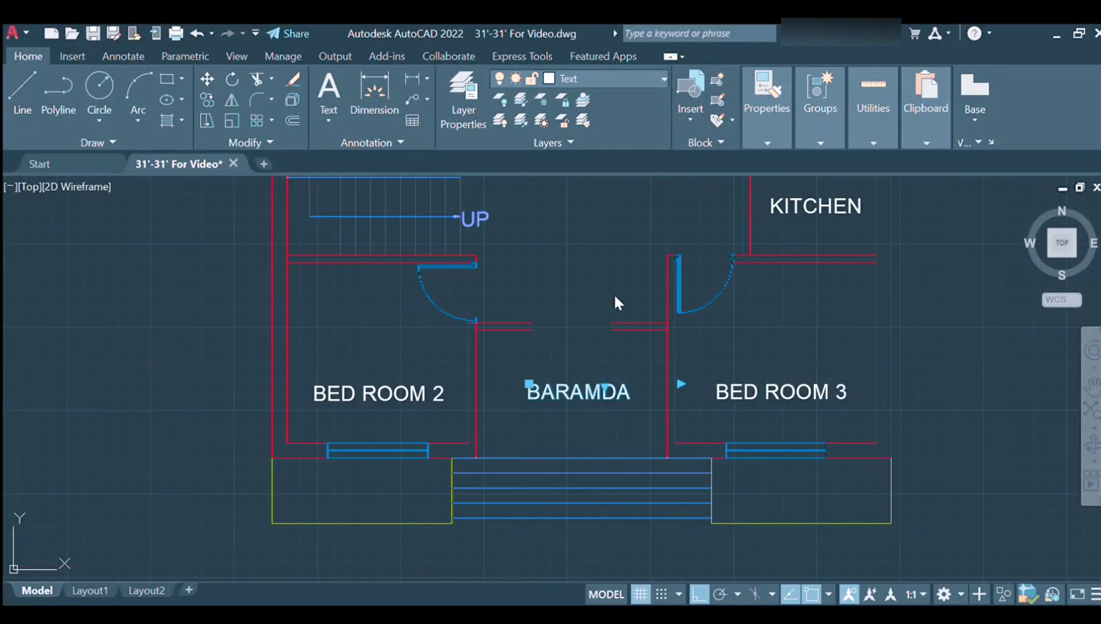
pyautogui.click(580, 392)
pyautogui.write('co')
pyautogui.press('Return')
pyautogui.click(583, 384)
pyautogui.click(368, 487)
pyautogui.click(776, 489)
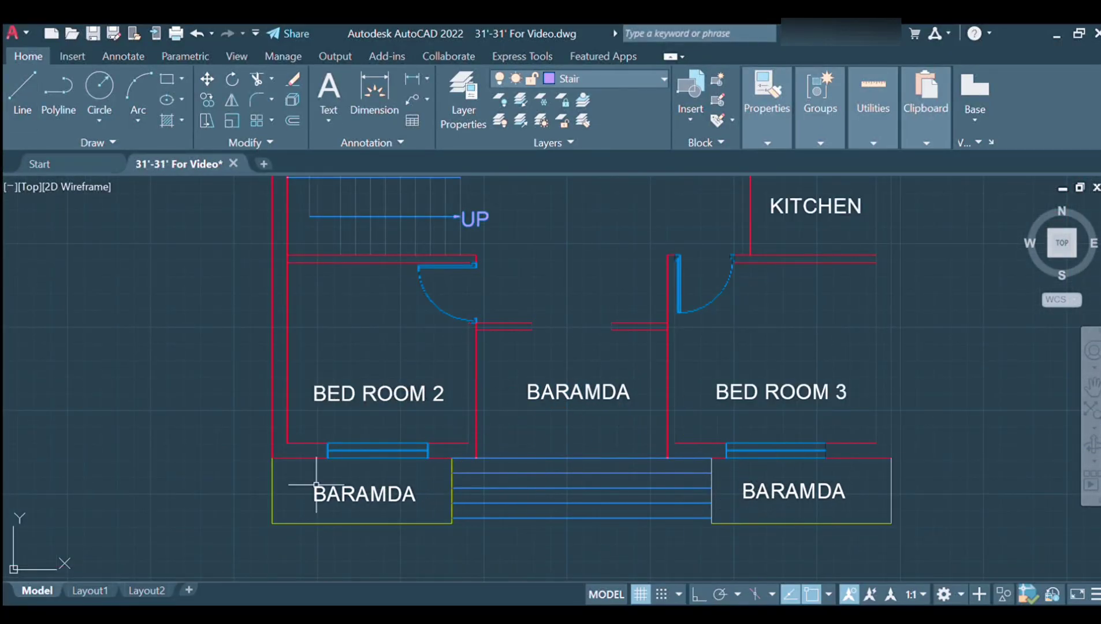
# Change the copied garden-box label text to GARDEN.
pyautogui.doubleClick(364, 495)
pyautogui.press('BackSpace')
pyautogui.press('BackSpace')
pyautogui.press('BackSpace')
pyautogui.write('GARDEN')
pyautogui.click(161, 430)
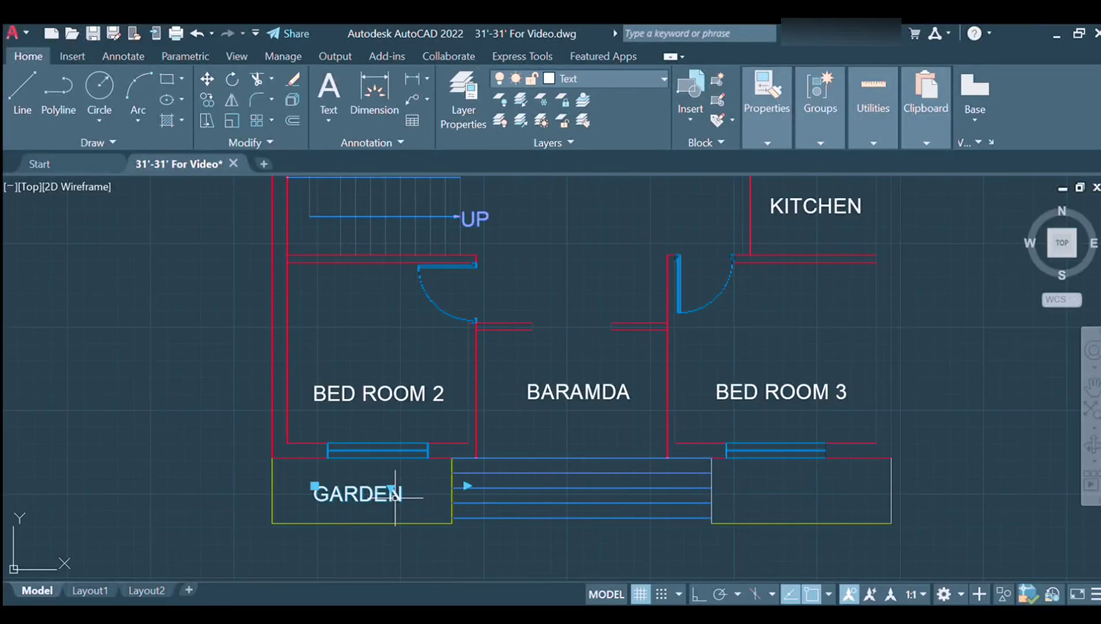
pyautogui.scroll(-5, 597, 464)
pyautogui.scroll(2, 612, 341)
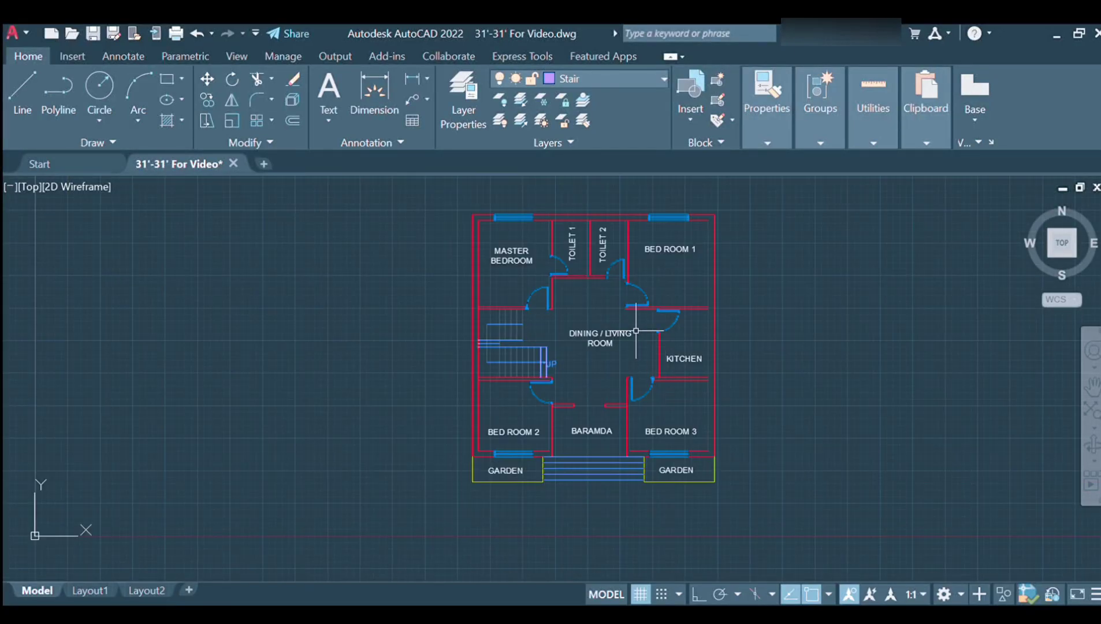
pyautogui.scroll(8, 579, 207)
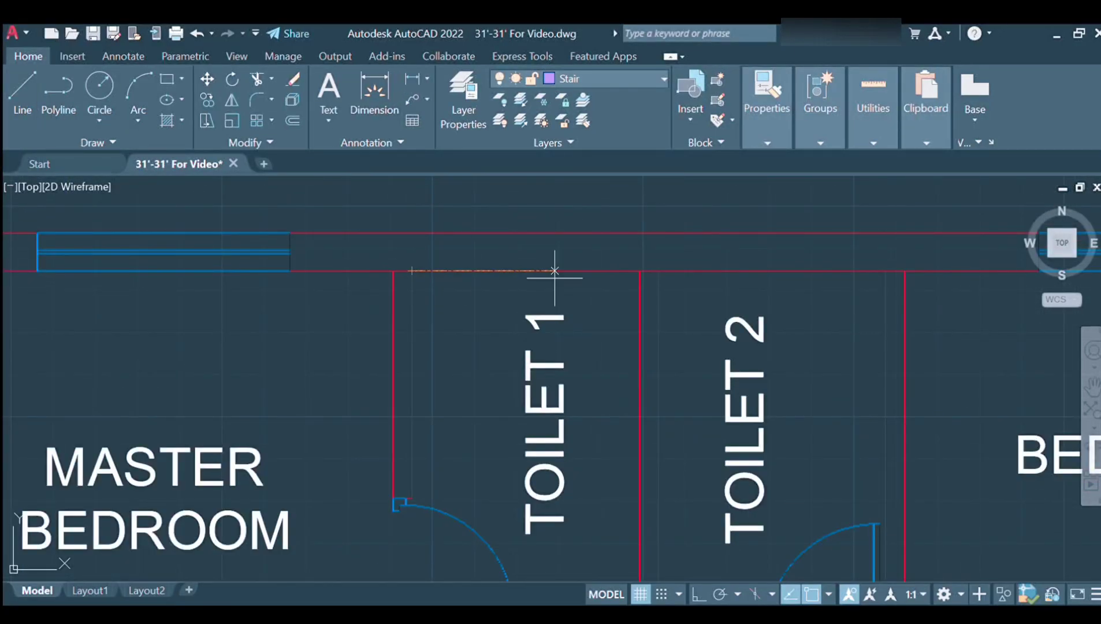
# Mark the window jamb edges on the top wall above Toilet 1 and Toilet 2.
pyautogui.click(640, 270)
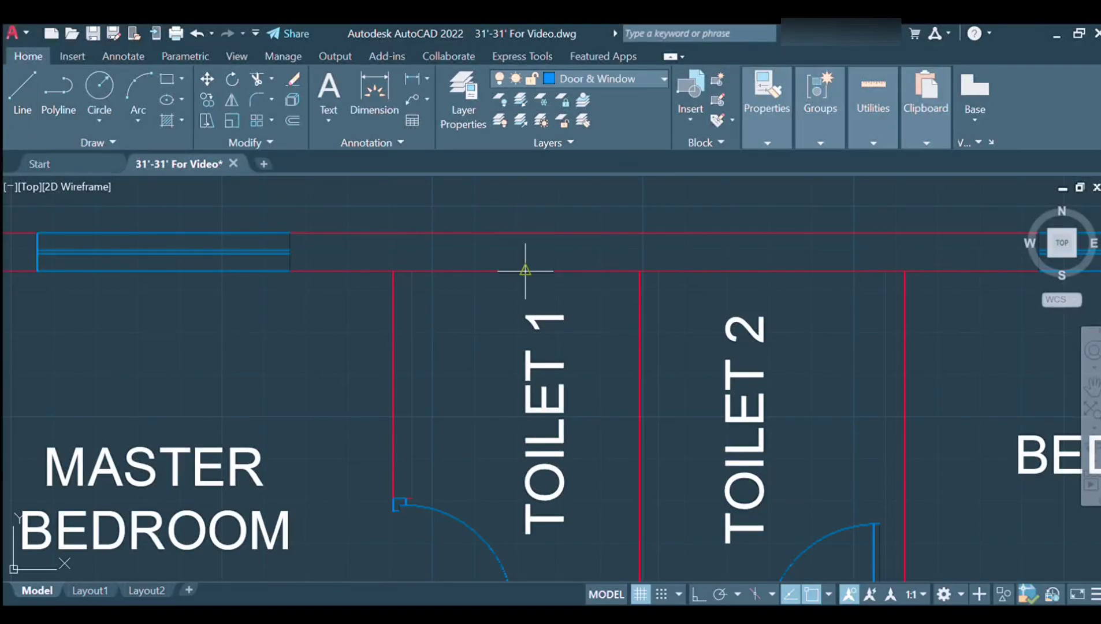
pyautogui.click(531, 249)
pyautogui.click(772, 271)
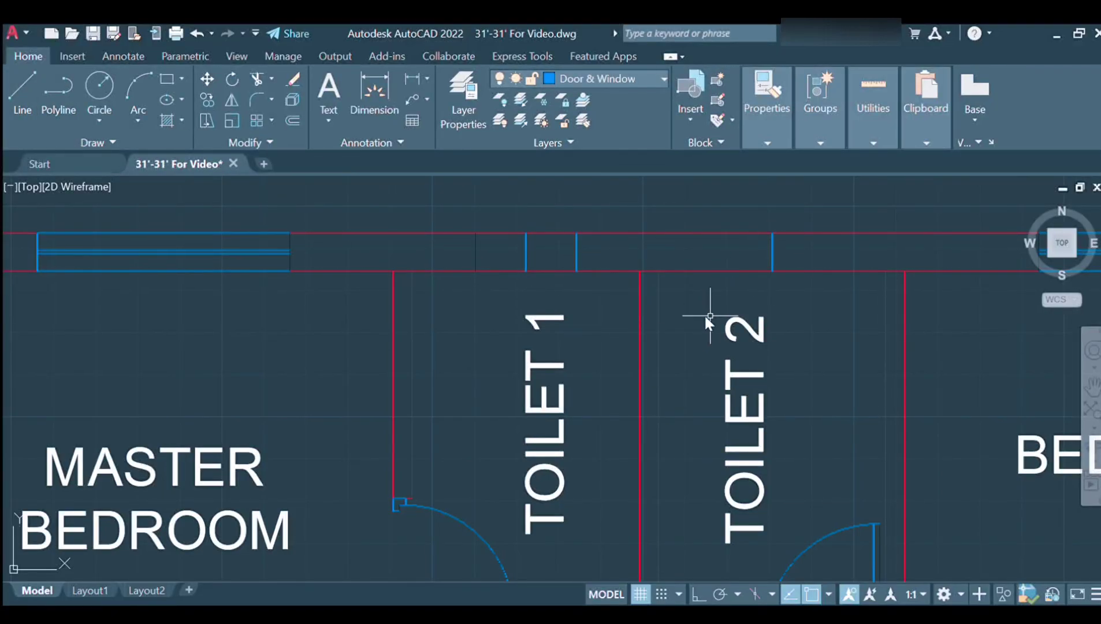
pyautogui.click(788, 248)
pyautogui.scroll(2, 578, 225)
pyautogui.scroll(-1, 508, 213)
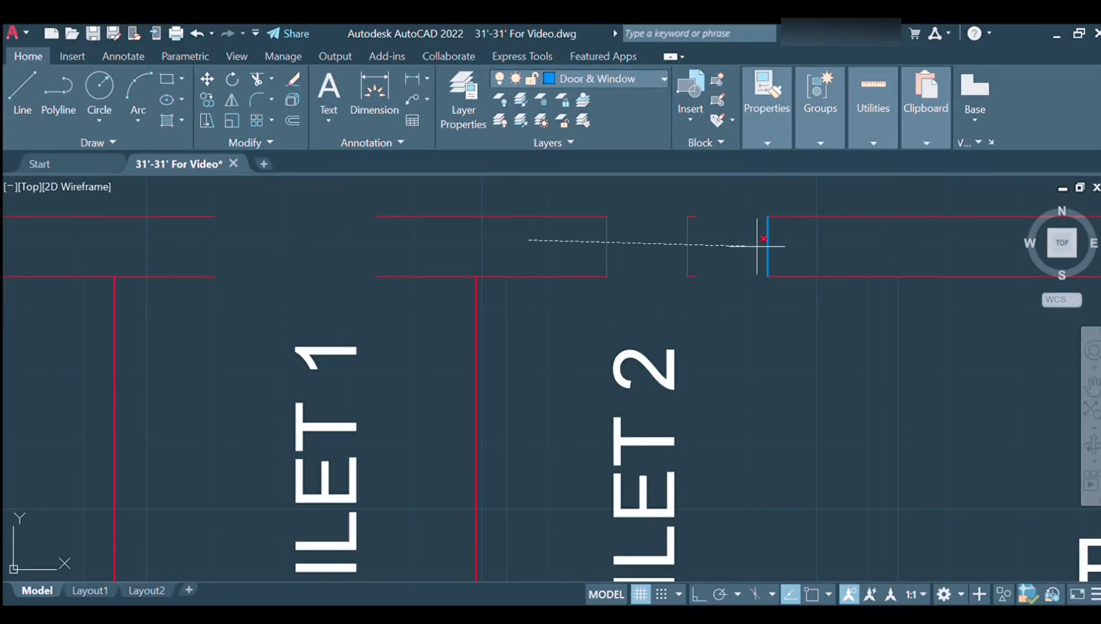
pyautogui.scroll(-2, 706, 290)
pyautogui.moveTo(936, 301); pyautogui.dragTo(578, 282, button='middle')
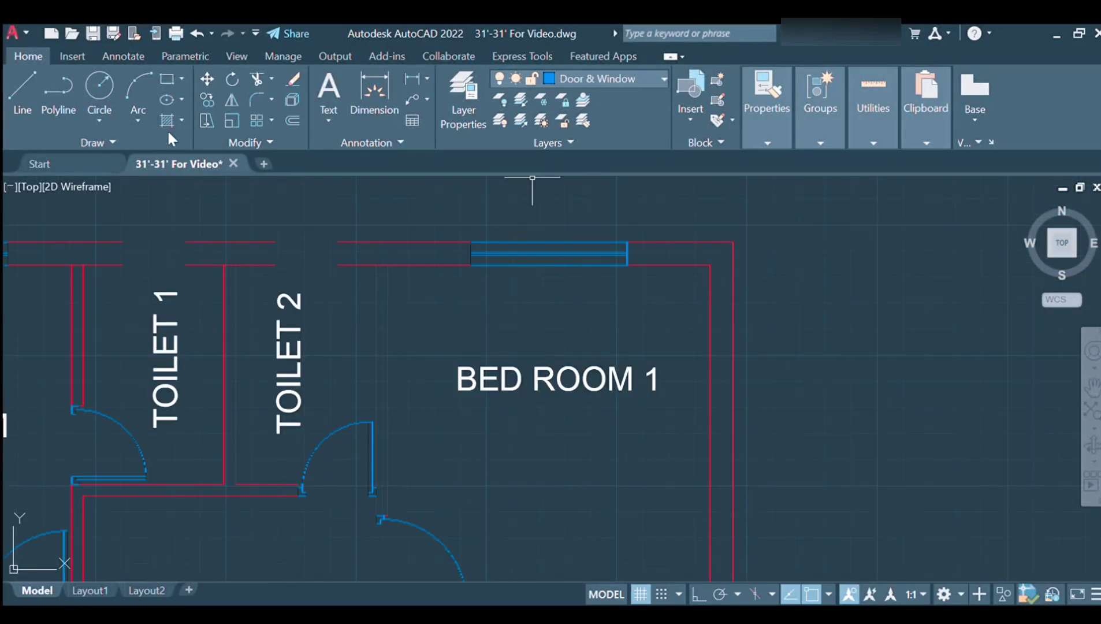
pyautogui.scroll(-2, 349, 310)
pyautogui.click(828, 283)
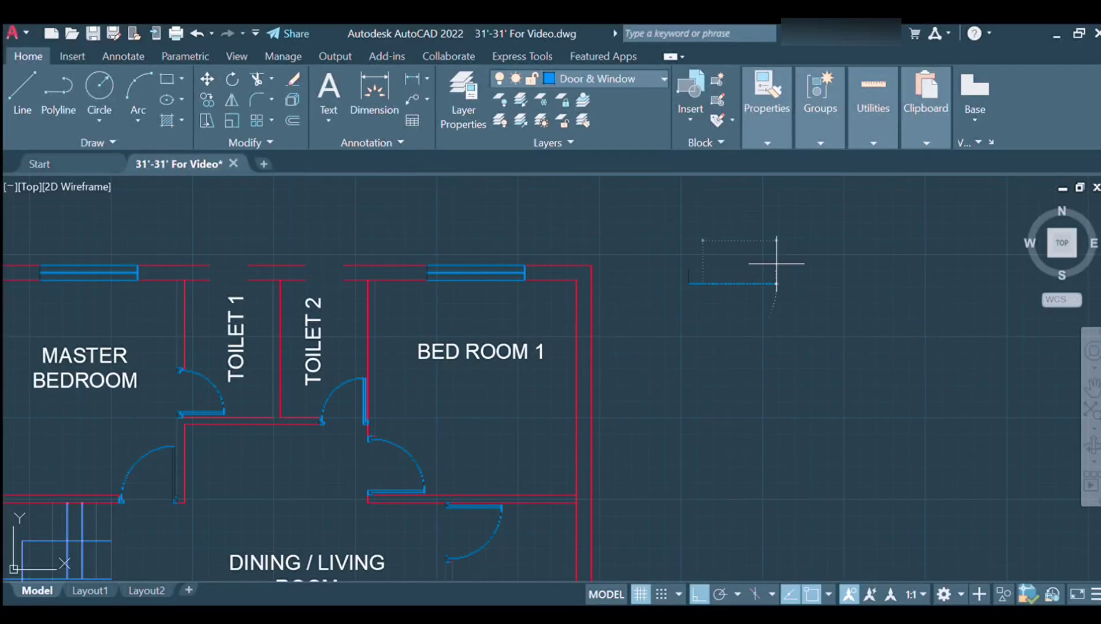
# Finish the small window rectangle and turn on Ortho.
pyautogui.scroll(5, 776, 264)
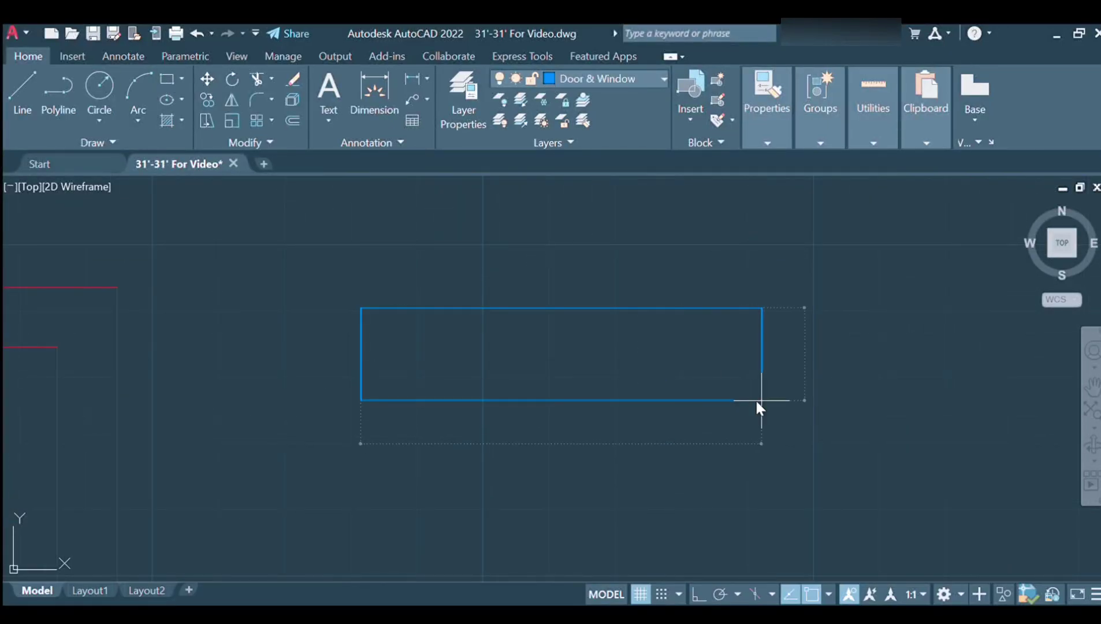
pyautogui.click(762, 400)
pyautogui.press('F8')
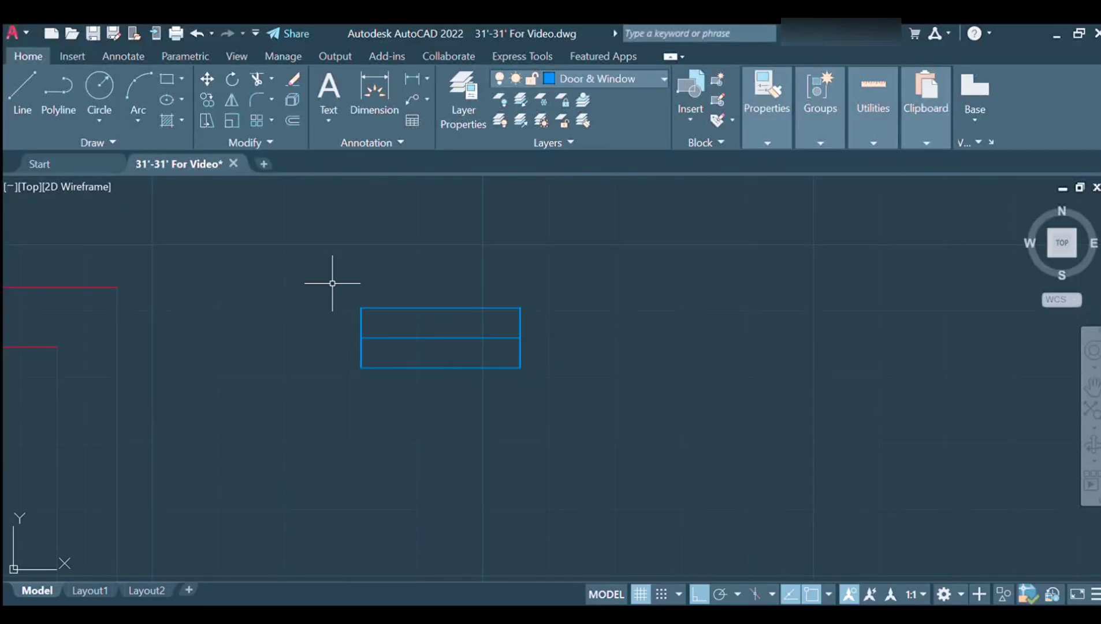
pyautogui.scroll(-4, 531, 324)
pyautogui.scroll(5, 531, 336)
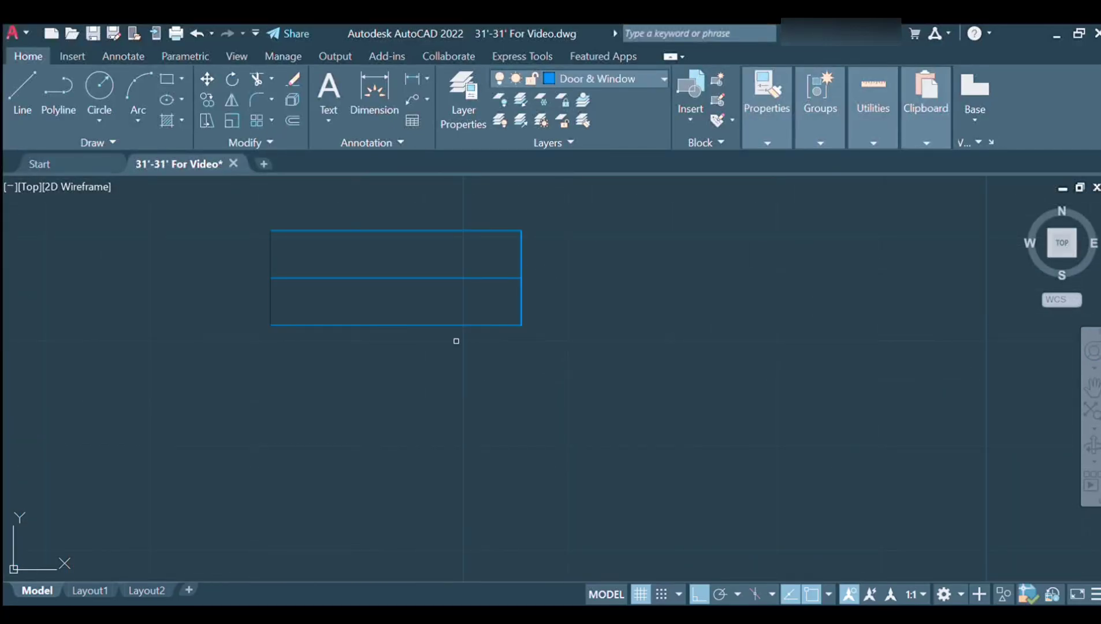
pyautogui.scroll(-2, 599, 278)
# Select the new window and fit it into the Toilet 1 and Toilet 2 wall openings.
pyautogui.click(327, 216)
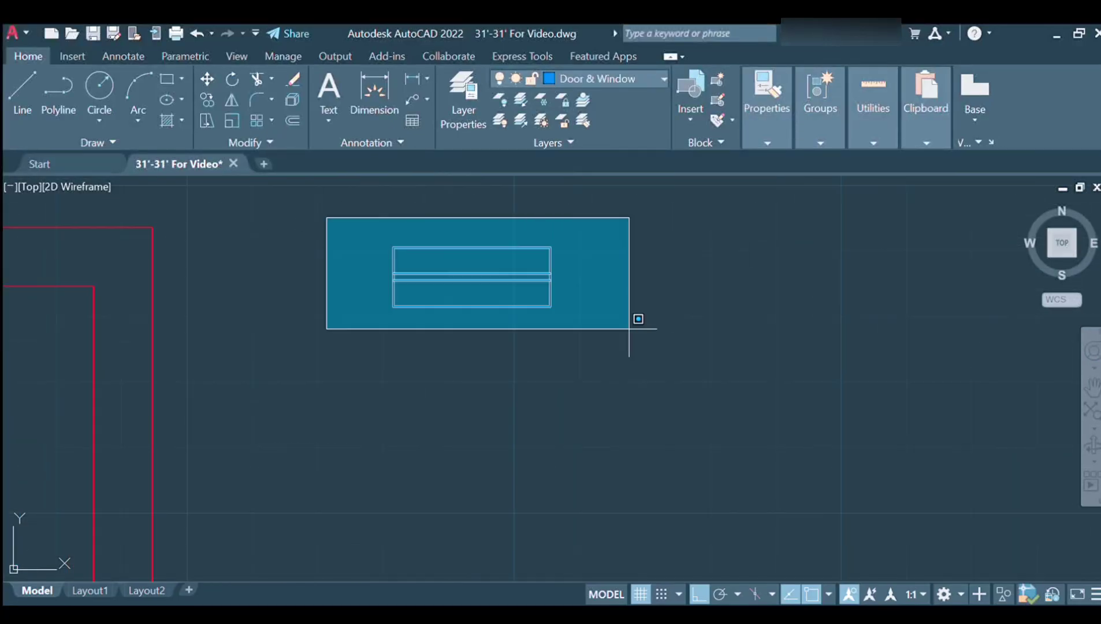
pyautogui.click(634, 314)
pyautogui.scroll(3, 523, 307)
pyautogui.scroll(-3, 646, 364)
pyautogui.scroll(-2, 791, 356)
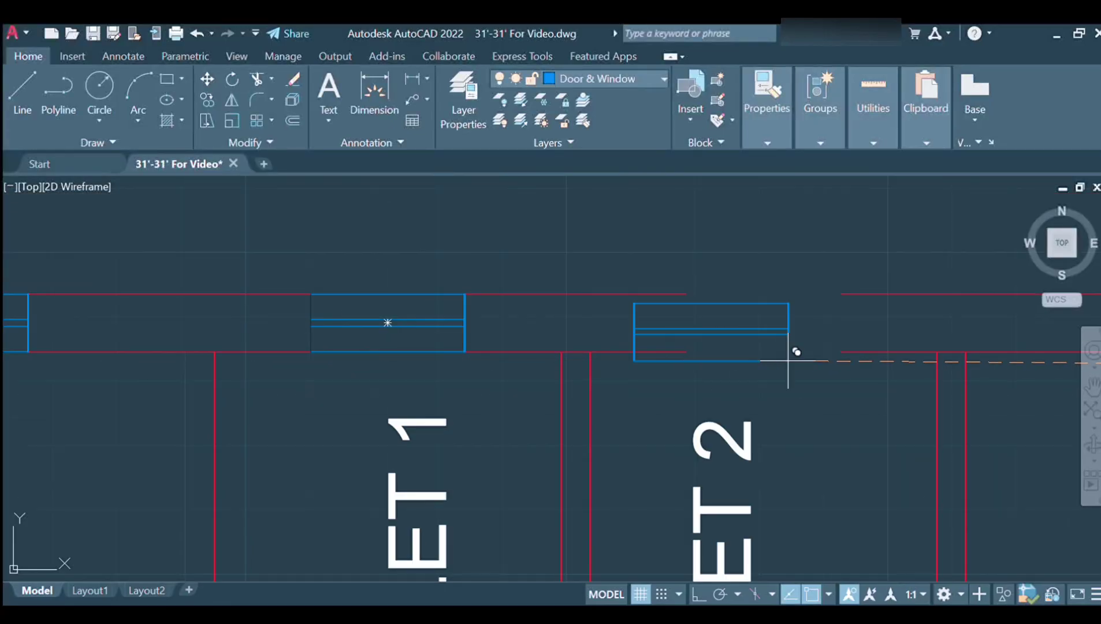
pyautogui.scroll(5, 764, 383)
pyautogui.scroll(-4, 764, 382)
pyautogui.scroll(-2, 727, 295)
pyautogui.scroll(5, 642, 376)
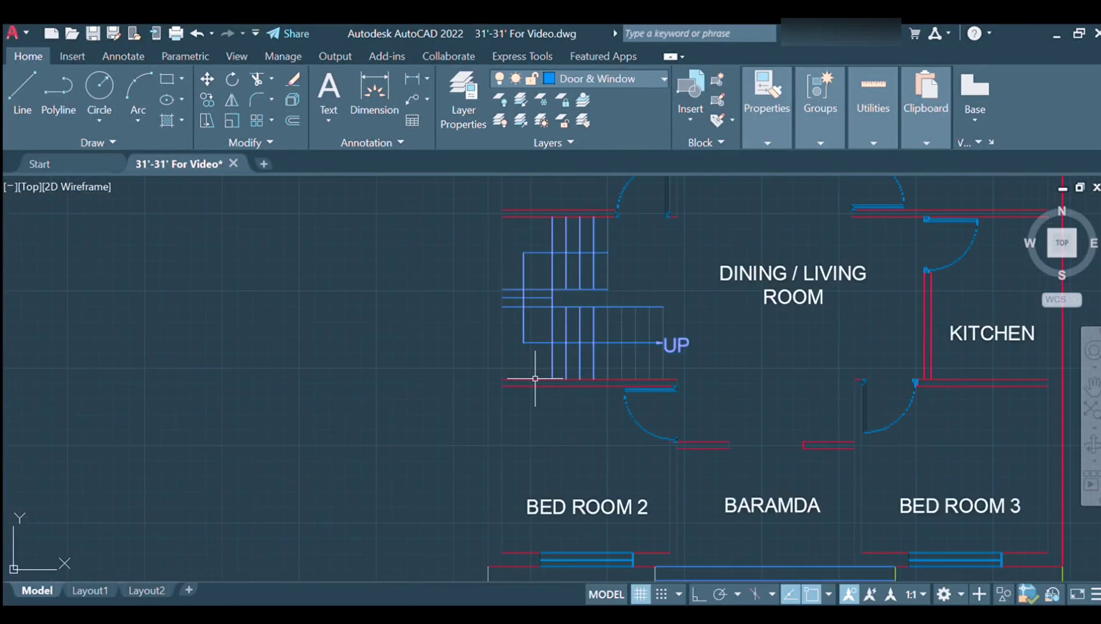
pyautogui.scroll(3, 536, 374)
pyautogui.scroll(-5, 414, 337)
pyautogui.scroll(4, 578, 323)
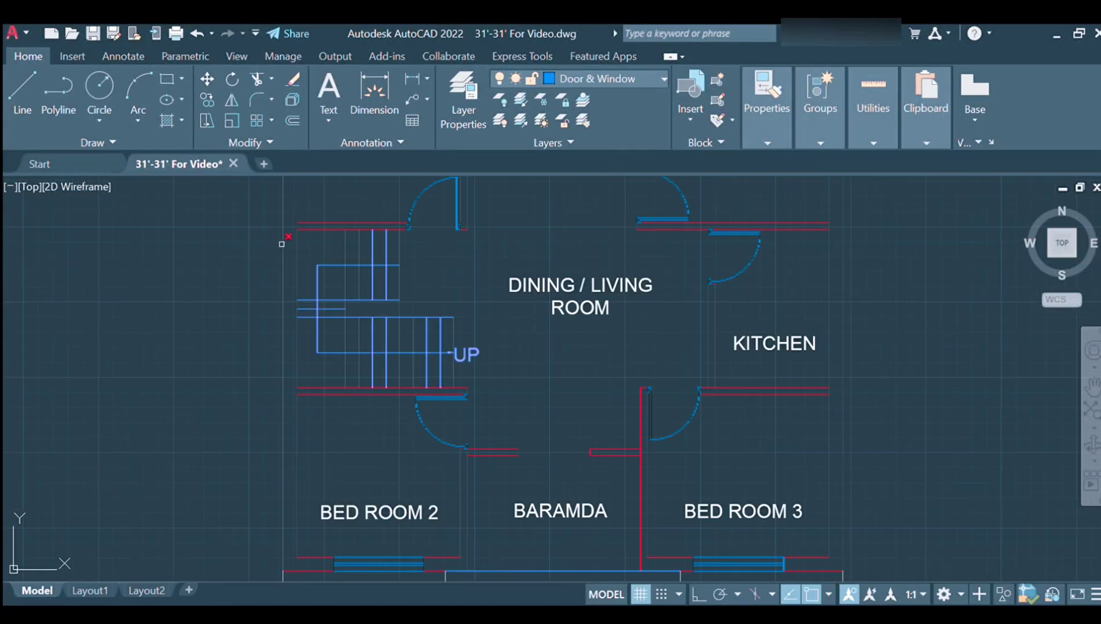
pyautogui.scroll(3, 597, 314)
pyautogui.scroll(2, 598, 315)
pyautogui.scroll(-4, 632, 357)
pyautogui.scroll(3, 635, 324)
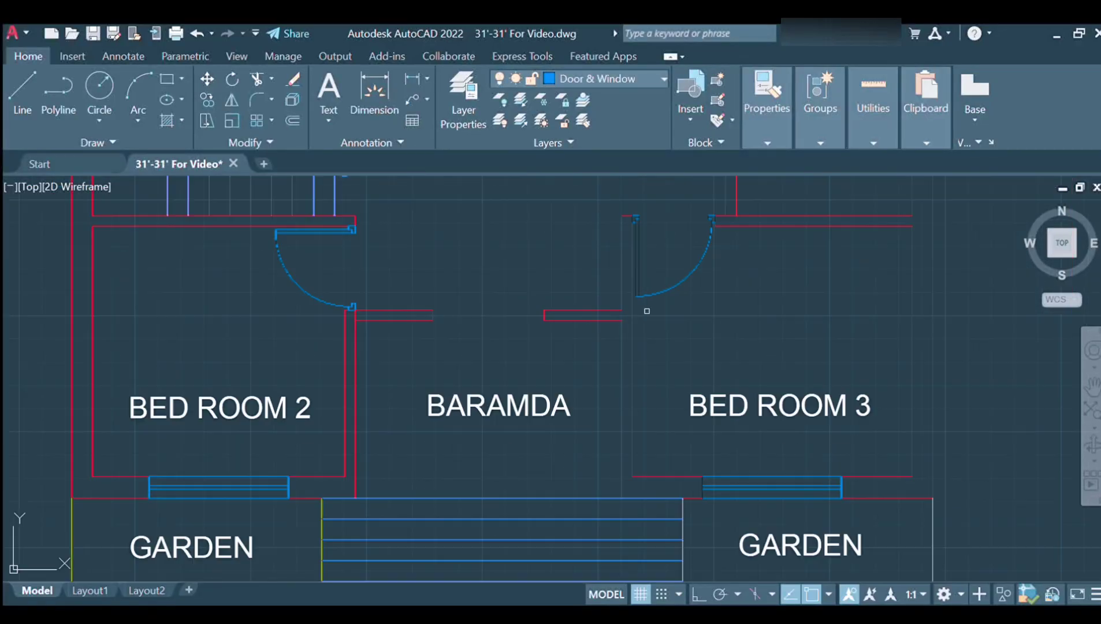
pyautogui.scroll(4, 646, 310)
pyautogui.scroll(-4, 636, 324)
pyautogui.scroll(5, 607, 222)
pyautogui.scroll(-1, 426, 233)
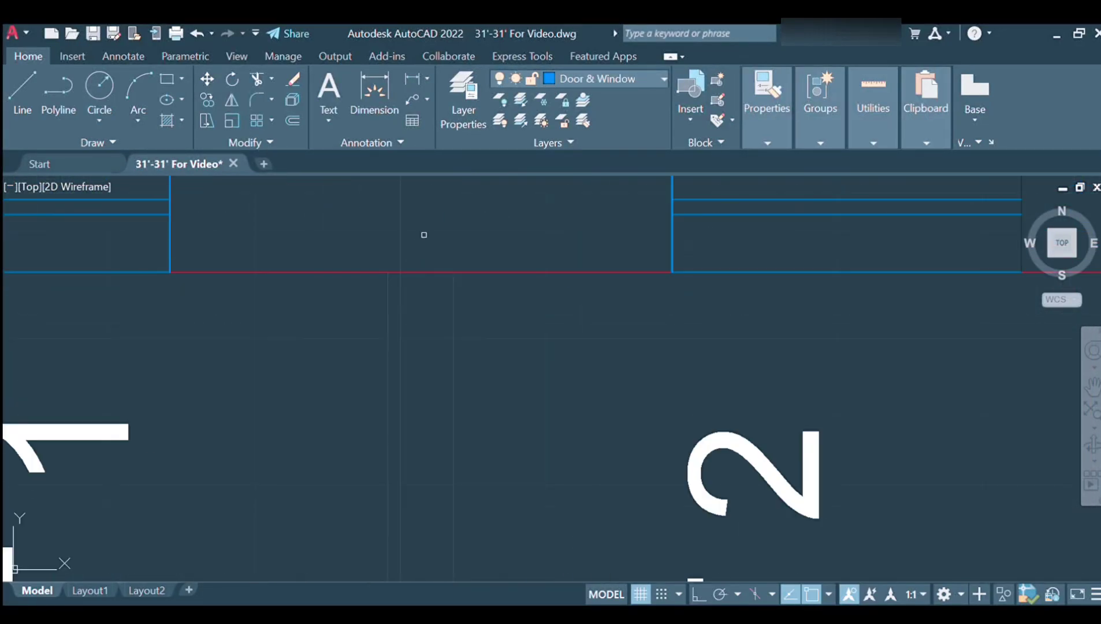
pyautogui.scroll(2, 311, 300)
pyautogui.scroll(-5, 311, 300)
pyautogui.click(235, 268)
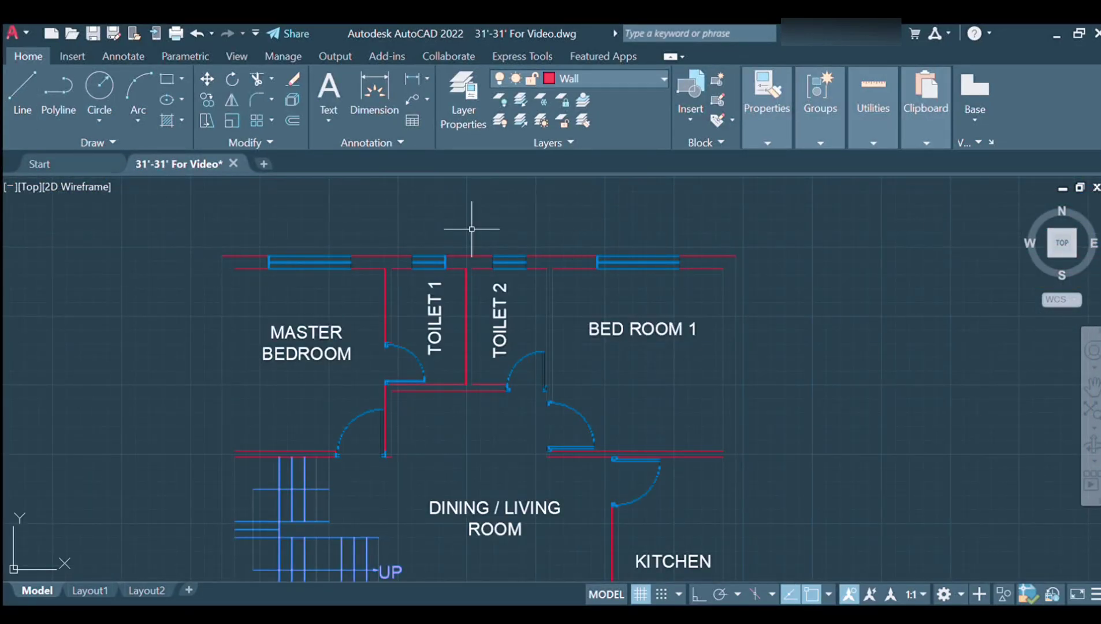
pyautogui.scroll(-4, 429, 208)
pyautogui.scroll(2, 464, 356)
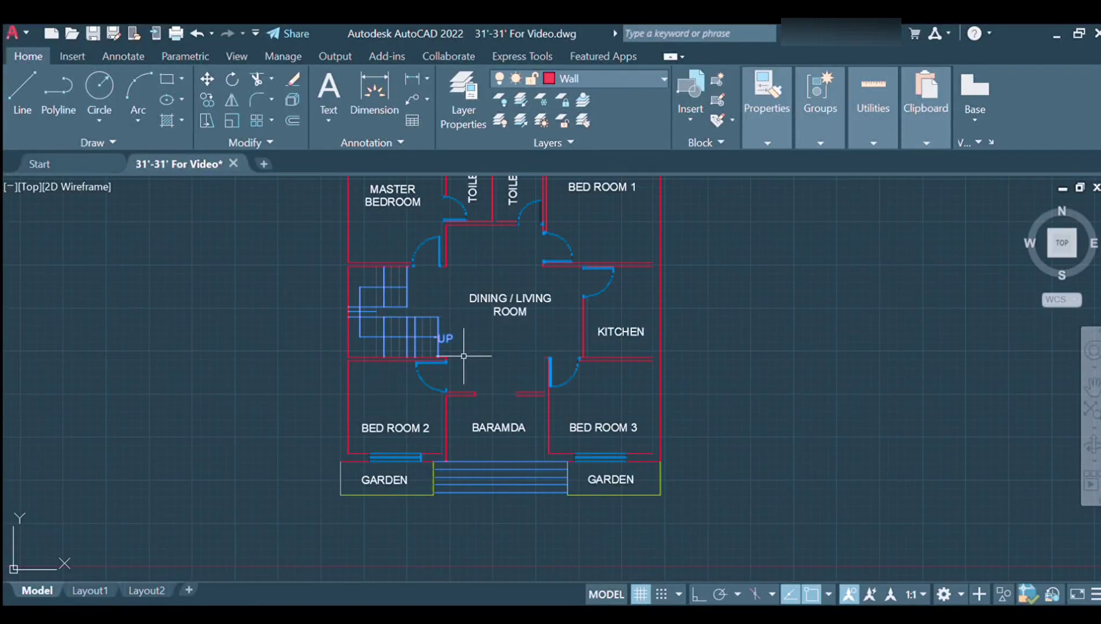
pyautogui.scroll(3, 329, 190)
pyautogui.scroll(-3, 330, 237)
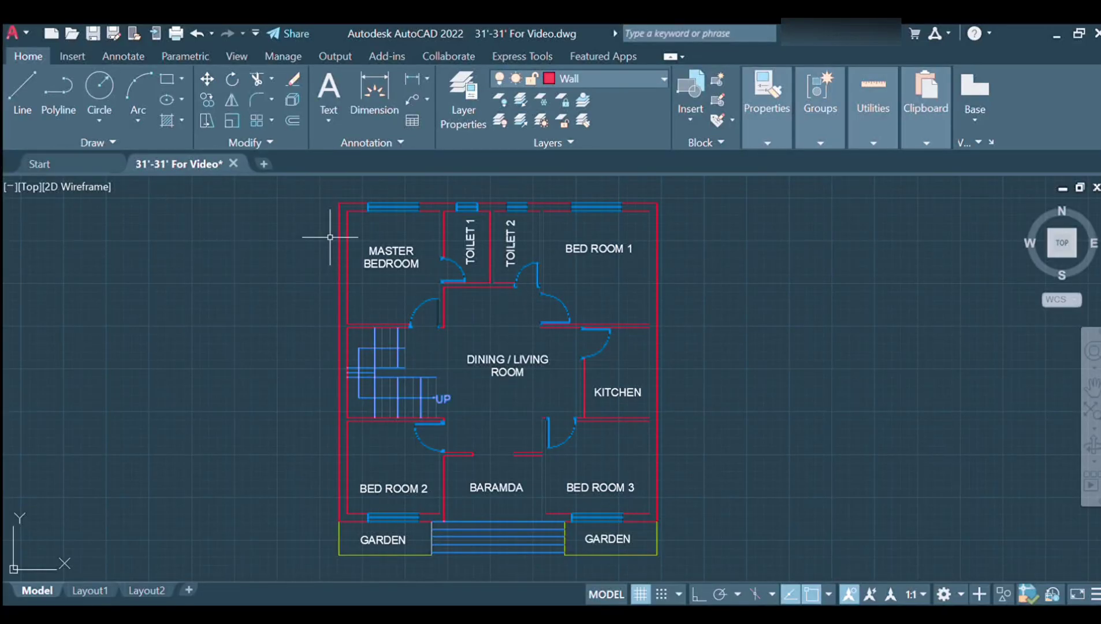
pyautogui.scroll(3, 394, 203)
# Measure the Master Bedroom window between its two ends.
pyautogui.scroll(5, 394, 203)
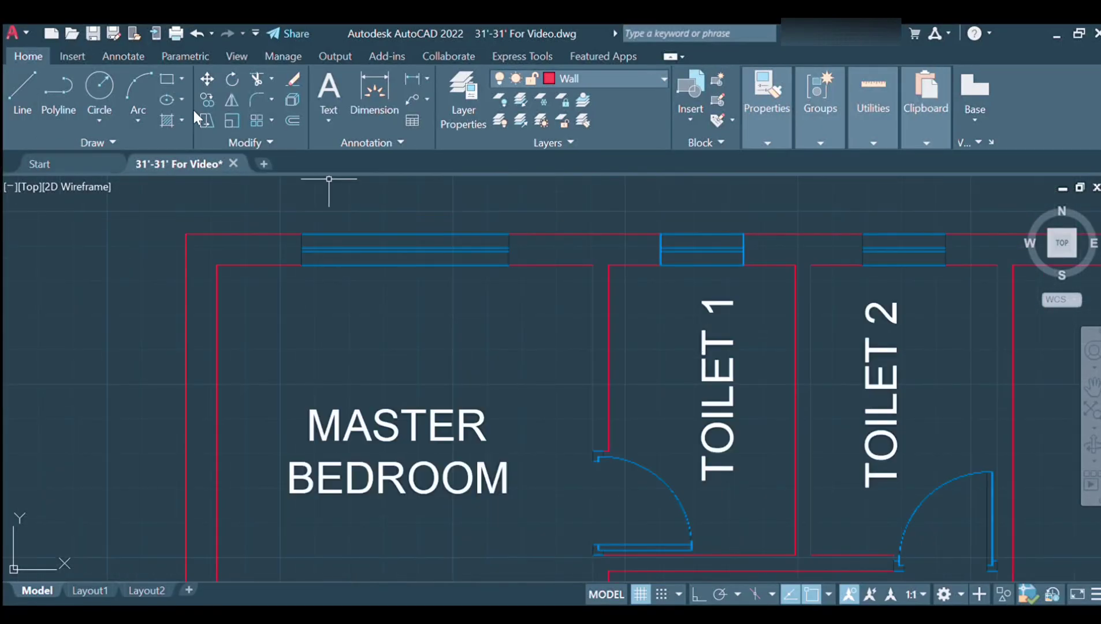
pyautogui.click(225, 250)
pyautogui.click(555, 250)
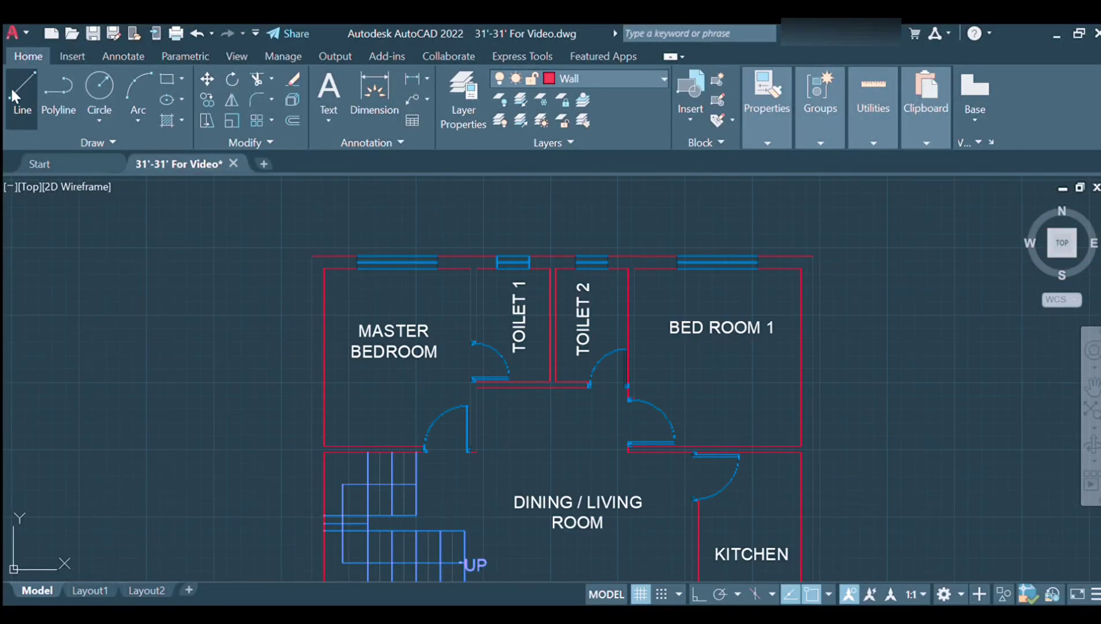
# Zoom around the plan and select the Master Bedroom's top window.
pyautogui.scroll(-2, 347, 294)
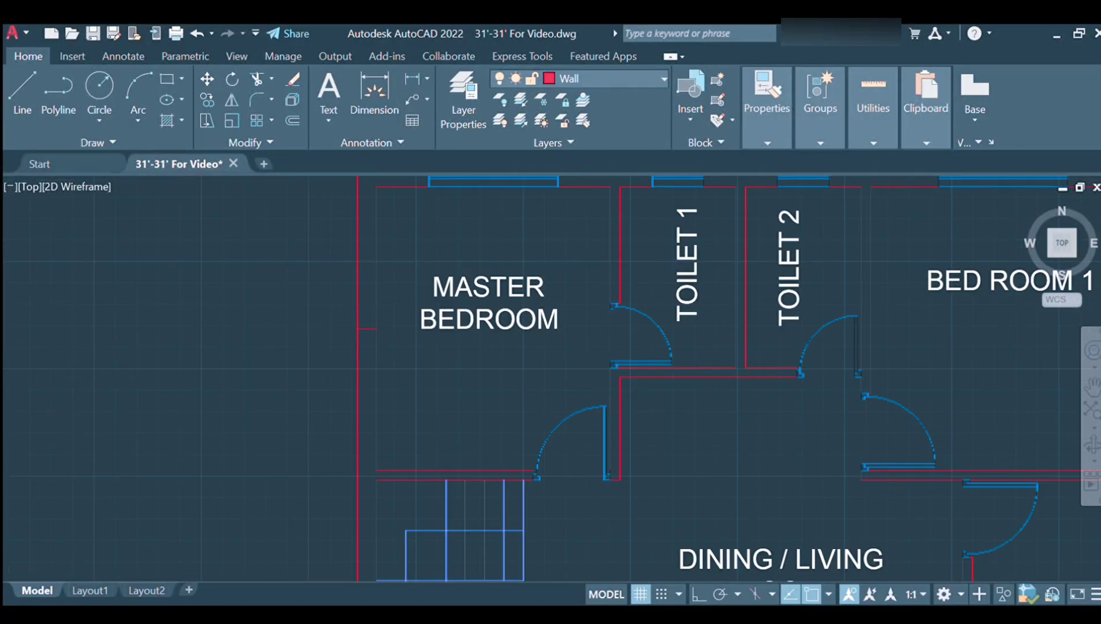
pyautogui.scroll(-3, 318, 372)
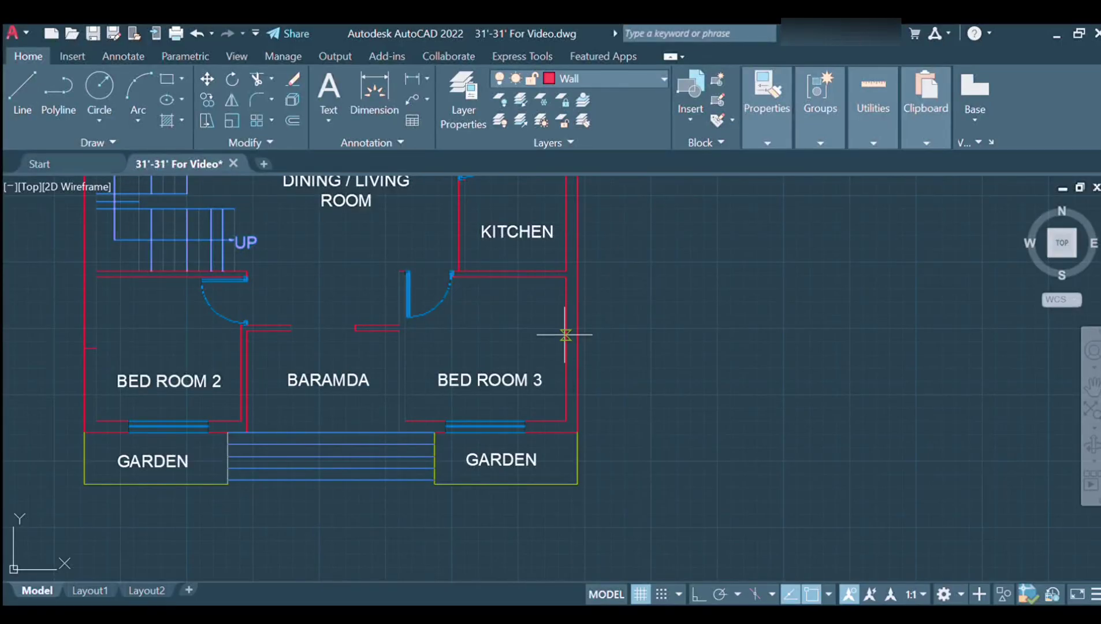
pyautogui.scroll(-5, 564, 300)
pyautogui.scroll(5, 538, 260)
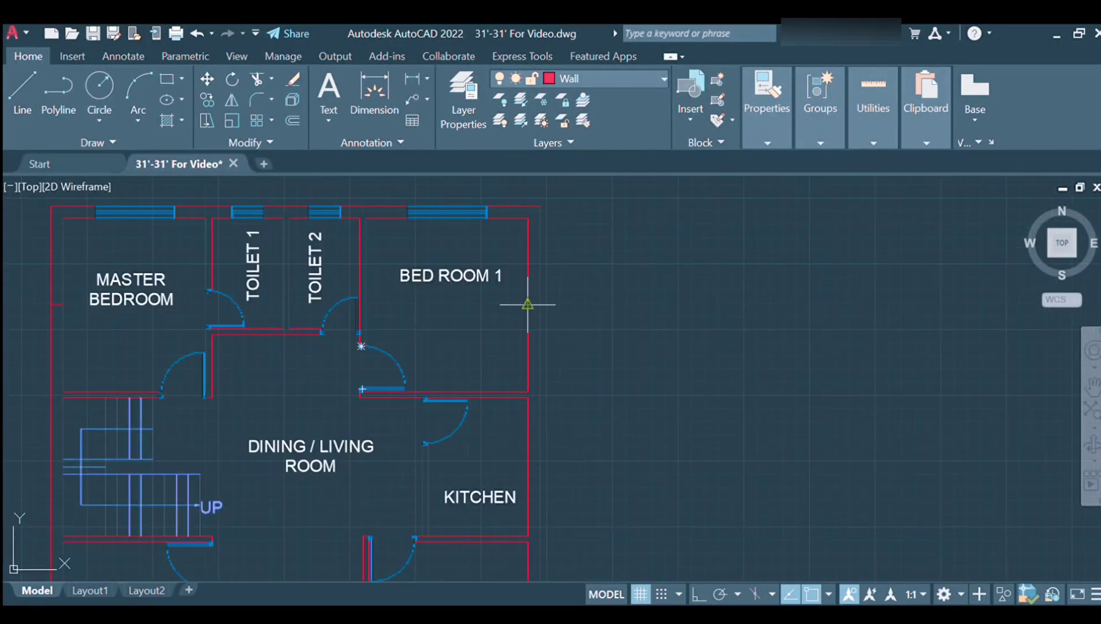
pyautogui.scroll(5, 590, 280)
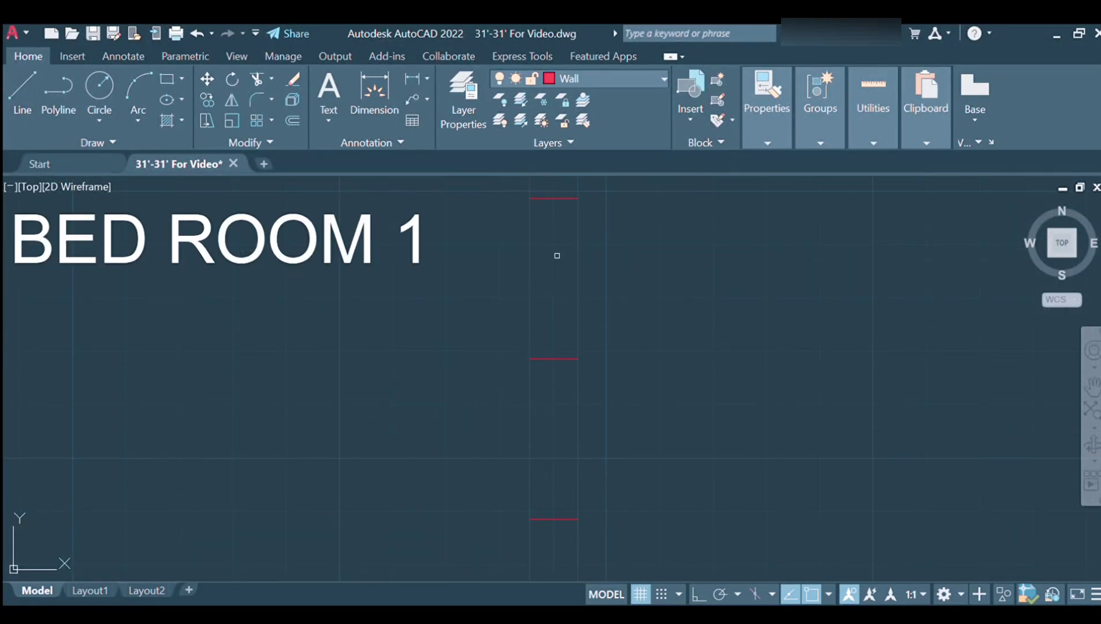
pyautogui.scroll(-2, 303, 307)
pyautogui.scroll(-2, 302, 307)
pyautogui.scroll(4, 377, 337)
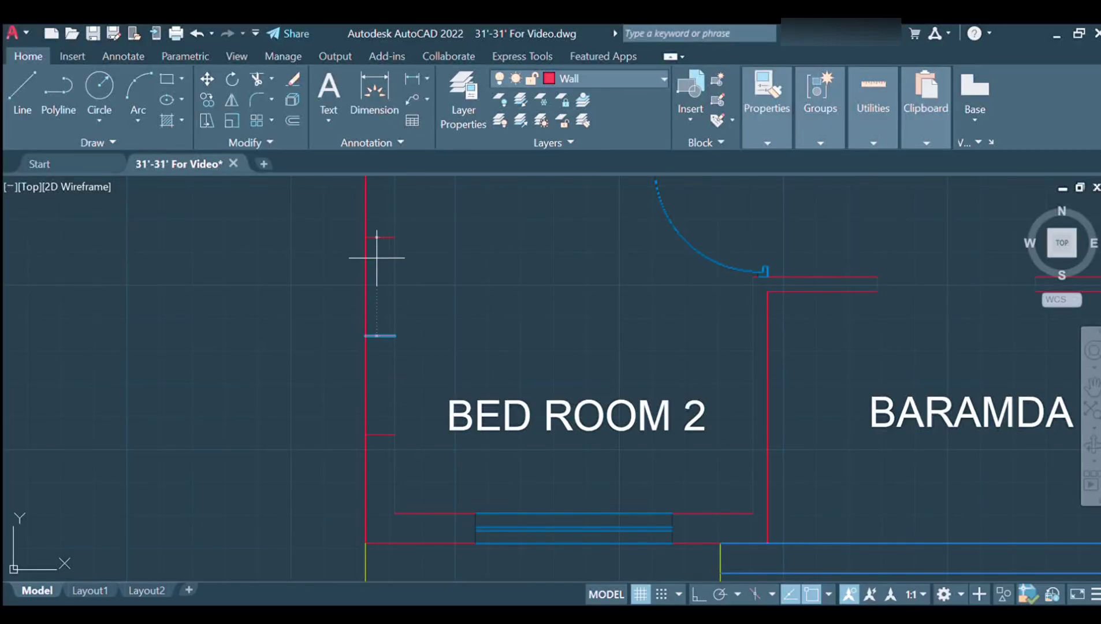
pyautogui.scroll(-3, 377, 258)
pyautogui.scroll(3, 521, 378)
pyautogui.scroll(-4, 516, 317)
pyautogui.scroll(4, 331, 278)
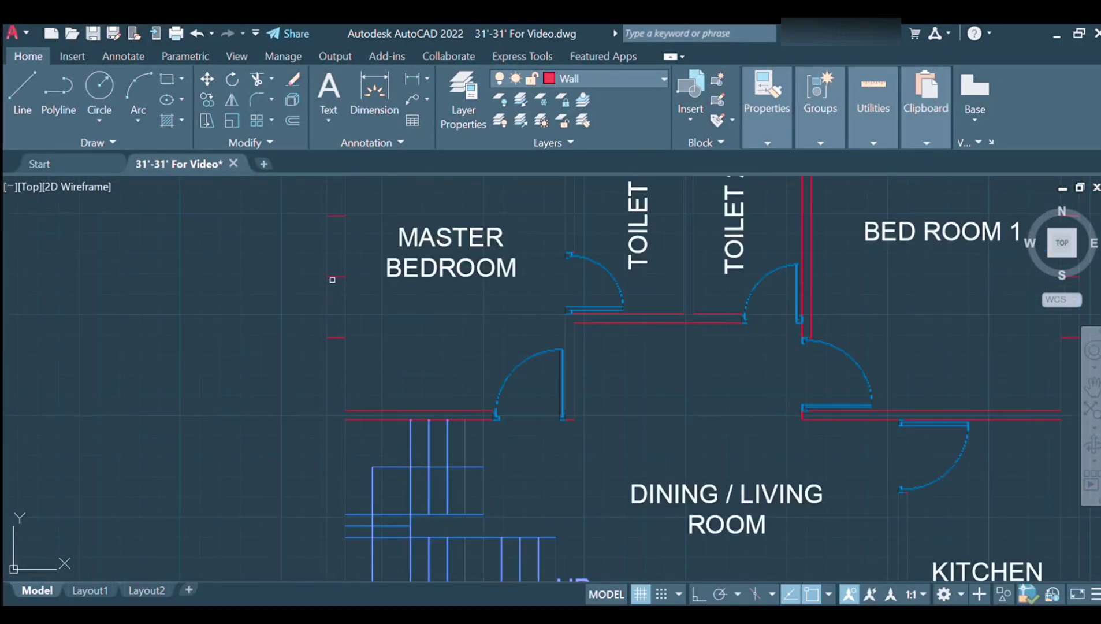
pyautogui.scroll(1, 258, 286)
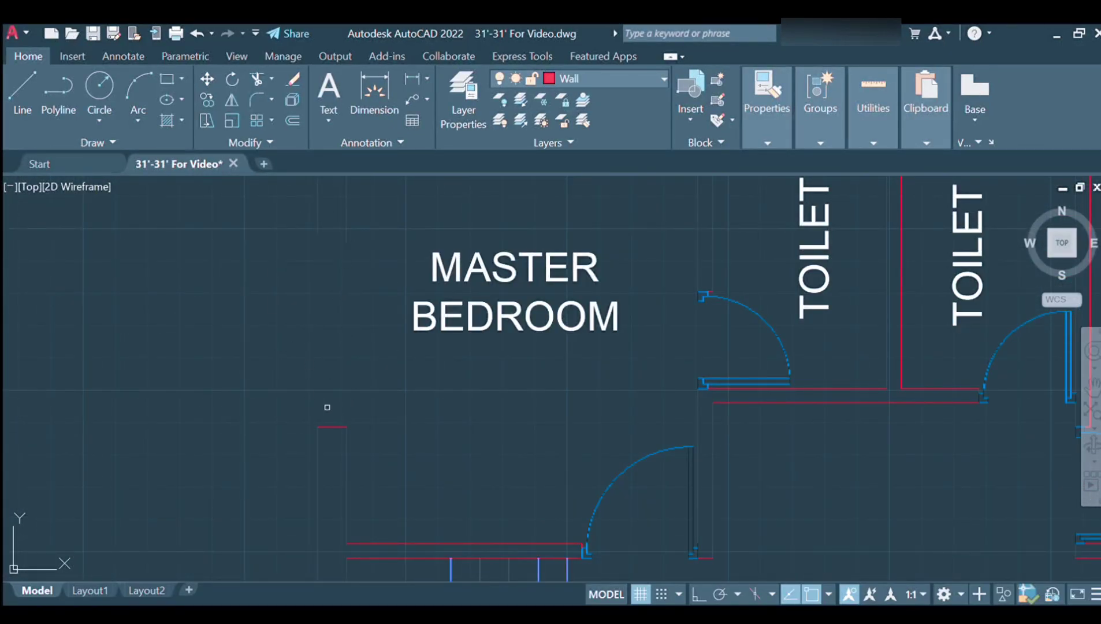
pyautogui.scroll(-4, 327, 408)
pyautogui.scroll(4, 357, 442)
pyautogui.scroll(-1, 356, 443)
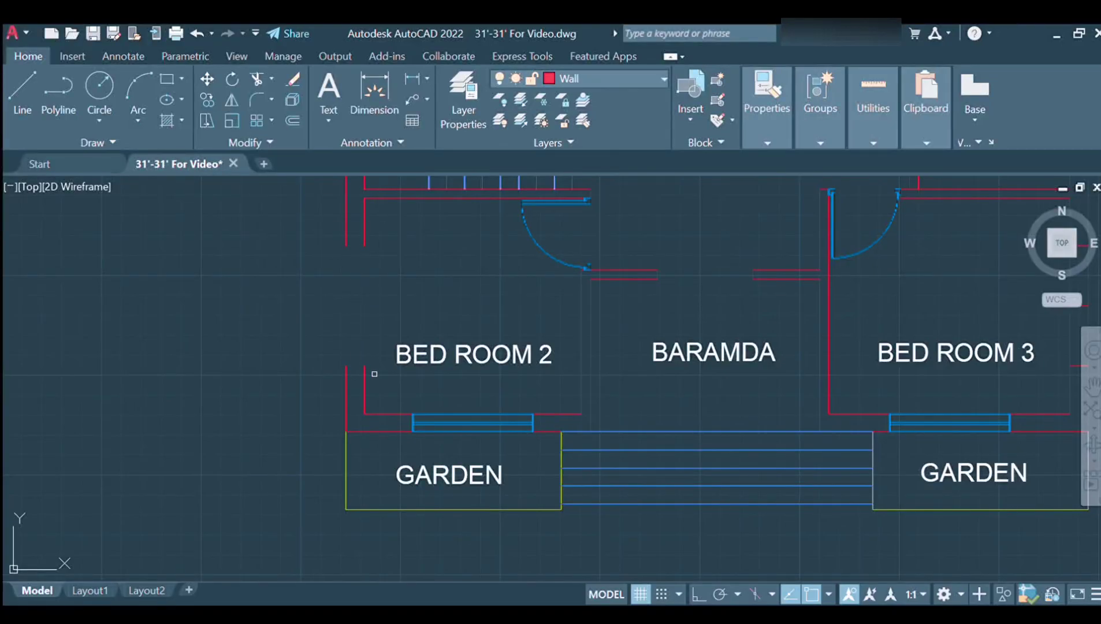
pyautogui.scroll(-4, 374, 374)
pyautogui.scroll(4, 553, 319)
pyautogui.scroll(-4, 514, 219)
pyautogui.scroll(5, 389, 278)
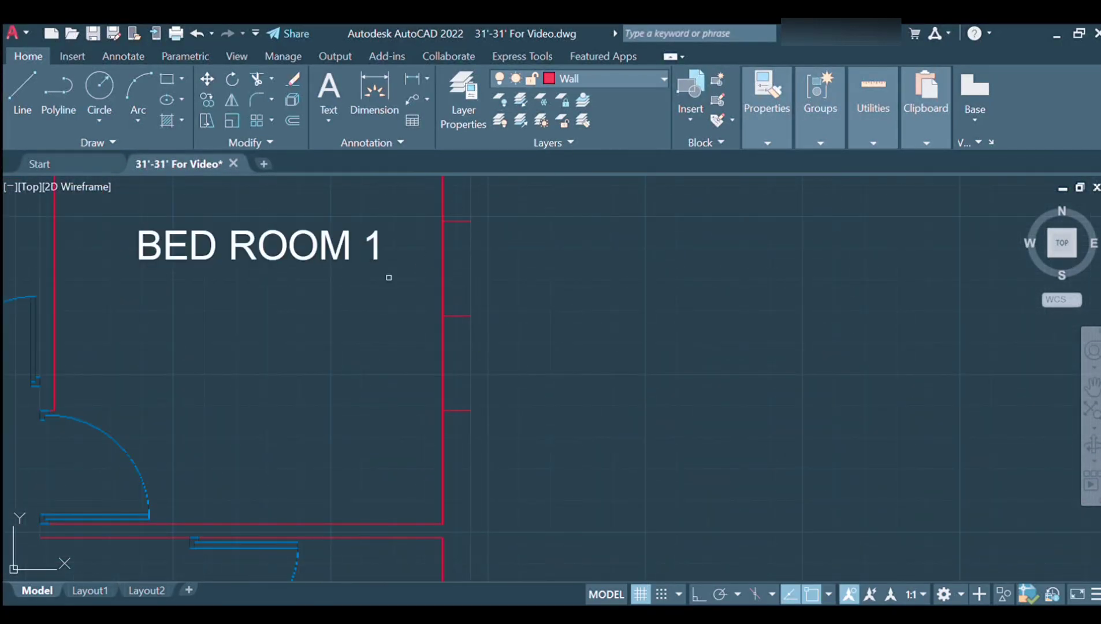
pyautogui.scroll(-3, 476, 396)
pyautogui.scroll(3, 476, 395)
pyautogui.click(278, 315)
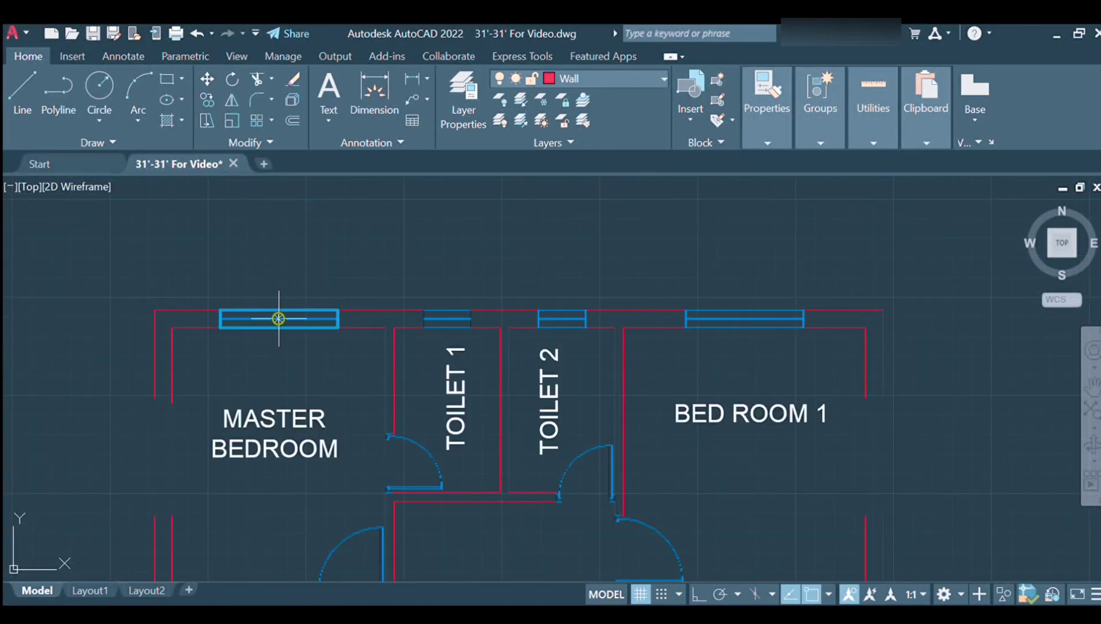
# Pull a copy of the Master Bedroom window out beside the plan.
pyautogui.keyDown('ctrl'); pyautogui.moveTo(277, 314); pyautogui.dragTo(173, 314); pyautogui.keyUp('ctrl')
pyautogui.scroll(-3, 277, 334)
pyautogui.scroll(4, 424, 300)
pyautogui.moveTo(389, 179); pyautogui.dragTo(320, 246)
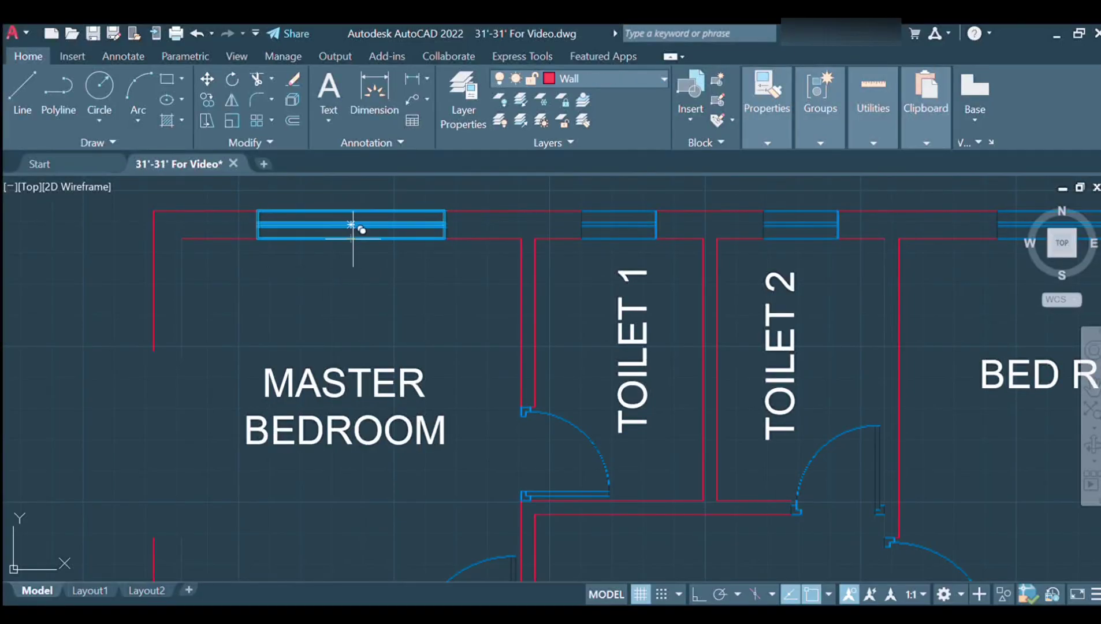
pyautogui.scroll(-2, 87, 364)
pyautogui.scroll(2, 111, 377)
# Rotate the window copy -90 degrees about its corner with RO.
pyautogui.write('ro')
pyautogui.press('Return')
pyautogui.click(256, 354)
pyautogui.write('-90')
pyautogui.press('Return')
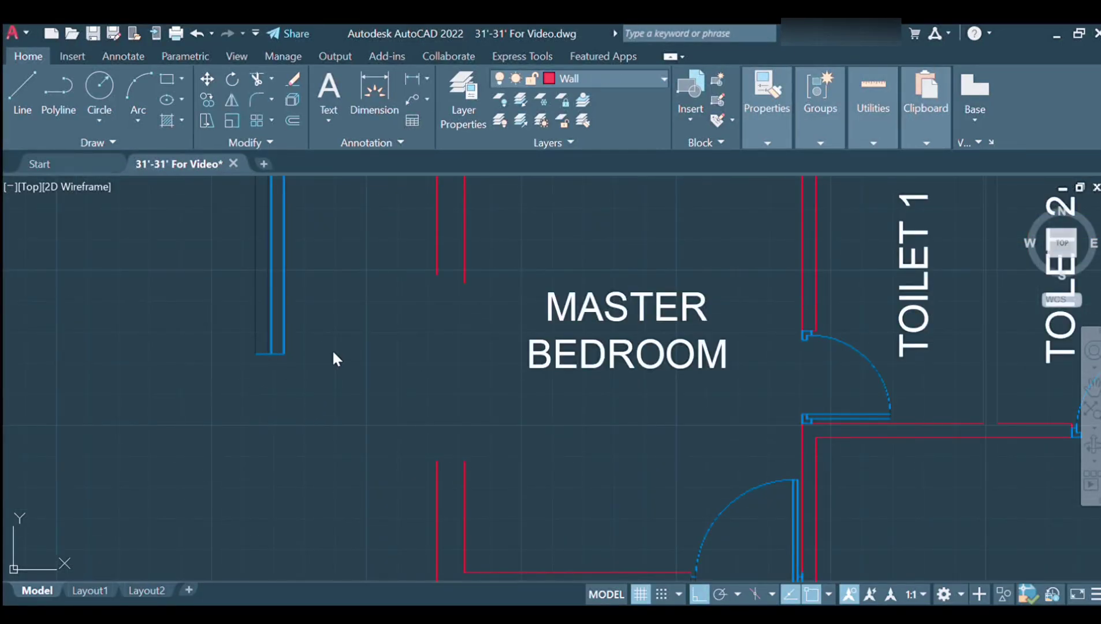
# Move the upright window into the Master Bedroom's side wall opening, then select the spare copy.
pyautogui.click(256, 324)
pyautogui.scroll(2, 578, 528)
pyautogui.scroll(-2, 380, 344)
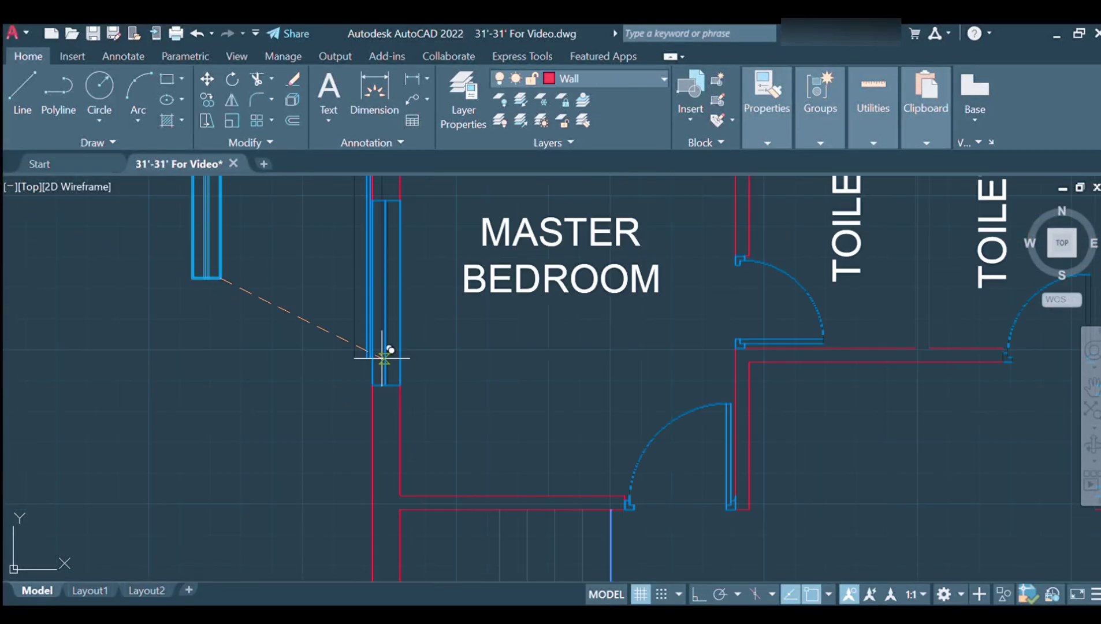
pyautogui.scroll(-1, 386, 397)
pyautogui.scroll(-3, 386, 396)
pyautogui.scroll(5, 400, 448)
pyautogui.click(401, 450)
pyautogui.scroll(-5, 400, 449)
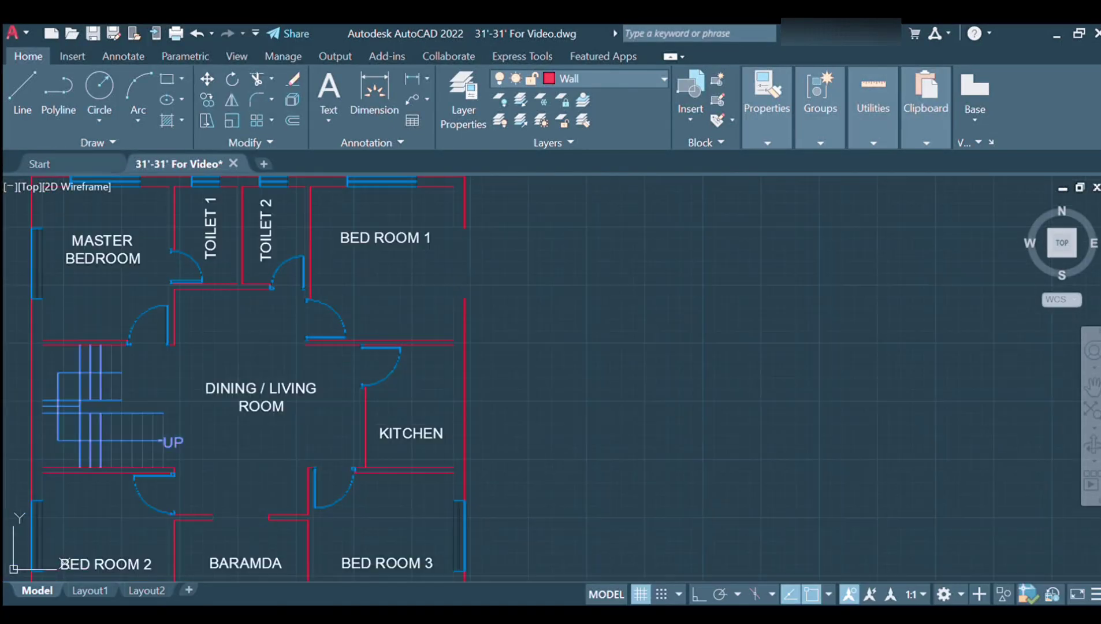
pyautogui.scroll(3, 639, 402)
pyautogui.scroll(3, 287, 307)
pyautogui.scroll(1, 412, 197)
pyautogui.scroll(-2, 442, 363)
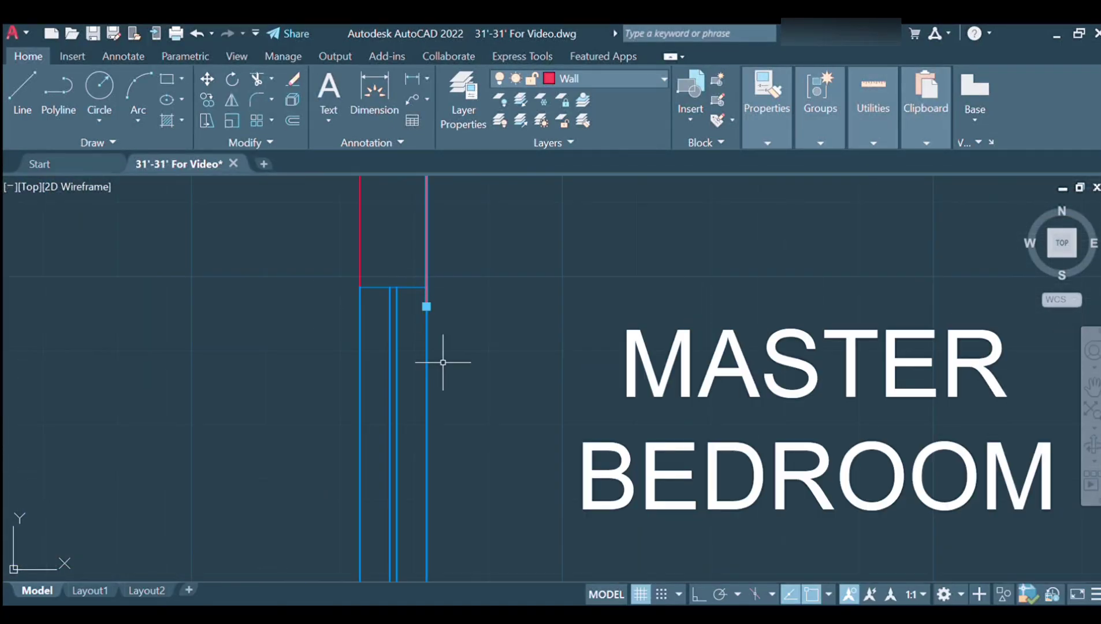
pyautogui.scroll(-2, 442, 364)
pyautogui.scroll(2, 389, 413)
pyautogui.scroll(-4, 435, 364)
pyautogui.click(398, 388)
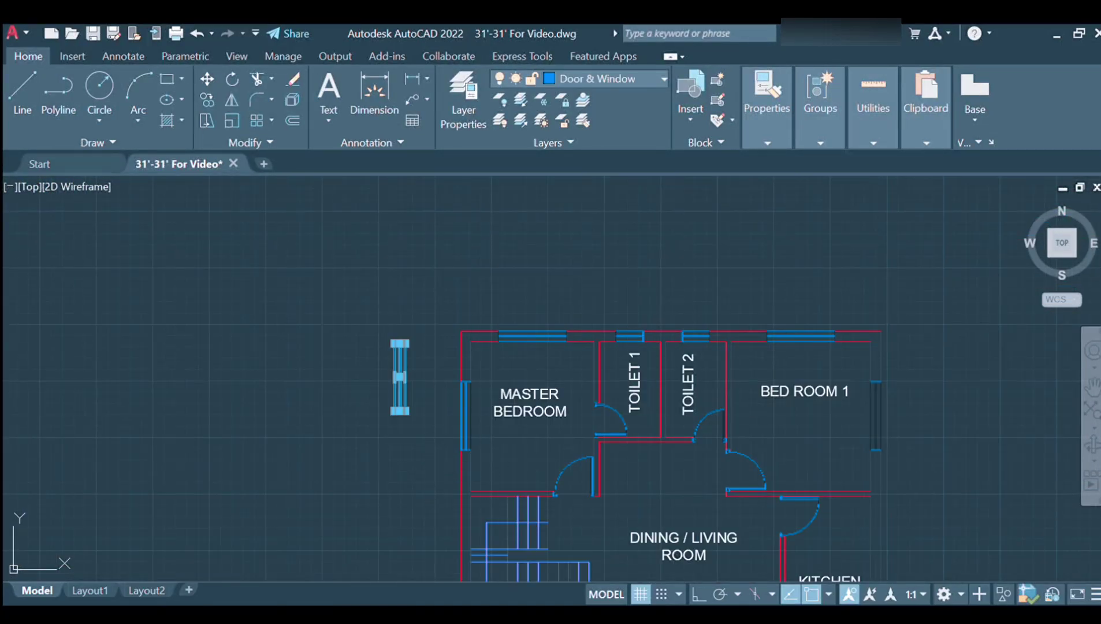
pyautogui.scroll(2, 574, 447)
pyautogui.scroll(5, 529, 300)
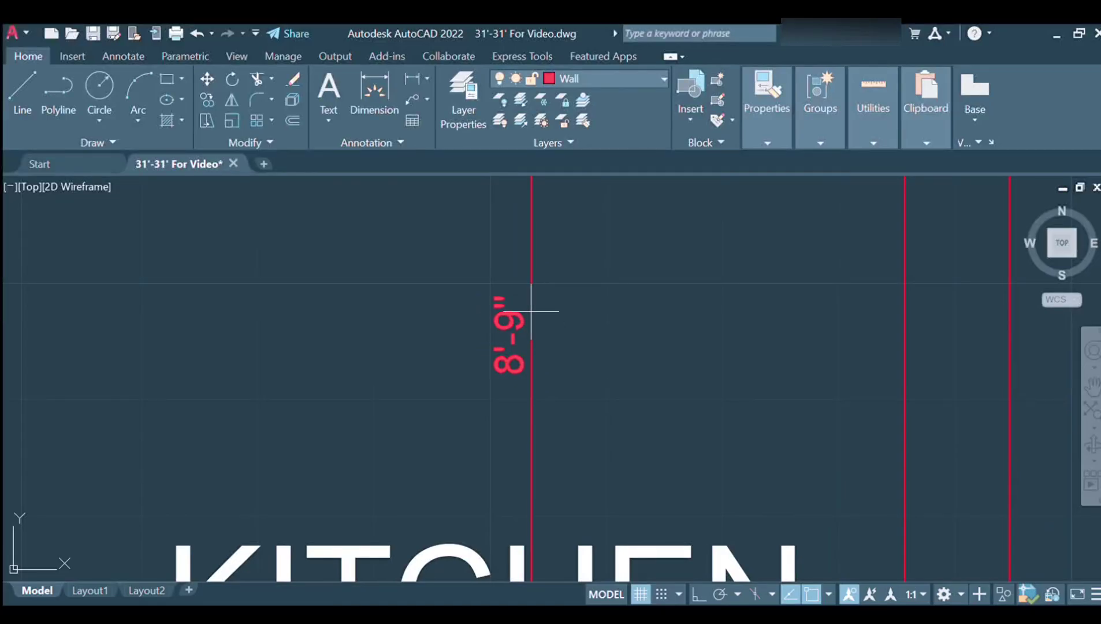
# Turn off object snap and make Door & Window the current layer.
pyautogui.scroll(-5, 512, 336)
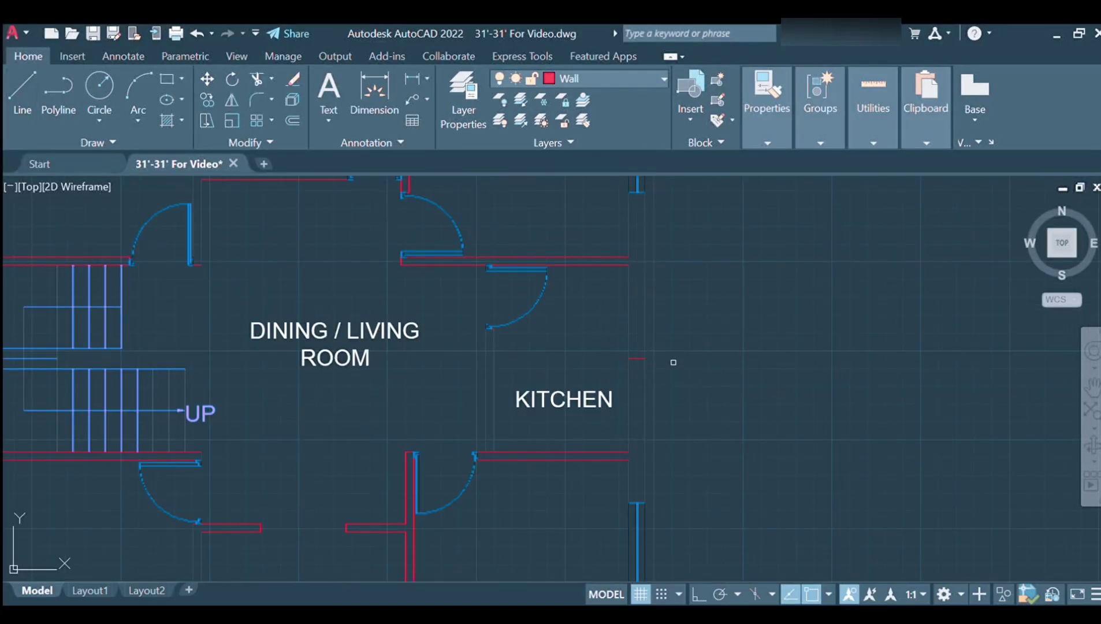
pyautogui.press('F3')
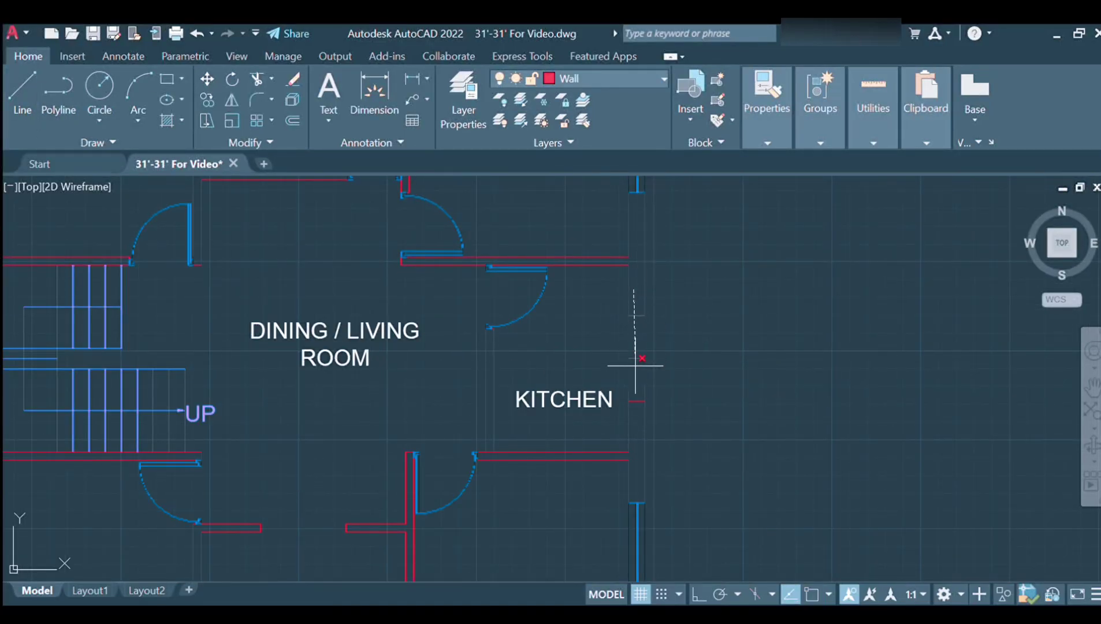
pyautogui.click(167, 78)
pyautogui.click(578, 79)
# Draw a narrow window rectangle in the Kitchen's outer wall opening.
pyautogui.click(635, 190)
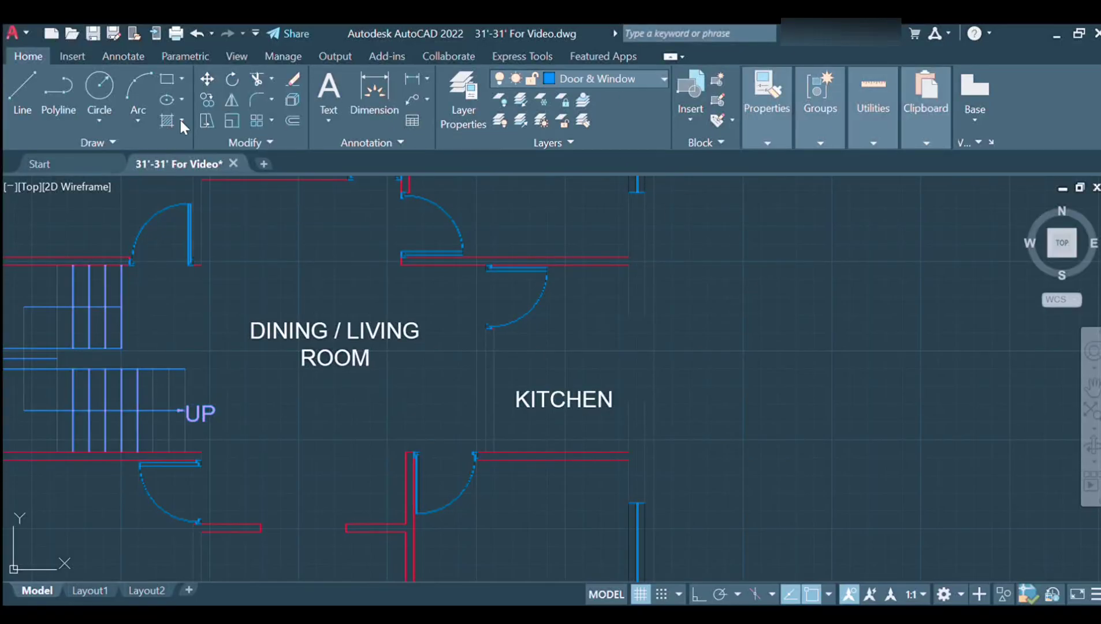
pyautogui.click(719, 270)
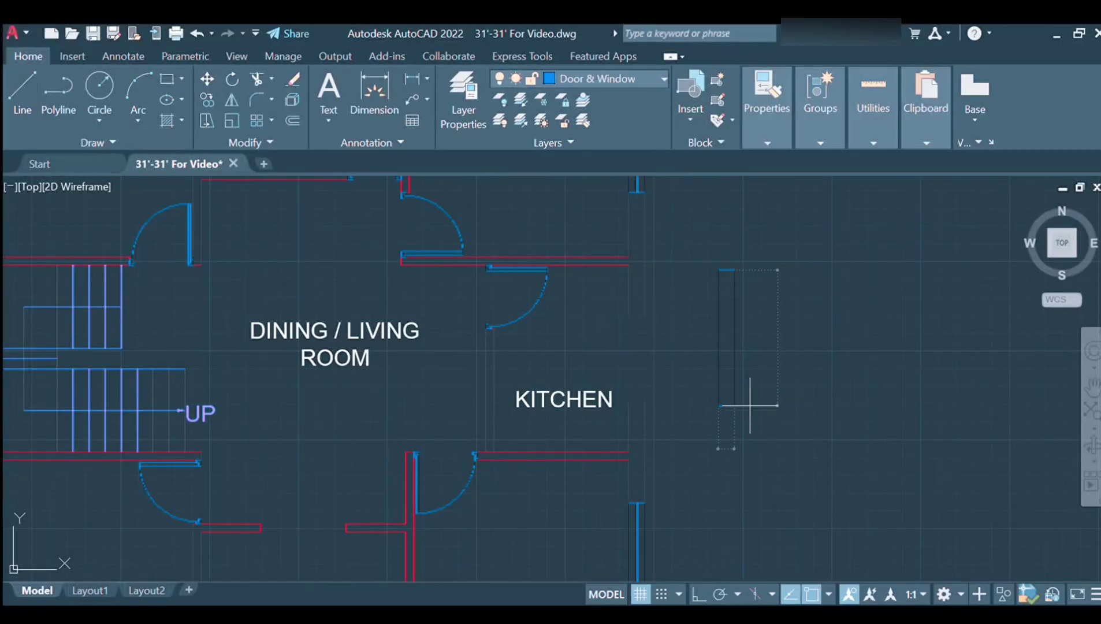
pyautogui.scroll(4, 711, 281)
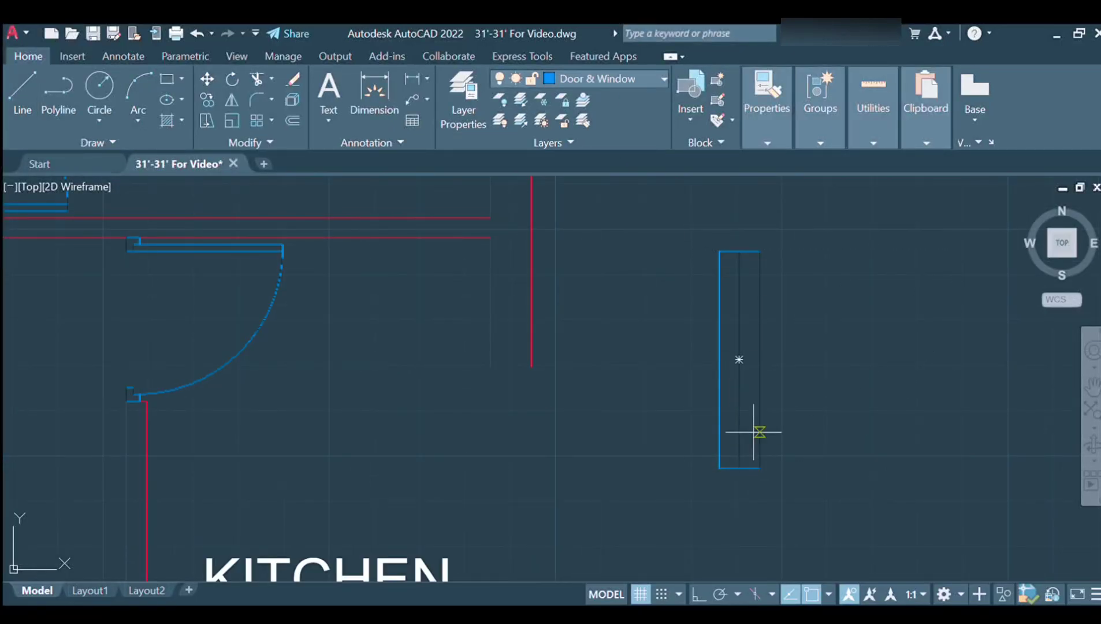
pyautogui.scroll(3, 754, 432)
pyautogui.click(717, 444)
pyautogui.scroll(-3, 717, 444)
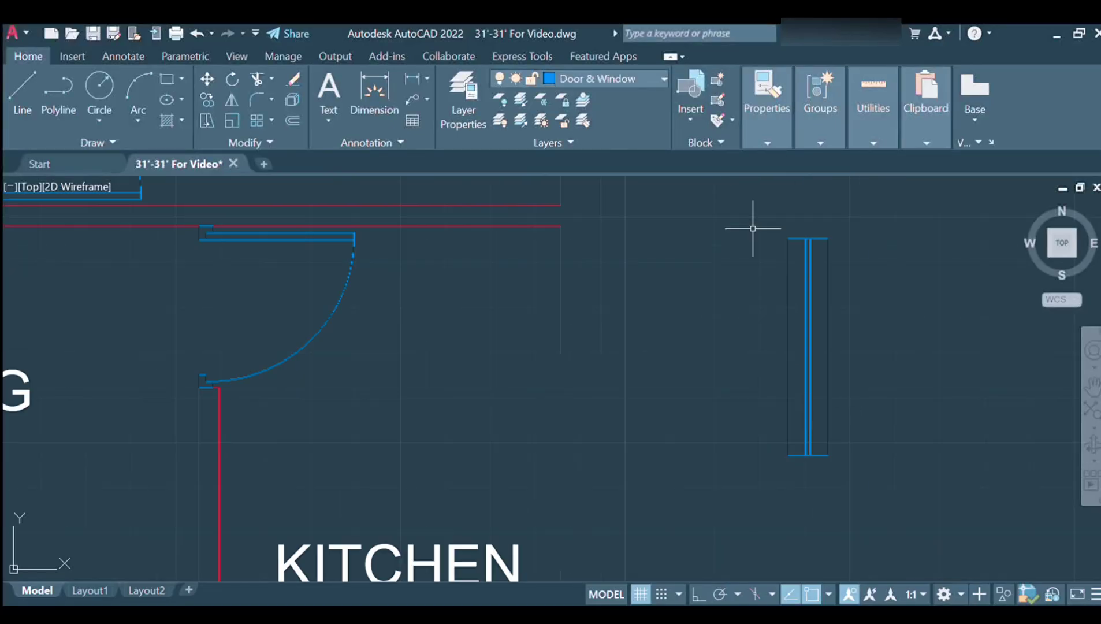
pyautogui.scroll(-6, 819, 308)
pyautogui.scroll(10, 706, 393)
pyautogui.scroll(-12, 635, 404)
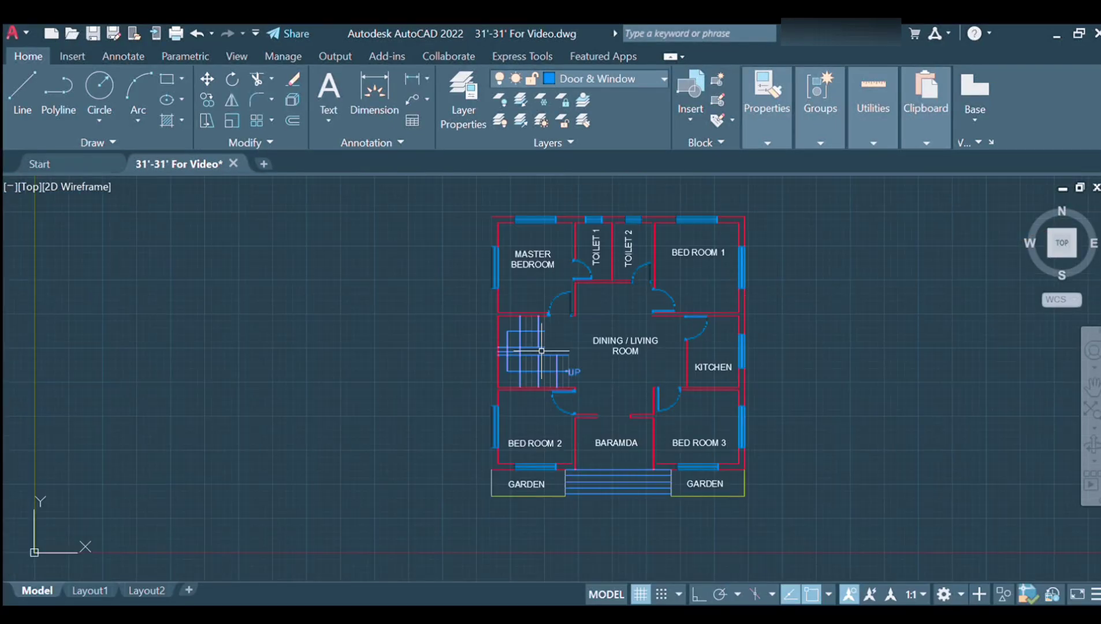
pyautogui.scroll(3, 570, 443)
pyautogui.scroll(-1, 570, 443)
pyautogui.scroll(2, 627, 381)
pyautogui.scroll(2, 627, 381)
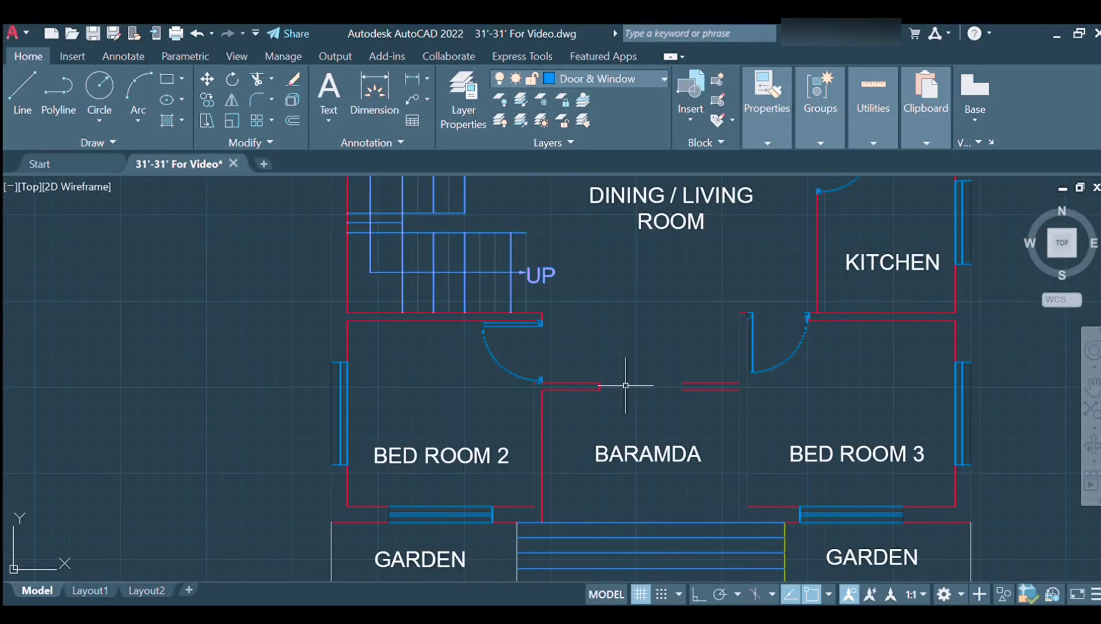
pyautogui.scroll(4, 627, 381)
# Copy a door into the neighbouring wall opening.
pyautogui.click(400, 79)
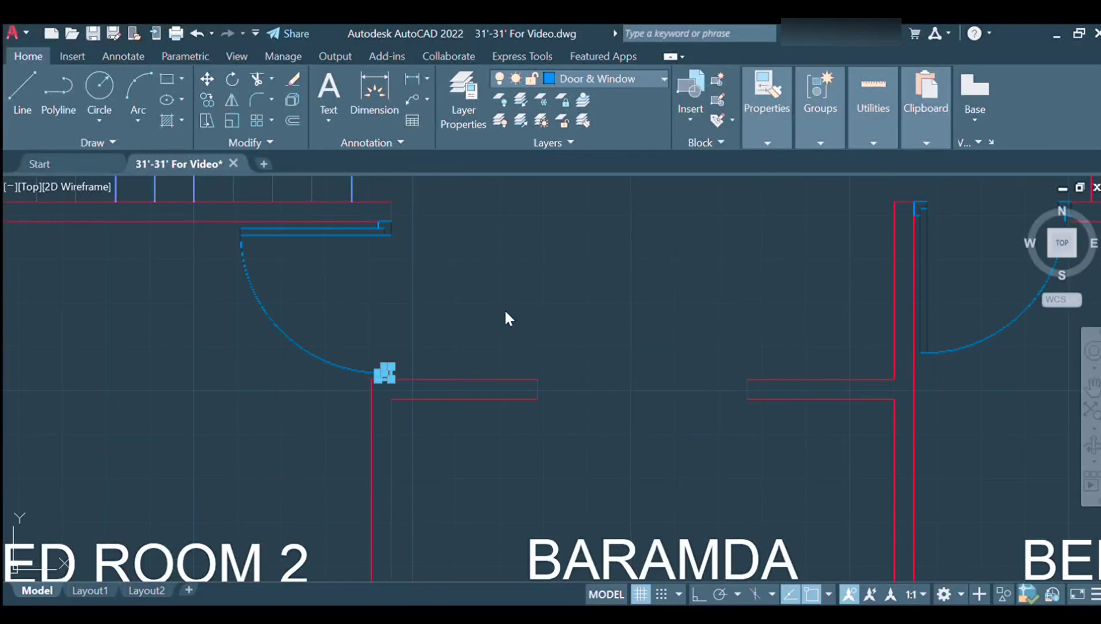
pyautogui.click(385, 373)
pyautogui.click(742, 395)
# Trim the wall line across the Baramda doorway and measure its width.
pyautogui.press('Escape')
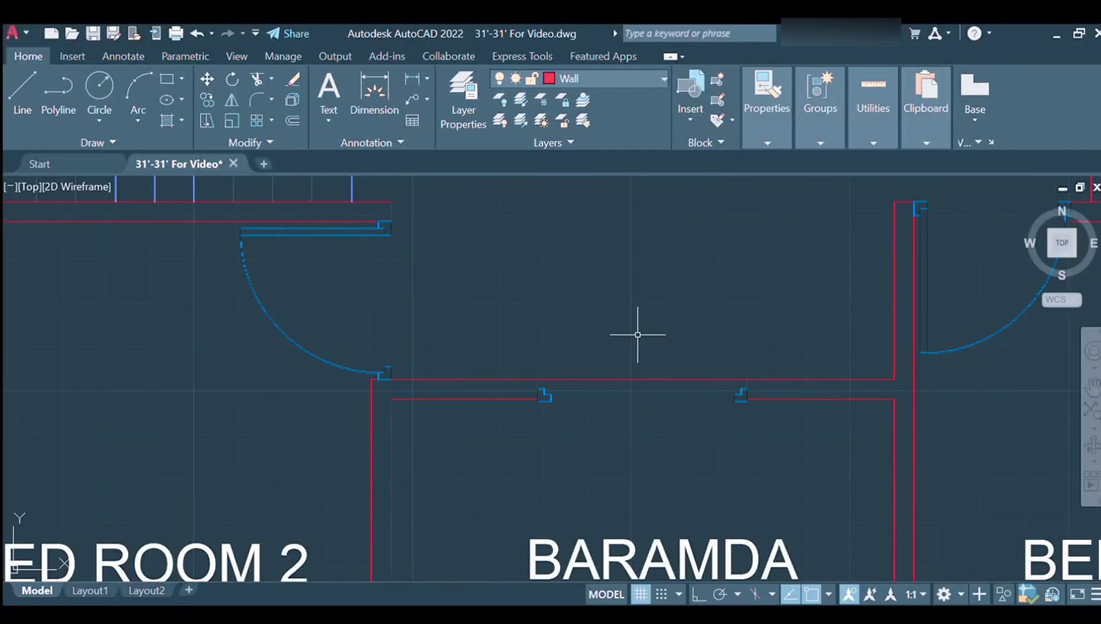
pyautogui.click(601, 381)
pyautogui.scroll(5, 589, 384)
pyautogui.click(495, 397)
pyautogui.click(996, 398)
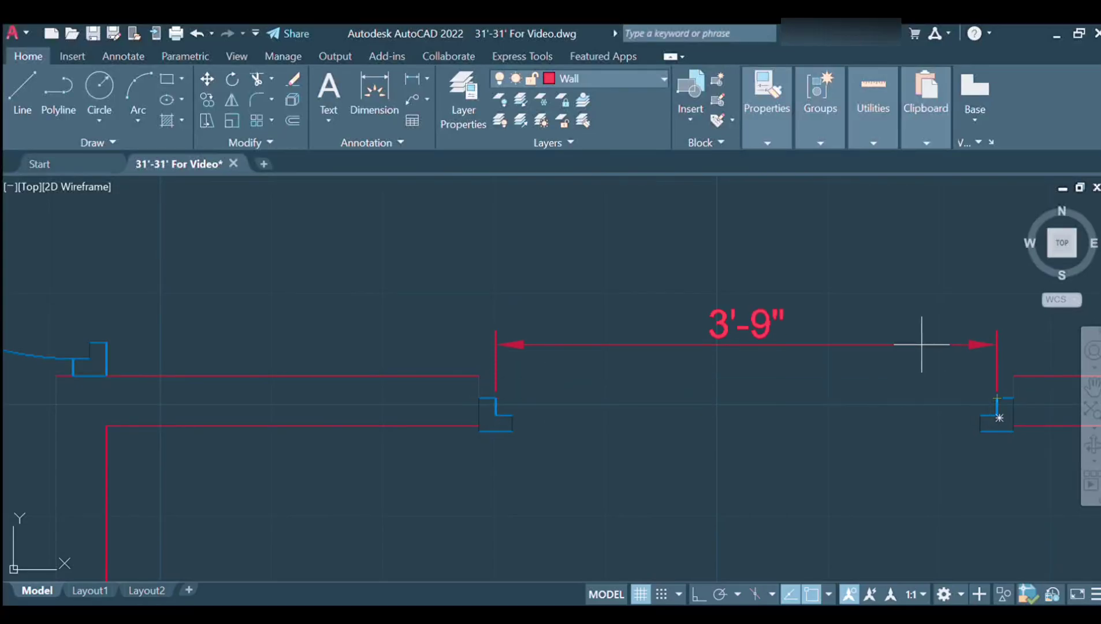
pyautogui.press('Escape')
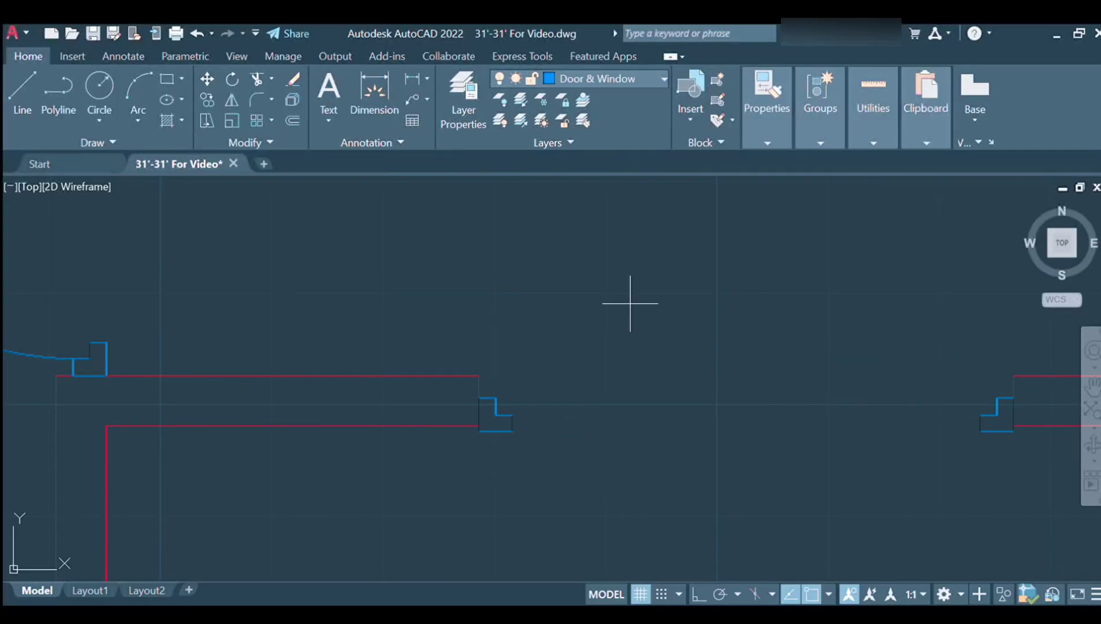
# Draw lines spanning the Baramda doorway from the left jamb to the right jamb.
pyautogui.click(504, 415)
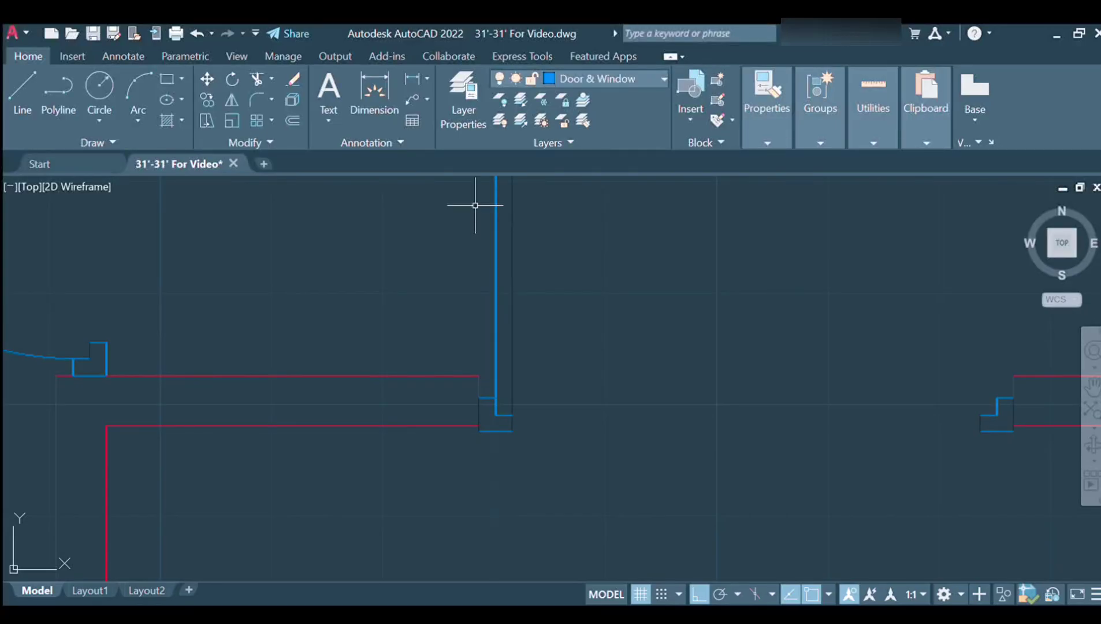
pyautogui.press('l')
pyautogui.press('Return')
pyautogui.click(496, 376)
pyautogui.click(1015, 376)
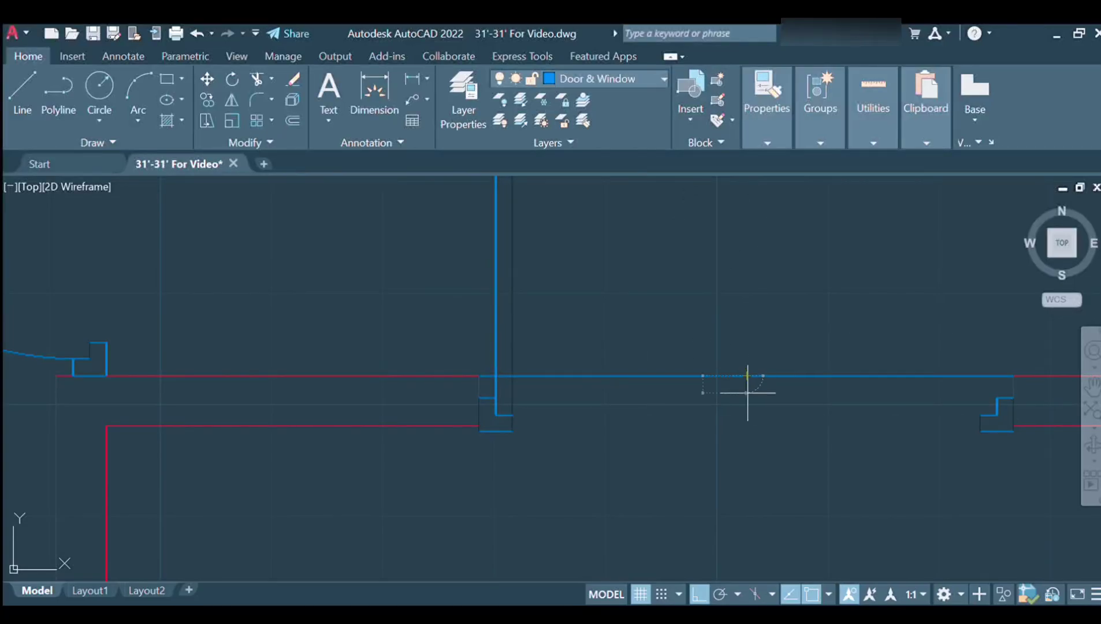
pyautogui.scroll(-4, 638, 421)
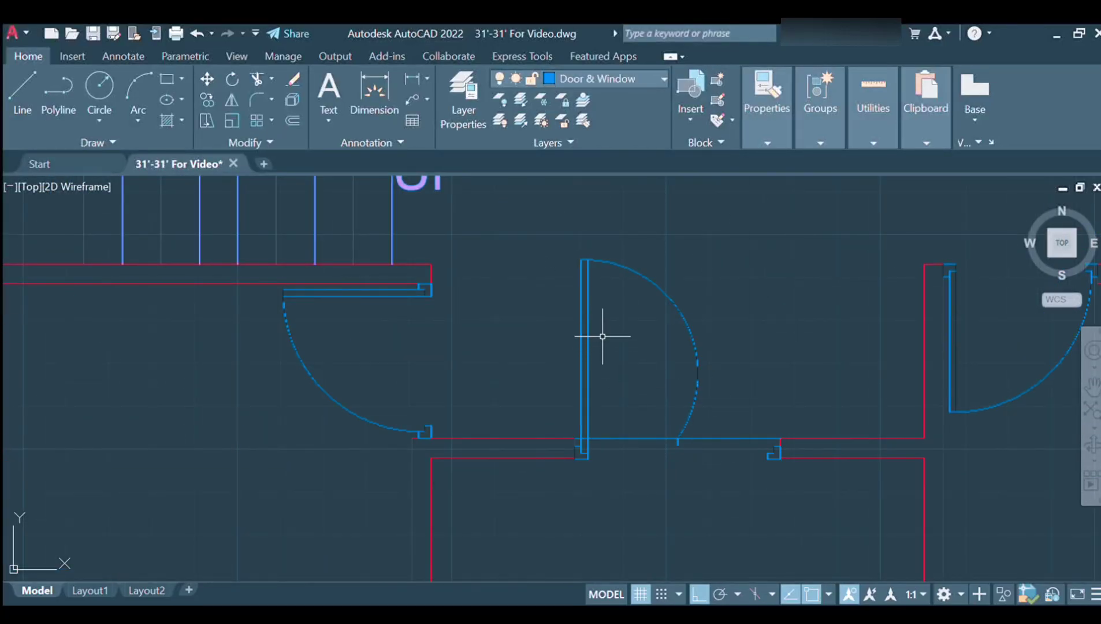
pyautogui.click(504, 414)
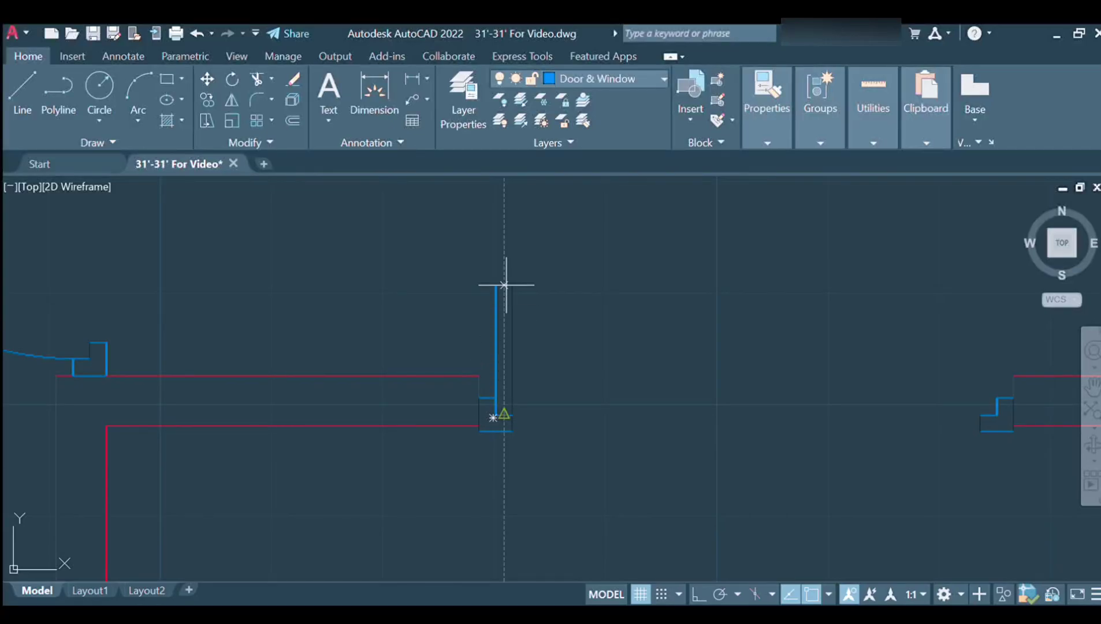
pyautogui.press('Escape')
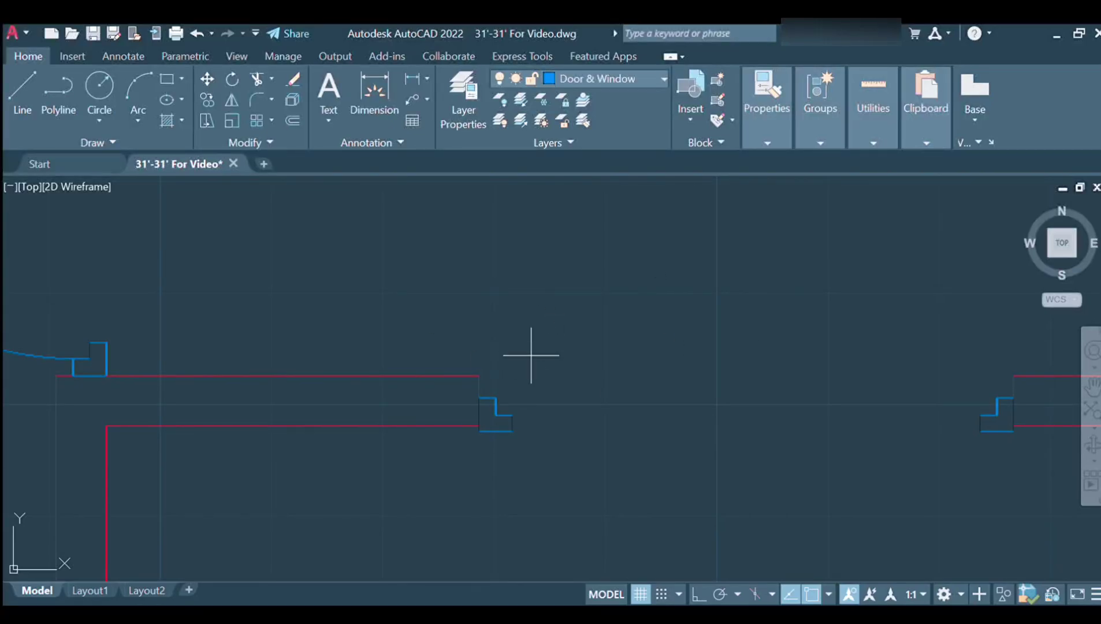
pyautogui.click(503, 414)
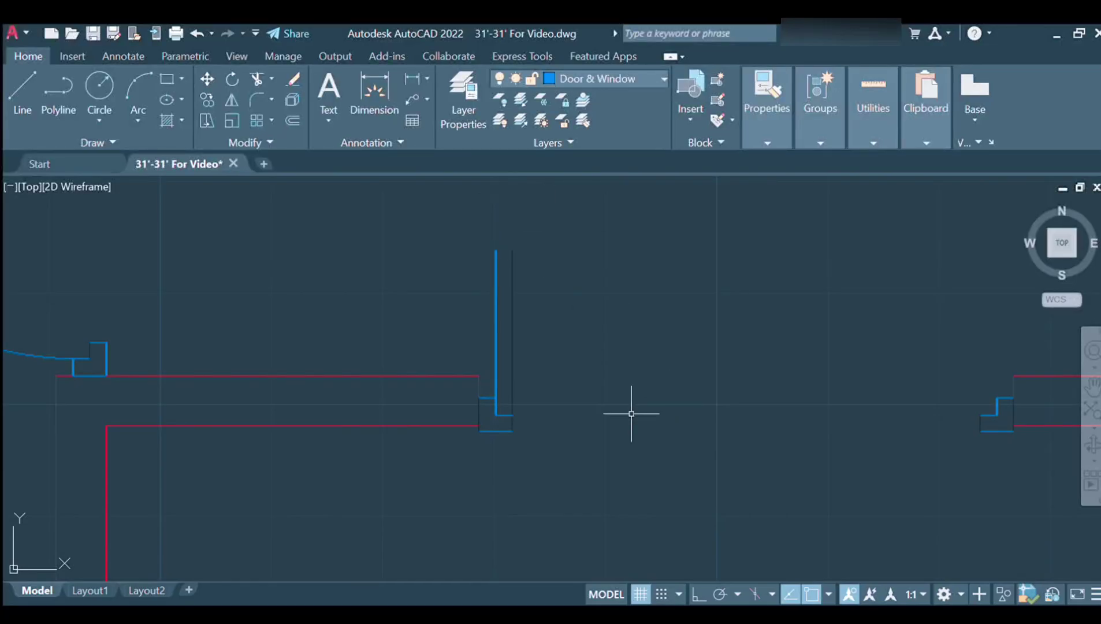
pyautogui.click(989, 415)
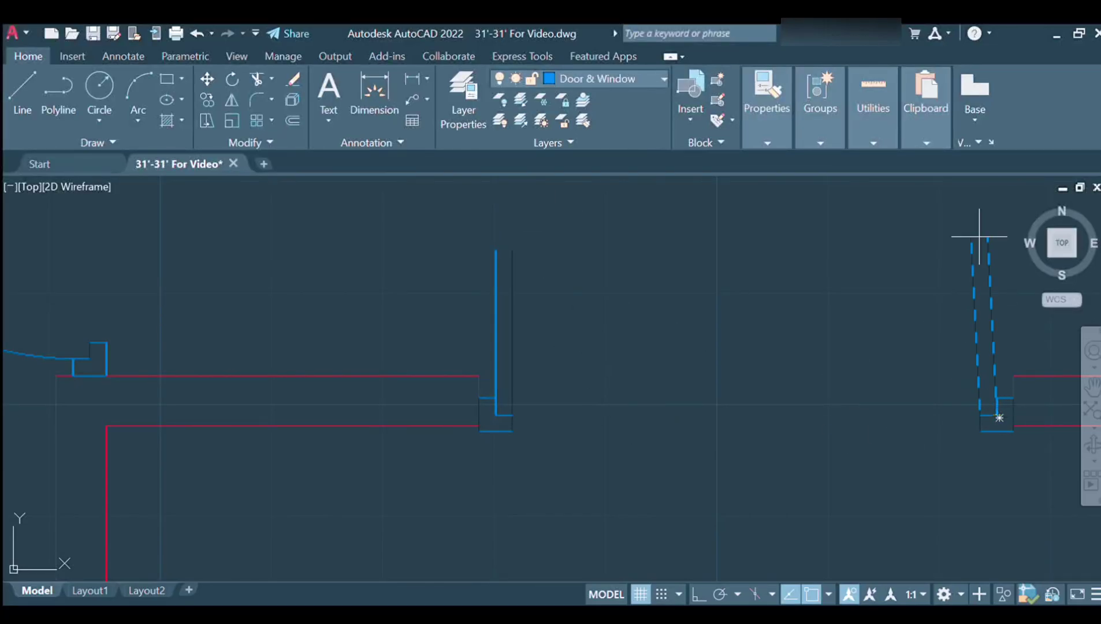
pyautogui.press('Escape')
# Draw two 3-unit door-leaf lines from the left jamb.
pyautogui.click(495, 416)
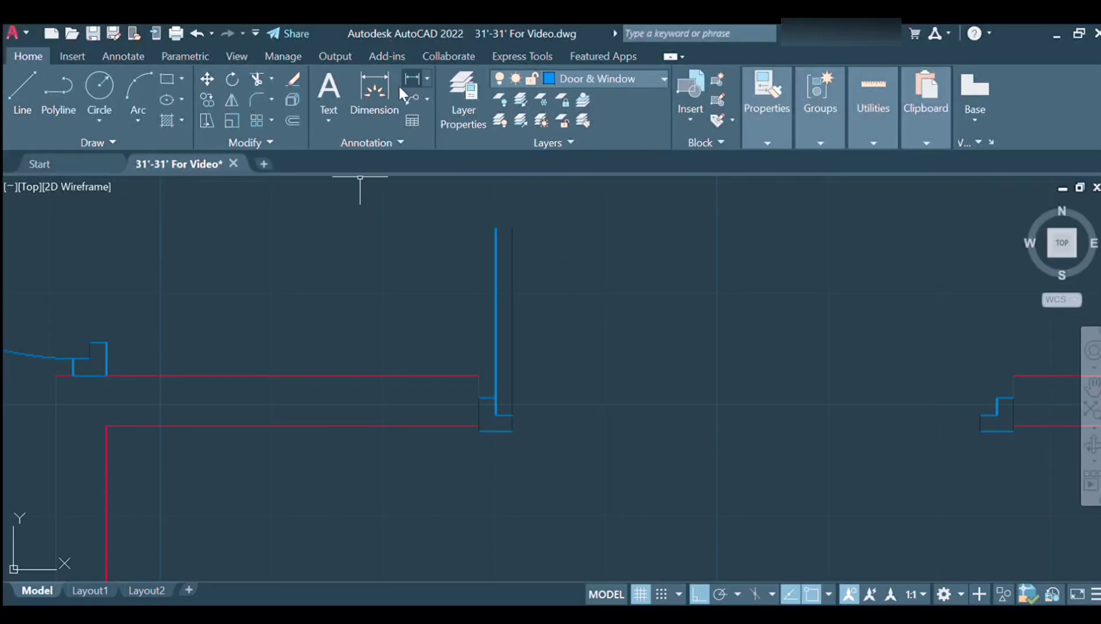
pyautogui.write('3')
pyautogui.press('Return')
pyautogui.press('Return')
pyautogui.press('Return')
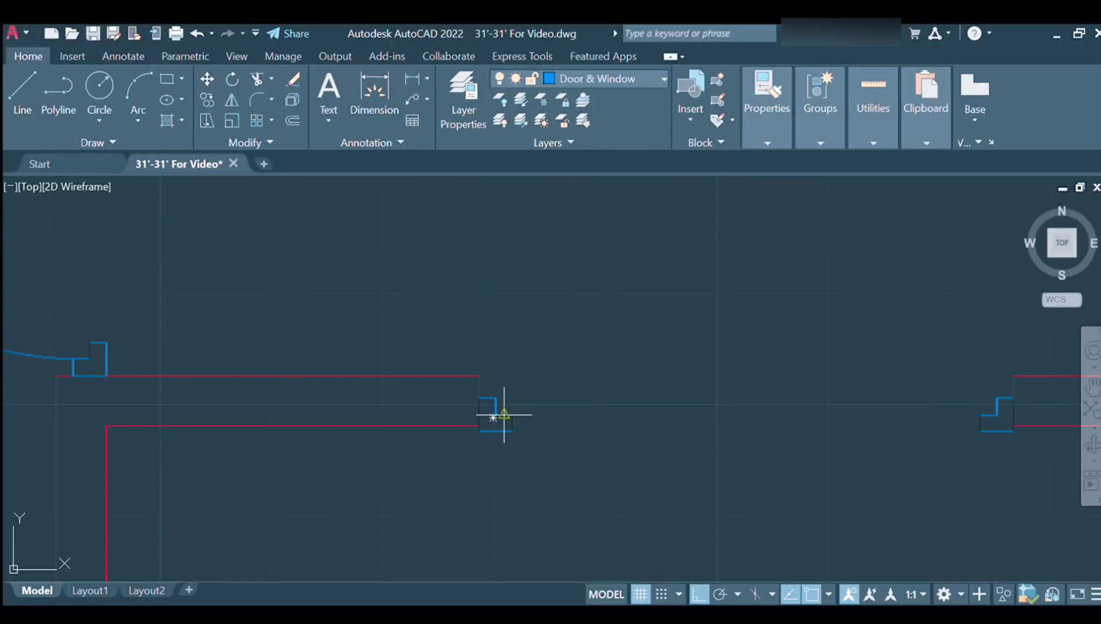
pyautogui.click(493, 416)
pyautogui.write('3')
pyautogui.press('Return')
pyautogui.press('Return')
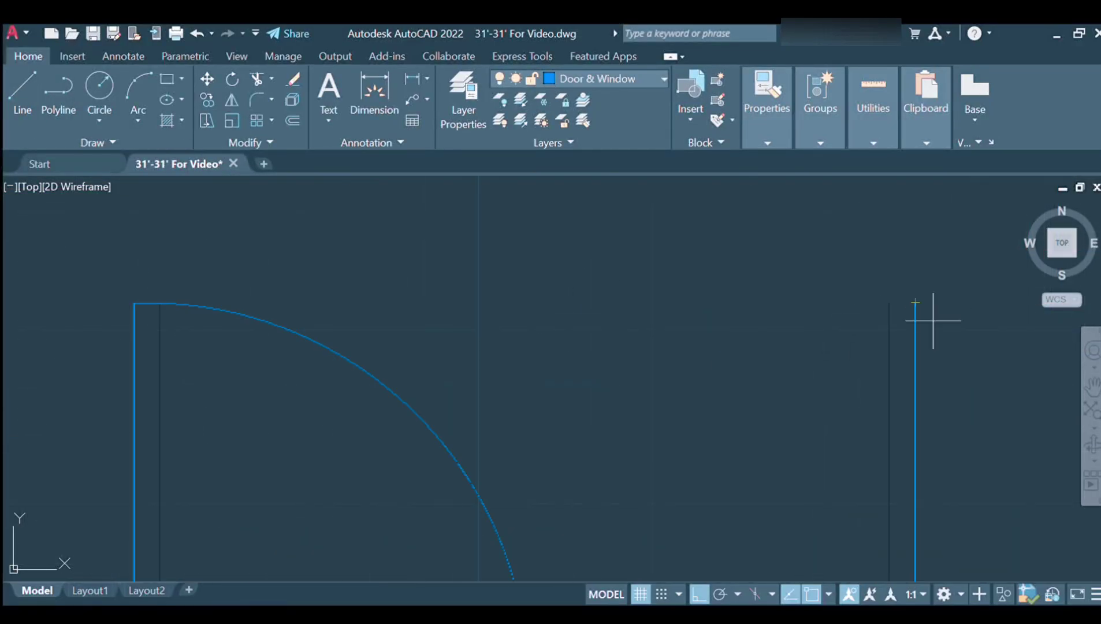
# Copy the BARAMDA label to below the entry steps.
pyautogui.scroll(-6, 820, 477)
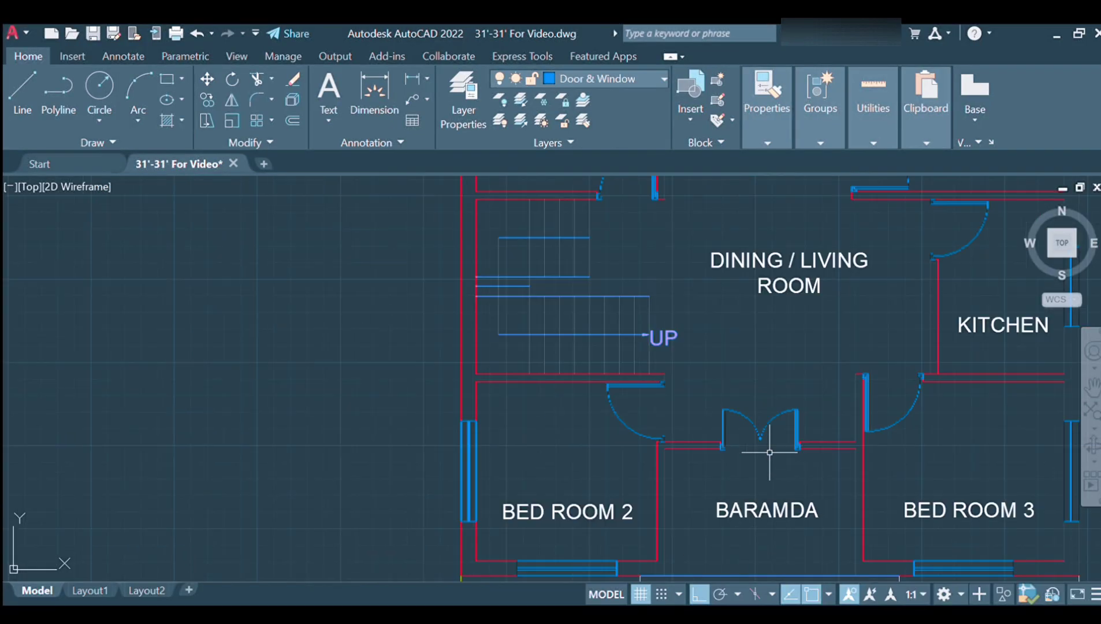
pyautogui.scroll(-5, 769, 450)
pyautogui.scroll(4, 516, 417)
pyautogui.scroll(-2, 645, 533)
pyautogui.scroll(-2, 406, 327)
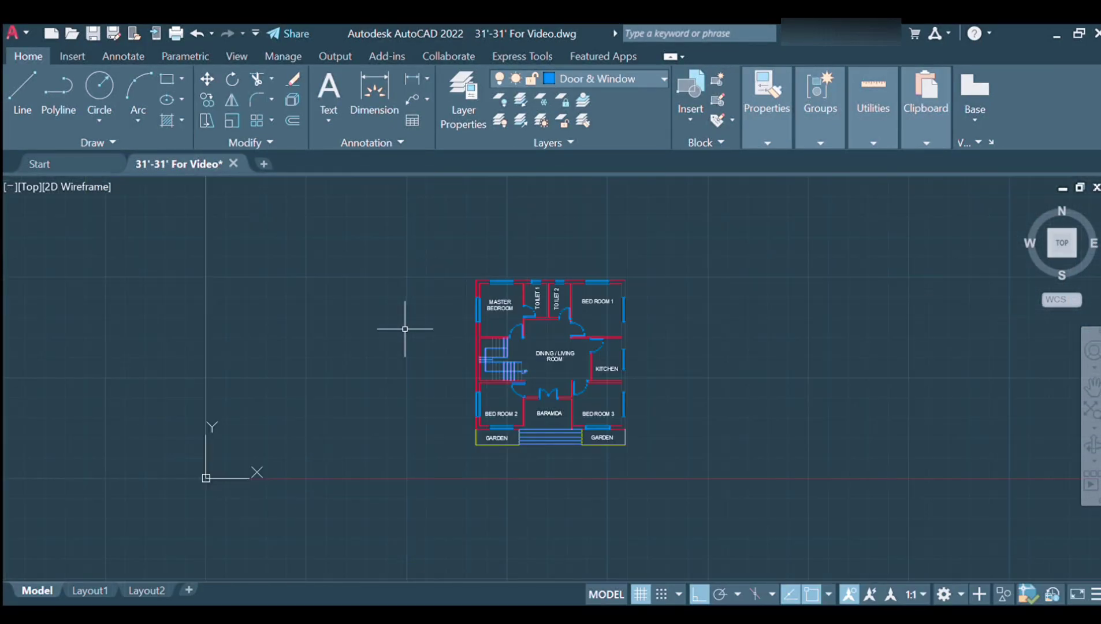
pyautogui.scroll(2, 506, 371)
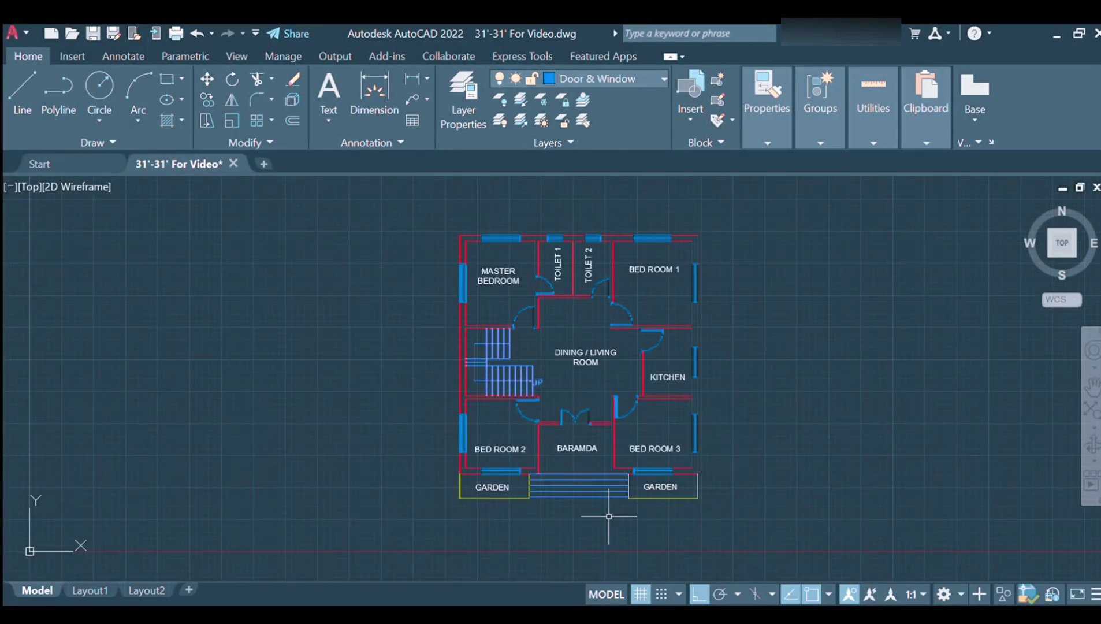
pyautogui.click(577, 449)
pyautogui.click(577, 452)
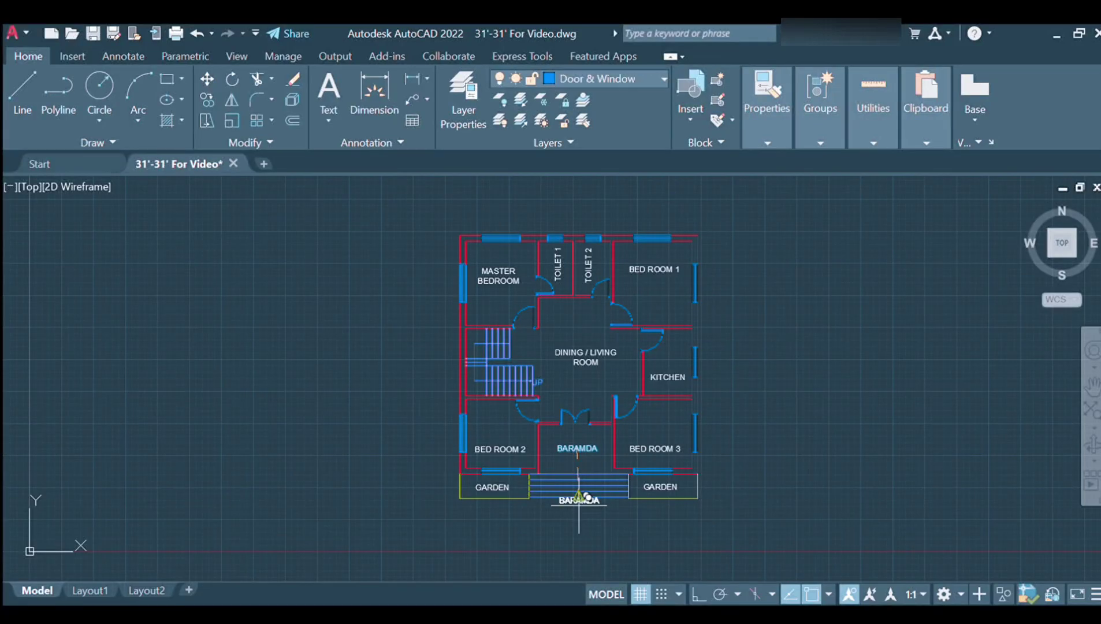
pyautogui.click(578, 498)
# Change the copied label's text to ENTRY and move it slightly lower.
pyautogui.scroll(8, 578, 500)
pyautogui.doubleClick(589, 419)
pyautogui.write('EN')
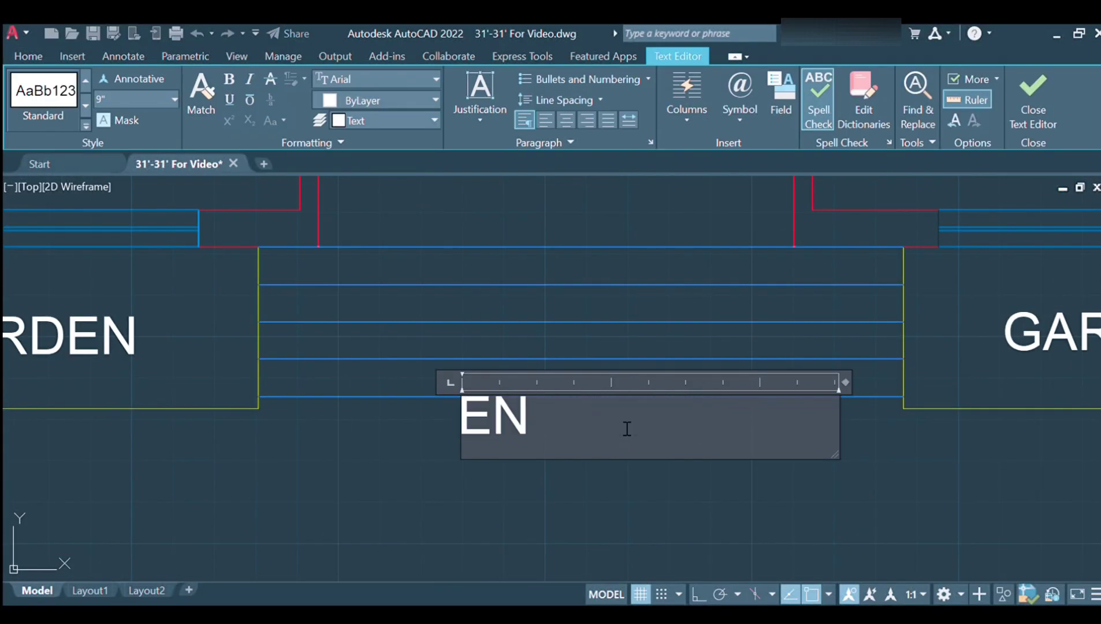
pyautogui.write('TRY')
pyautogui.hotkey('ctrl', 'Return')
pyautogui.click(595, 445)
pyautogui.click(585, 491)
# Make Column the current layer.
pyautogui.scroll(-5, 570, 376)
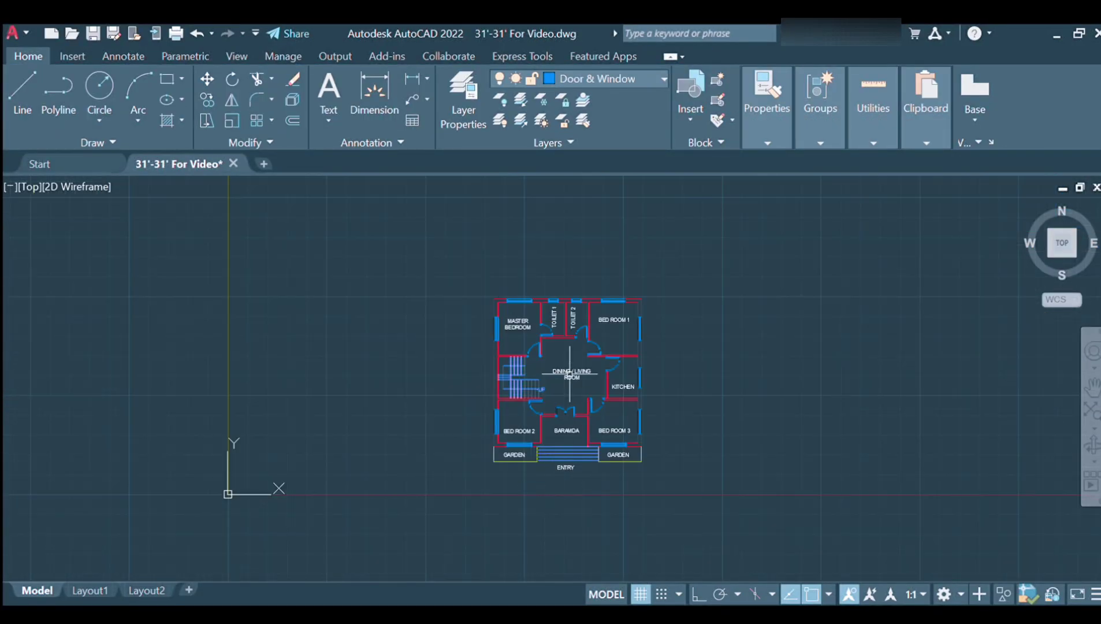
pyautogui.scroll(2, 477, 456)
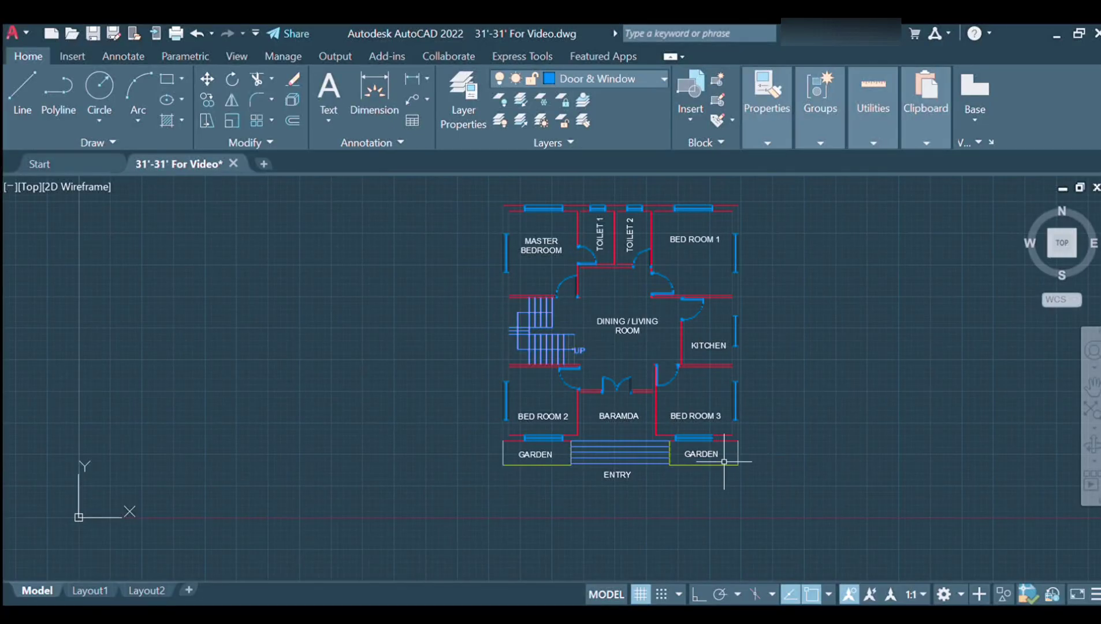
pyautogui.moveTo(786, 382); pyautogui.dragTo(783, 384, button='middle')
pyautogui.click(413, 79)
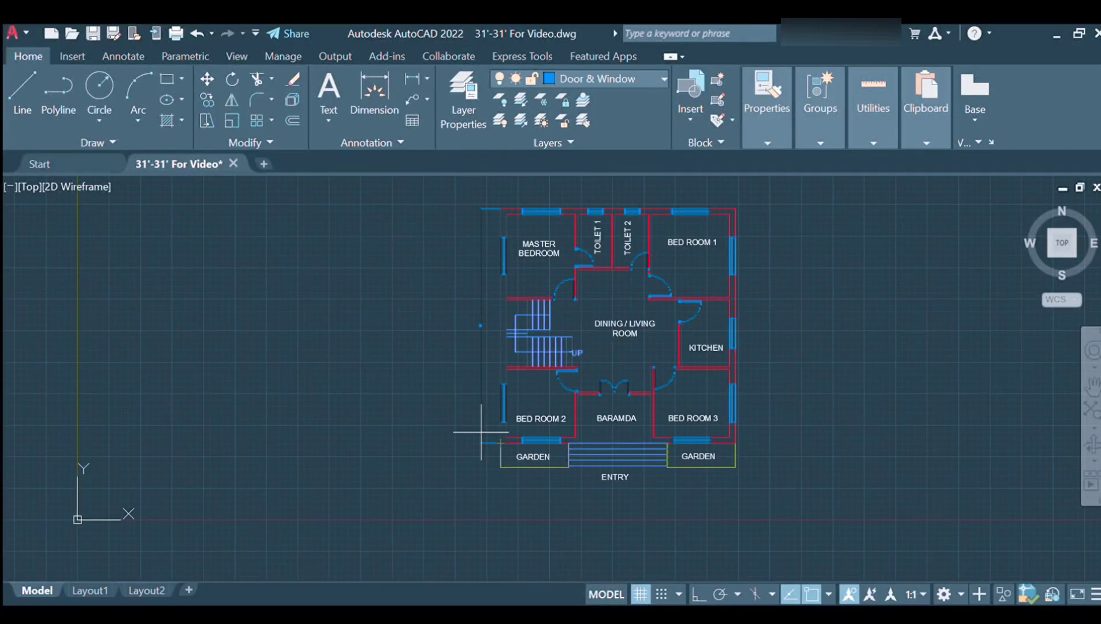
pyautogui.scroll(6, 462, 330)
pyautogui.scroll(-6, 430, 298)
# Draw a small square column outline on the Column layer.
pyautogui.hotkey('ctrl', 'z')
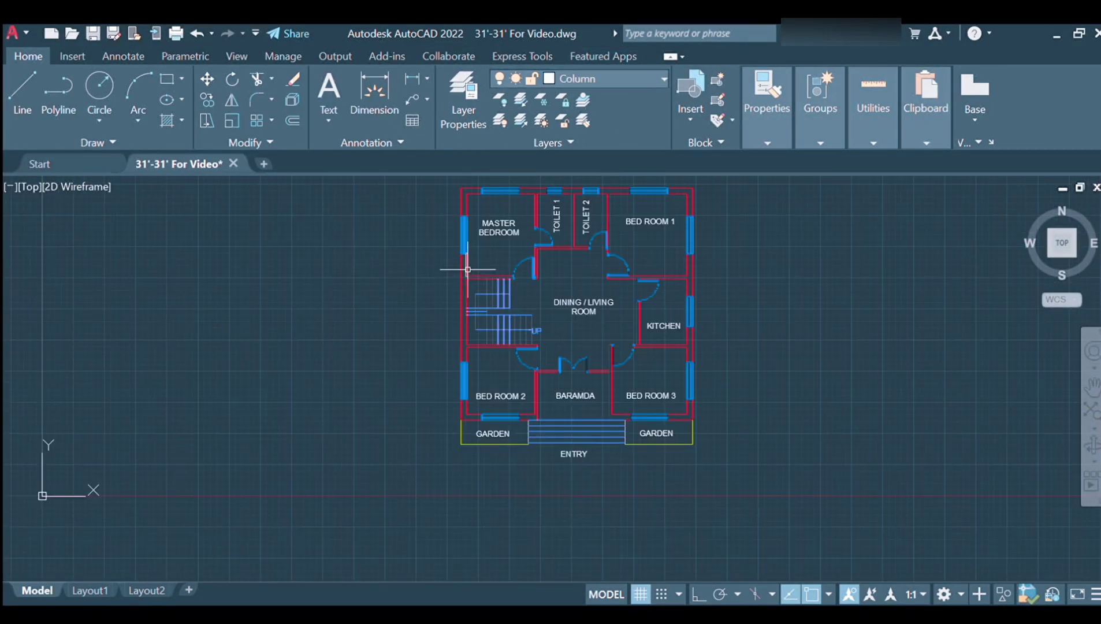
pyautogui.click(167, 79)
pyautogui.click(170, 243)
pyautogui.press('Escape')
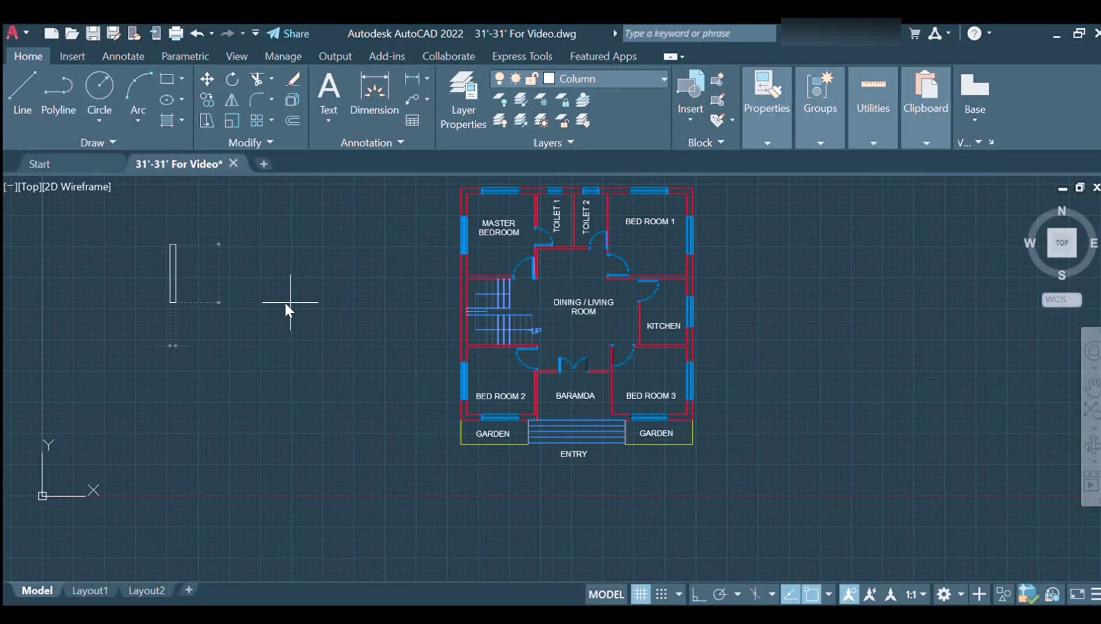
# Copy the column from its corner base point to the top wall corner and other junctions.
pyautogui.scroll(5, 284, 301)
pyautogui.scroll(-5, 262, 300)
pyautogui.scroll(5, 583, 299)
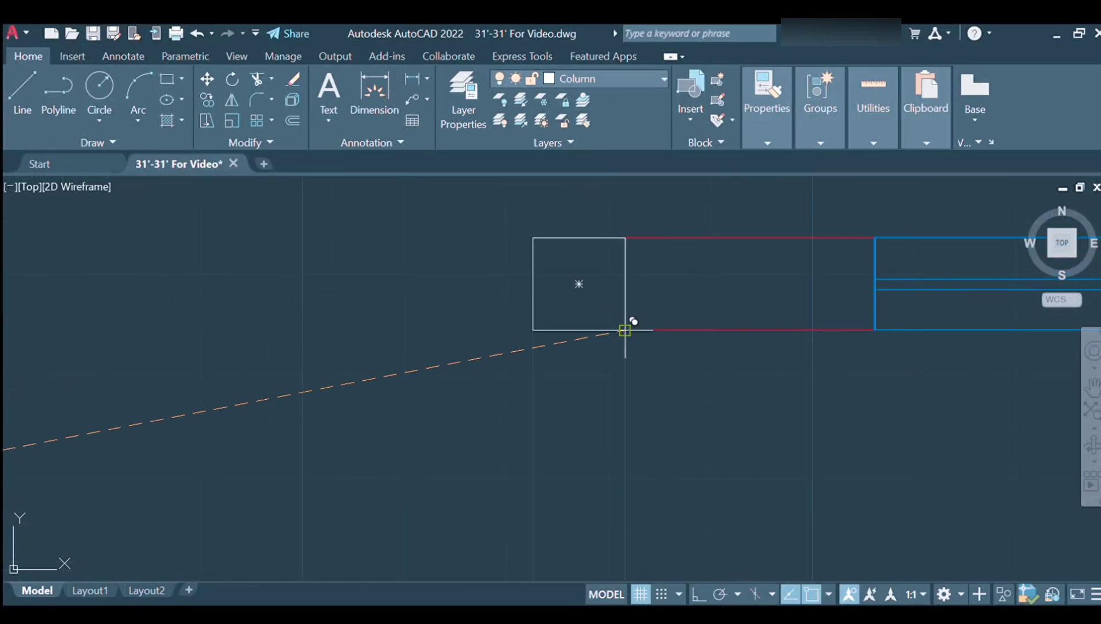
pyautogui.scroll(2, 934, 295)
pyautogui.scroll(-3, 953, 300)
pyautogui.scroll(3, 914, 472)
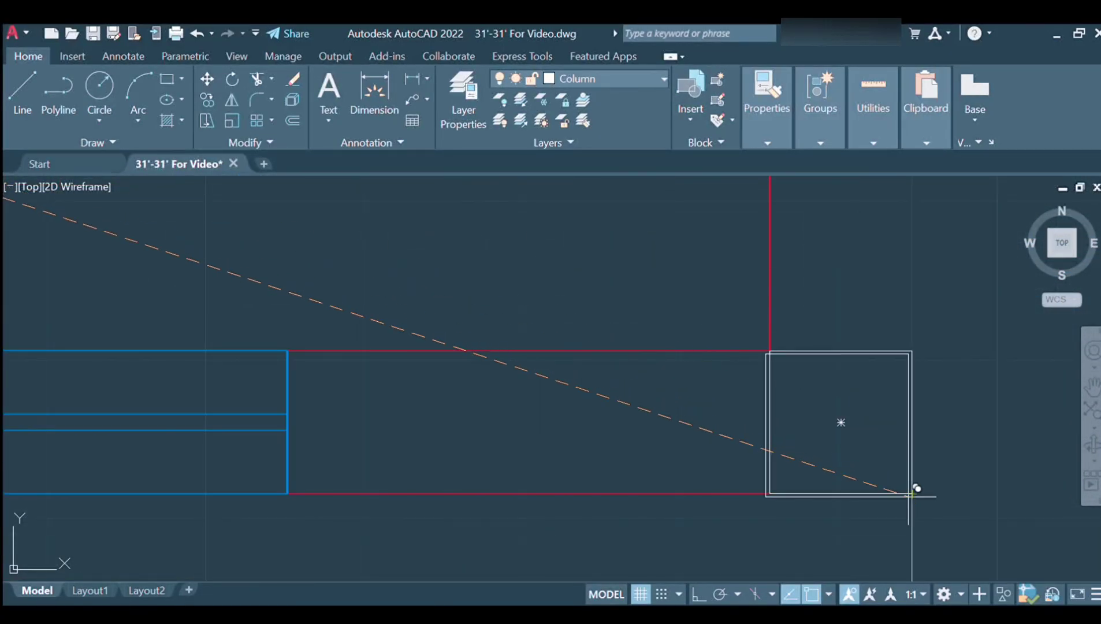
pyautogui.scroll(-5, 915, 491)
pyautogui.scroll(5, 376, 271)
pyautogui.scroll(5, 377, 271)
pyautogui.scroll(2, 364, 292)
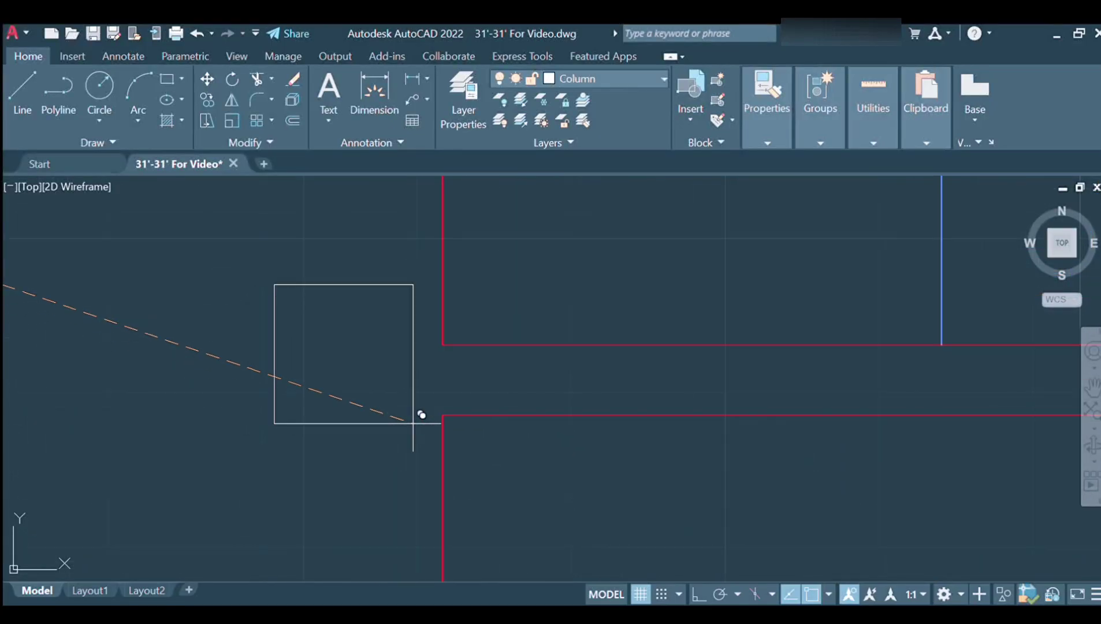
pyautogui.scroll(-8, 412, 418)
pyautogui.scroll(-4, 810, 368)
pyautogui.scroll(2, 627, 233)
pyautogui.scroll(5, 639, 413)
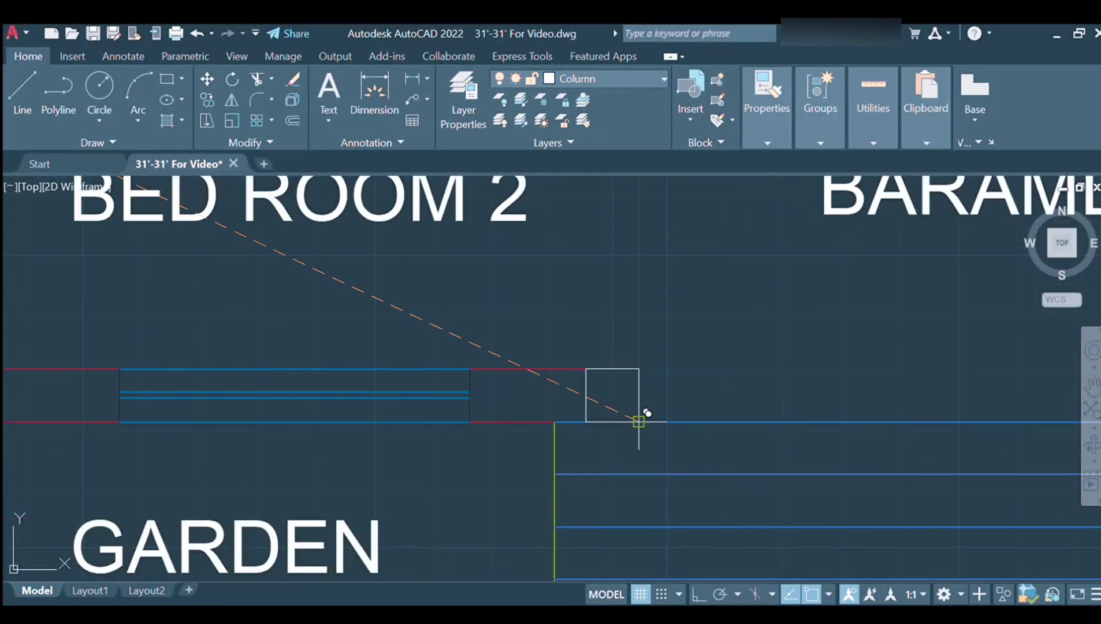
pyautogui.scroll(-1, 443, 344)
pyautogui.scroll(3, 859, 393)
pyautogui.scroll(-3, 602, 352)
pyautogui.scroll(-2, 602, 351)
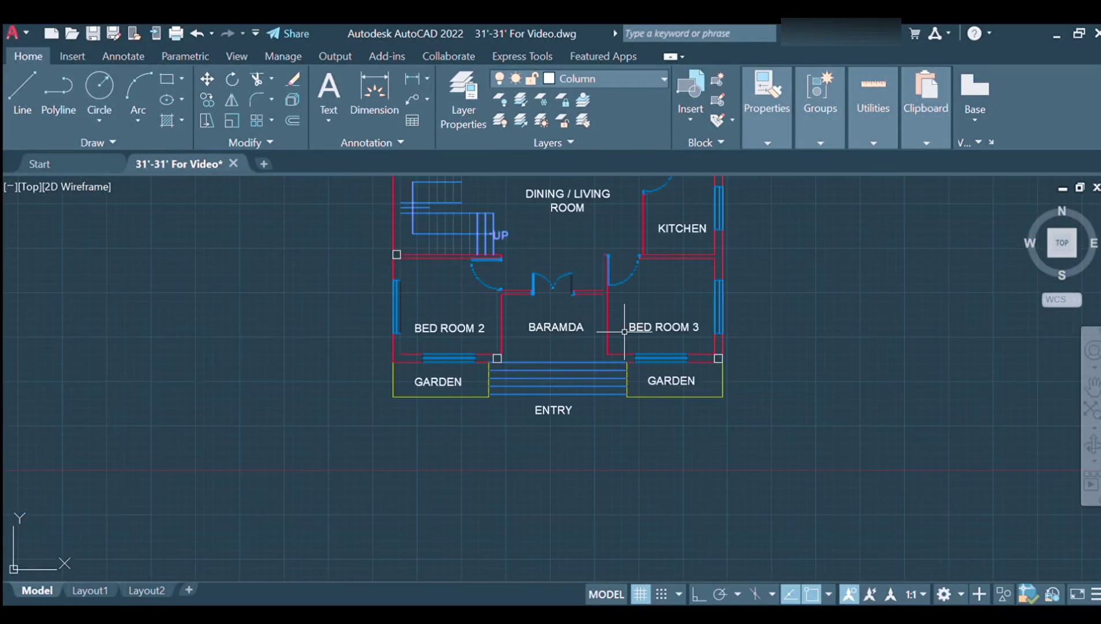
pyautogui.scroll(5, 450, 194)
pyautogui.scroll(-5, 735, 341)
pyautogui.scroll(4, 406, 335)
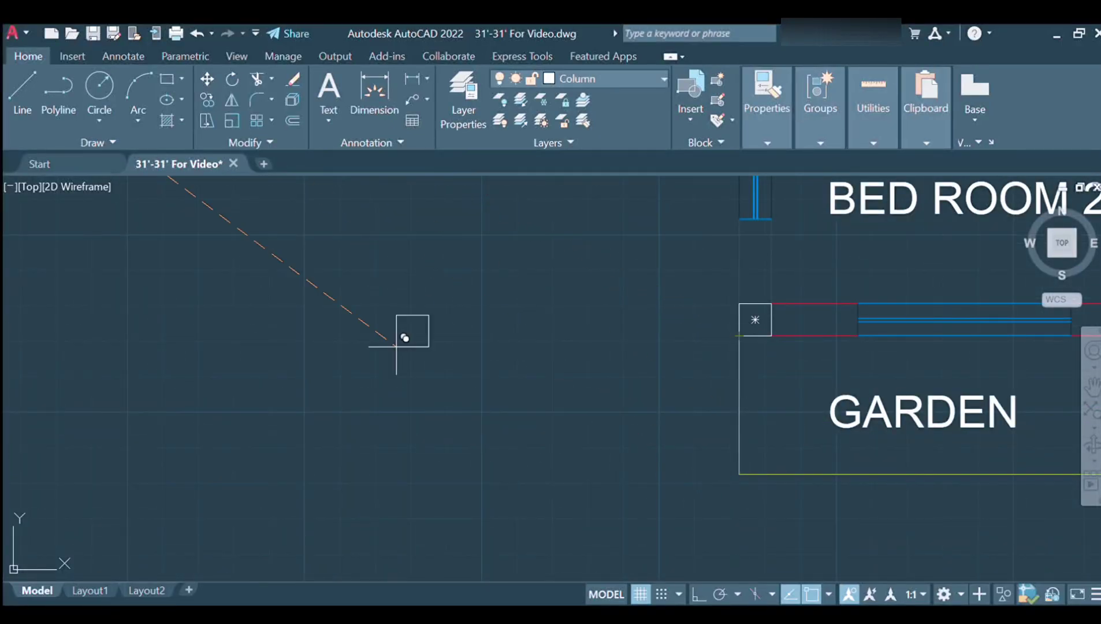
pyautogui.scroll(2, 470, 278)
pyautogui.scroll(-3, 742, 351)
pyautogui.scroll(4, 651, 216)
pyautogui.scroll(-6, 664, 417)
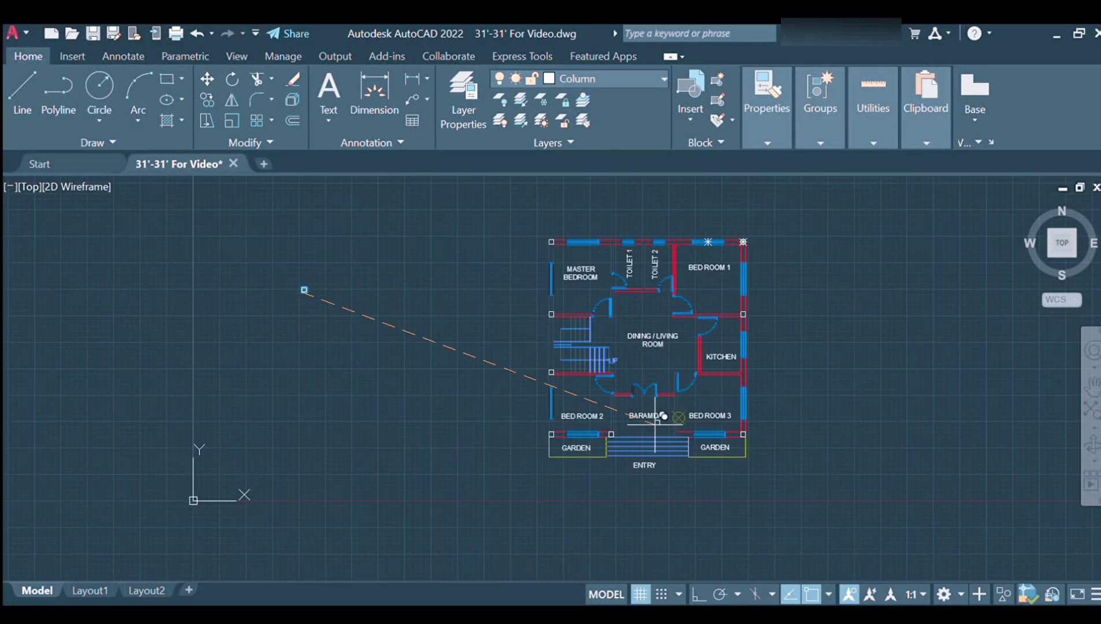
pyautogui.scroll(5, 555, 412)
pyautogui.scroll(-5, 630, 405)
pyautogui.scroll(5, 619, 197)
pyautogui.scroll(3, 450, 271)
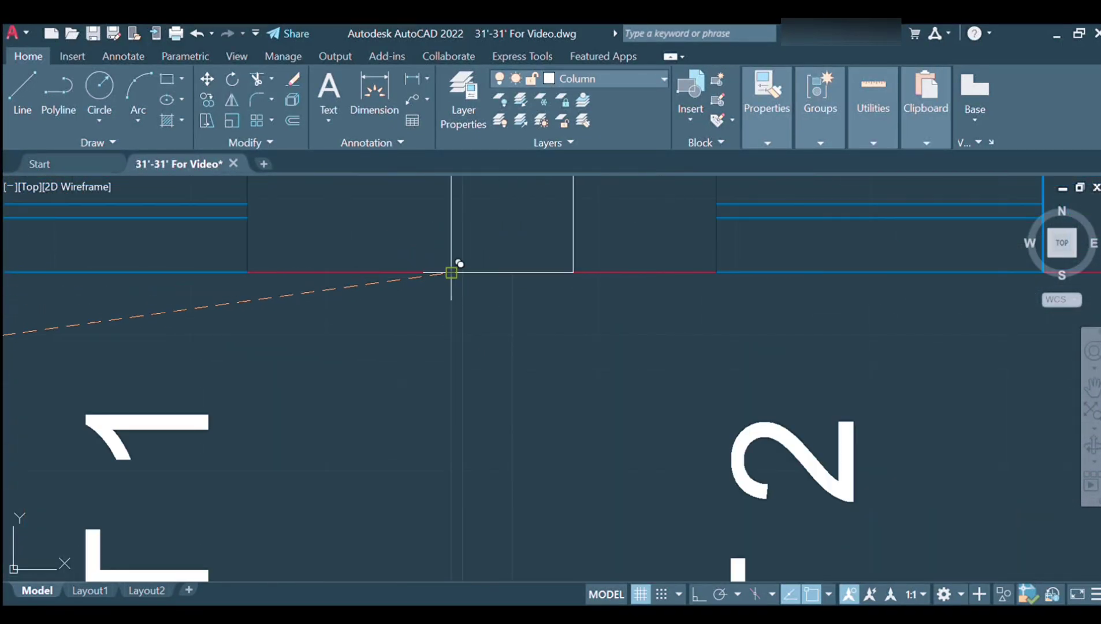
pyautogui.scroll(2, 407, 275)
pyautogui.scroll(-5, 615, 299)
pyautogui.scroll(5, 358, 280)
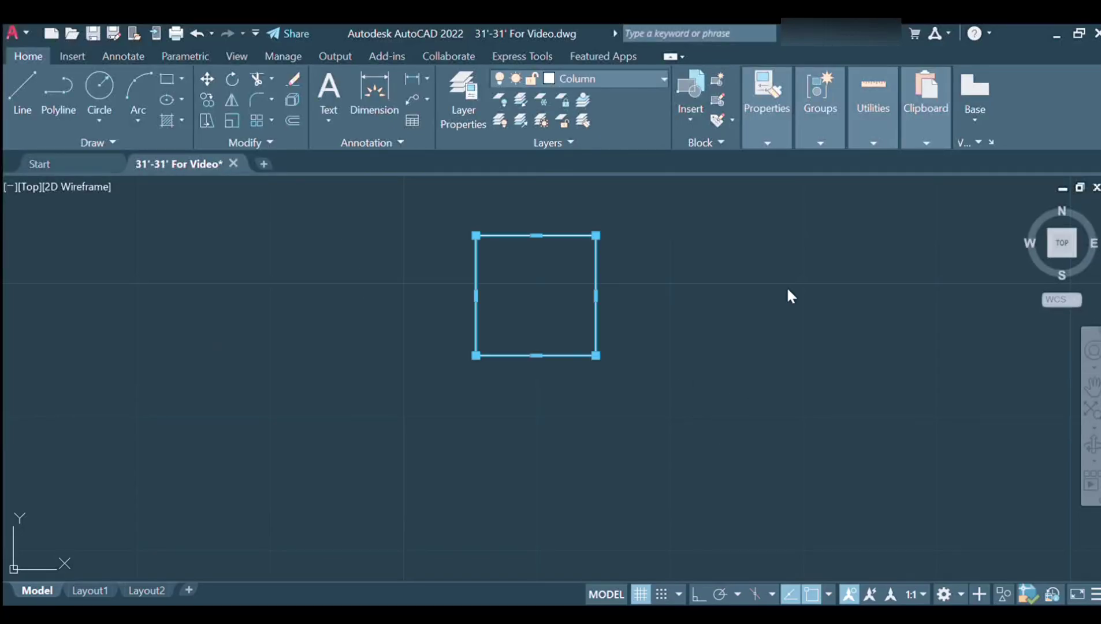
pyautogui.scroll(-8, 226, 356)
pyautogui.click(226, 356)
pyautogui.scroll(8, 700, 295)
pyautogui.moveTo(699, 295); pyautogui.dragTo(626, 363, button='middle')
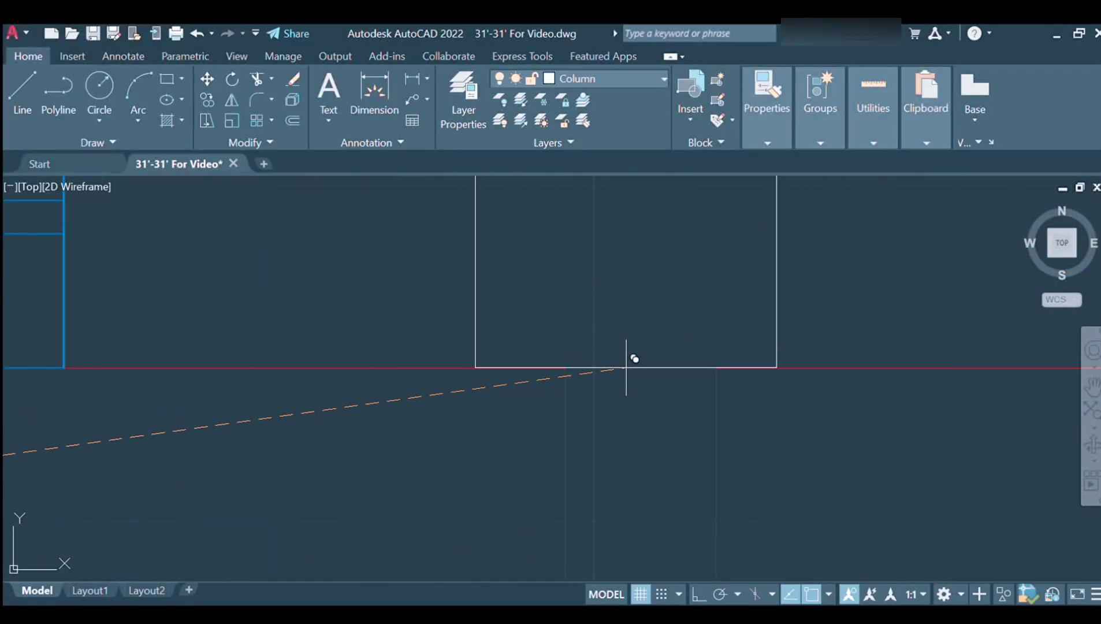
pyautogui.click(603, 374)
pyautogui.scroll(-5, 644, 381)
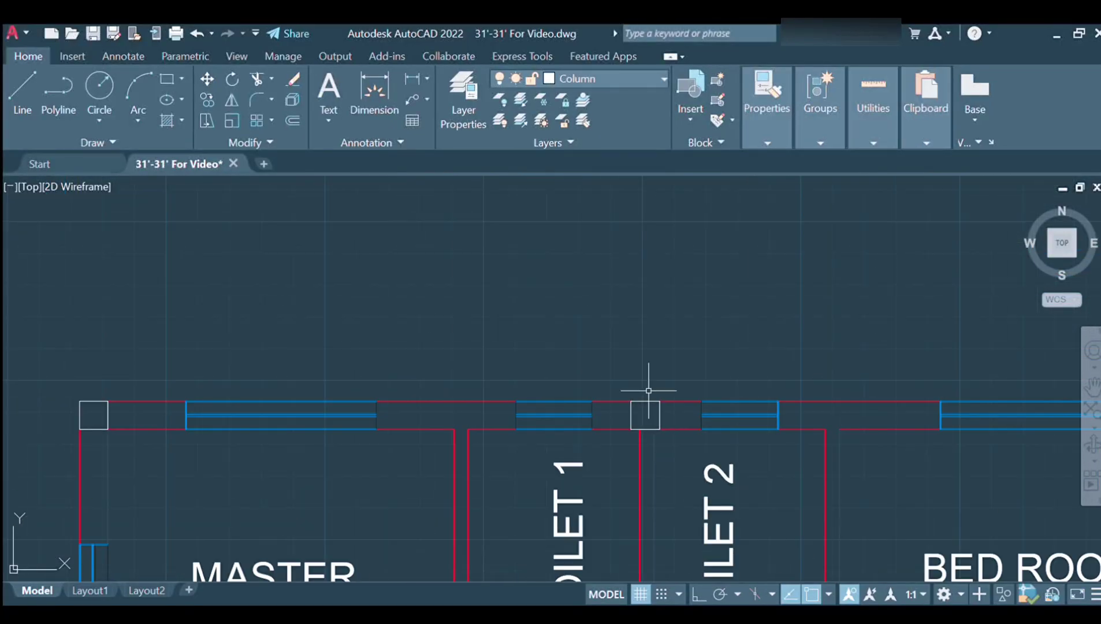
pyautogui.scroll(-3, 623, 424)
pyautogui.scroll(-2, 623, 425)
pyautogui.scroll(2, 629, 451)
pyautogui.scroll(-2, 499, 467)
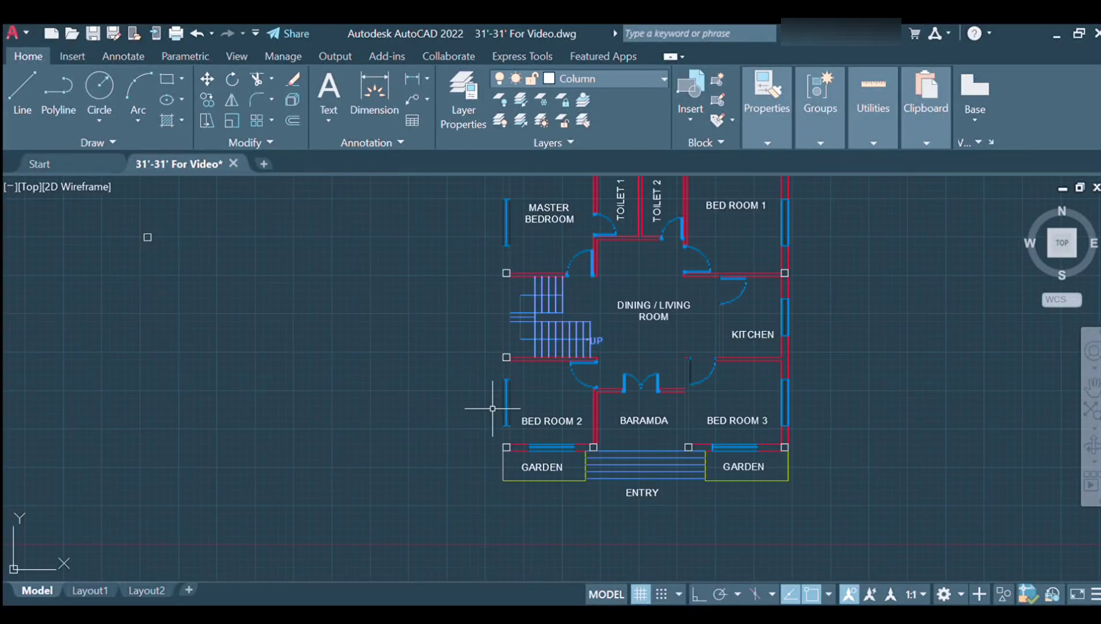
pyautogui.scroll(-2, 503, 389)
# Enlarge the top 31' label to text height 20.
pyautogui.scroll(5, 516, 239)
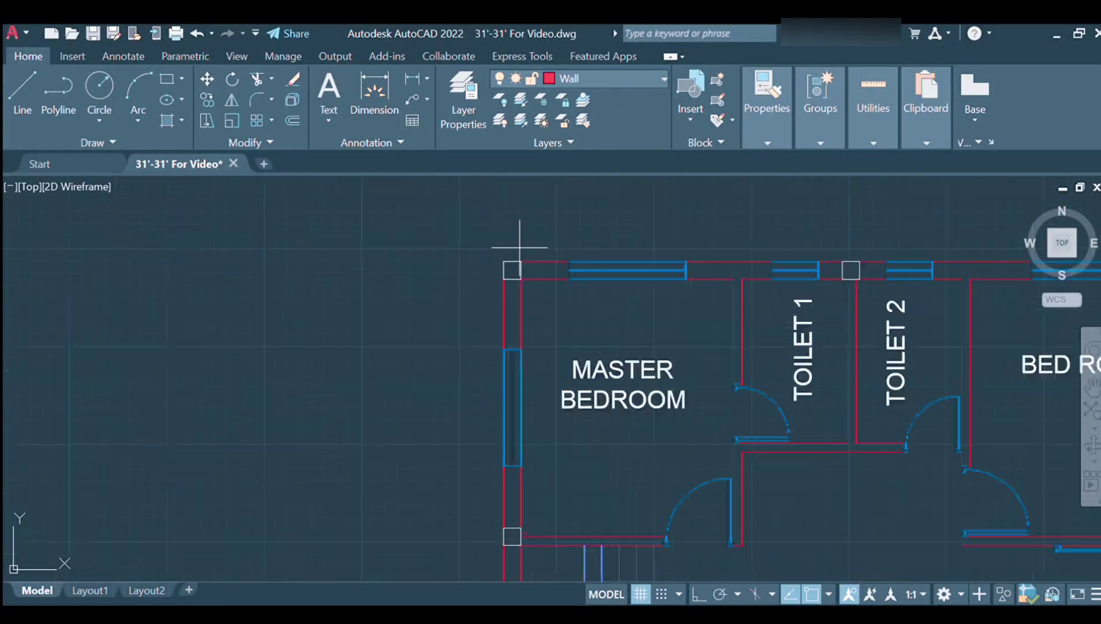
pyautogui.scroll(-3, 504, 184)
pyautogui.scroll(6, 509, 256)
pyautogui.scroll(-3, 490, 235)
pyautogui.scroll(2, 490, 237)
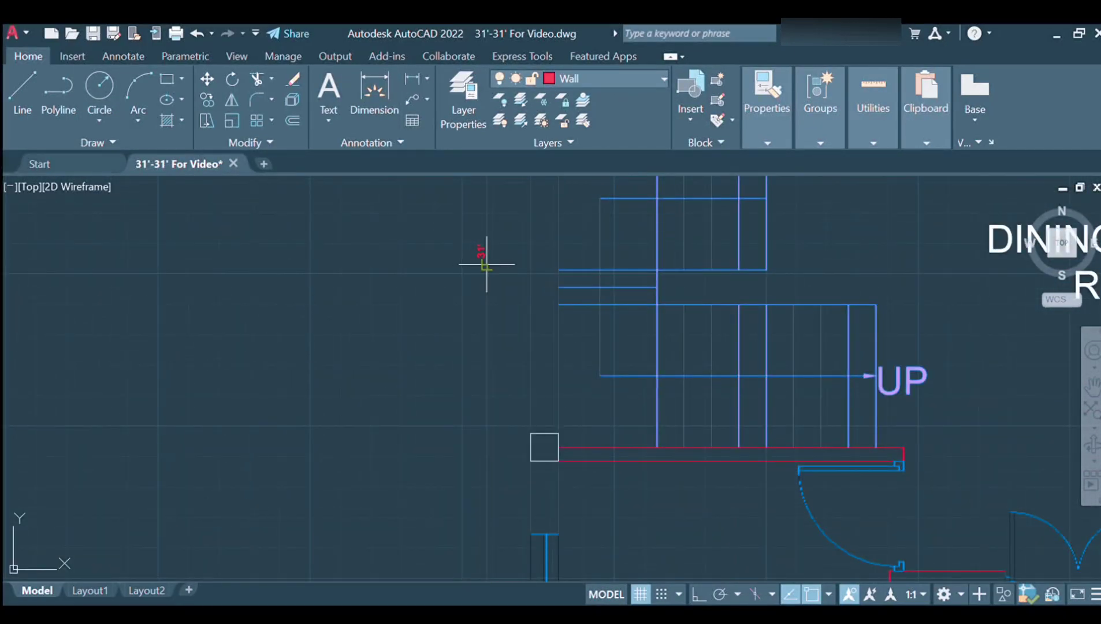
pyautogui.scroll(4, 480, 250)
pyautogui.doubleClick(462, 248)
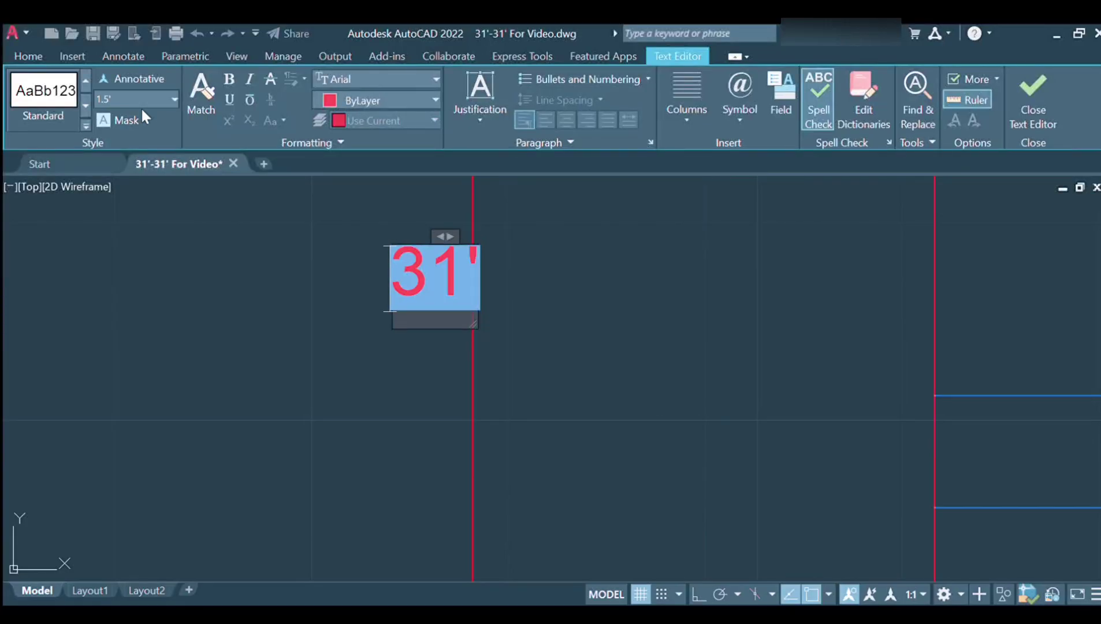
pyautogui.write('20')
pyautogui.press('Return')
pyautogui.scroll(-5, 155, 302)
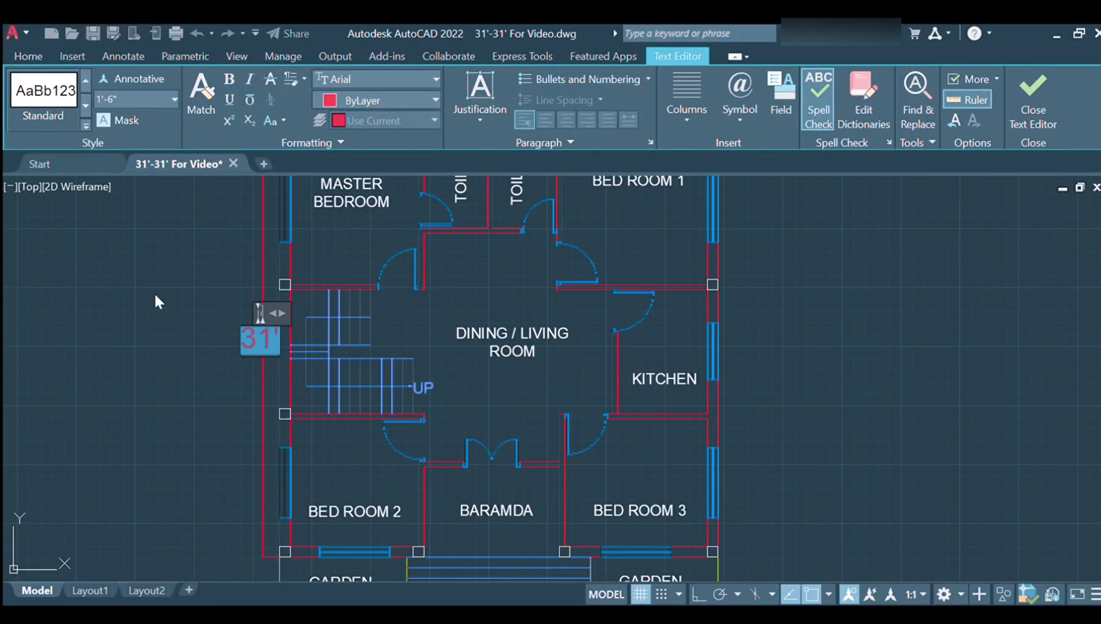
pyautogui.click(113, 440)
# Reopen the left 31' label, set height 18, then undo that change.
pyautogui.scroll(5, 209, 421)
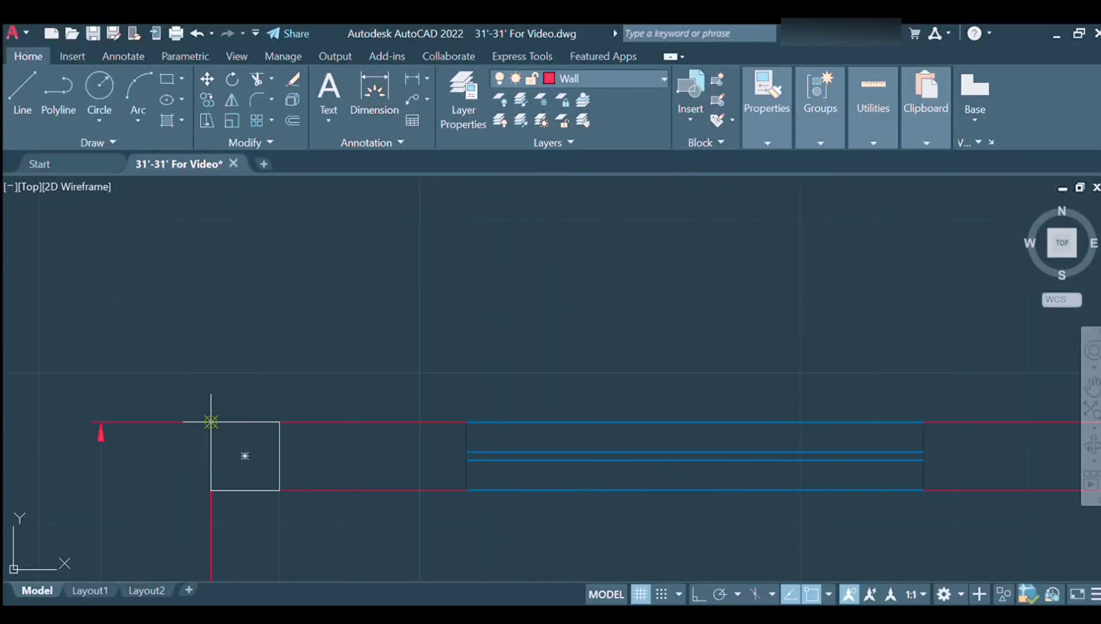
pyautogui.scroll(-3, 891, 380)
pyautogui.scroll(5, 547, 328)
pyautogui.doubleClick(473, 357)
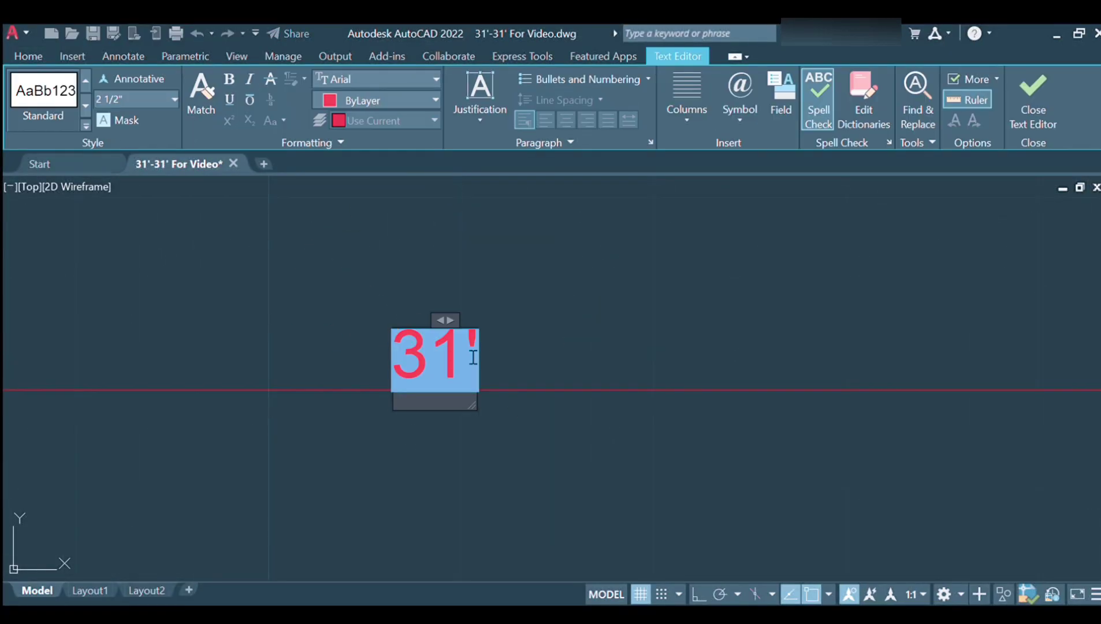
pyautogui.write('18')
pyautogui.press('Return')
pyautogui.scroll(-5, 406, 395)
pyautogui.scroll(-2, 406, 396)
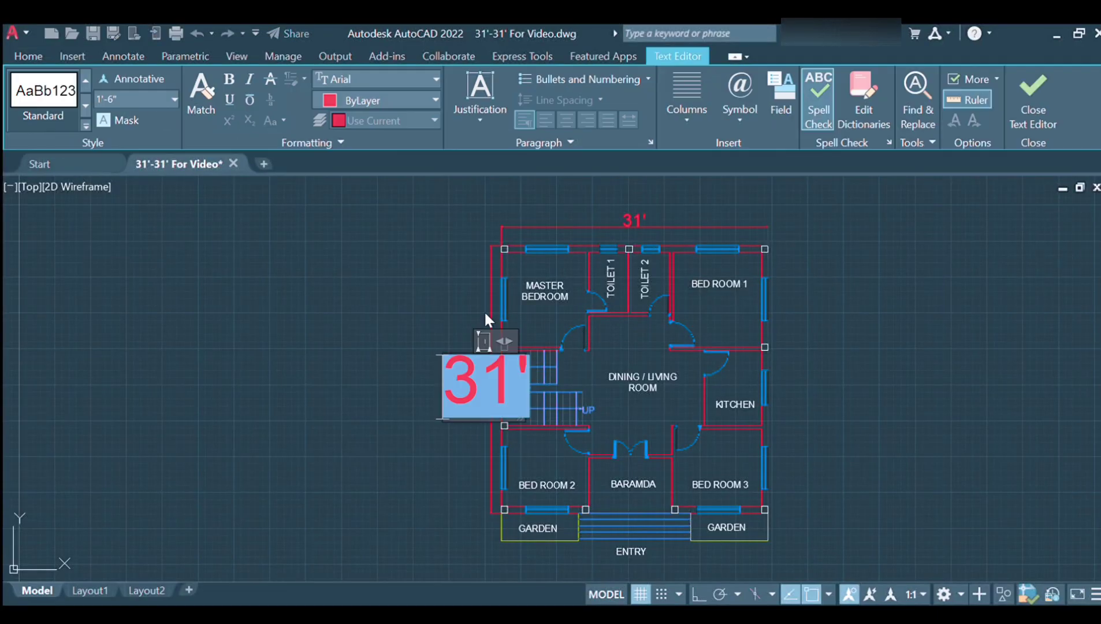
pyautogui.hotkey('ctrl', 'z')
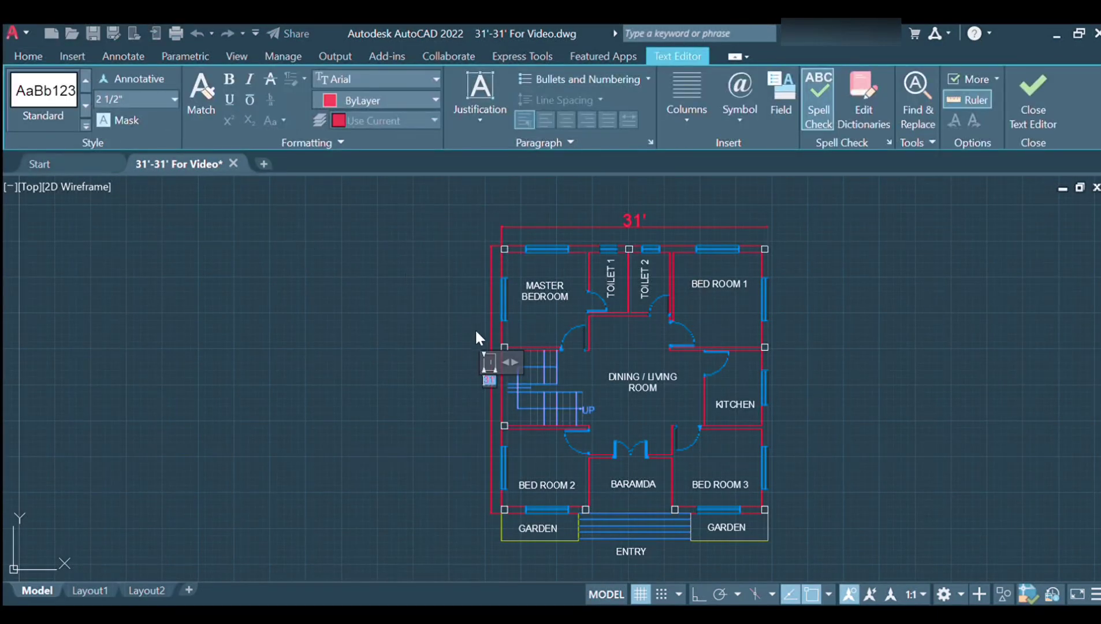
pyautogui.scroll(3, 467, 345)
pyautogui.scroll(2, 467, 345)
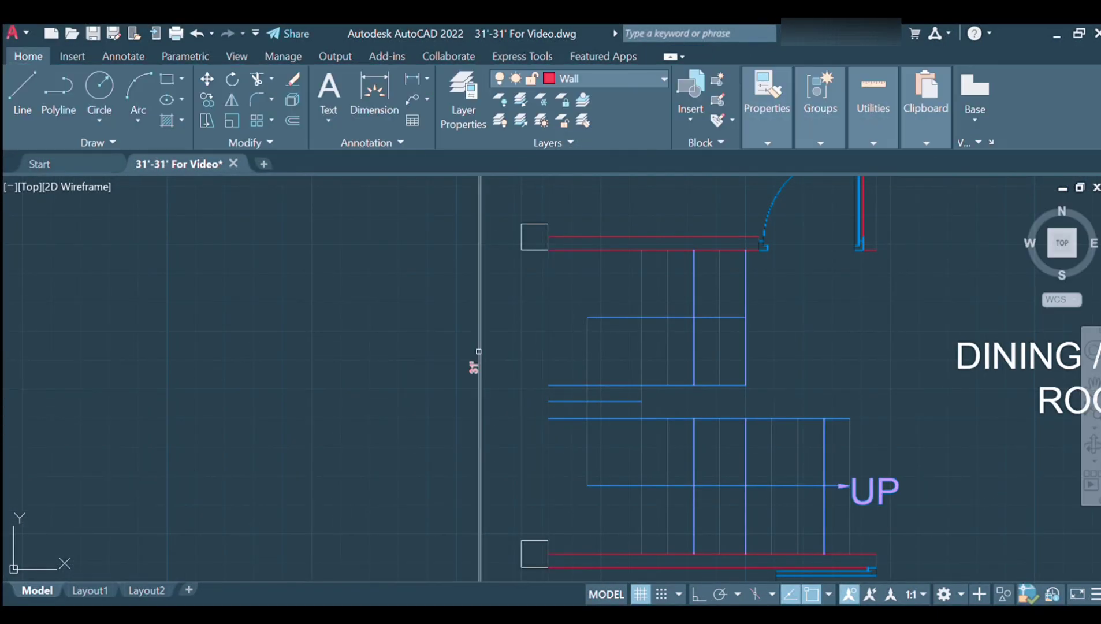
pyautogui.scroll(-8, 518, 336)
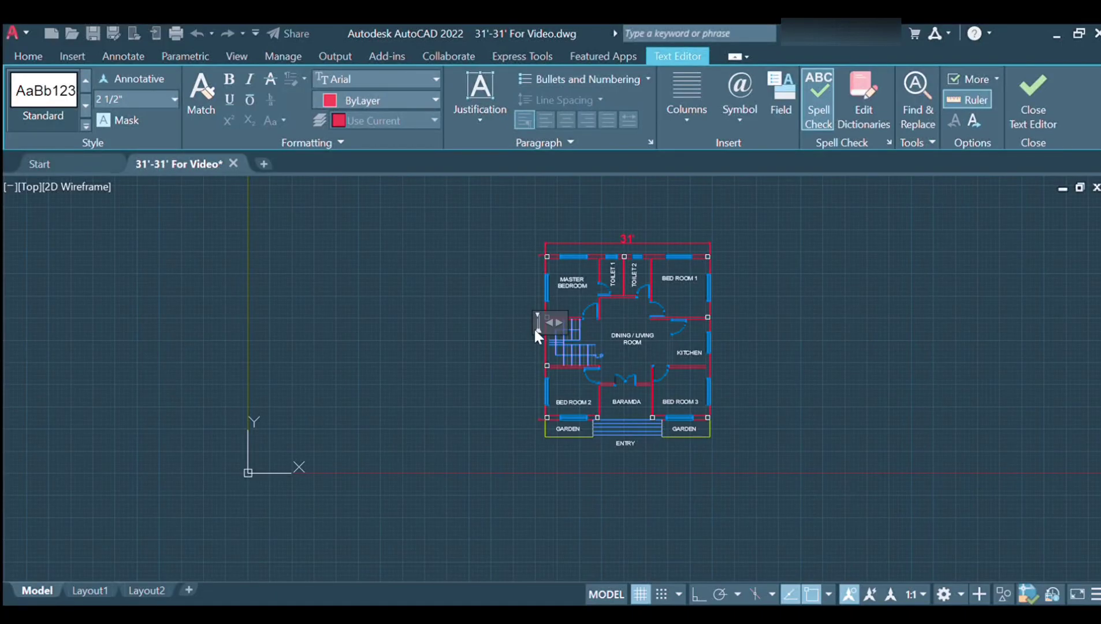